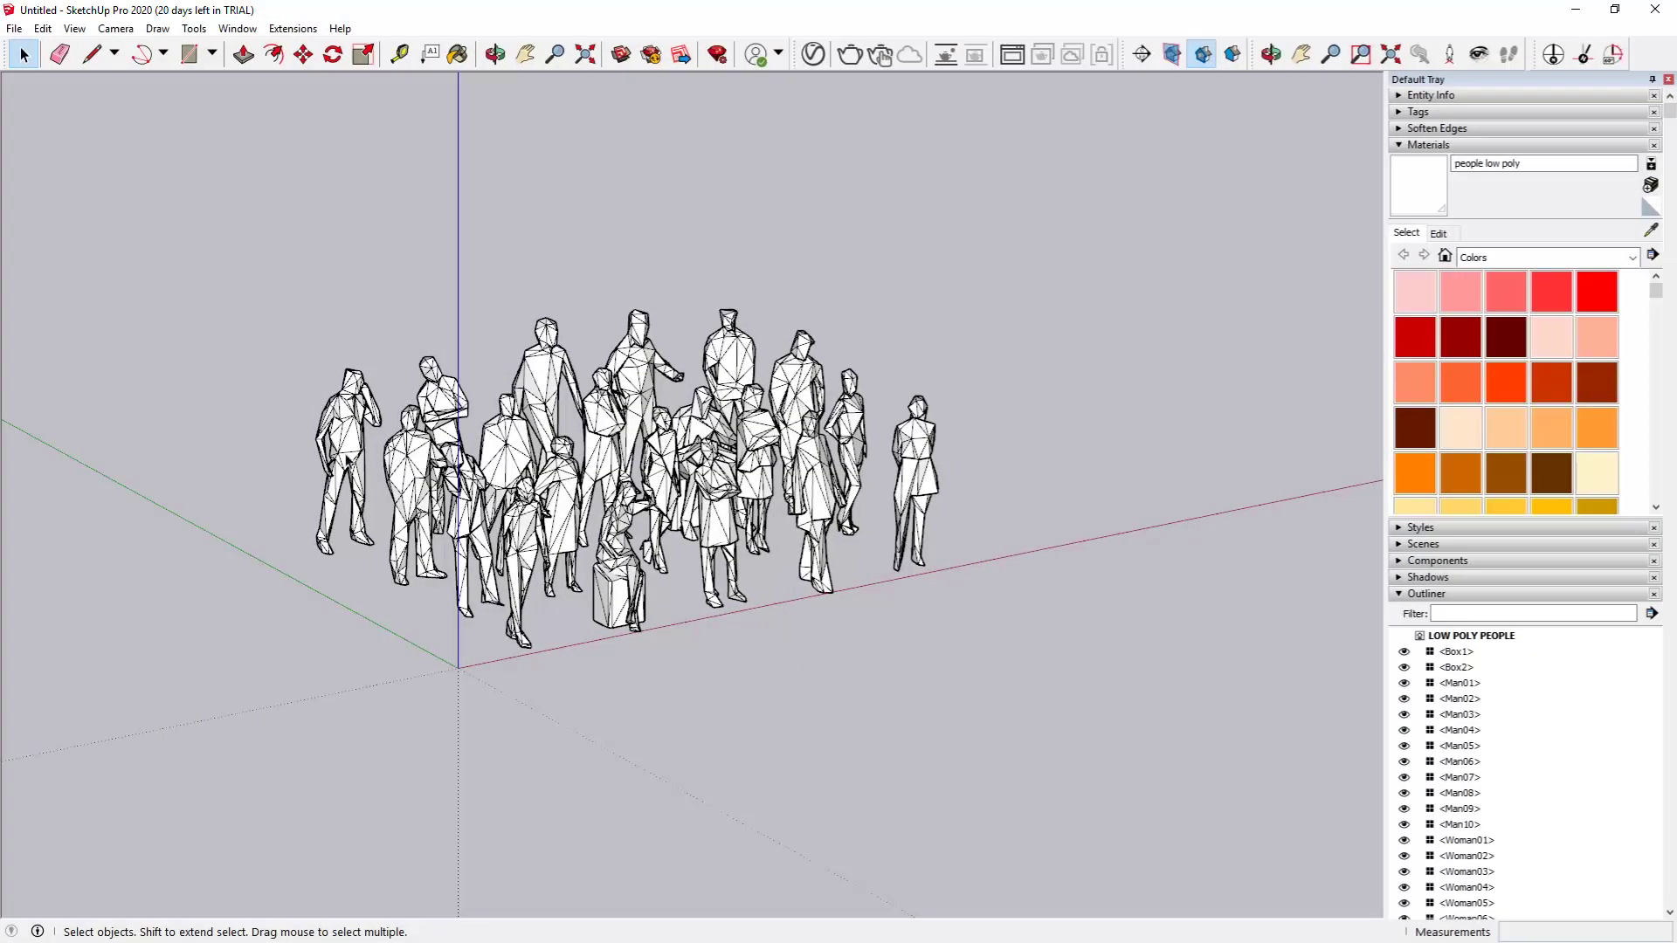
middle_click_drag(443, 479, 279, 475)
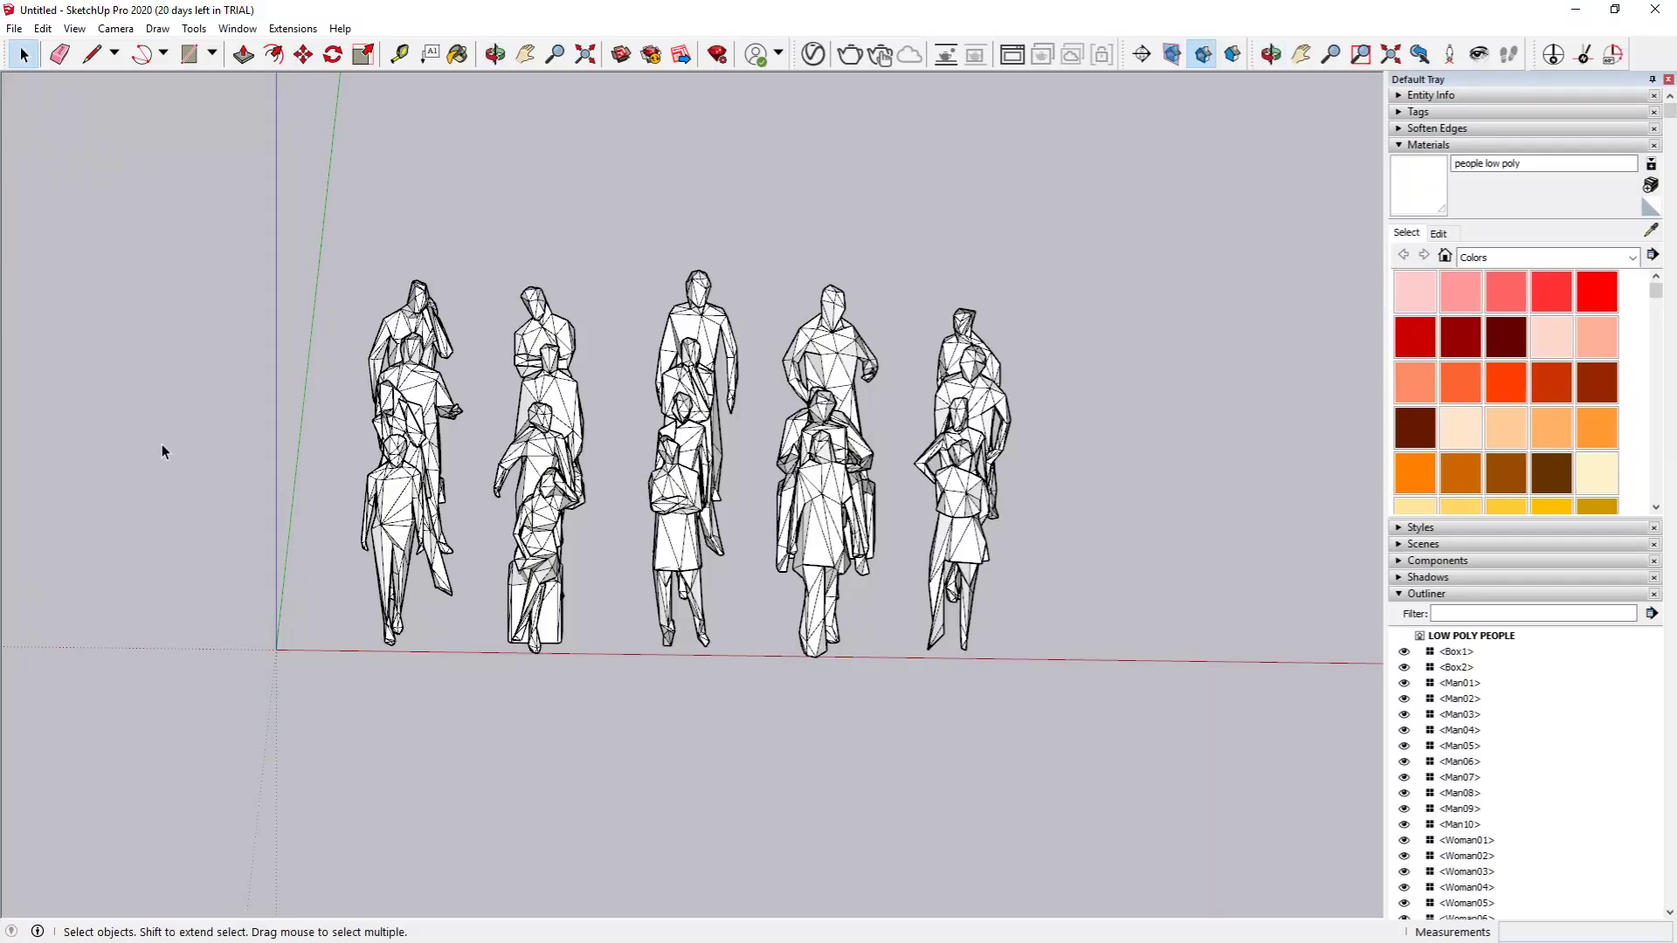
middle_click_drag(163, 450, 146, 524)
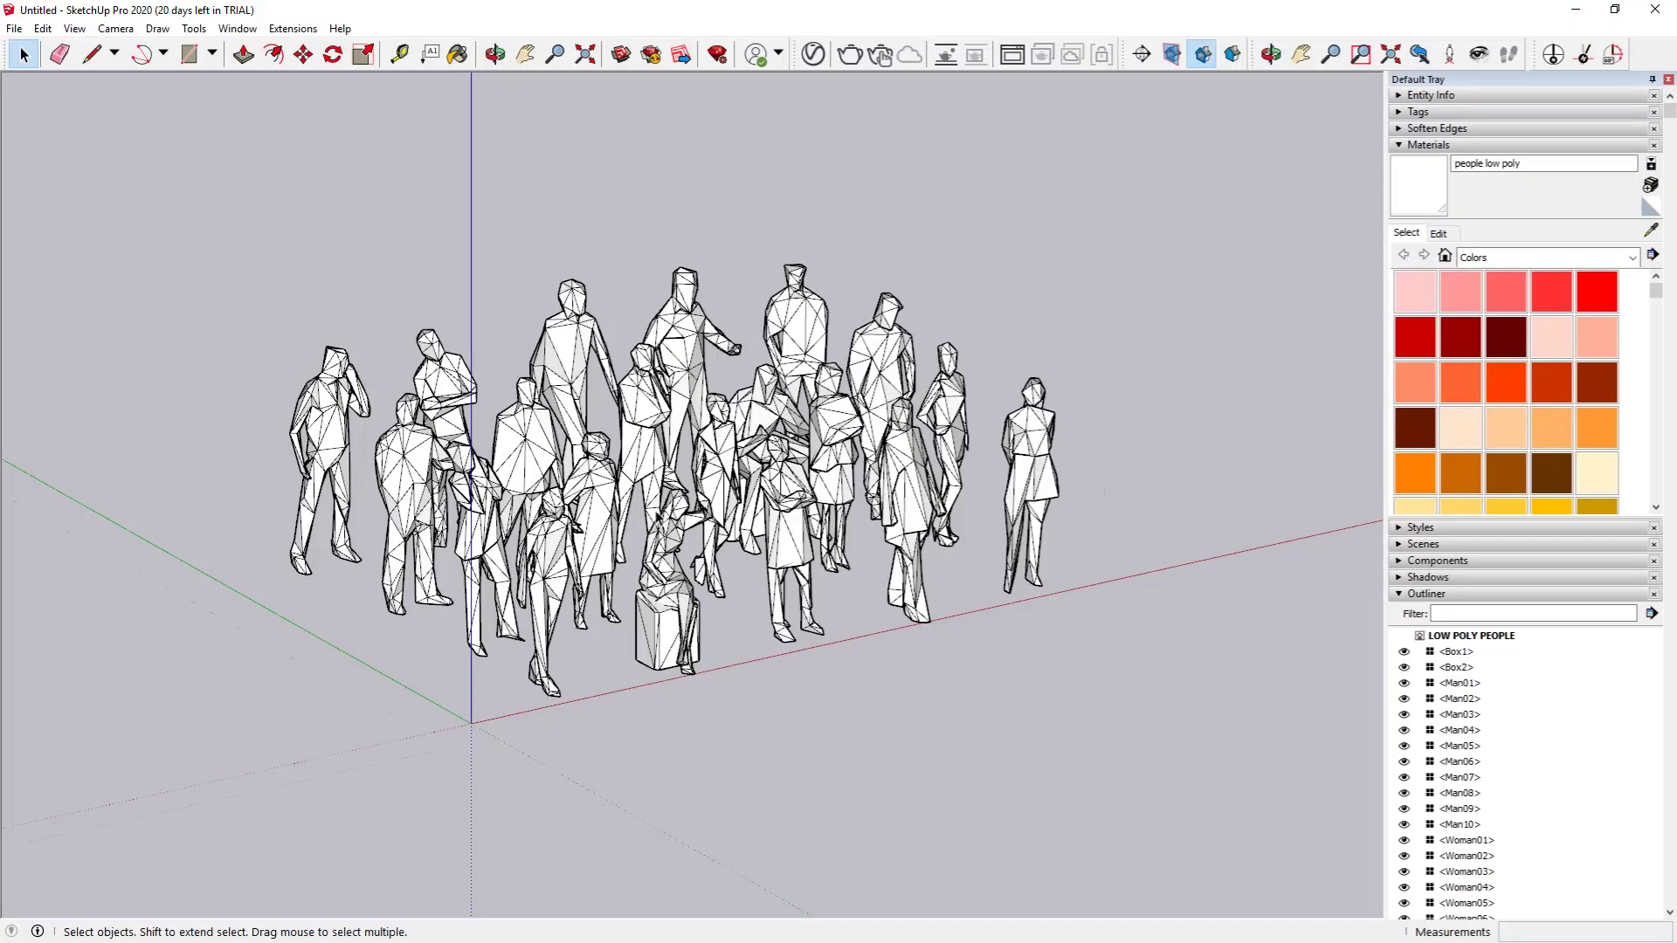
scroll(657, 524, "up", 4)
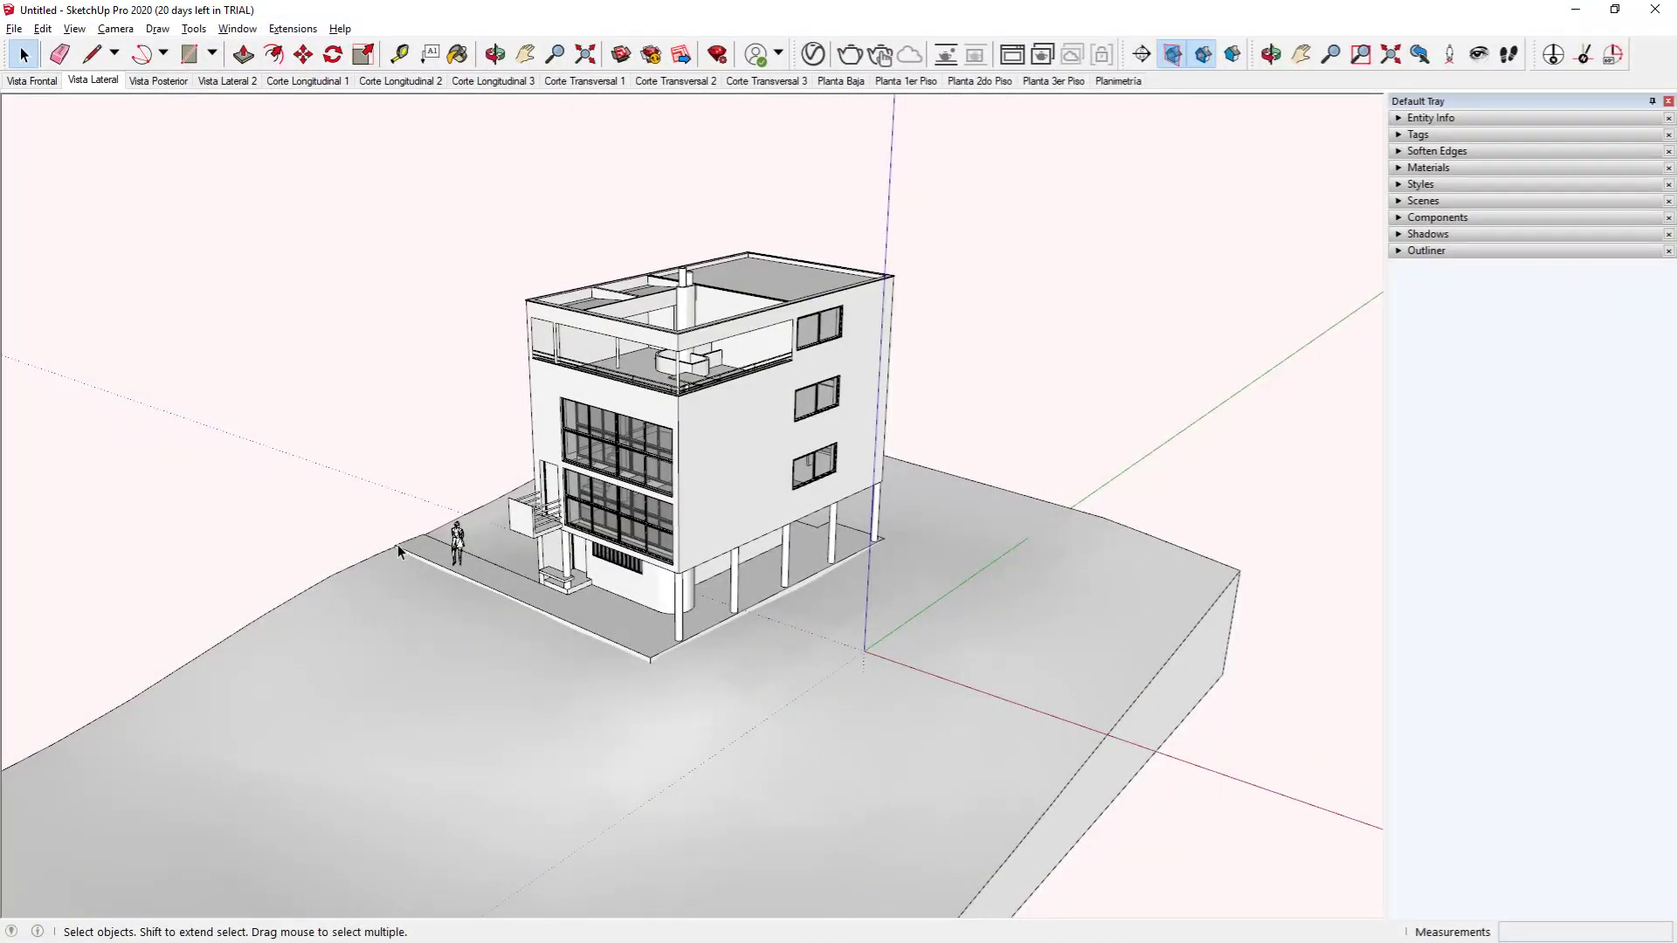
Search 3D Warehouse for "tree 3d" and browse the resulting tree models.
left_click(620, 55)
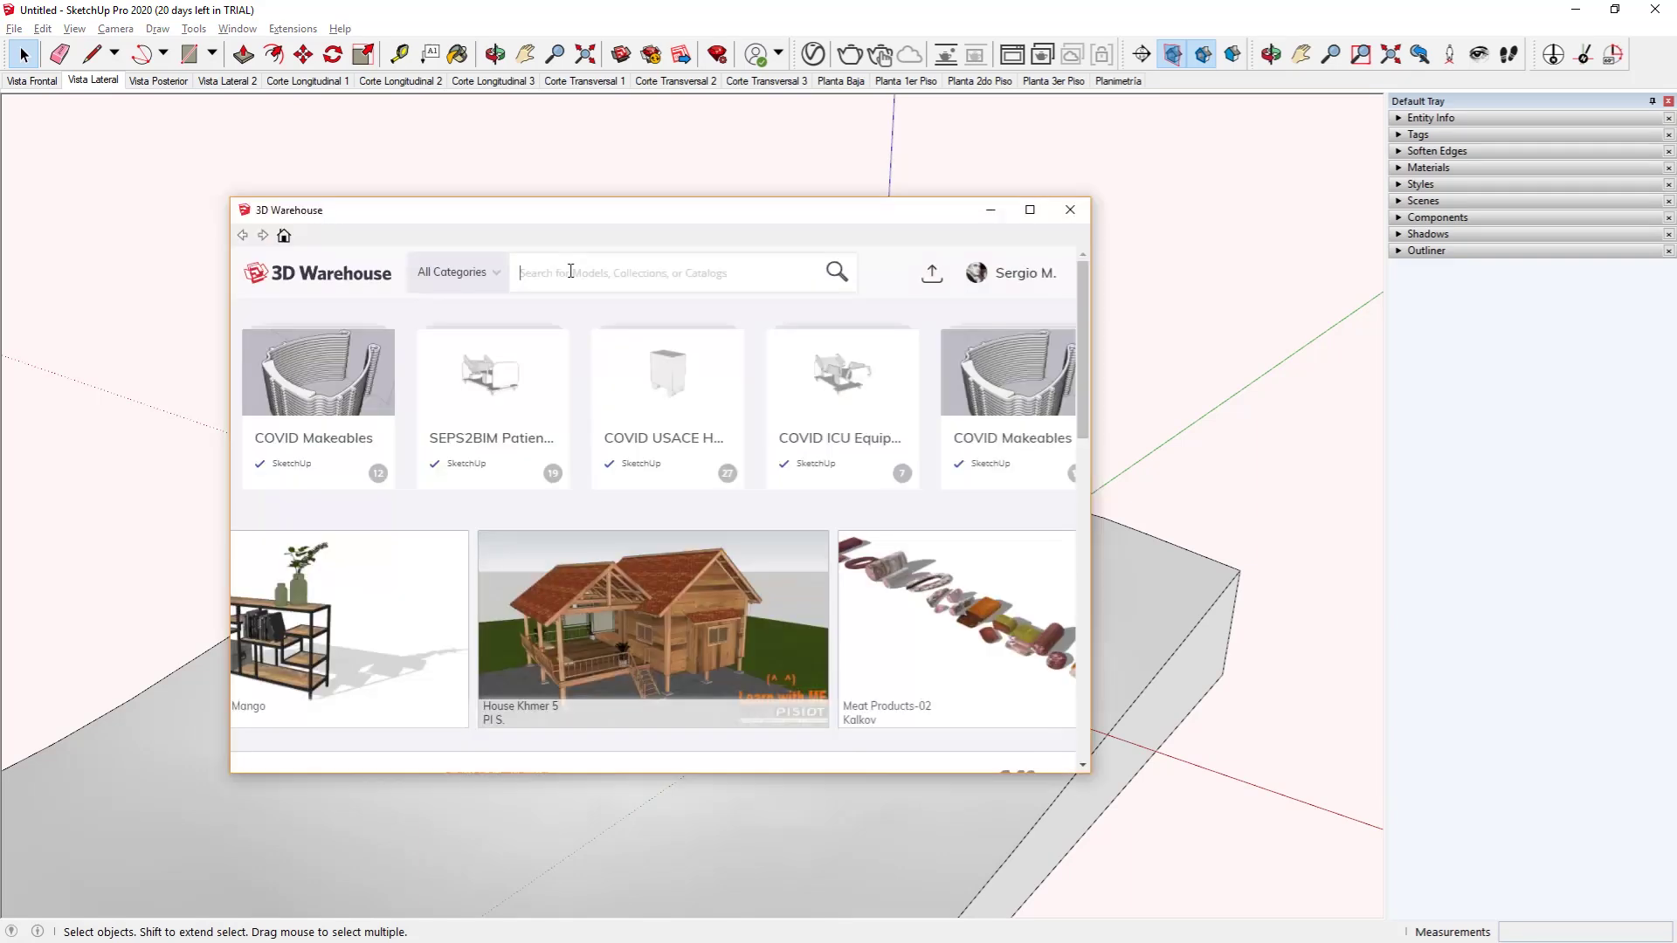
left_click(570, 271)
type("tree 3d")
key("Return")
scroll(781, 500, "down", 8)
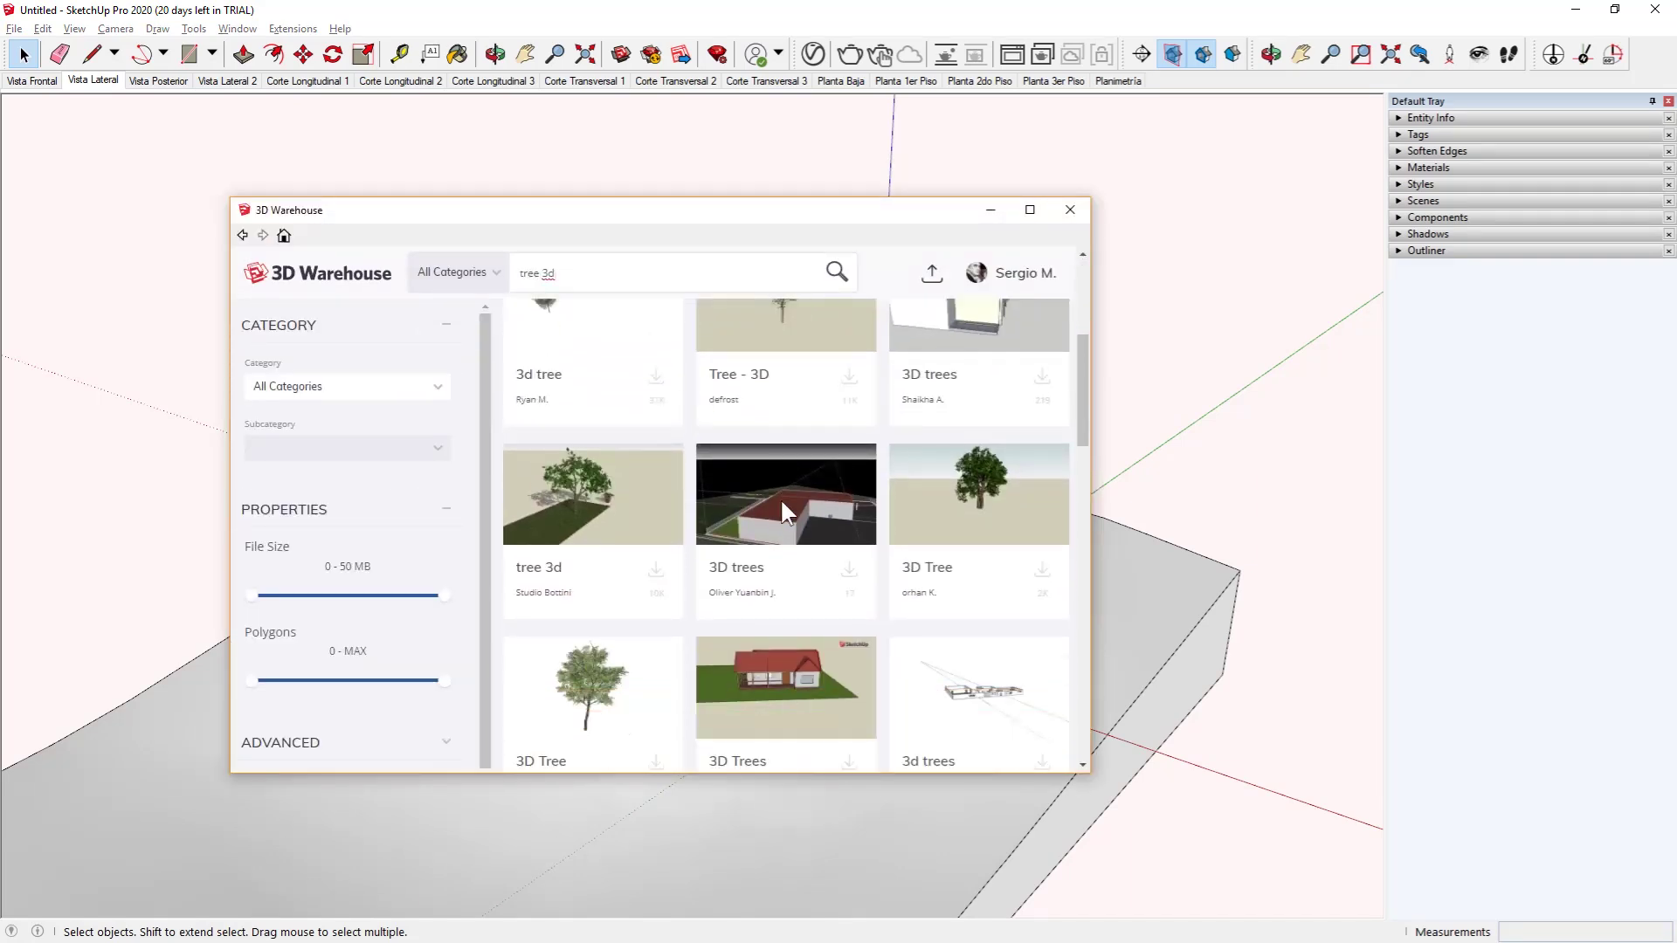
scroll(783, 514, "down", 1)
scroll(599, 506, "down", 5)
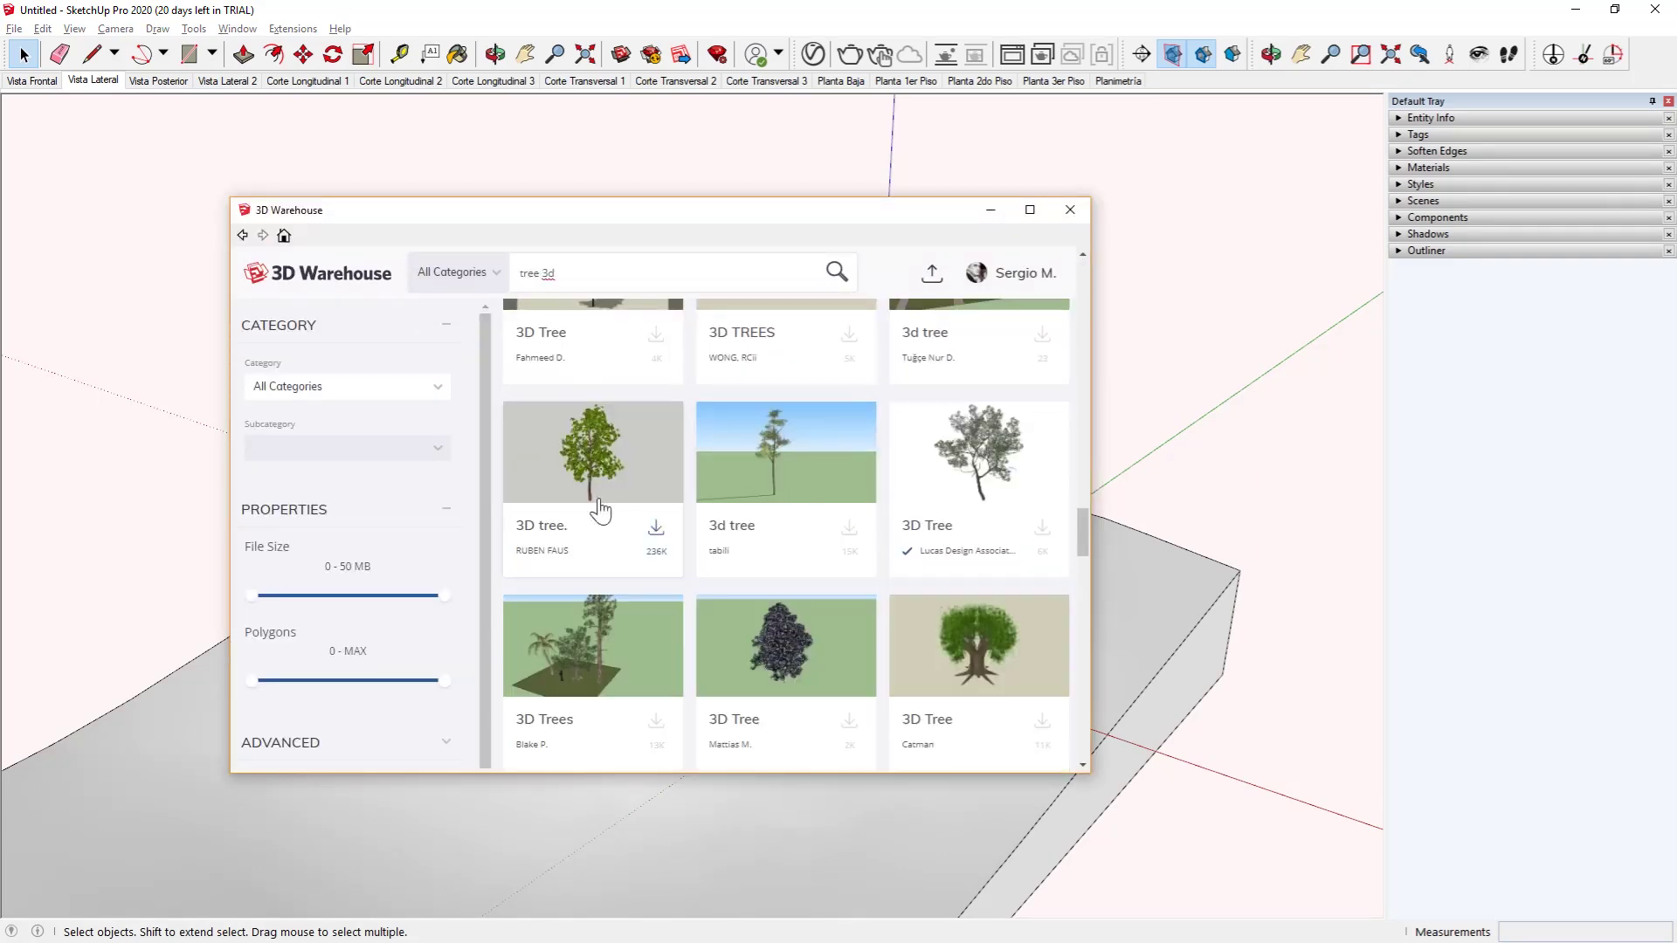
Download the "3D Tree" by Lucas Design Associates into the model and place it on the terrain in front of the house.
left_click(979, 453)
left_click(774, 584)
left_click(610, 533)
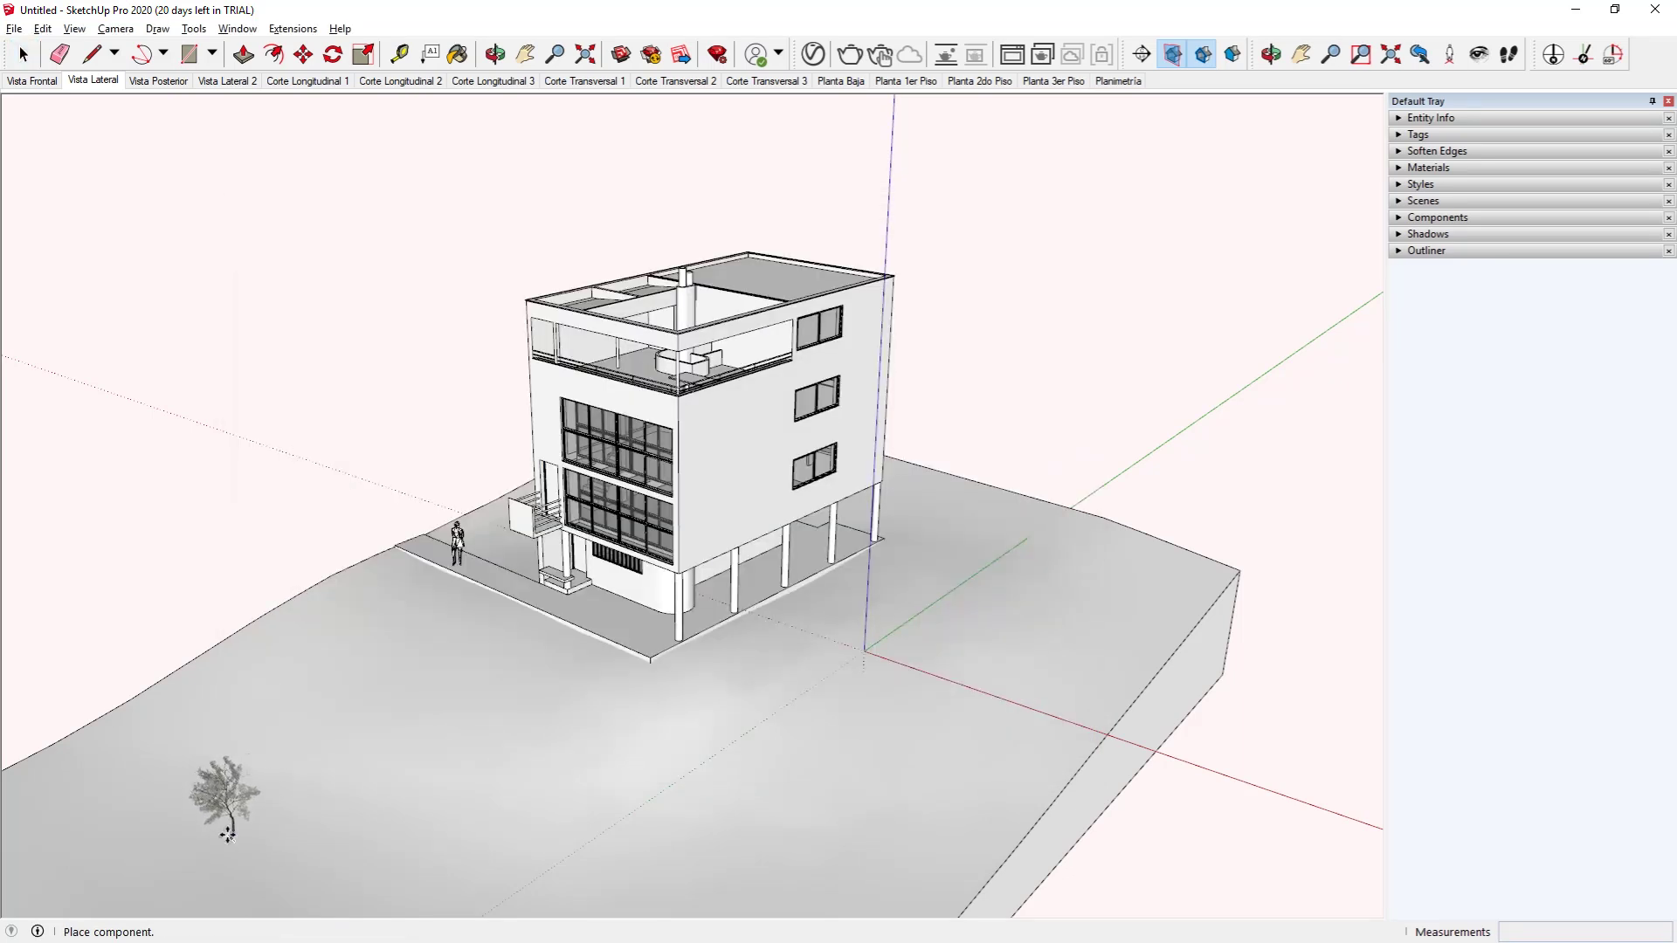
left_click(231, 834)
Scale the placed tree by a factor of 4.5 and deselect it.
type("s4.5")
key("Return")
key("space")
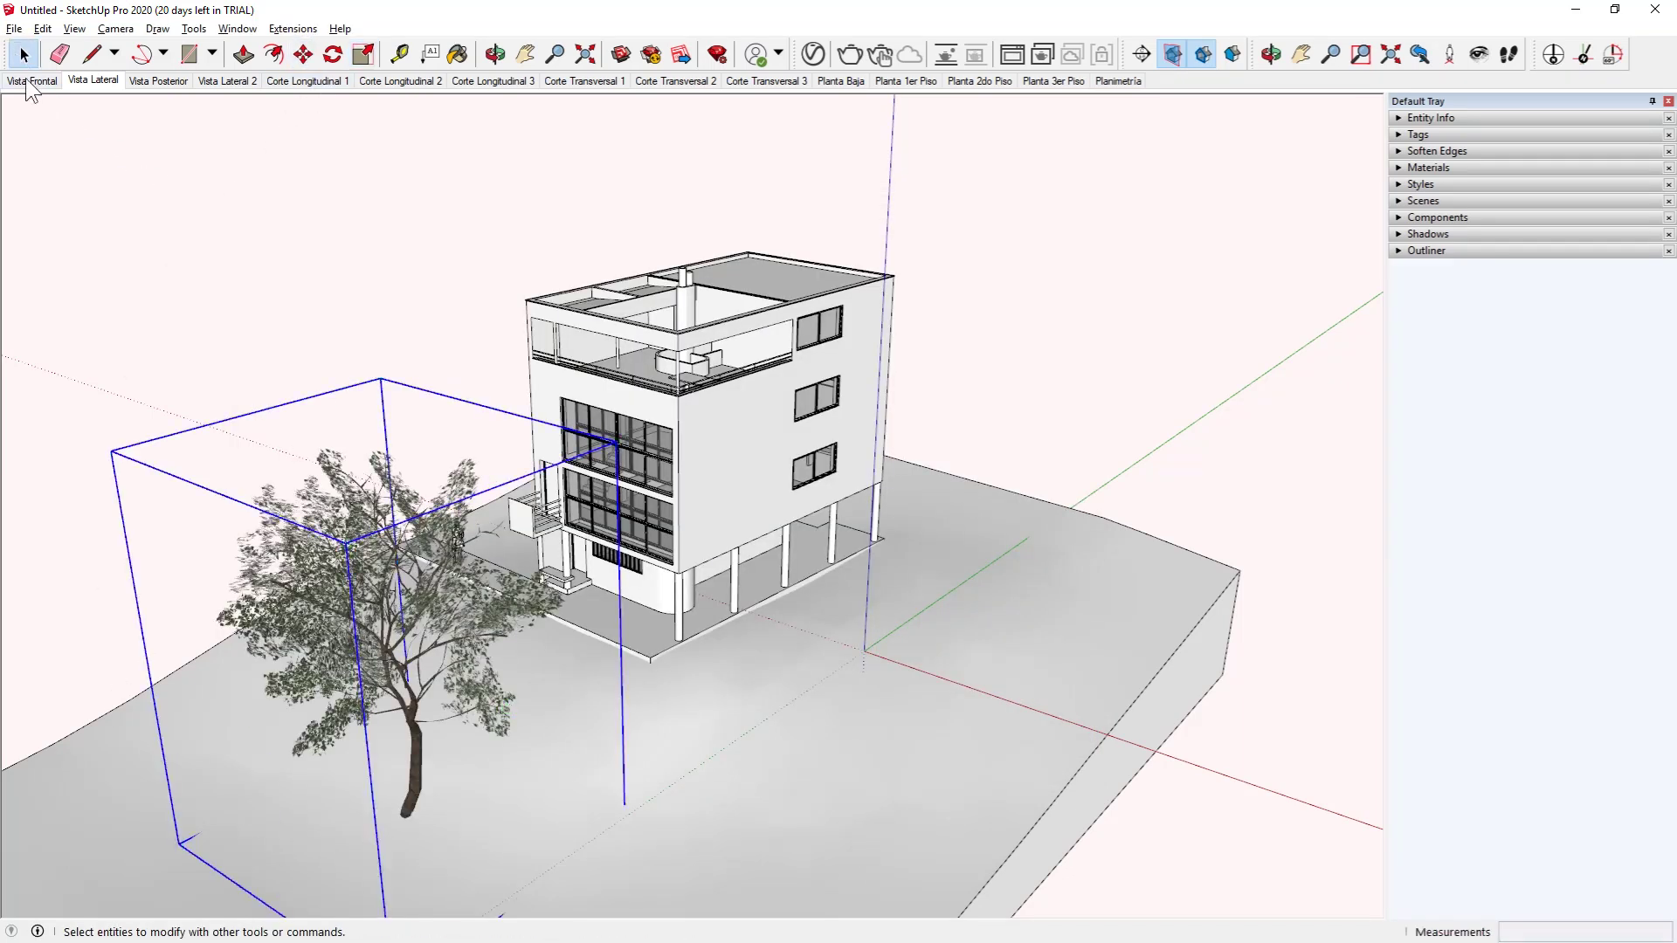
left_click(683, 606)
Open the tree component for editing and delete its foliage clusters, keeping the trunk and bare branches.
scroll(308, 613, "up", 2)
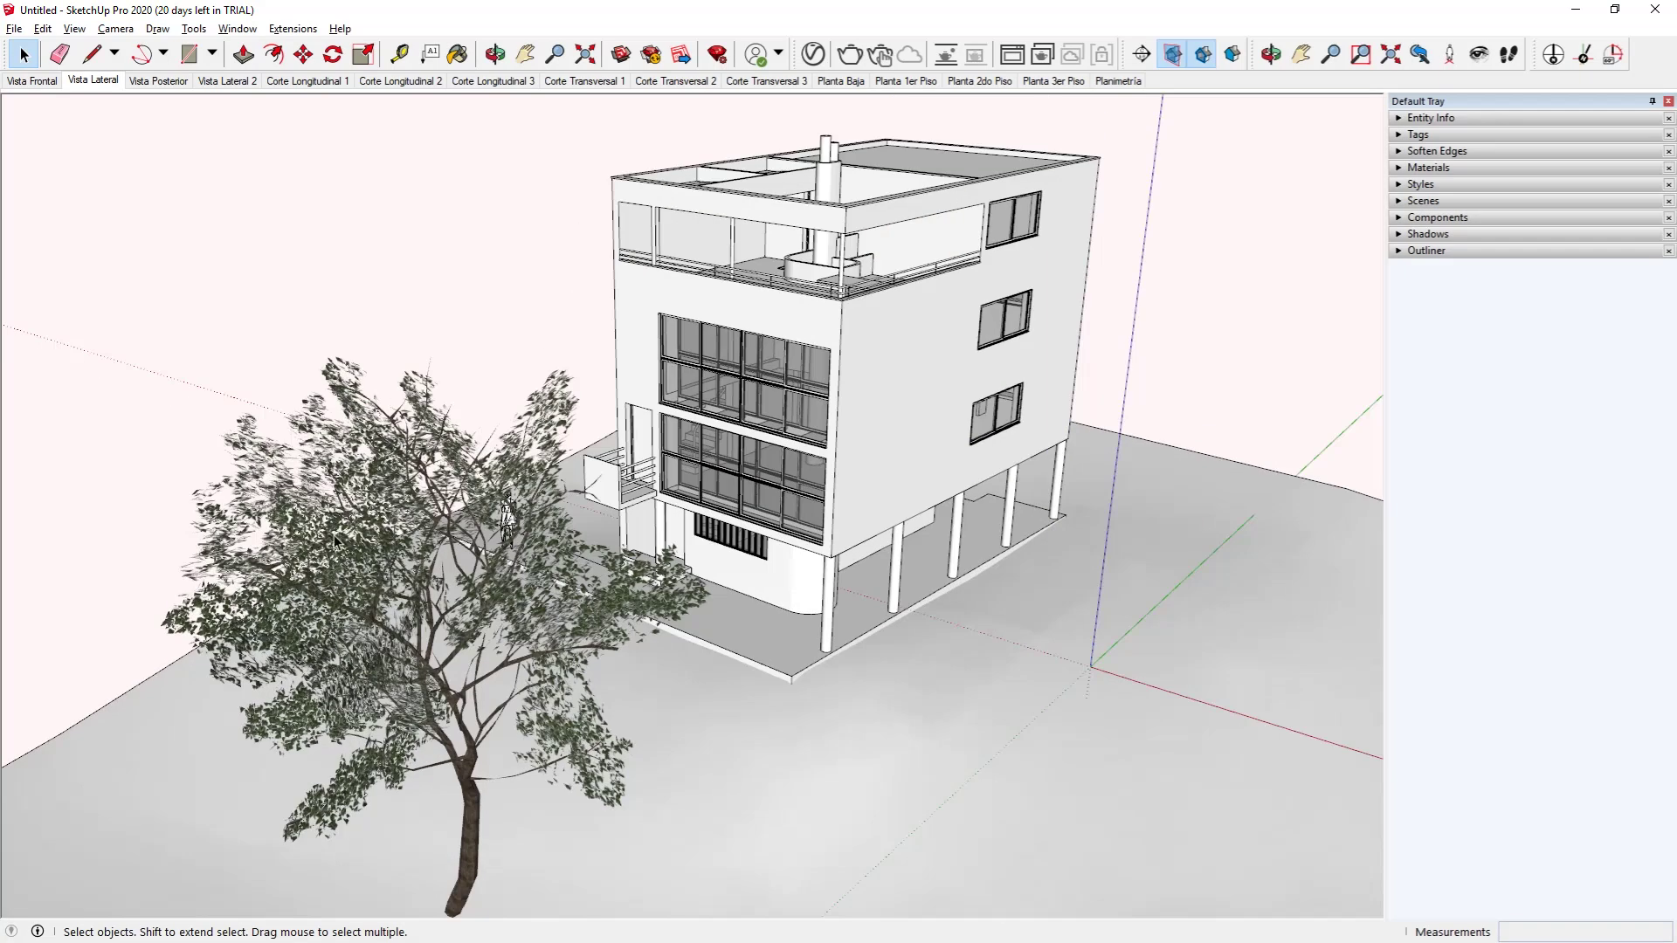
double_click(308, 613)
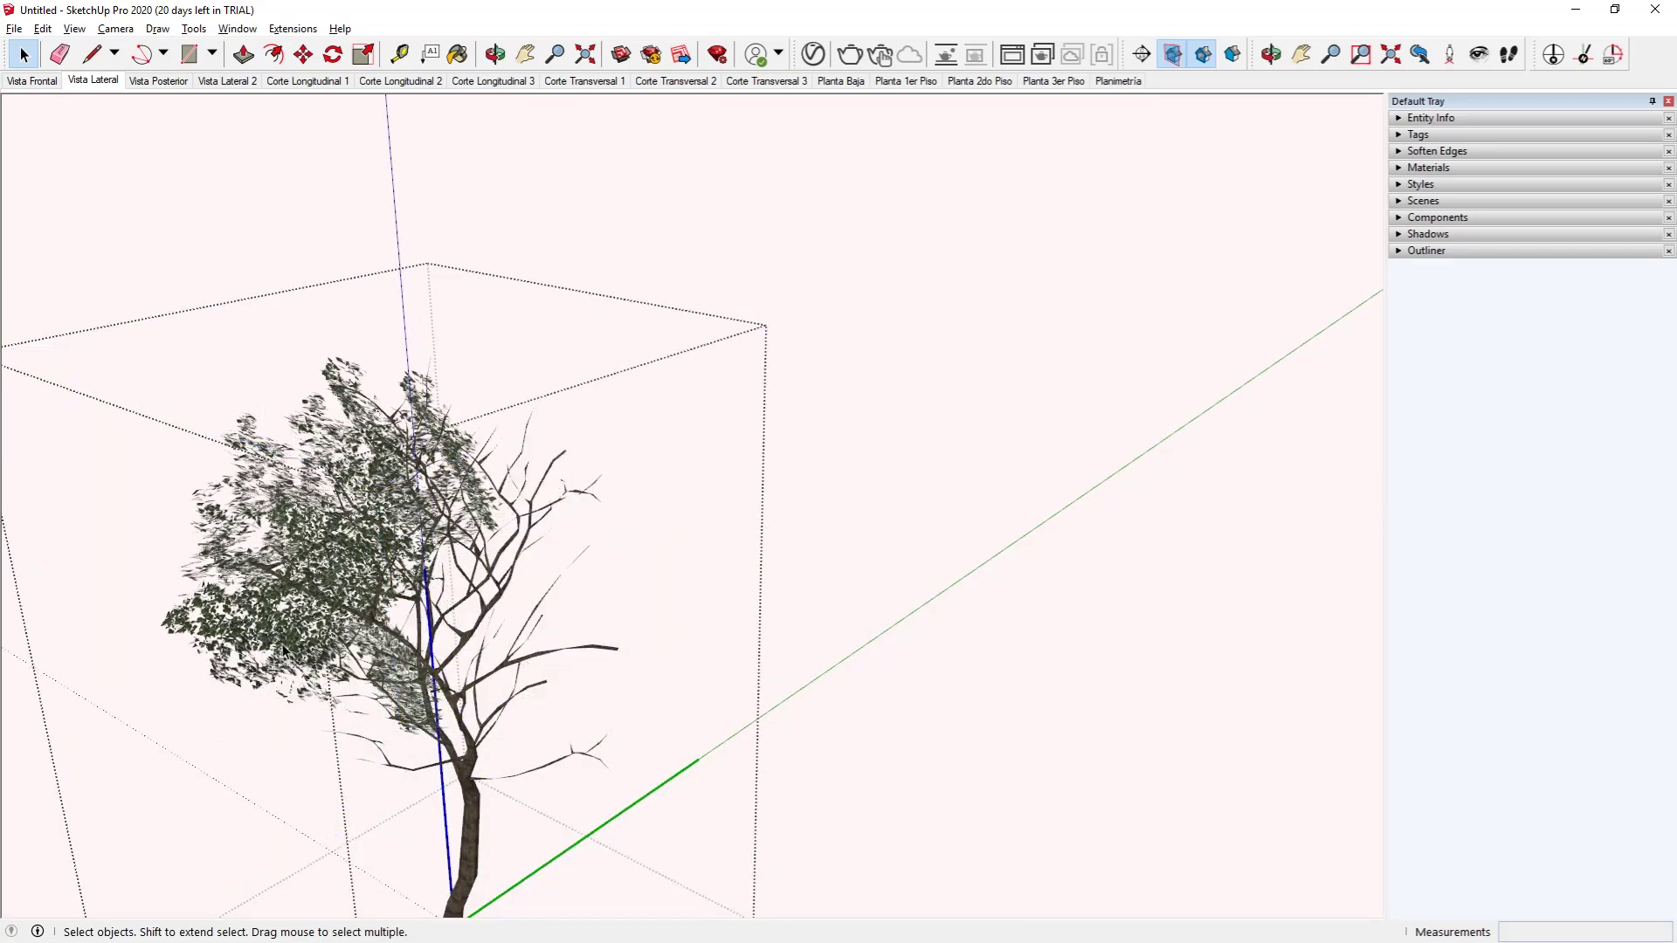
left_click(315, 528)
key("Delete")
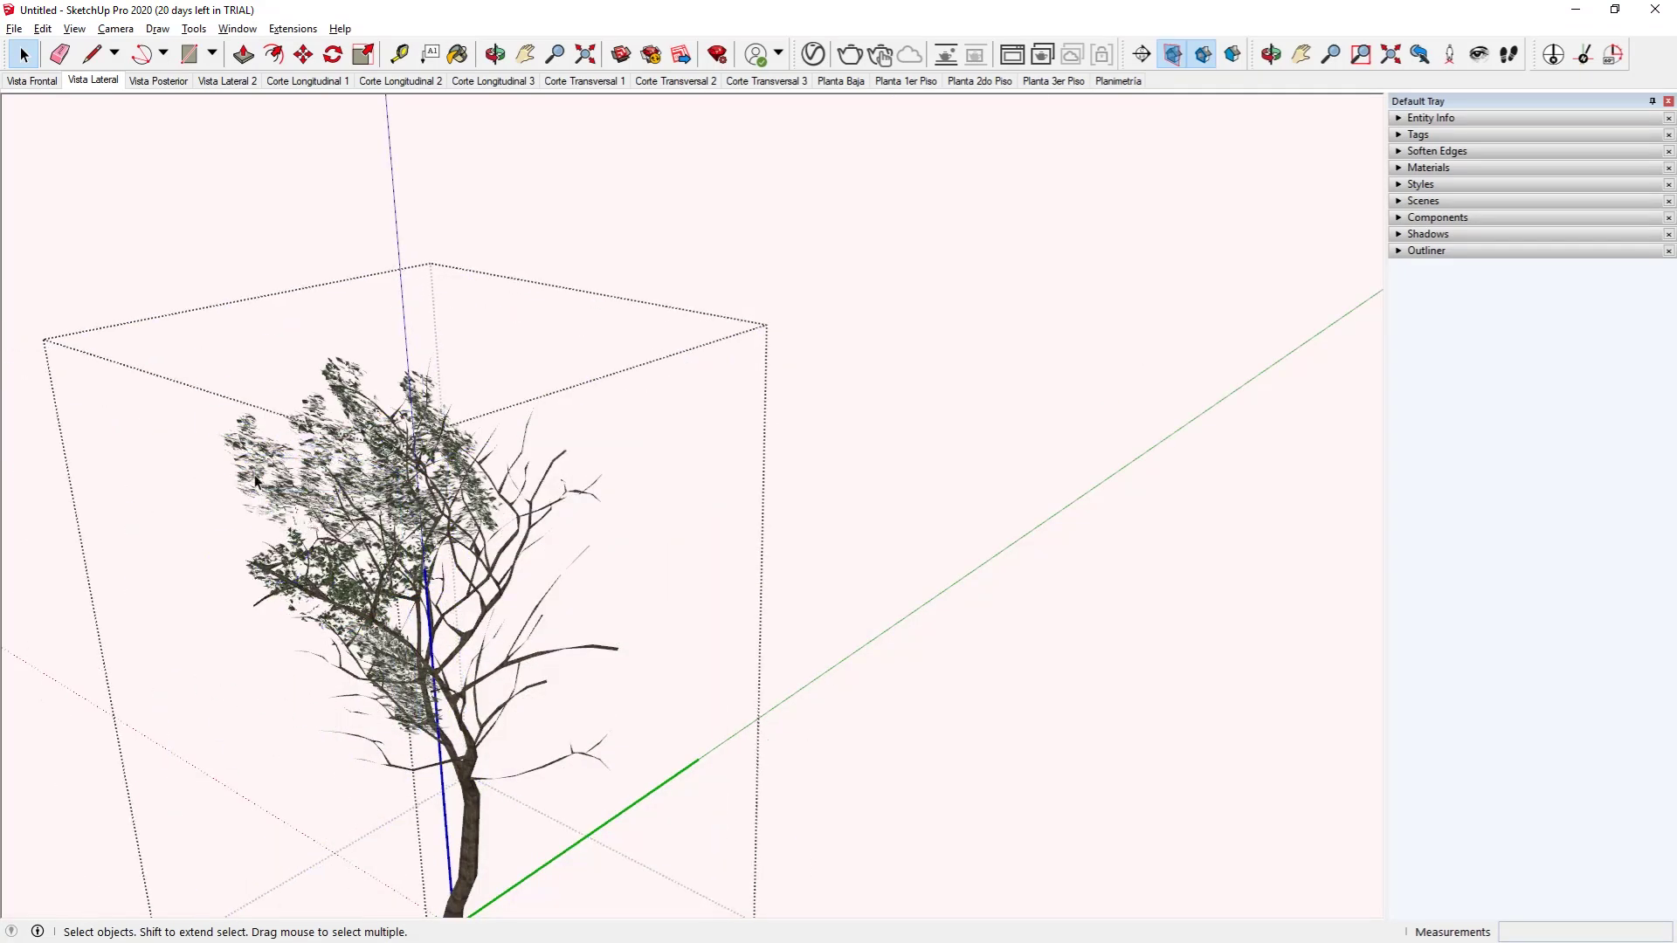
left_click(417, 421)
key("Delete")
left_click(416, 422)
key("Delete")
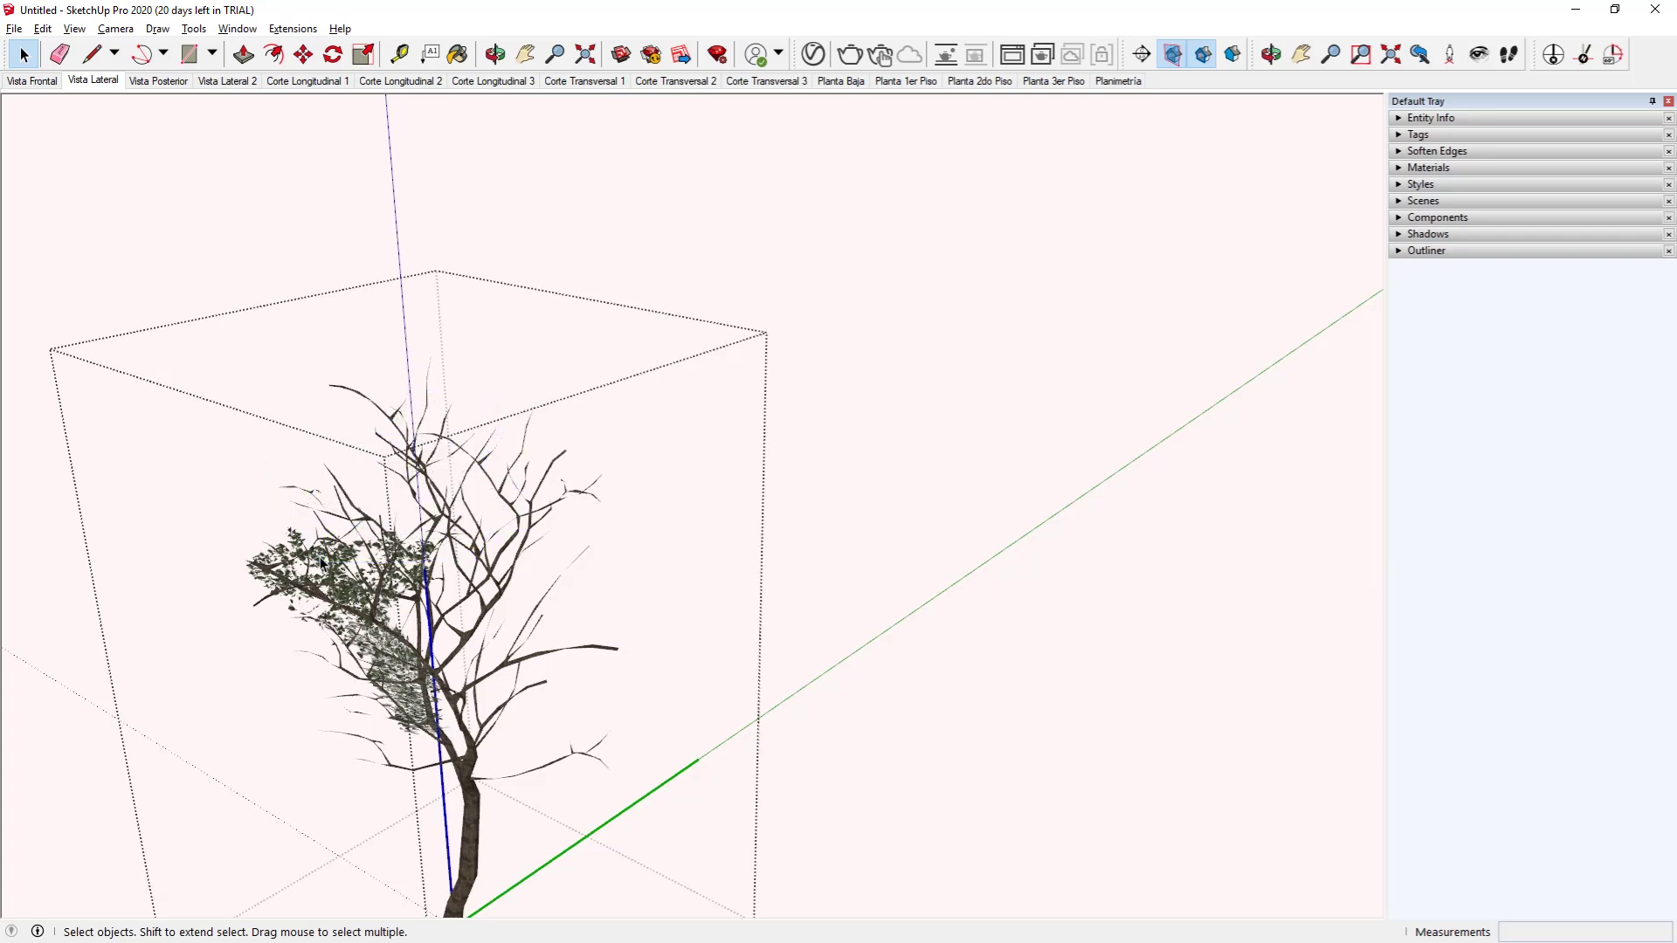
left_click(394, 672)
key("Delete")
left_click(400, 650)
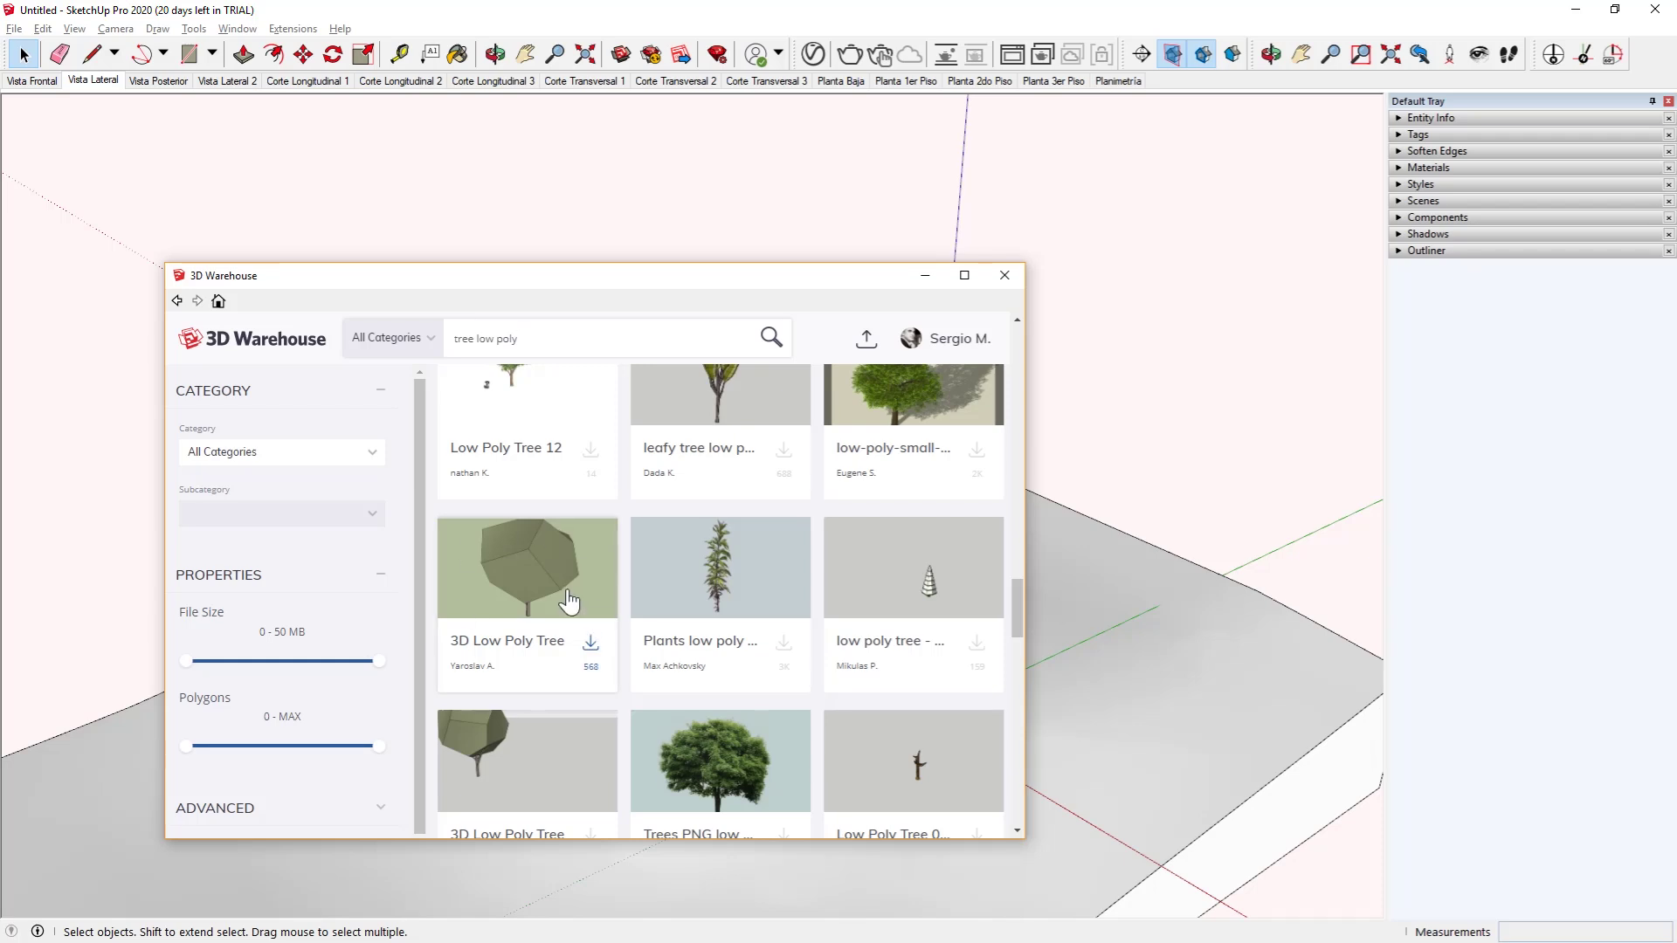
scroll(566, 601, "down", 5)
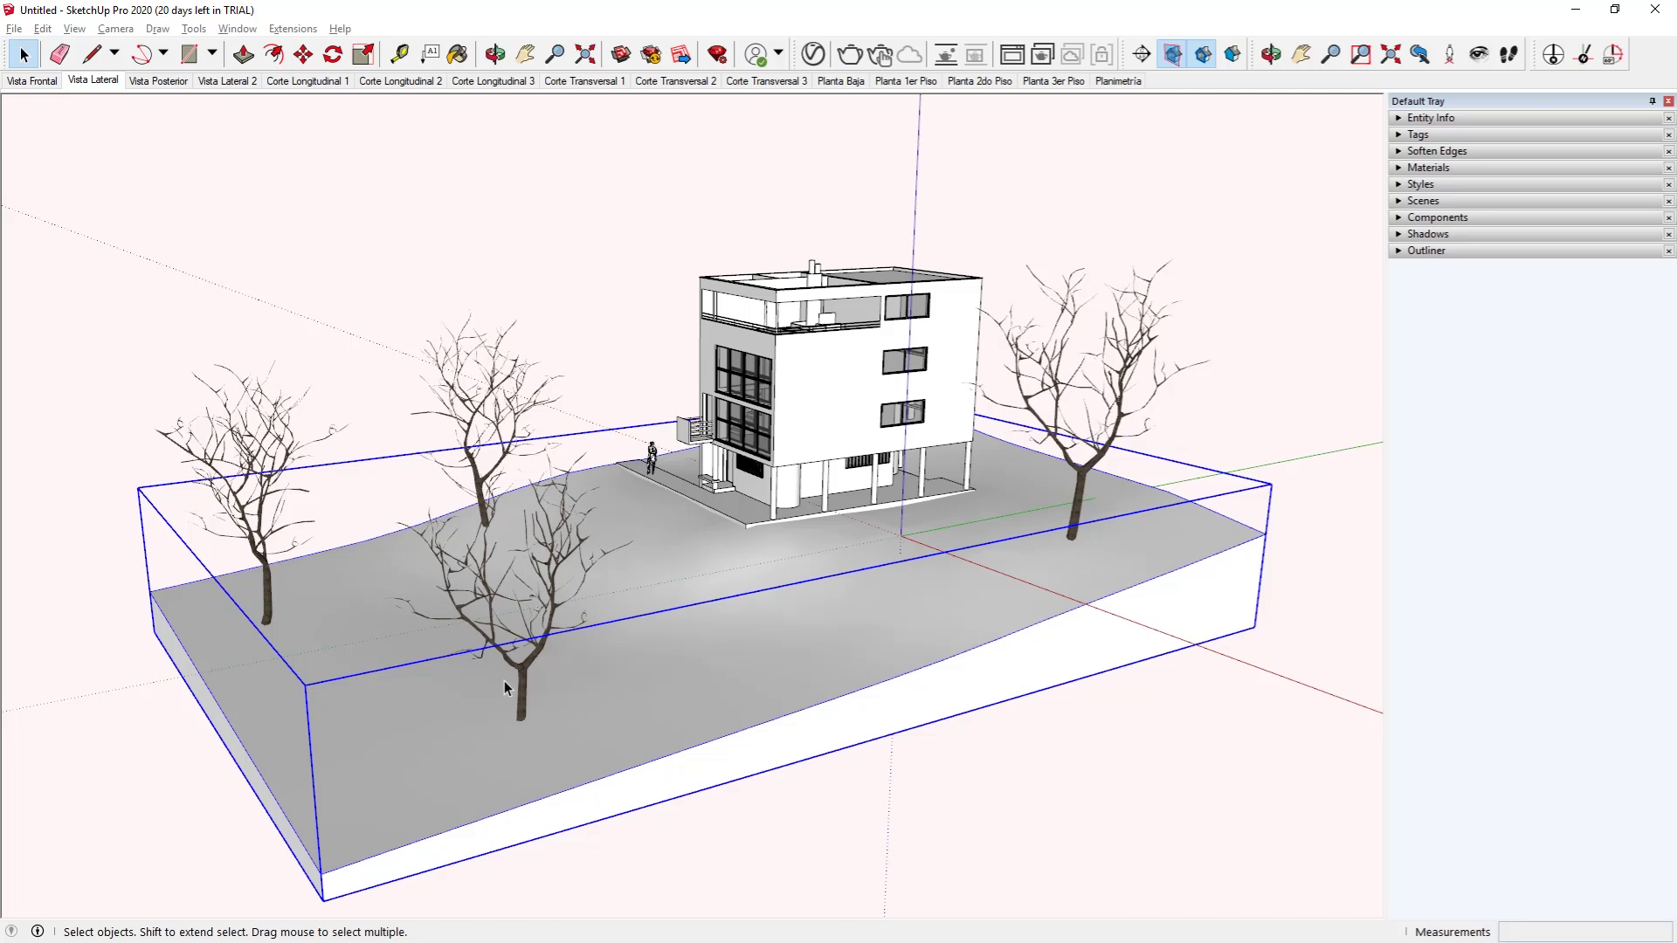
middle_click_drag(505, 679, 578, 742)
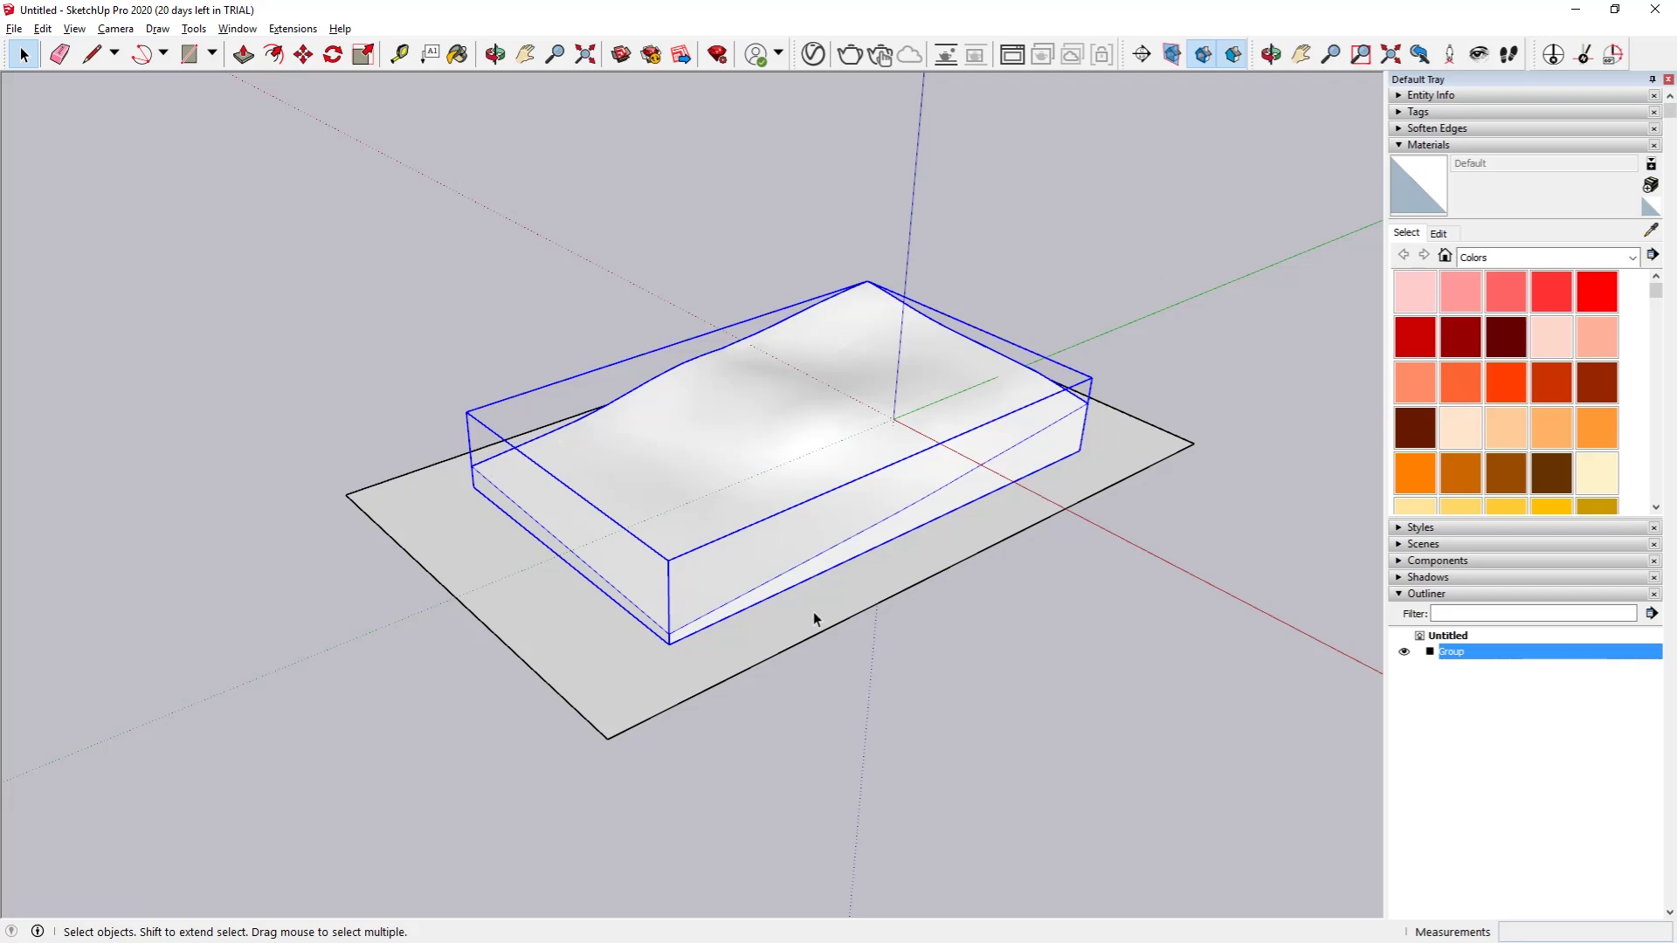
Copy the flat rectangle under the terrain, with its edges, straight up by 0.1 m.
double_click(559, 610)
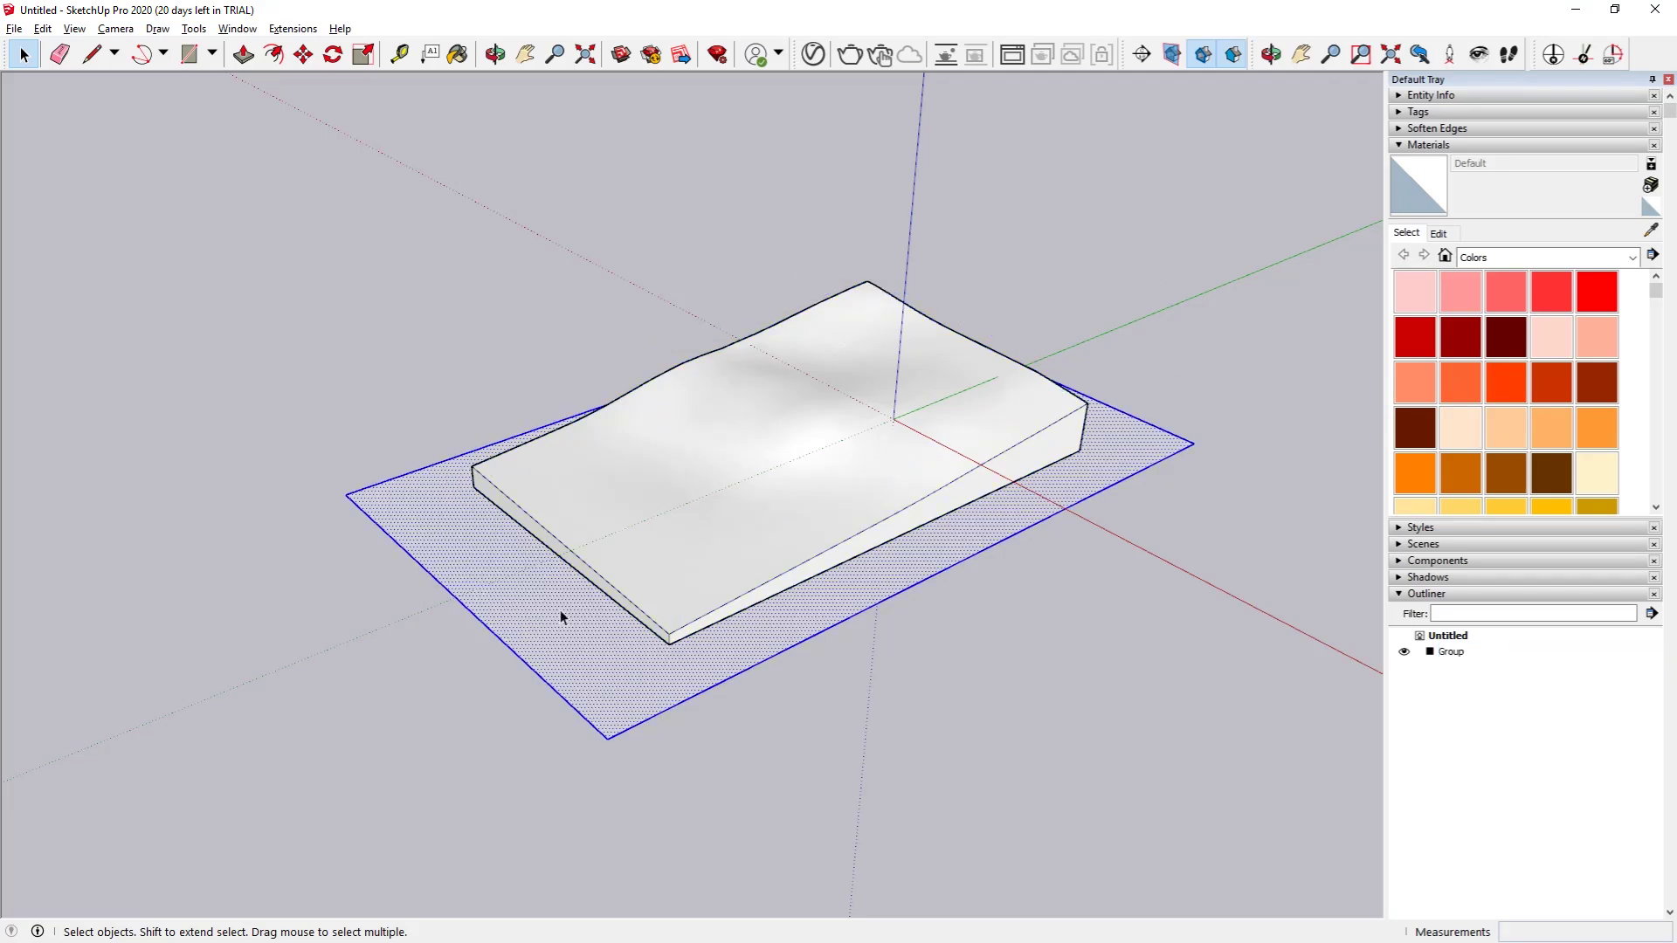
left_click(303, 56)
scroll(366, 486, "up", 2)
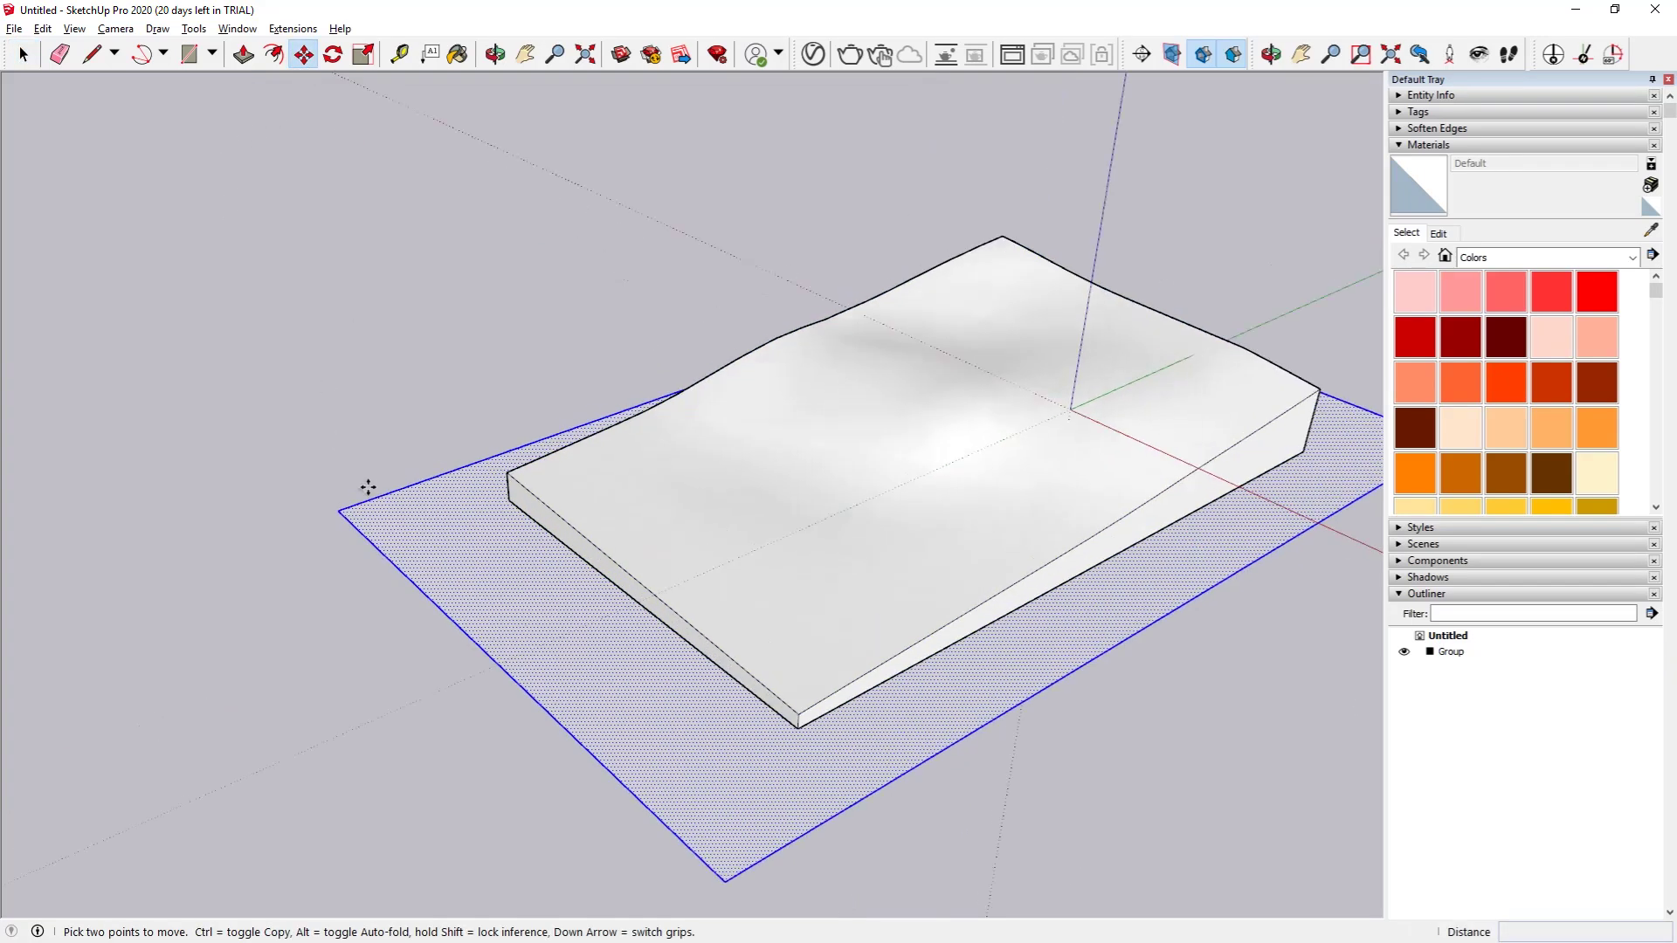
left_click(338, 510)
key("ctrl")
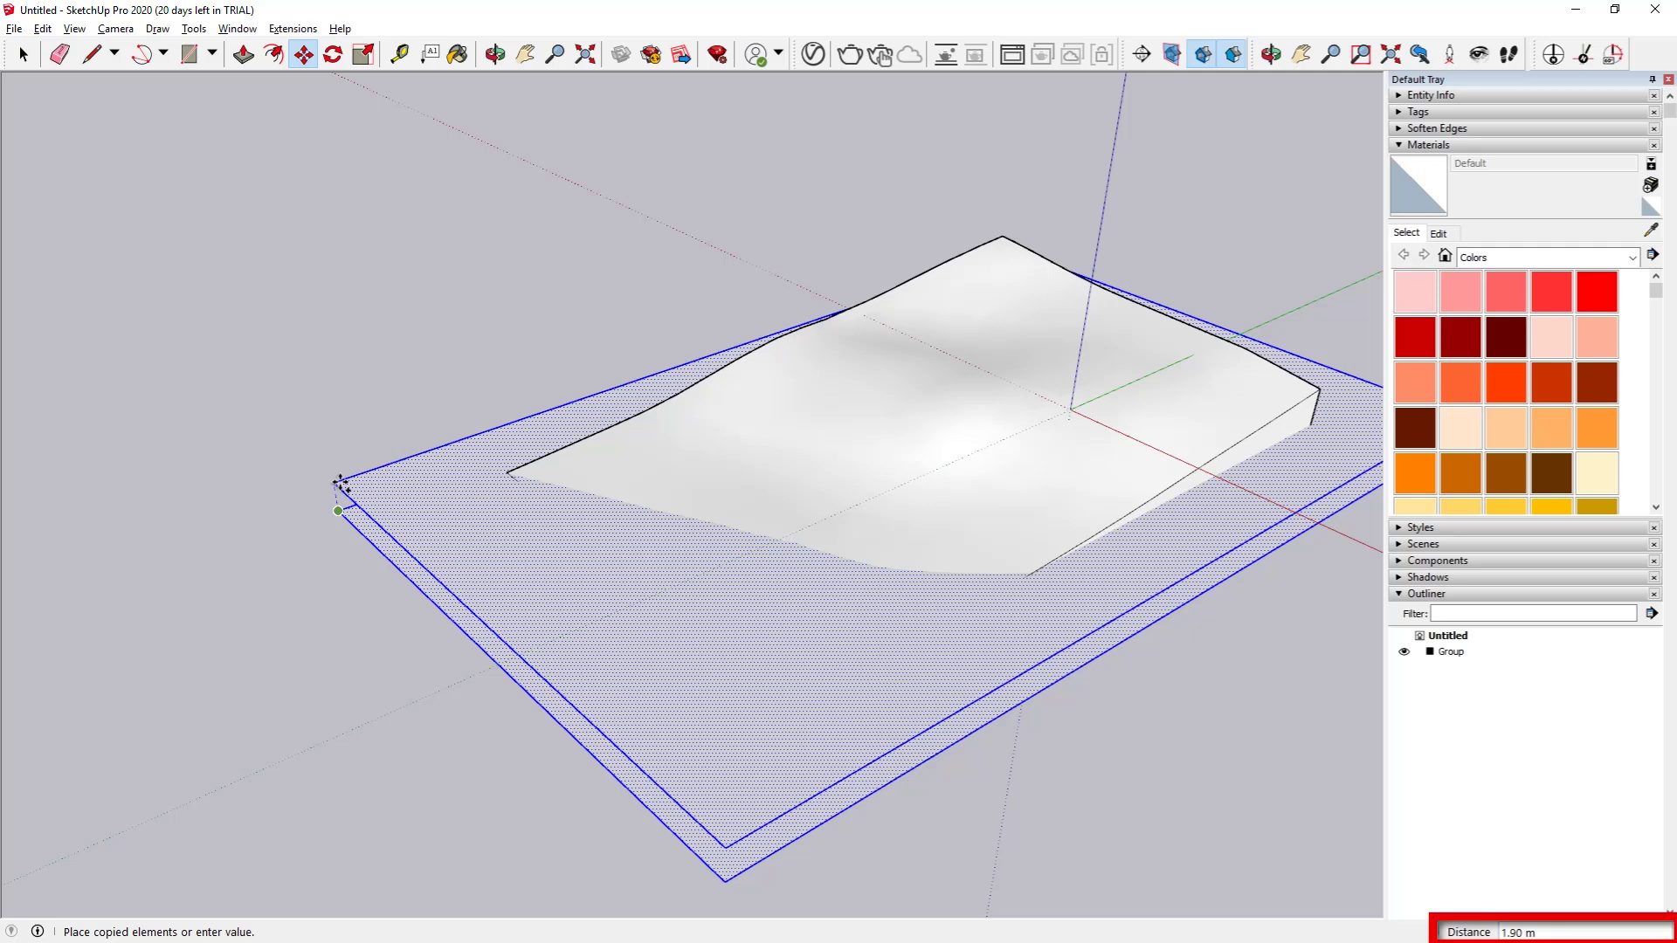
type("0.1")
key("Return")
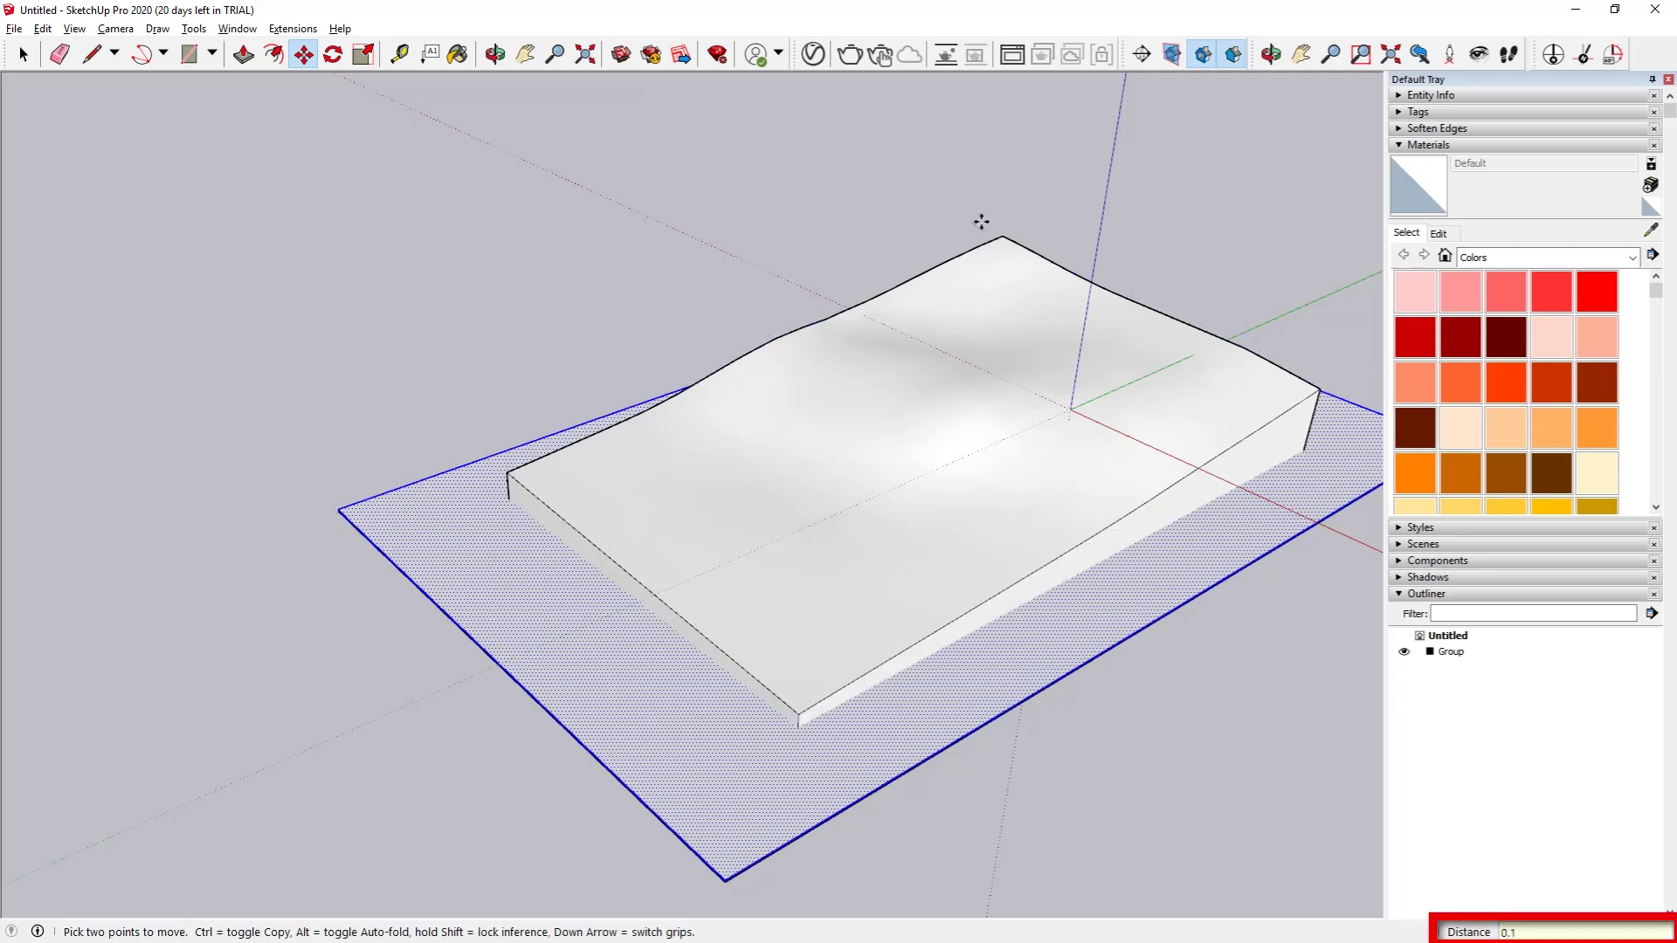
Multiply the upward copy of the rectangle with *70 to stack planes through the whole terrain height.
middle_click_drag(397, 407, 726, 483)
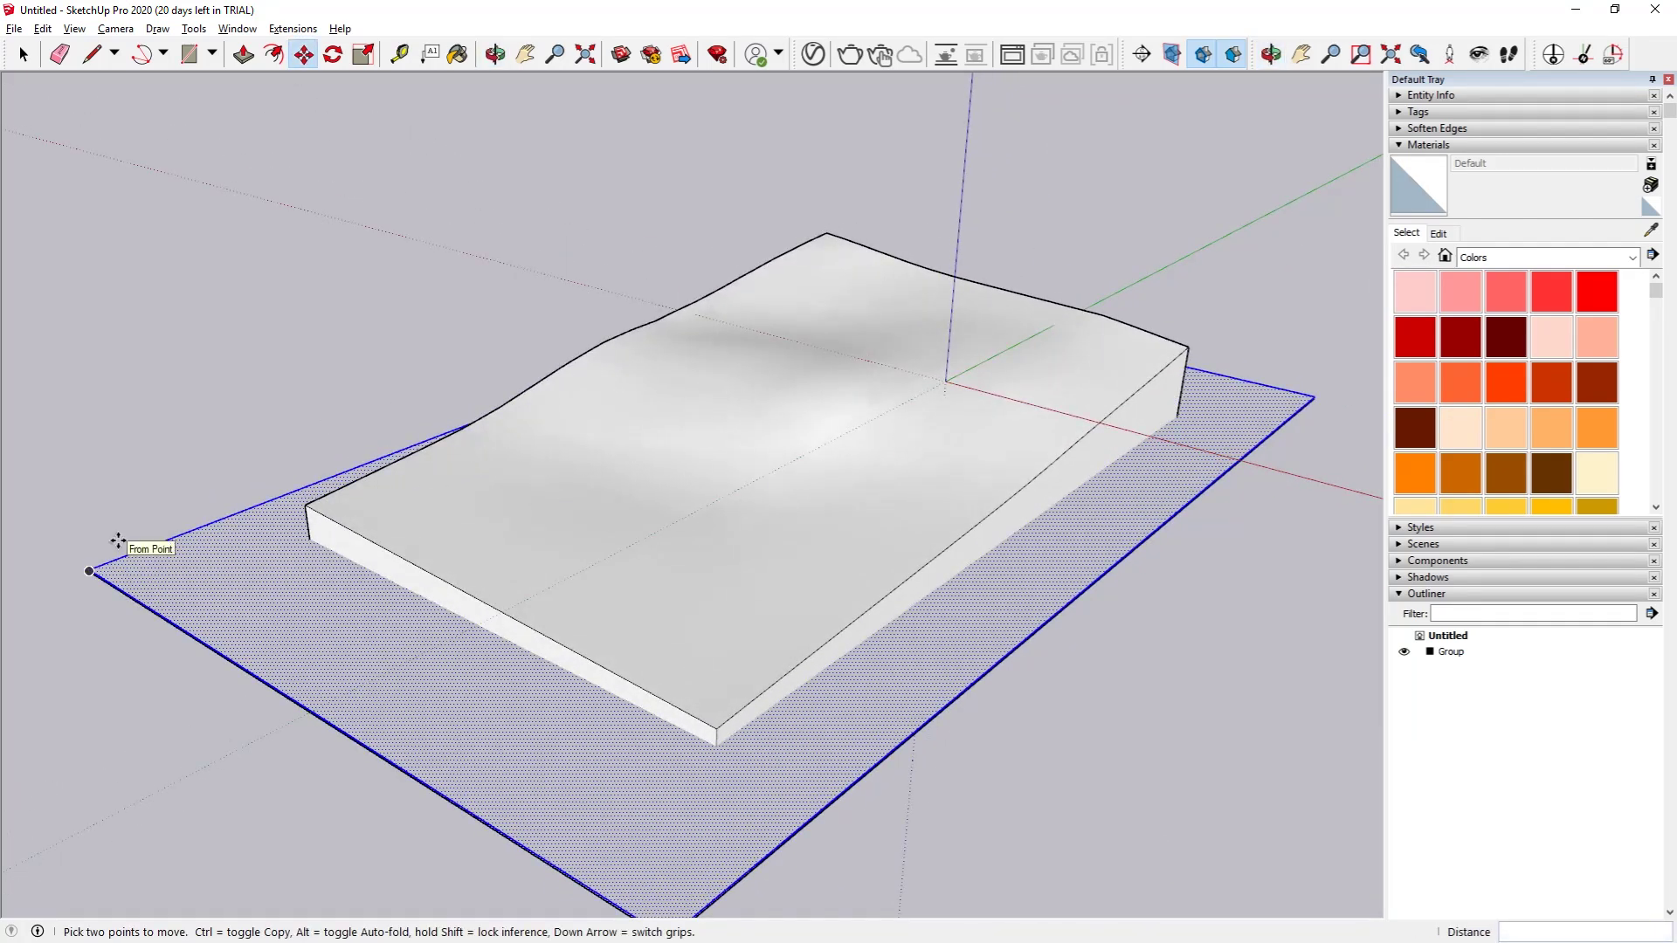
type("*")
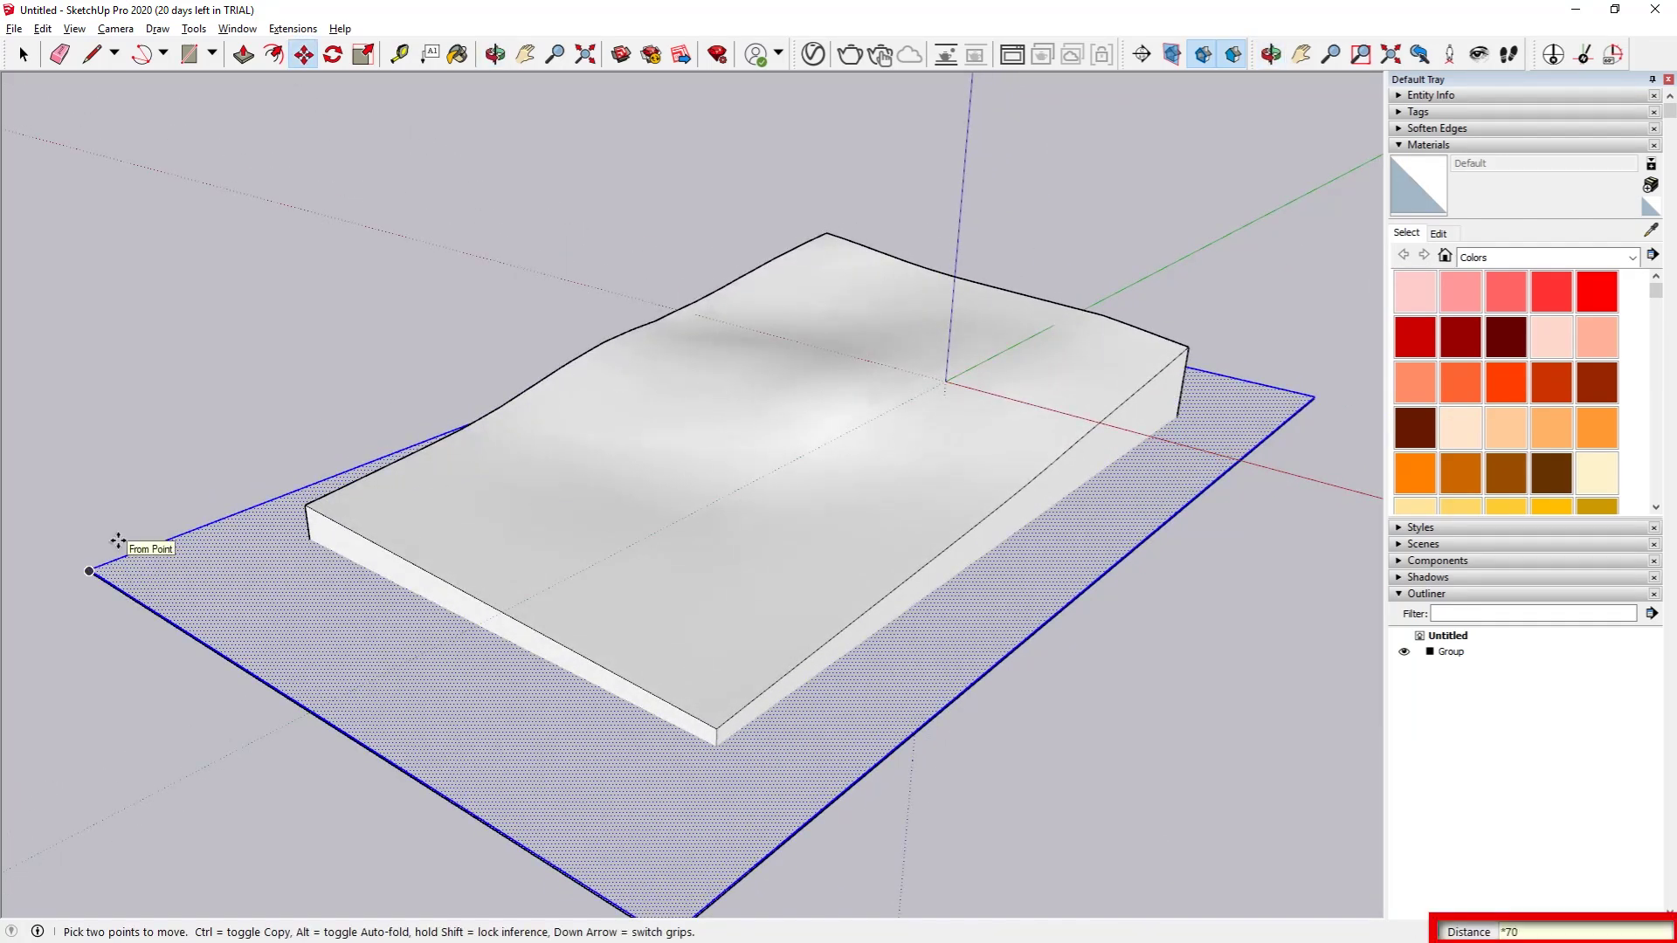
key("Return")
left_click(24, 54)
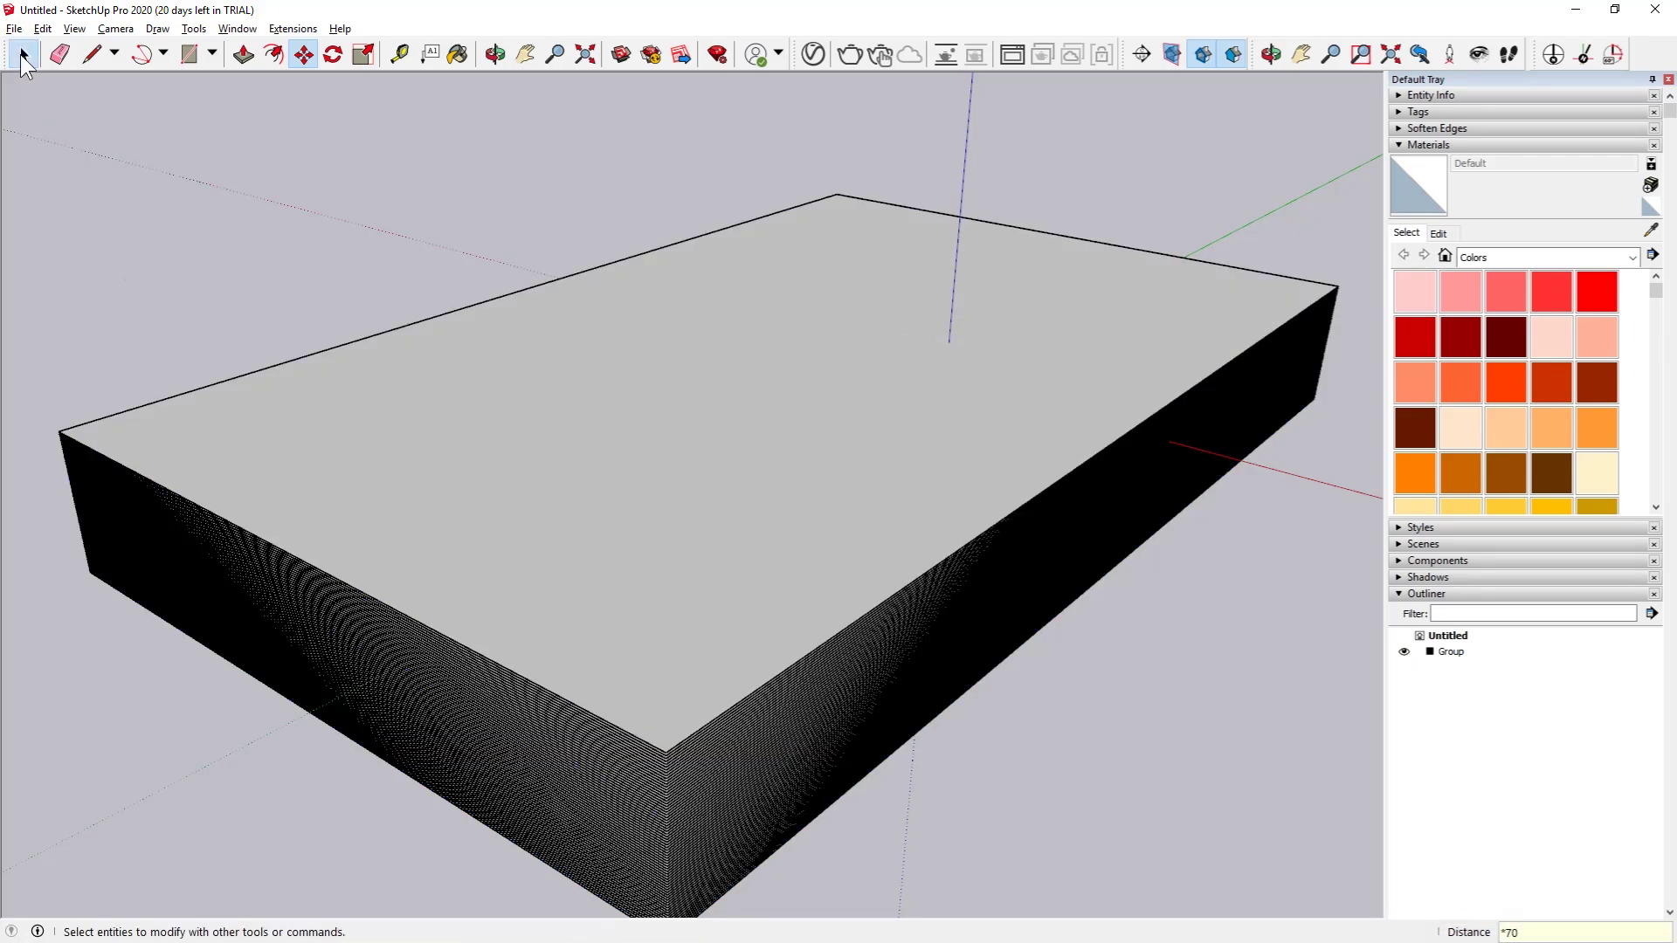
Select the entire stack of planes and intersect its faces with the model.
middle_click_drag(120, 528, 223, 458)
scroll(430, 307, "up", 5)
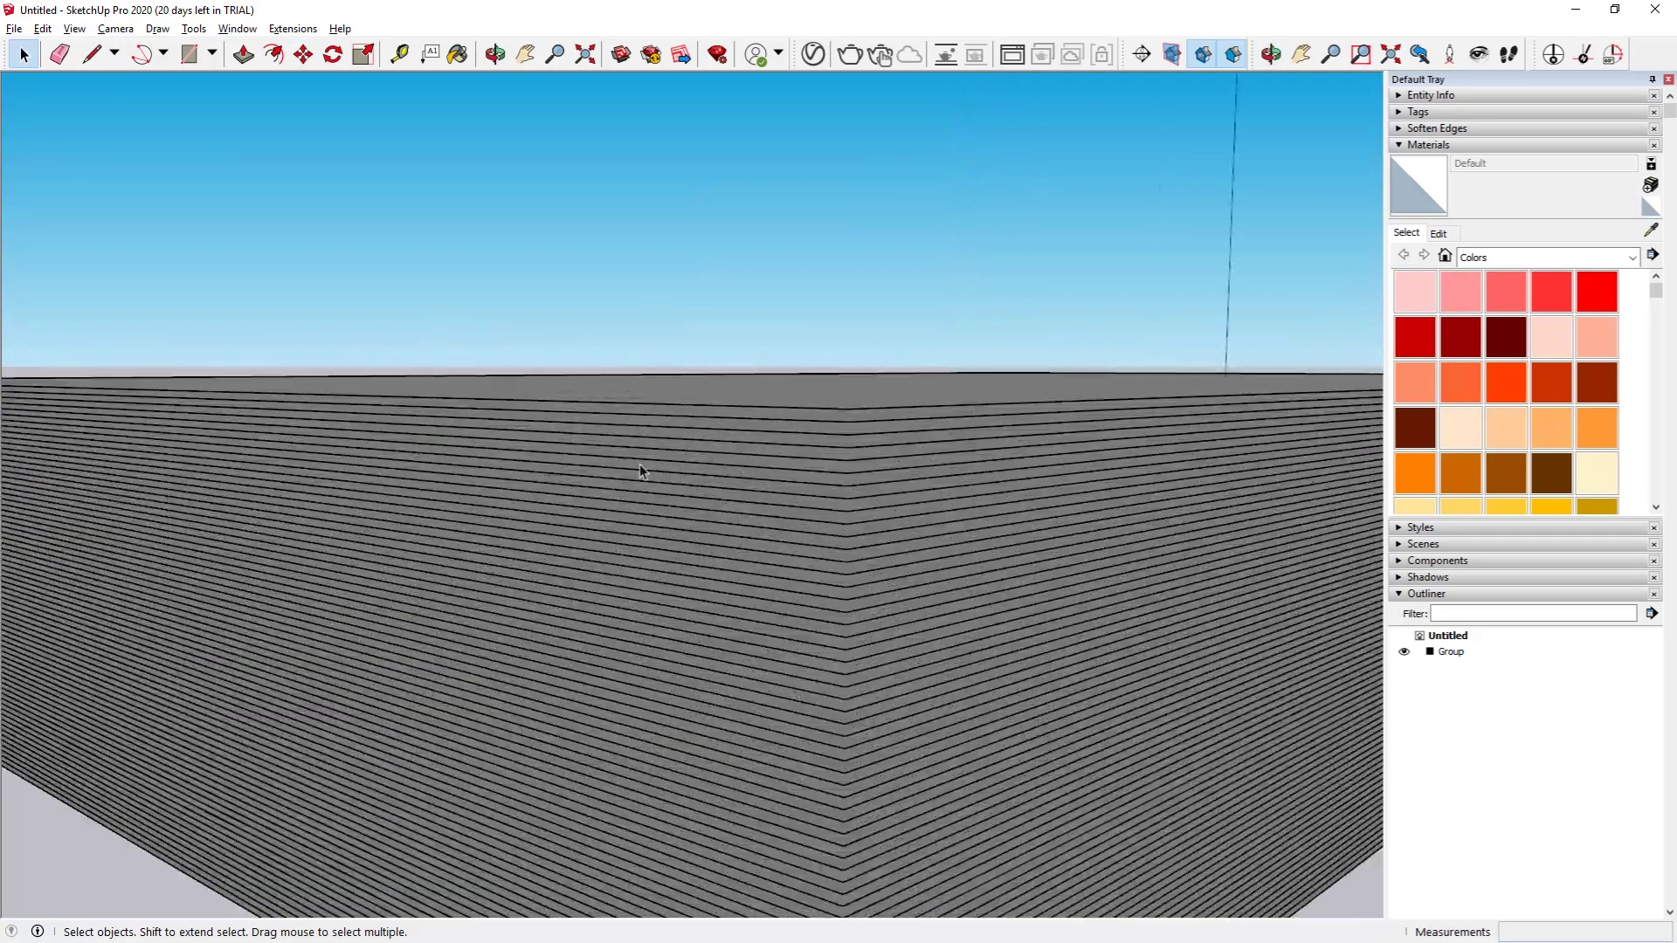
middle_click_drag(644, 464, 565, 442)
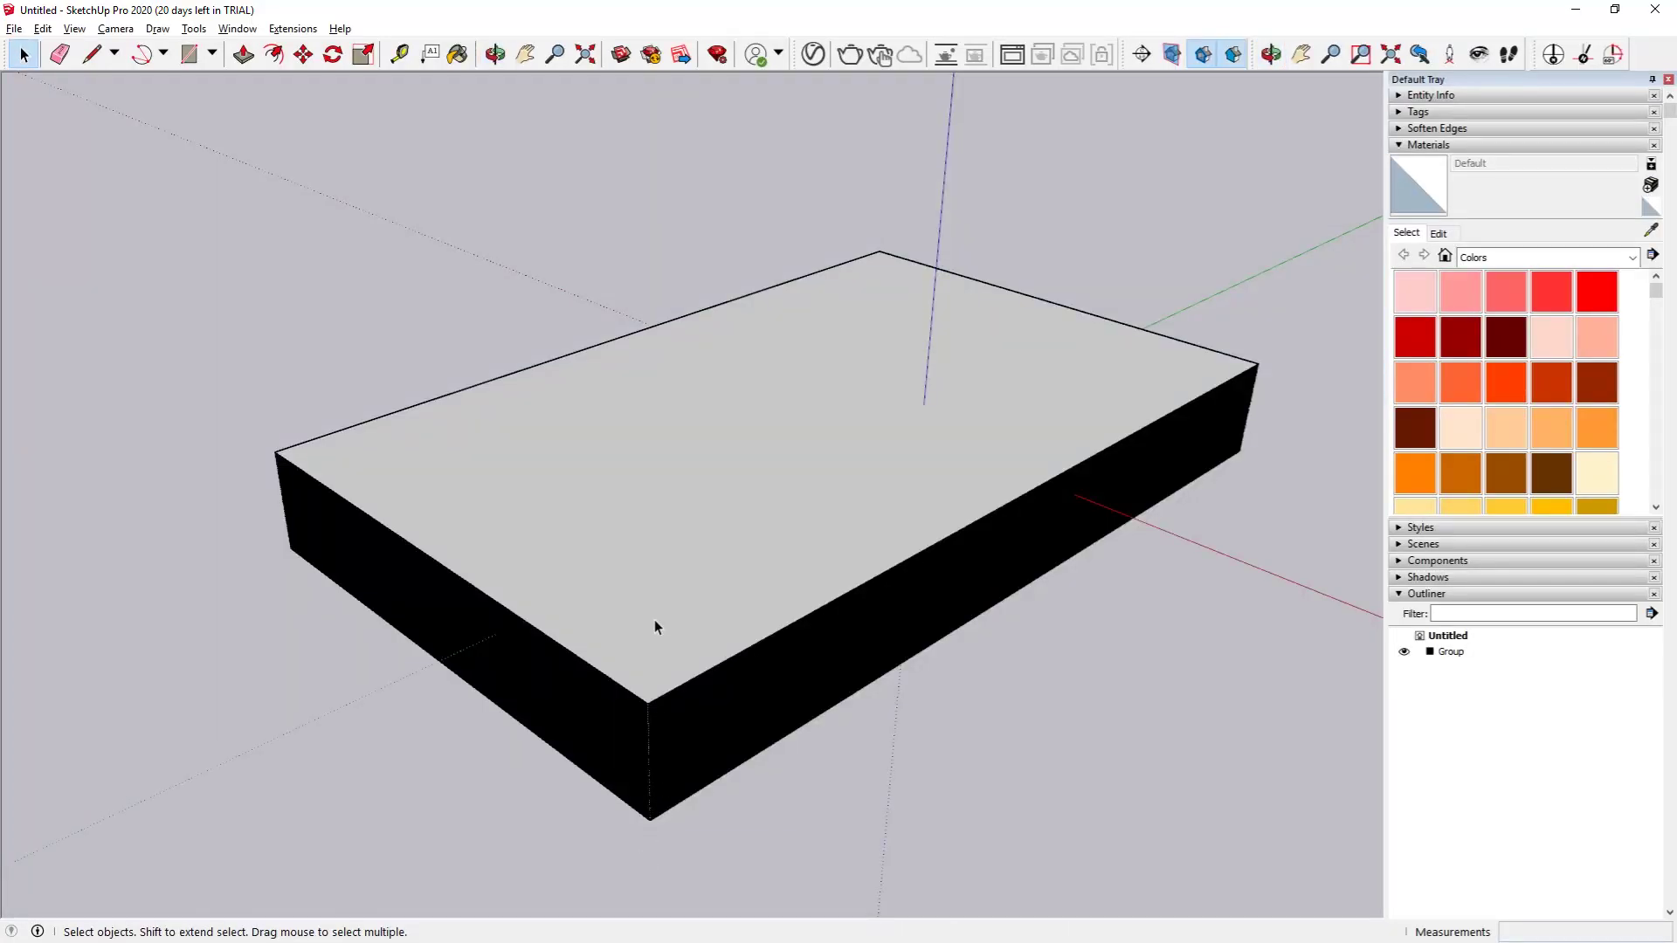
left_click_drag(1312, 512, 1230, 299)
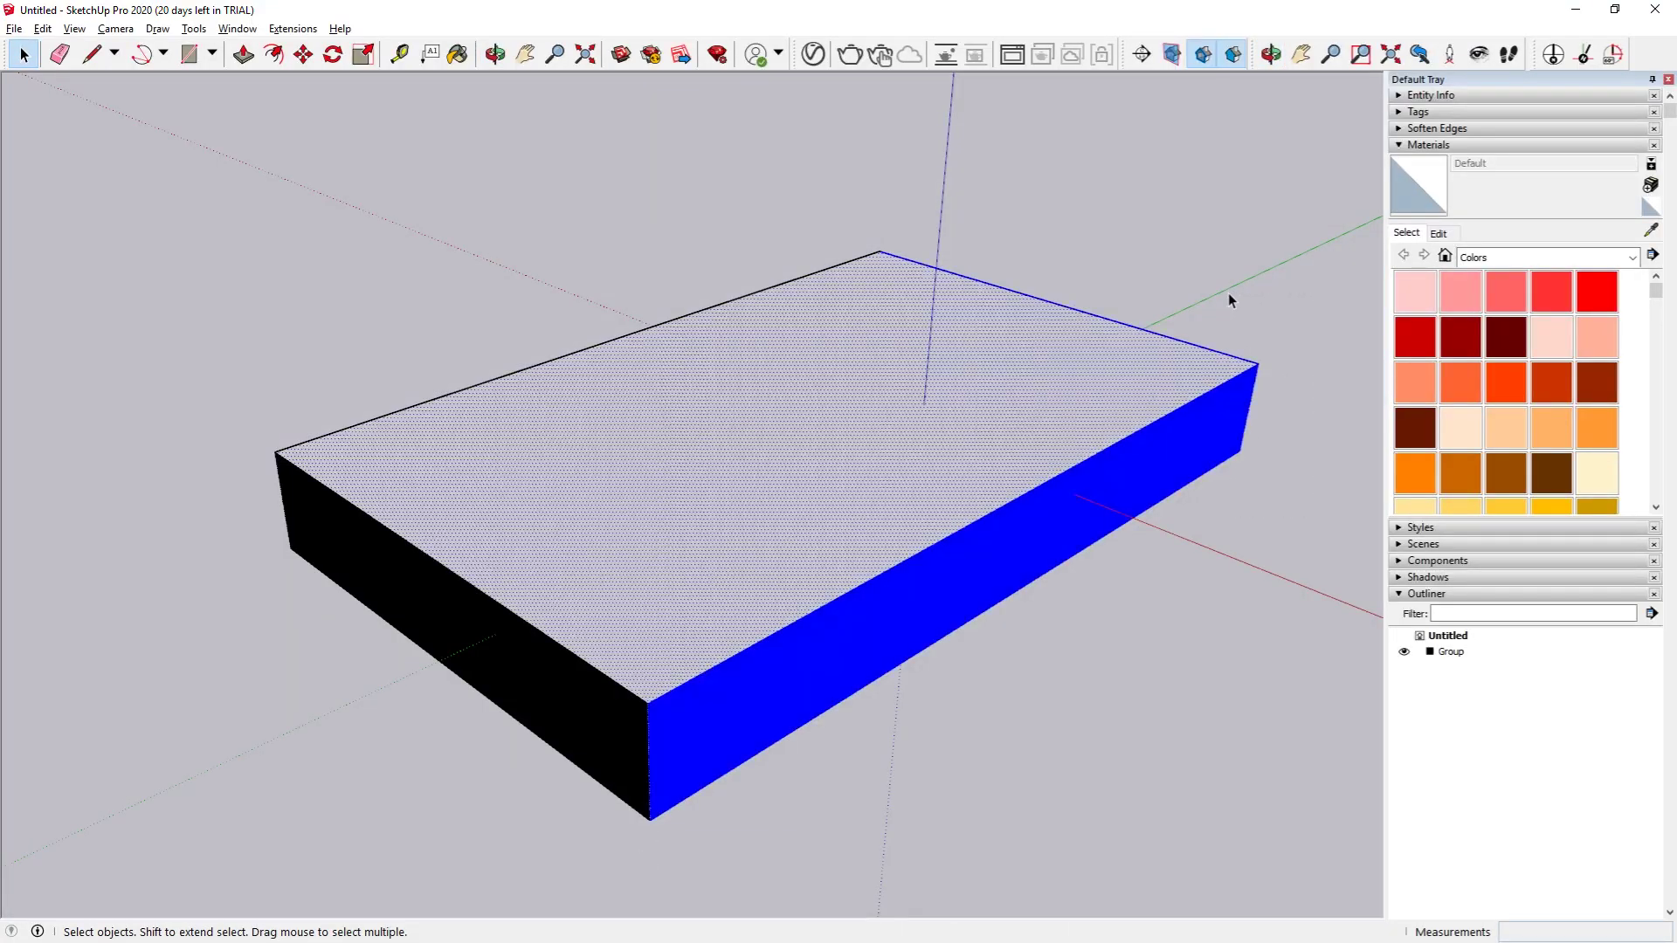
right_click(1144, 390)
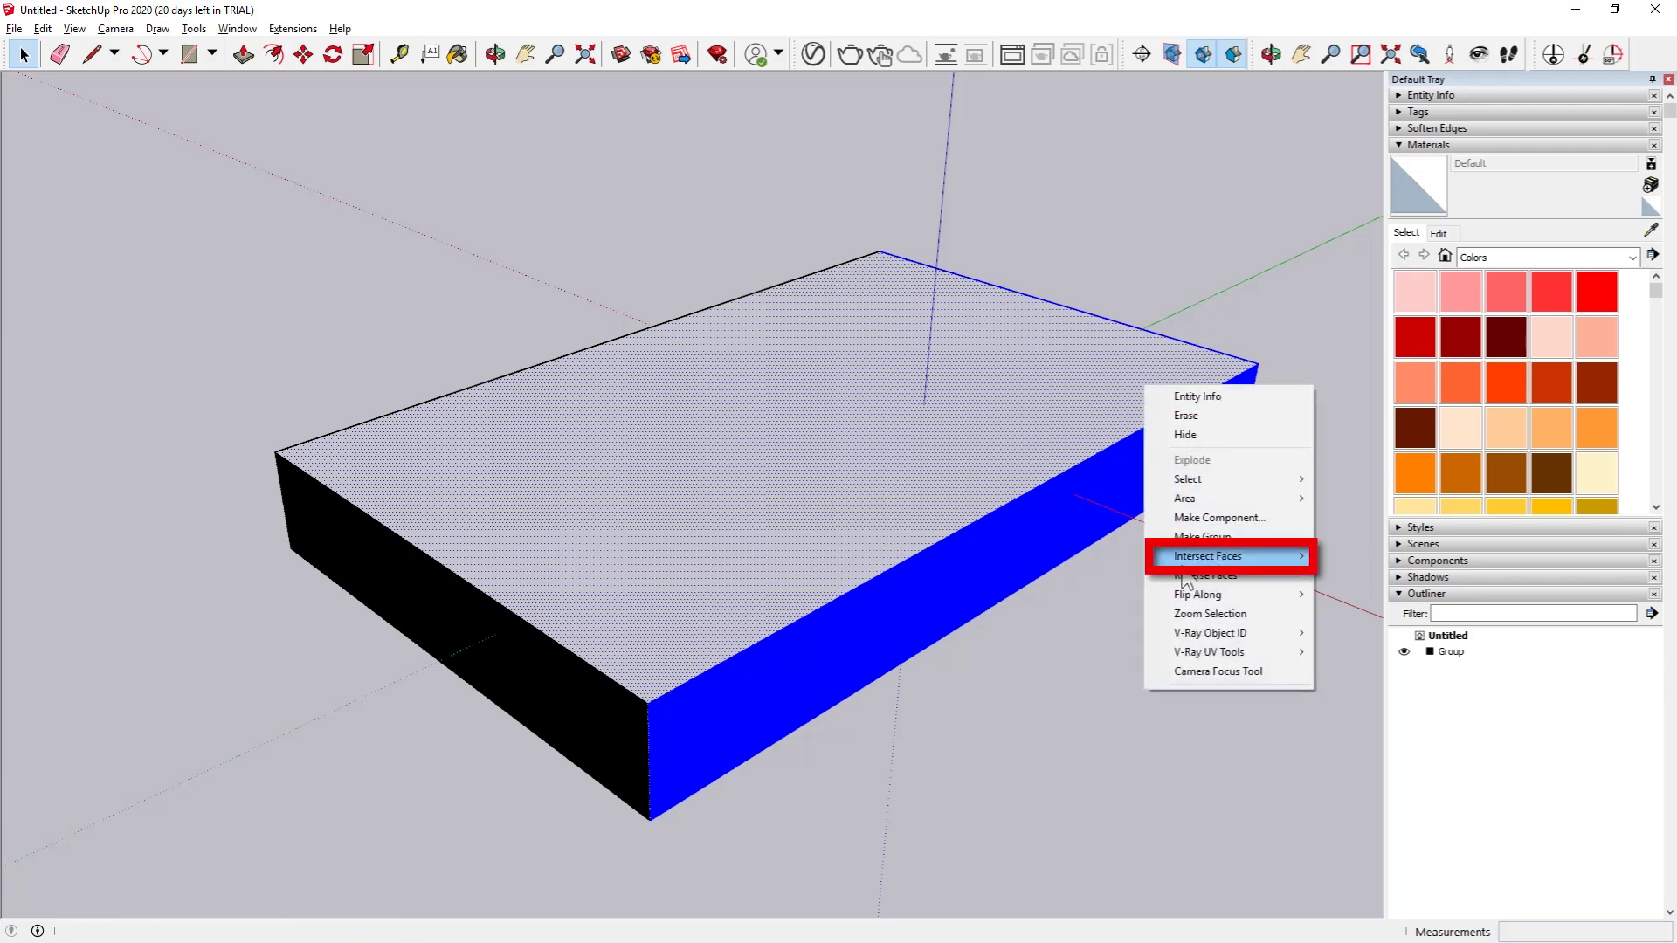
mouse_move(1209, 559)
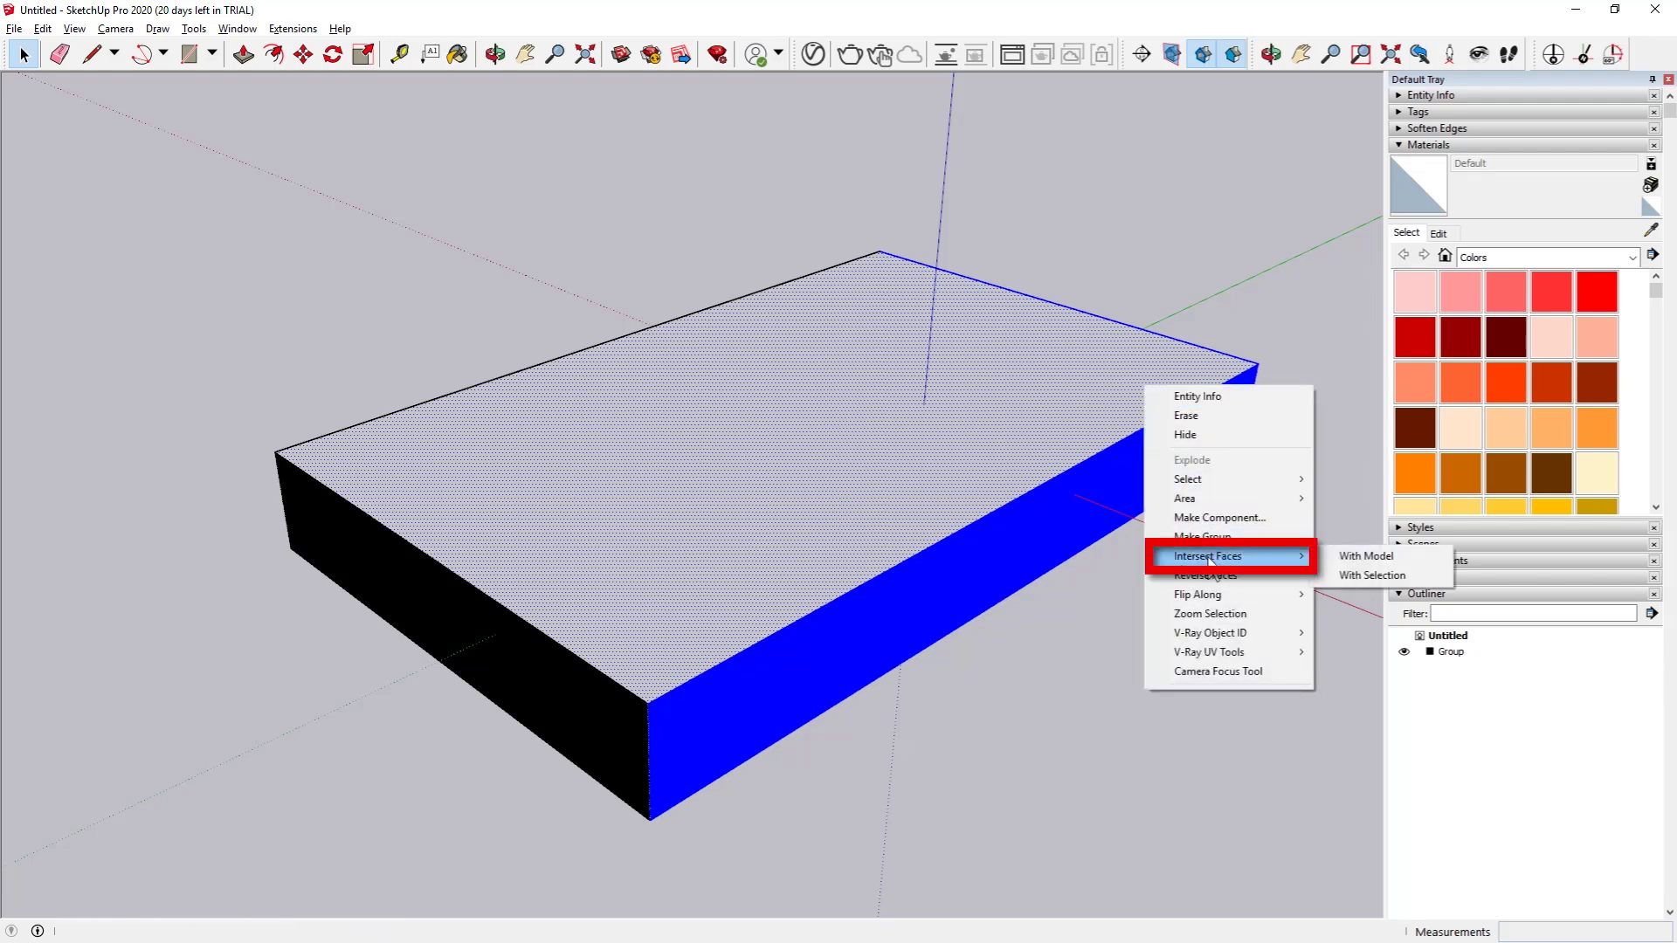
left_click(1370, 562)
Delete the portions of the stacked planes outside the terrain outline and hide the terrain group.
left_click_drag(1318, 482, 1234, 304)
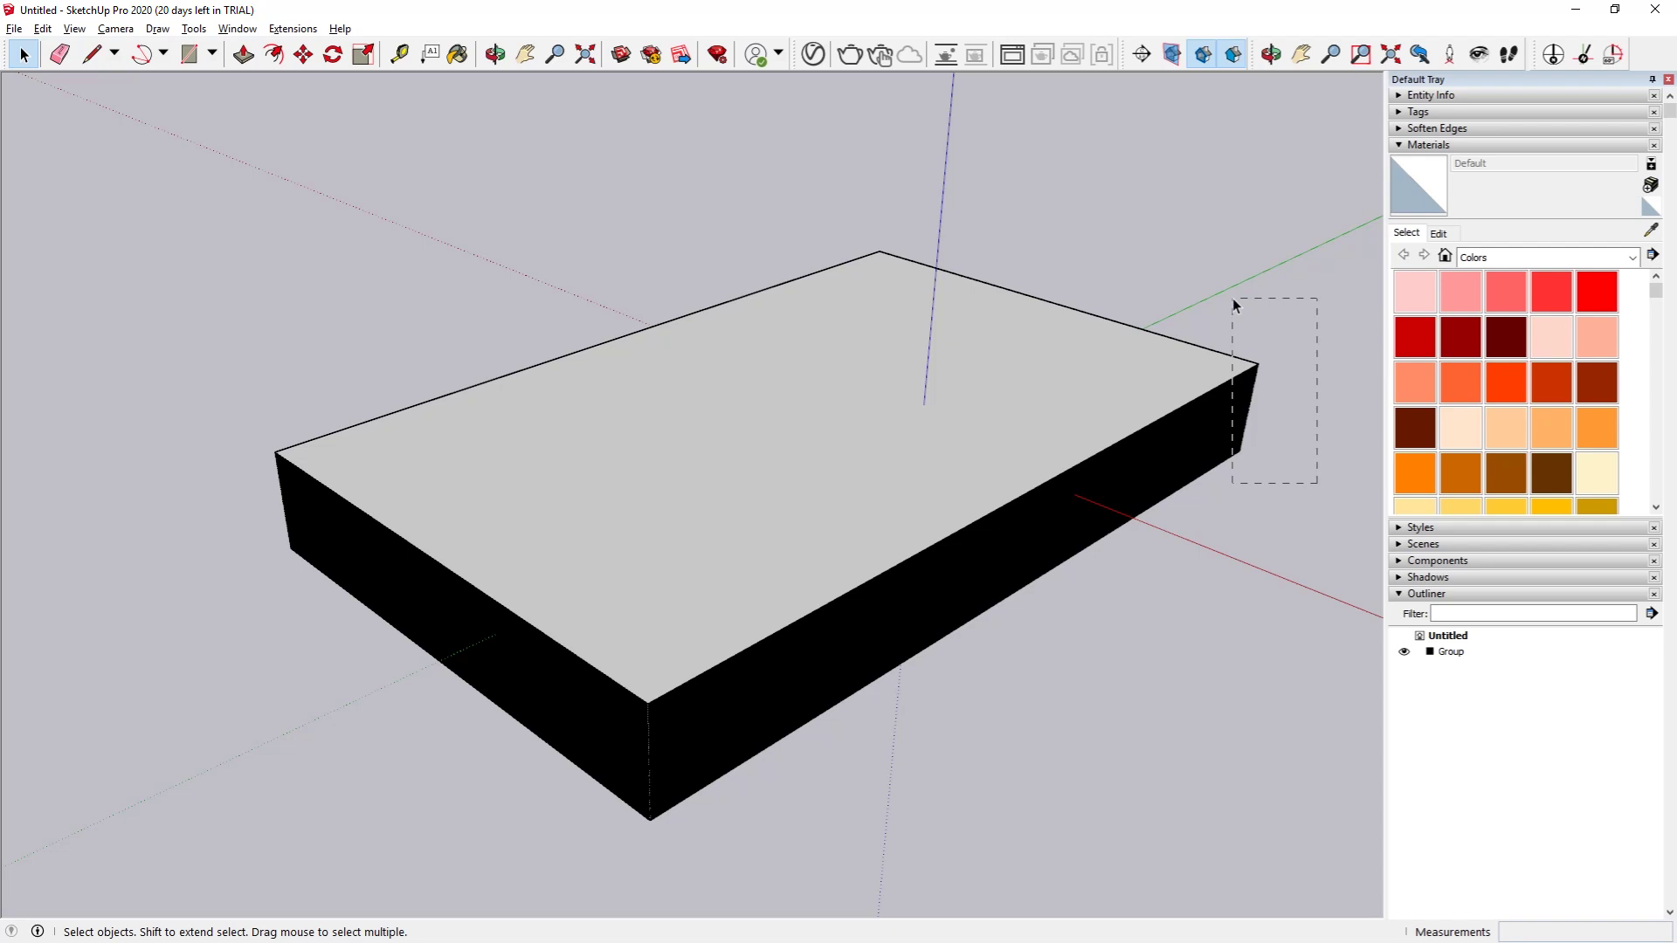
left_click_drag(1234, 304, 1233, 301)
key("Delete")
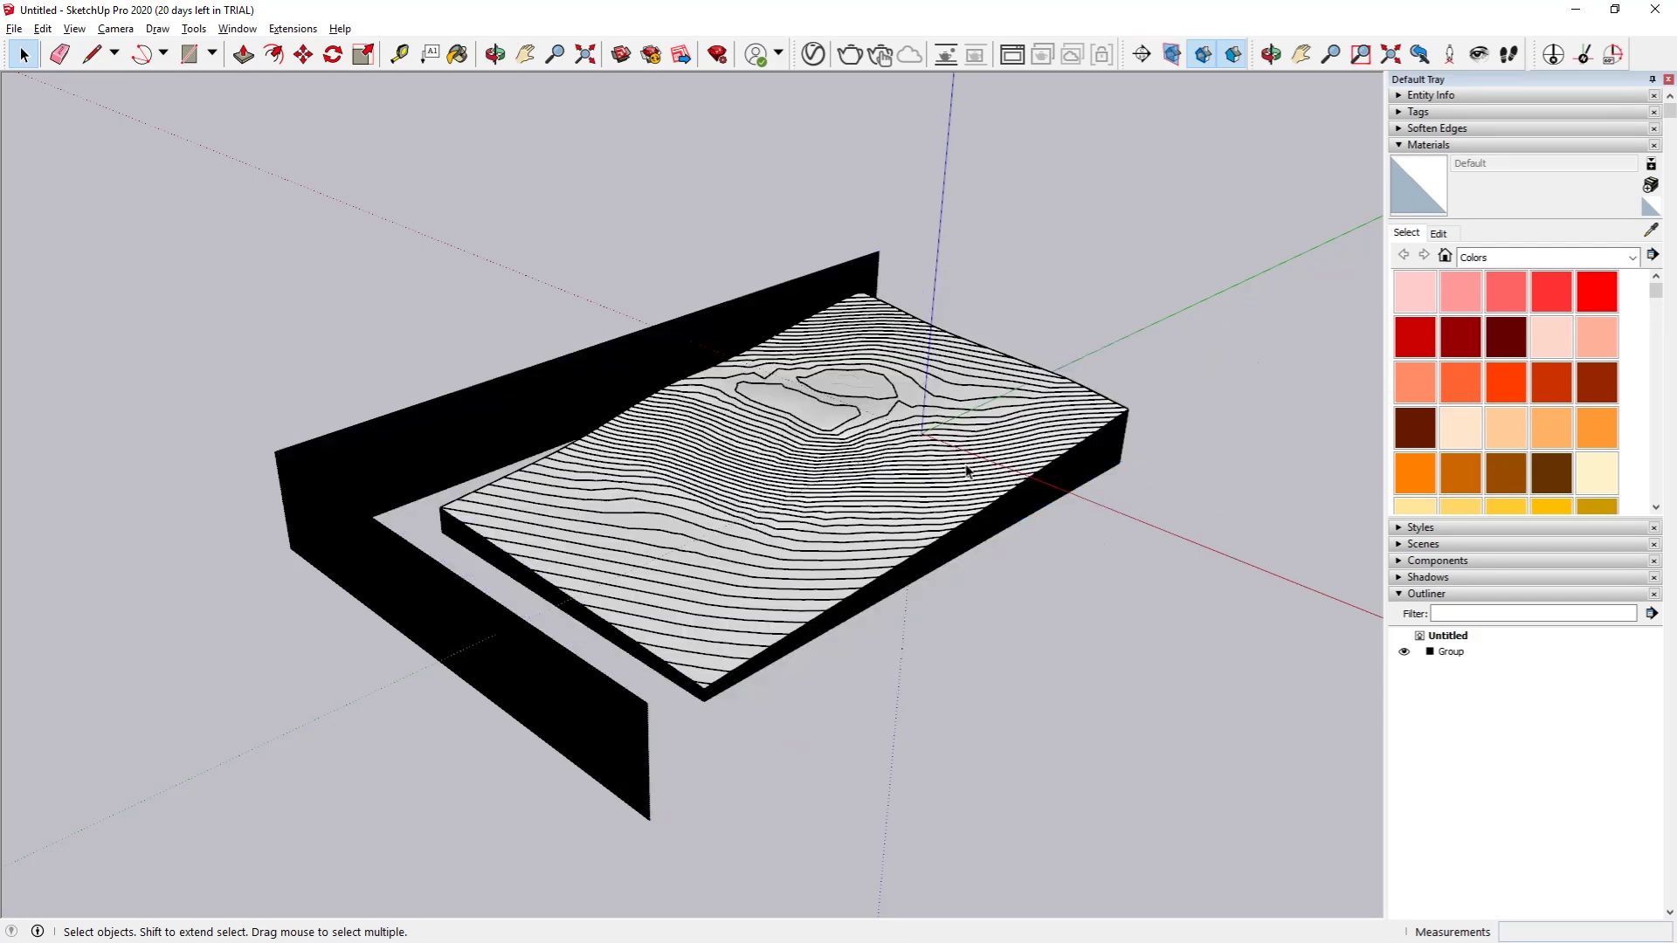
left_click_drag(329, 579, 128, 320)
key("Delete")
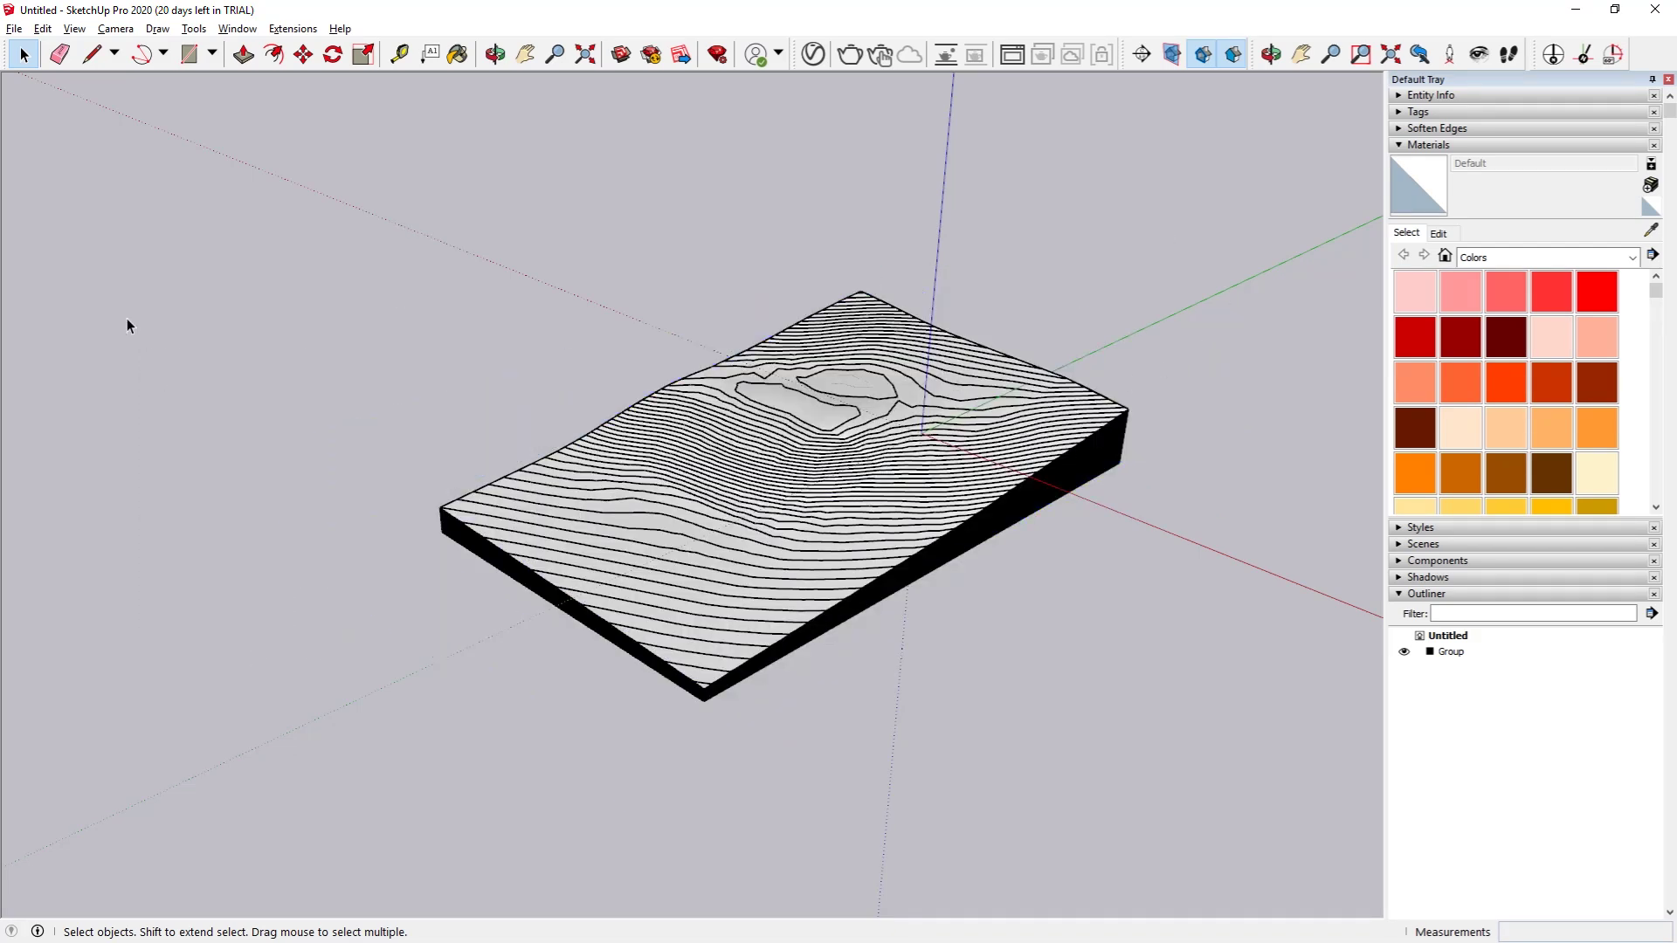
left_click(1403, 651)
Push/Pull the topmost contour plane down to give it thickness, and repeat the same distance on the plane below.
middle_click_drag(1030, 454, 873, 262)
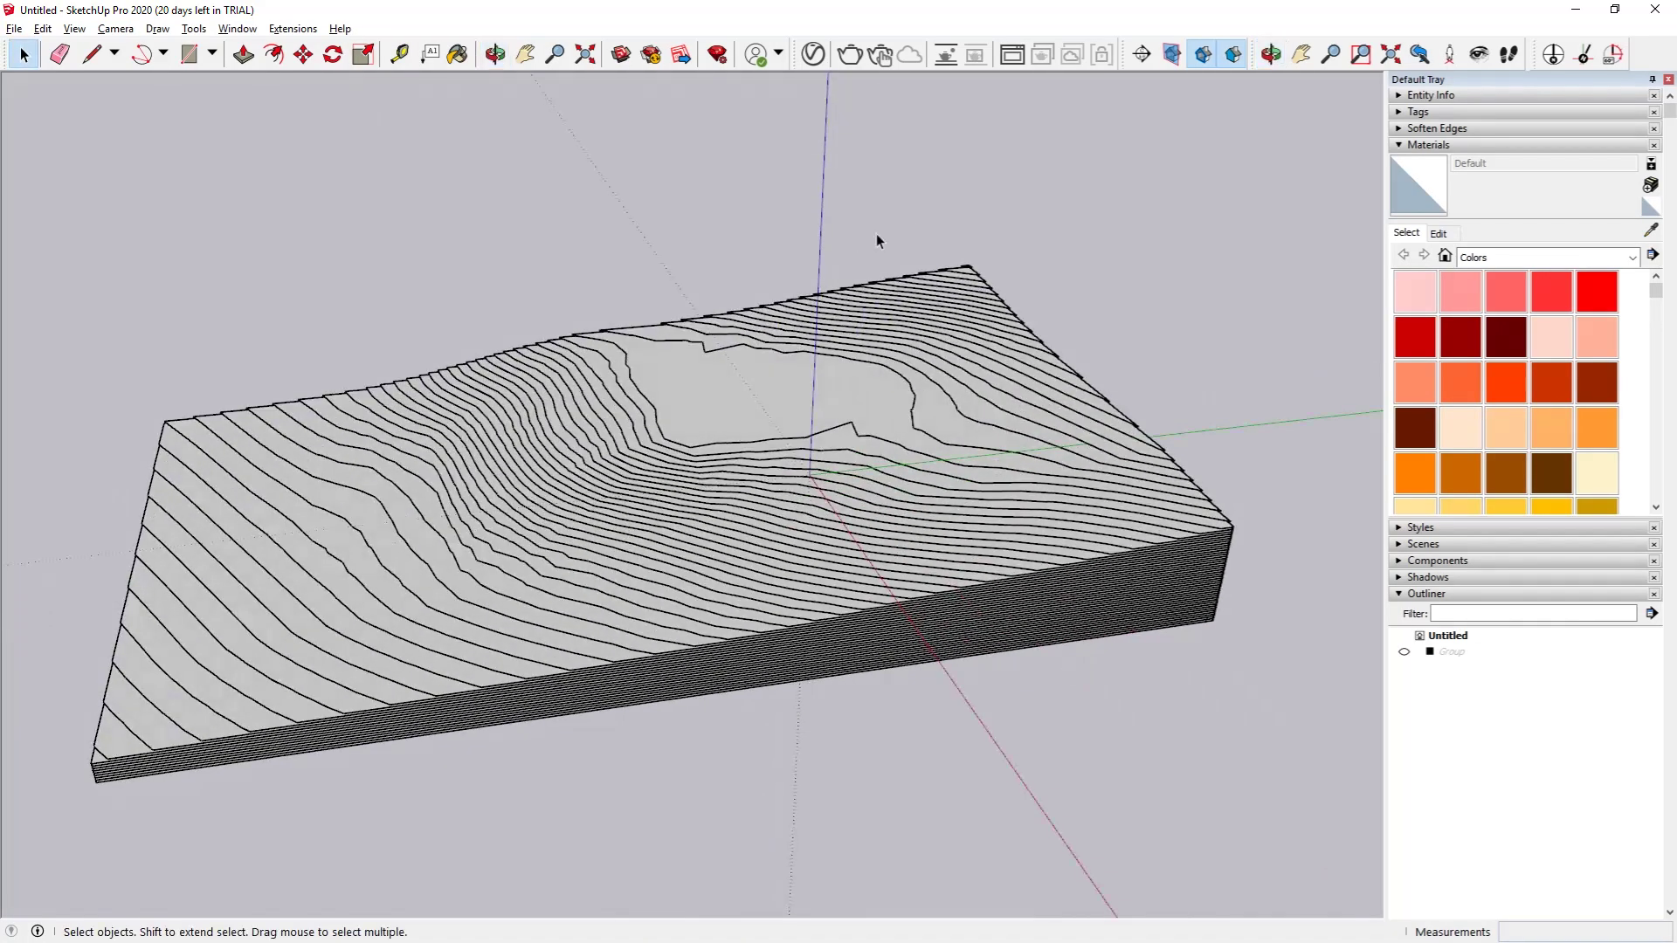
scroll(952, 274, "up", 5)
scroll(952, 273, "up", 3)
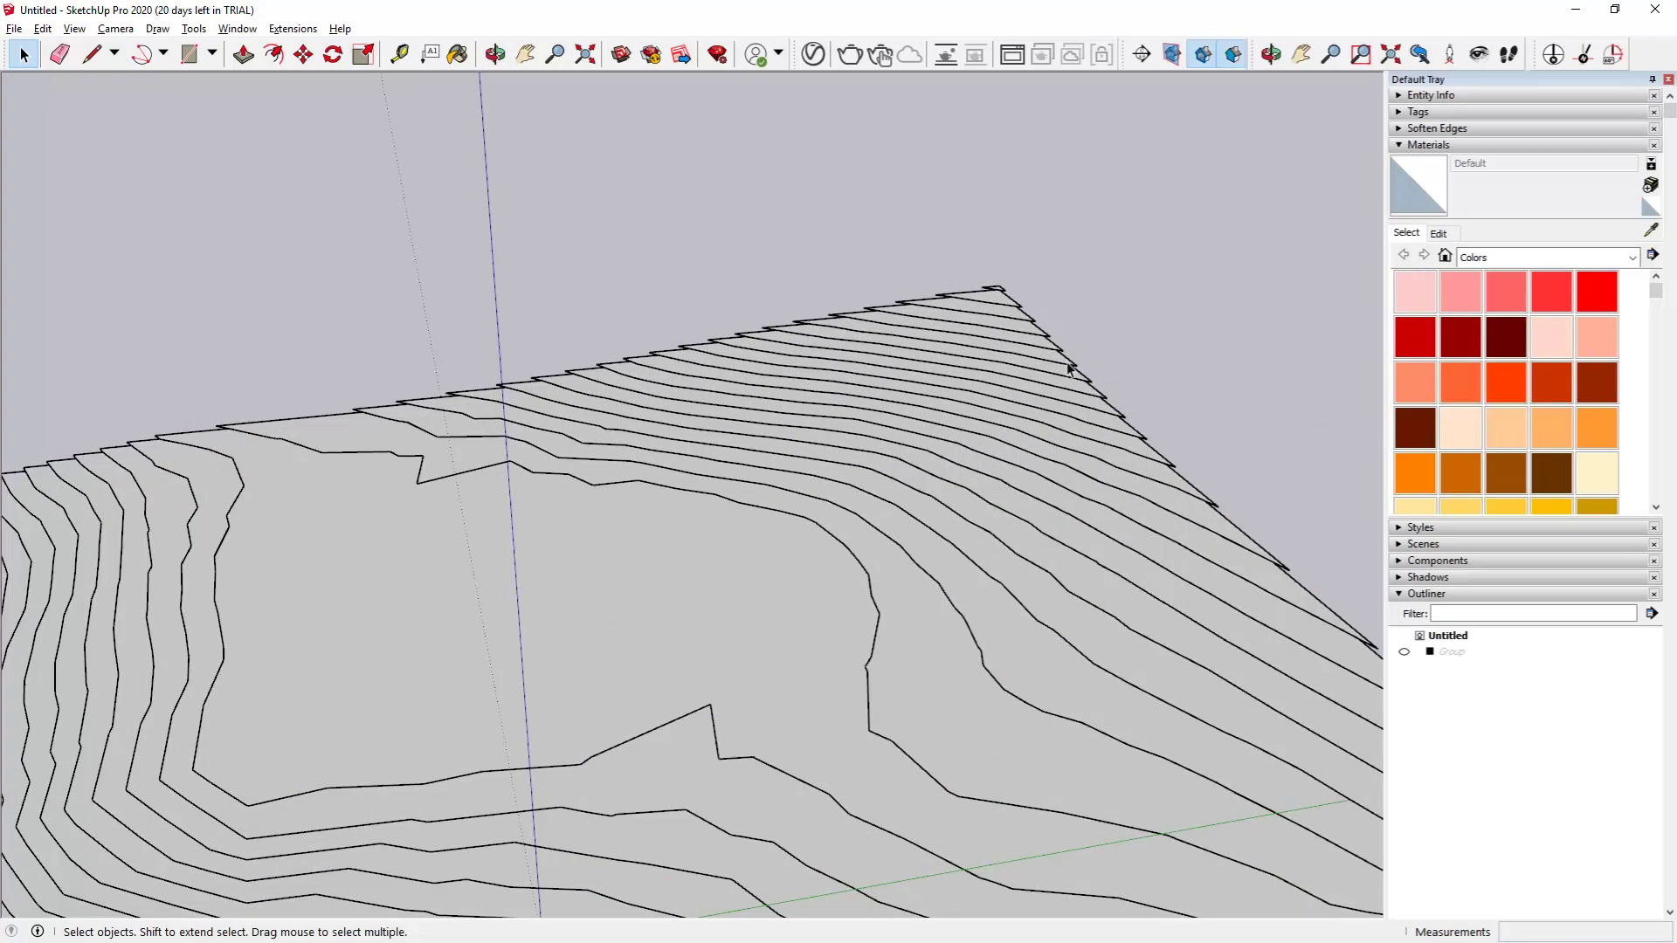
middle_click_drag(799, 489, 1030, 486)
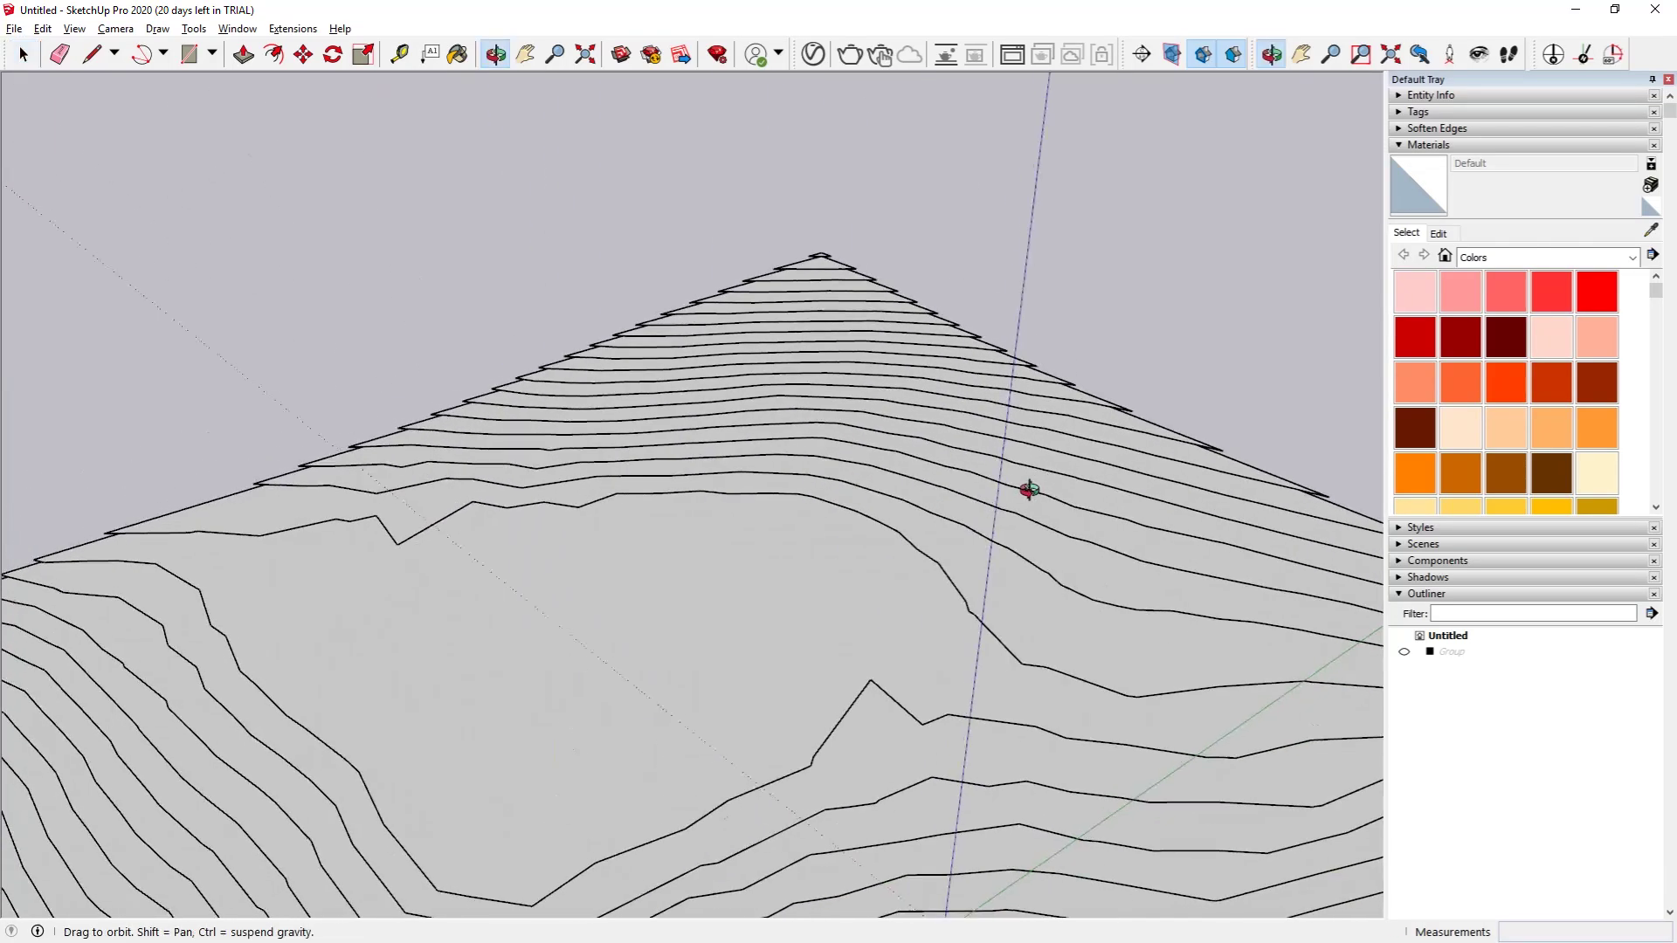
left_click(238, 58)
scroll(820, 270, "up", 5)
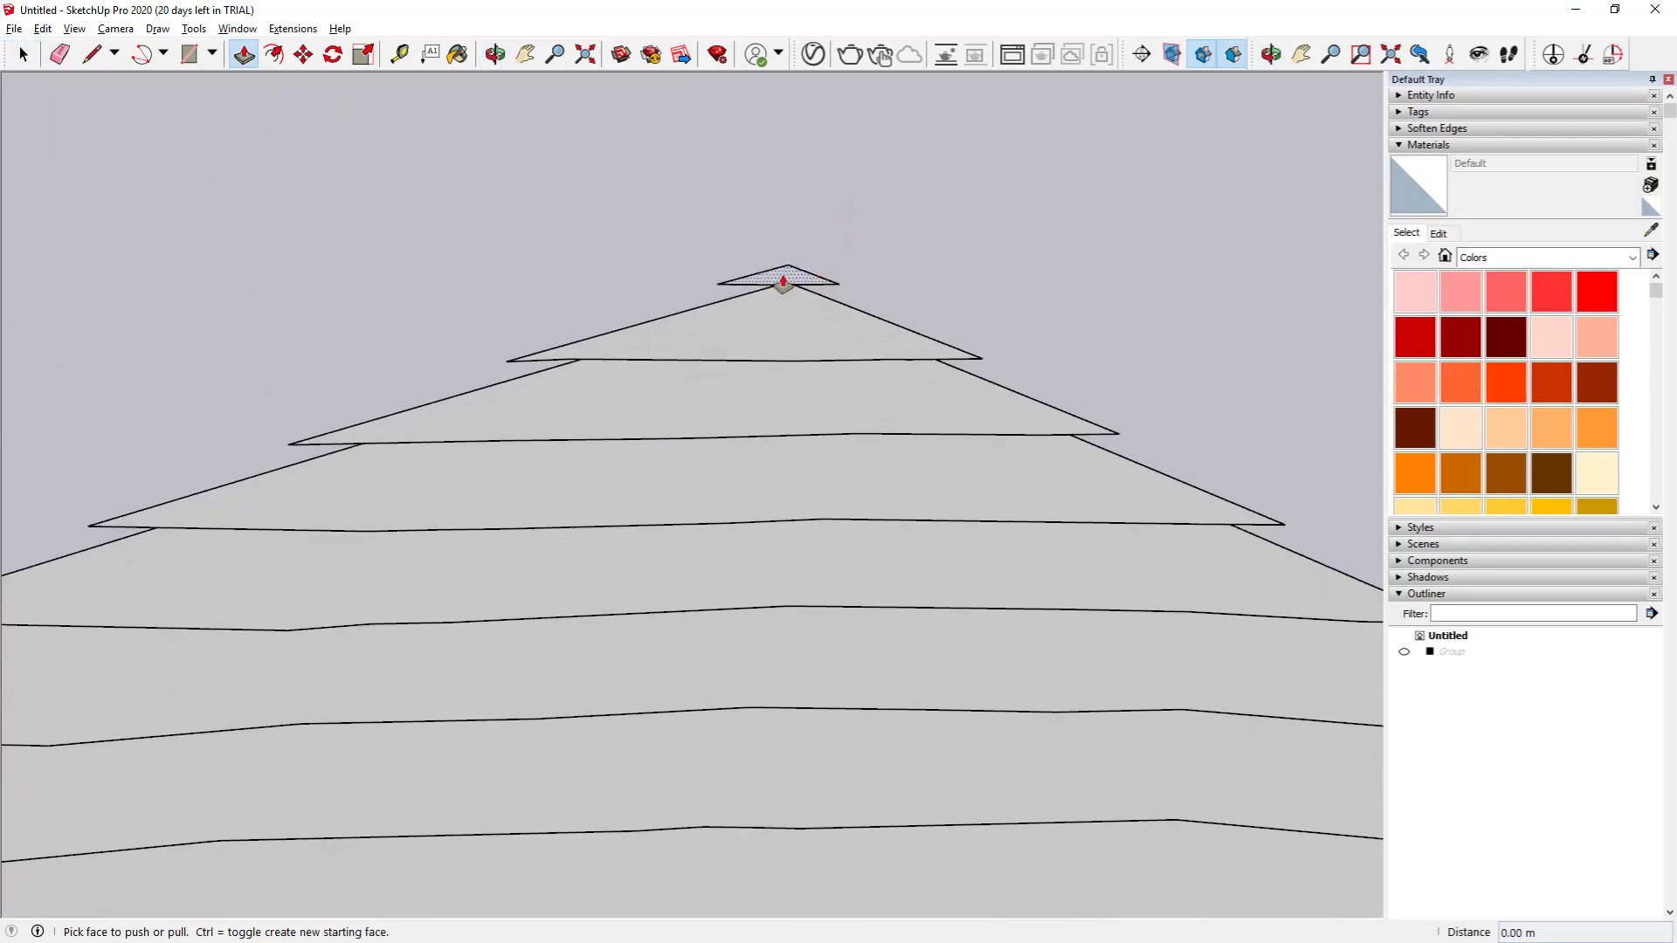
left_click_drag(759, 286, 674, 347)
double_click(656, 351)
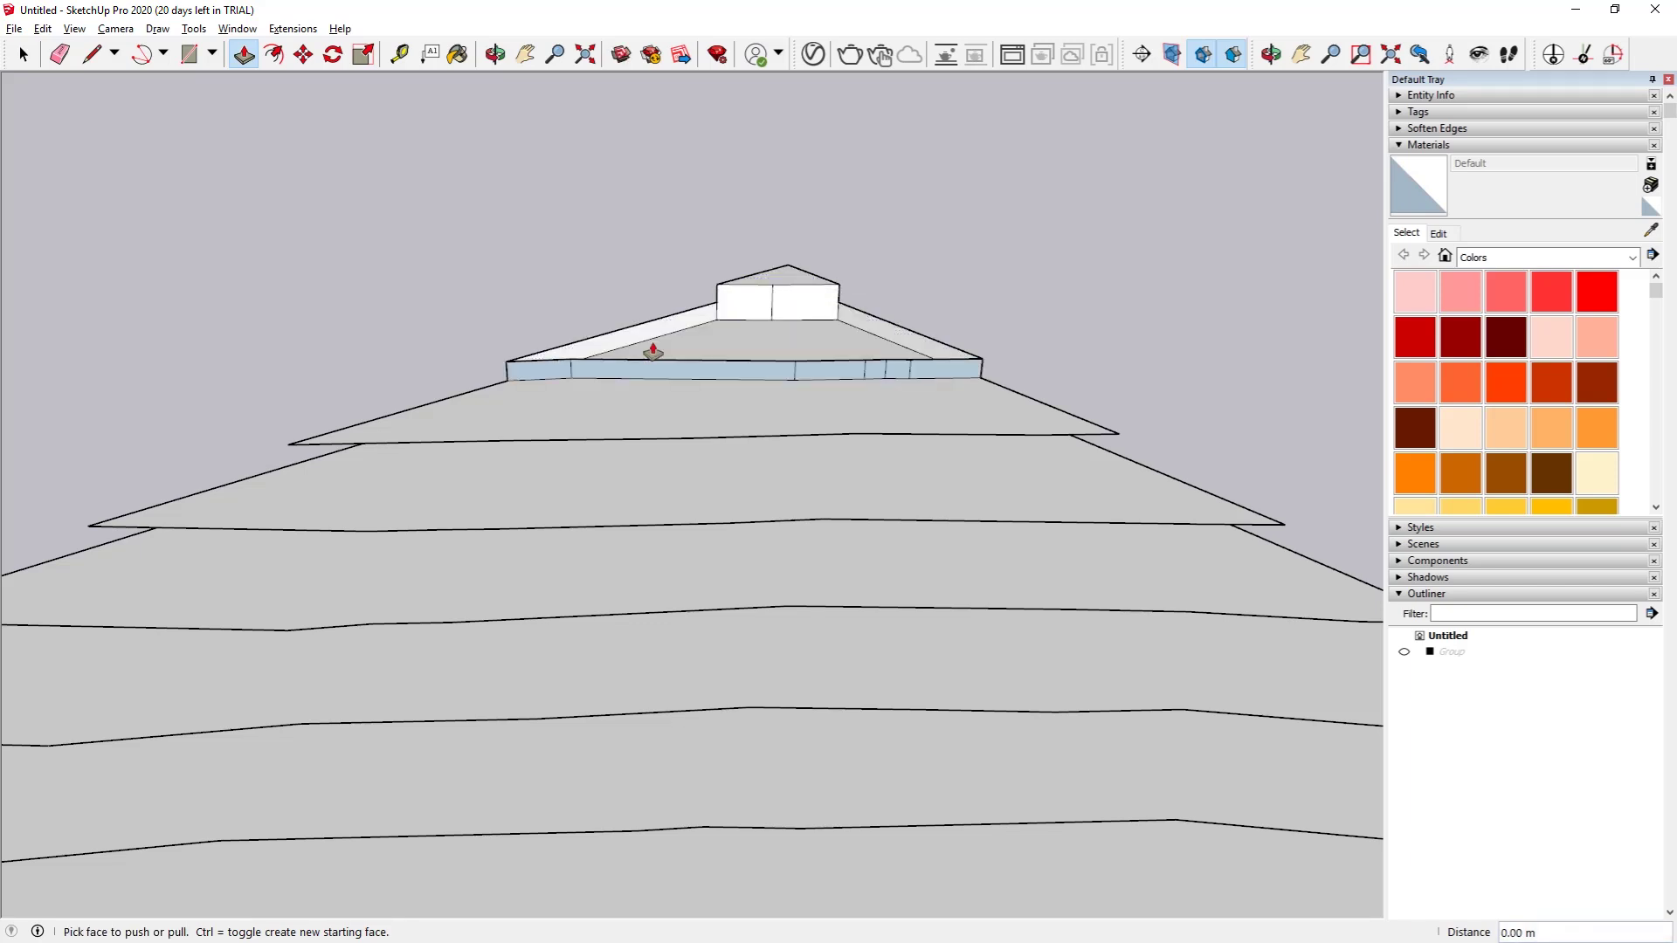
Push/Pull the next contour planes below the peak down by the same distance as the top layers.
double_click(505, 424)
double_click(411, 499)
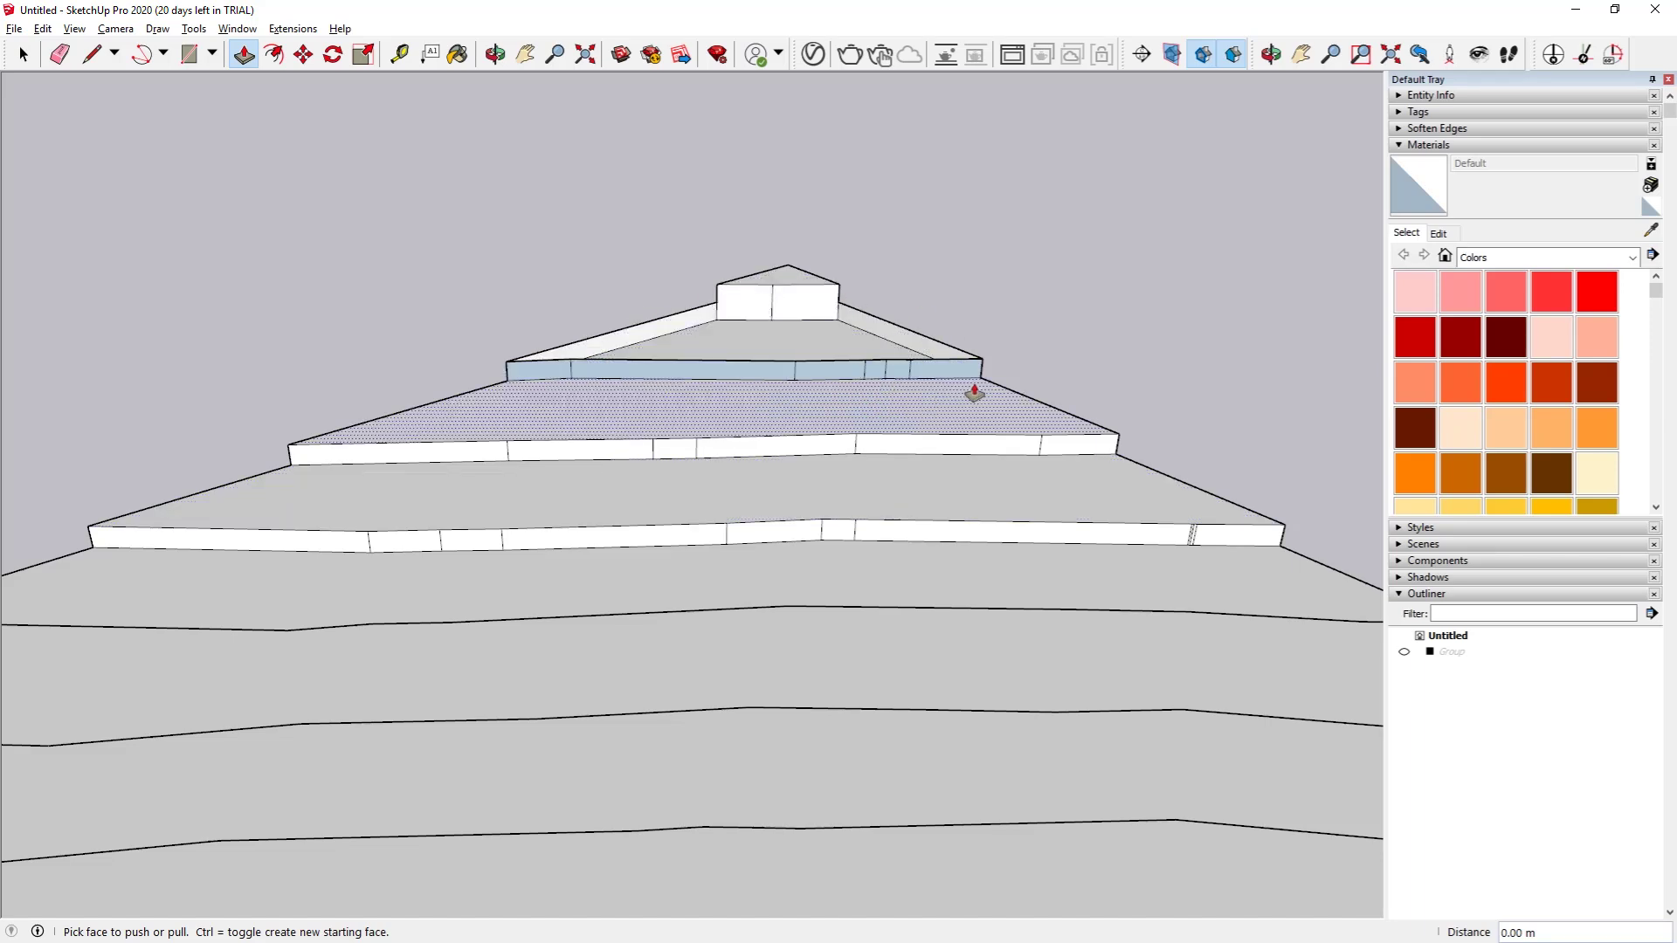
scroll(1048, 385, "down", 3)
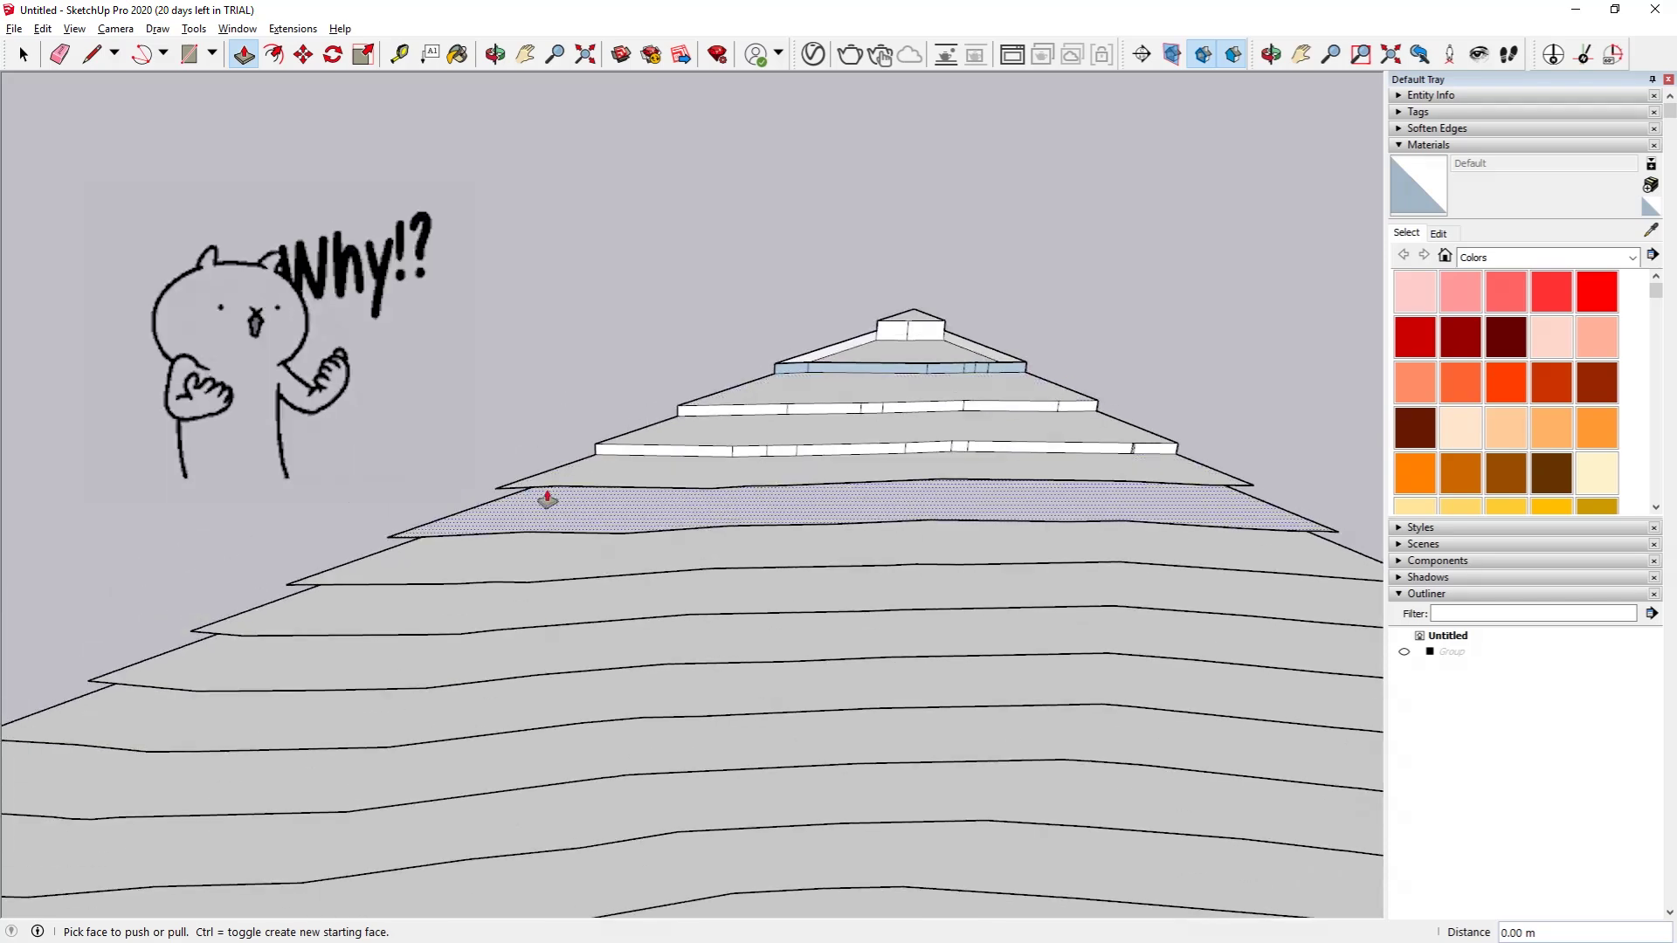
double_click(599, 475)
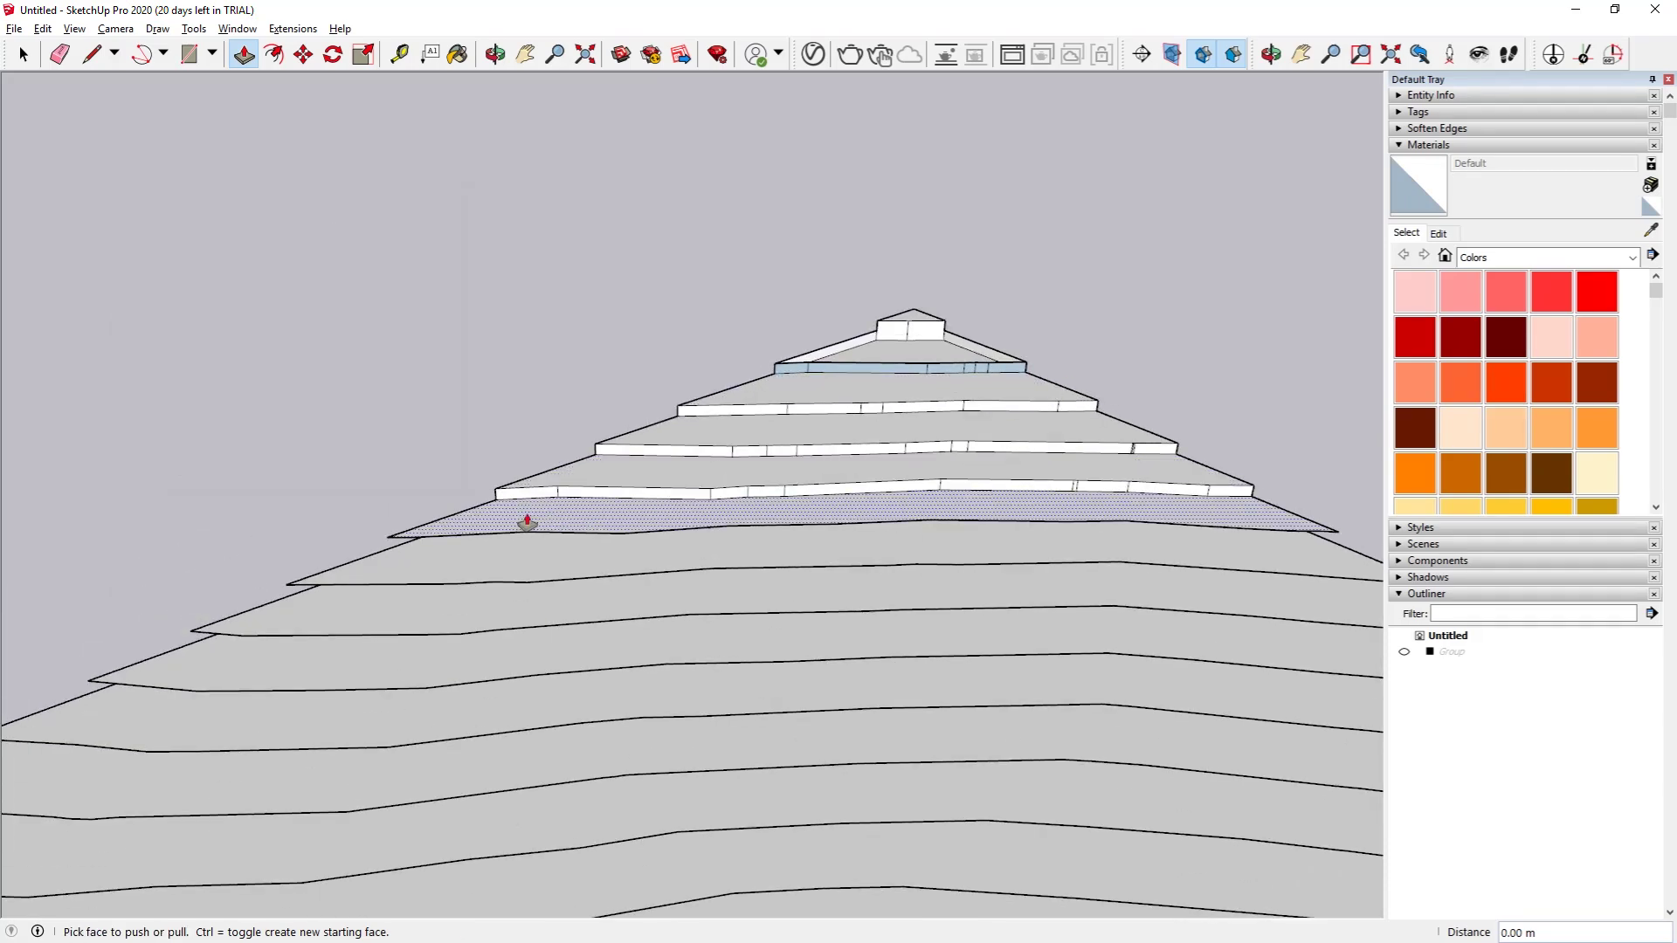
double_click(524, 522)
double_click(419, 563)
double_click(350, 613)
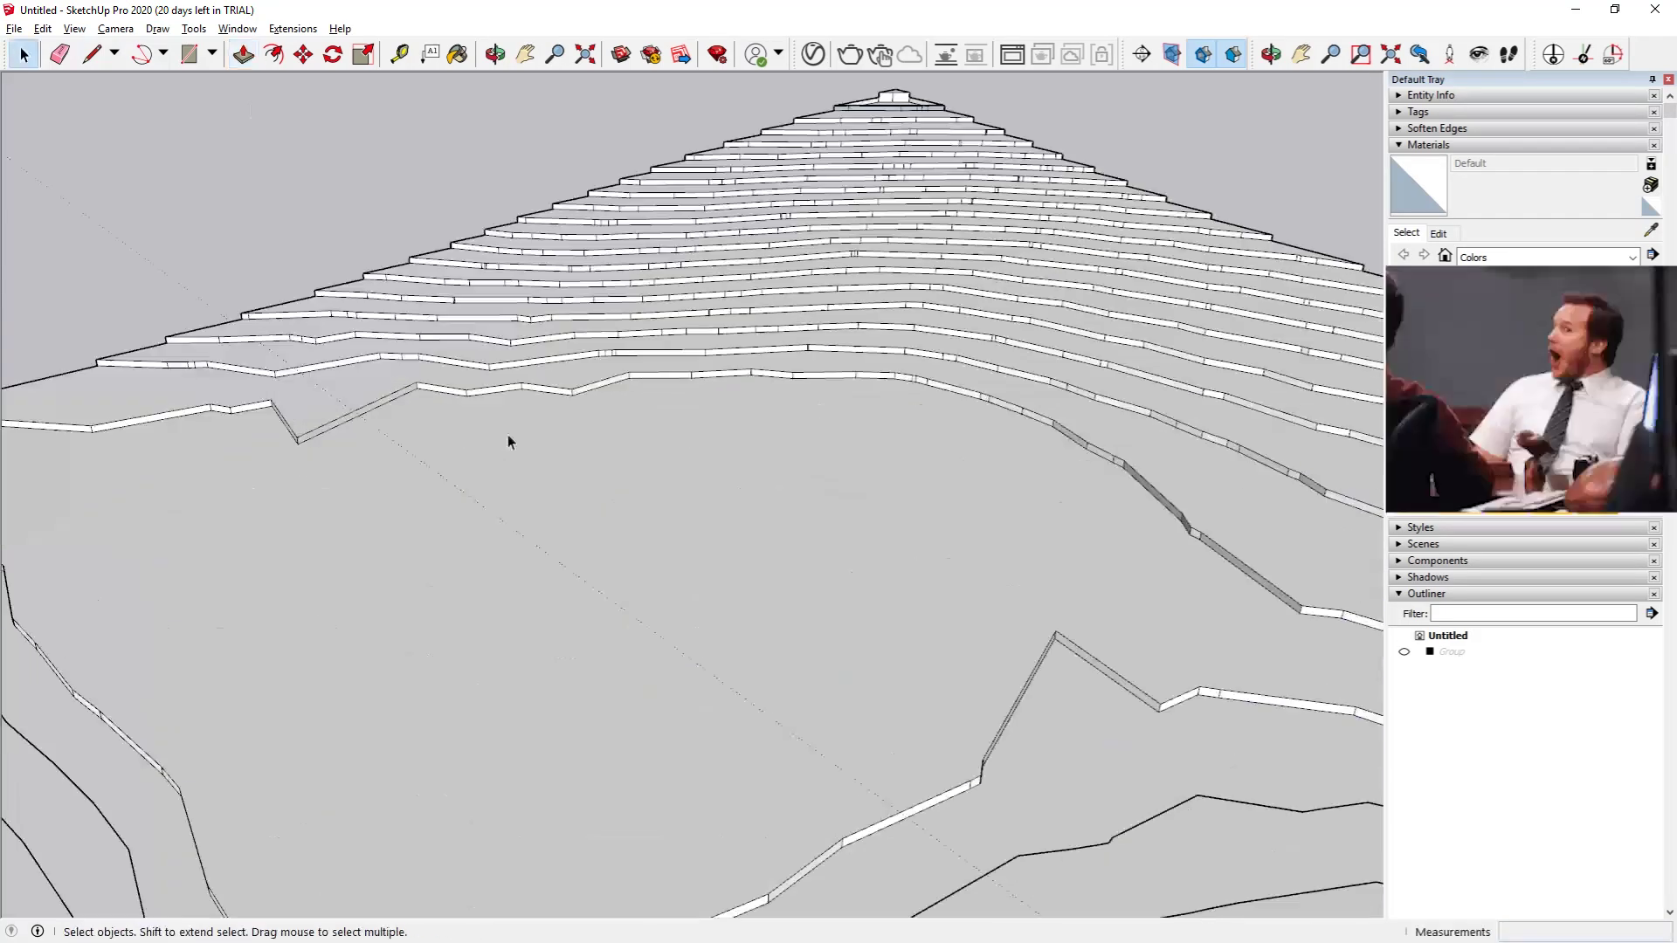
Repeat the same Push/Pull distance on the remaining contour planes down to the terrain's lowest corner.
left_click(416, 480)
double_click(280, 588)
double_click(195, 689)
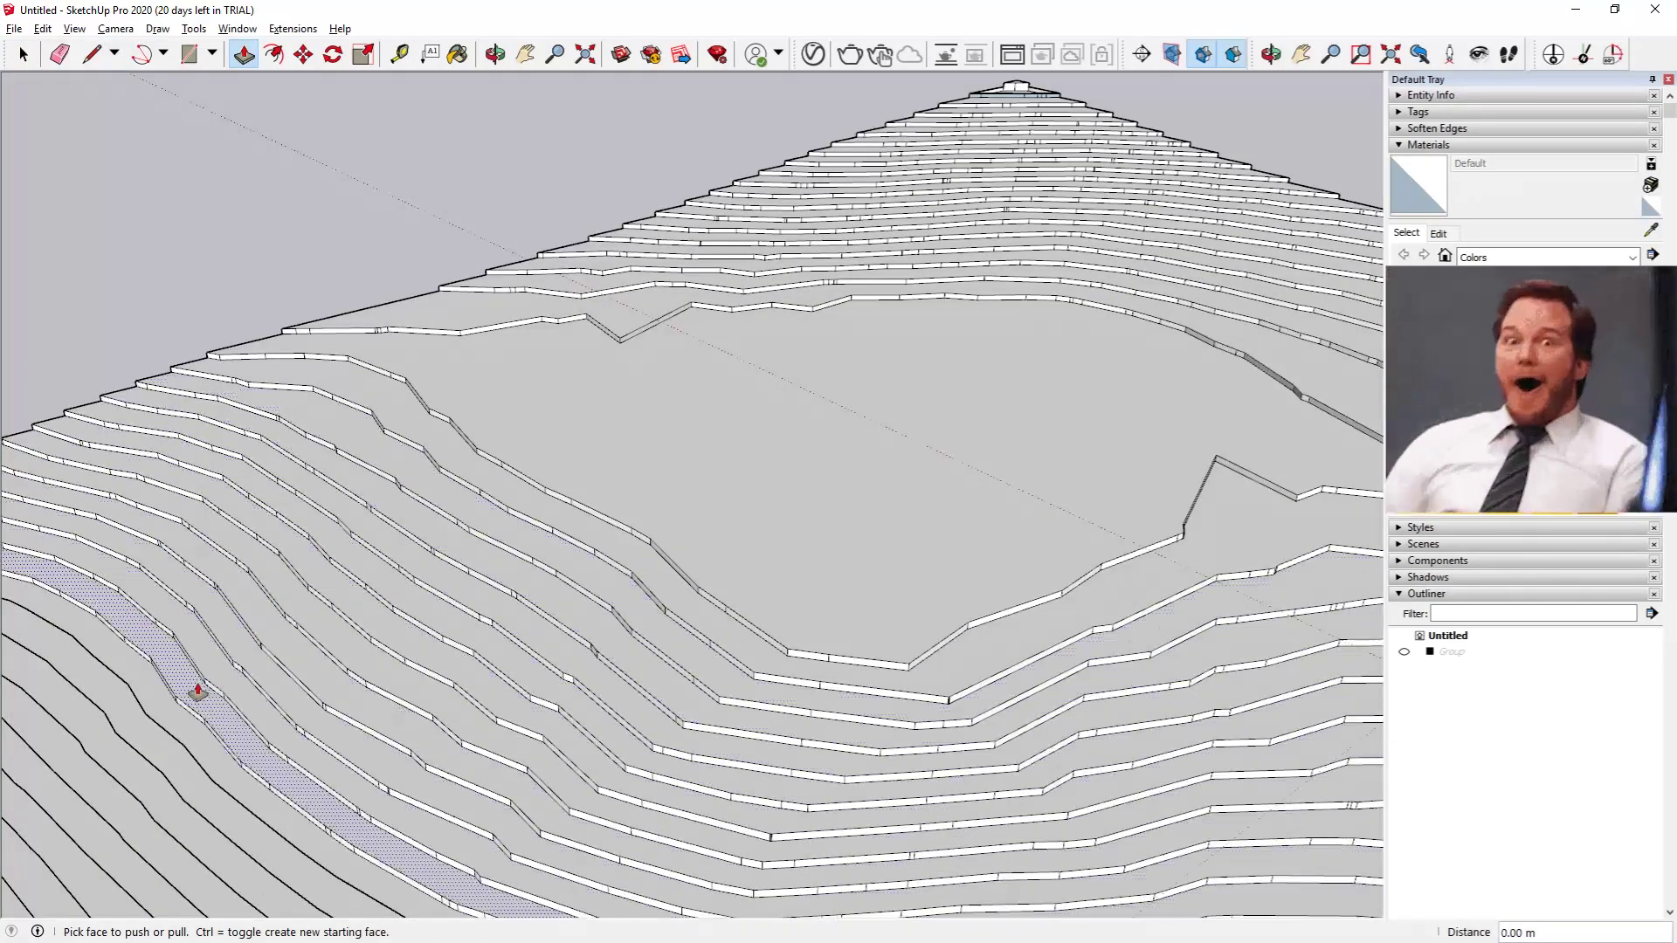
middle_click_drag(195, 690, 428, 606)
double_click(381, 675)
left_click(381, 675)
scroll(628, 468, "down", 5)
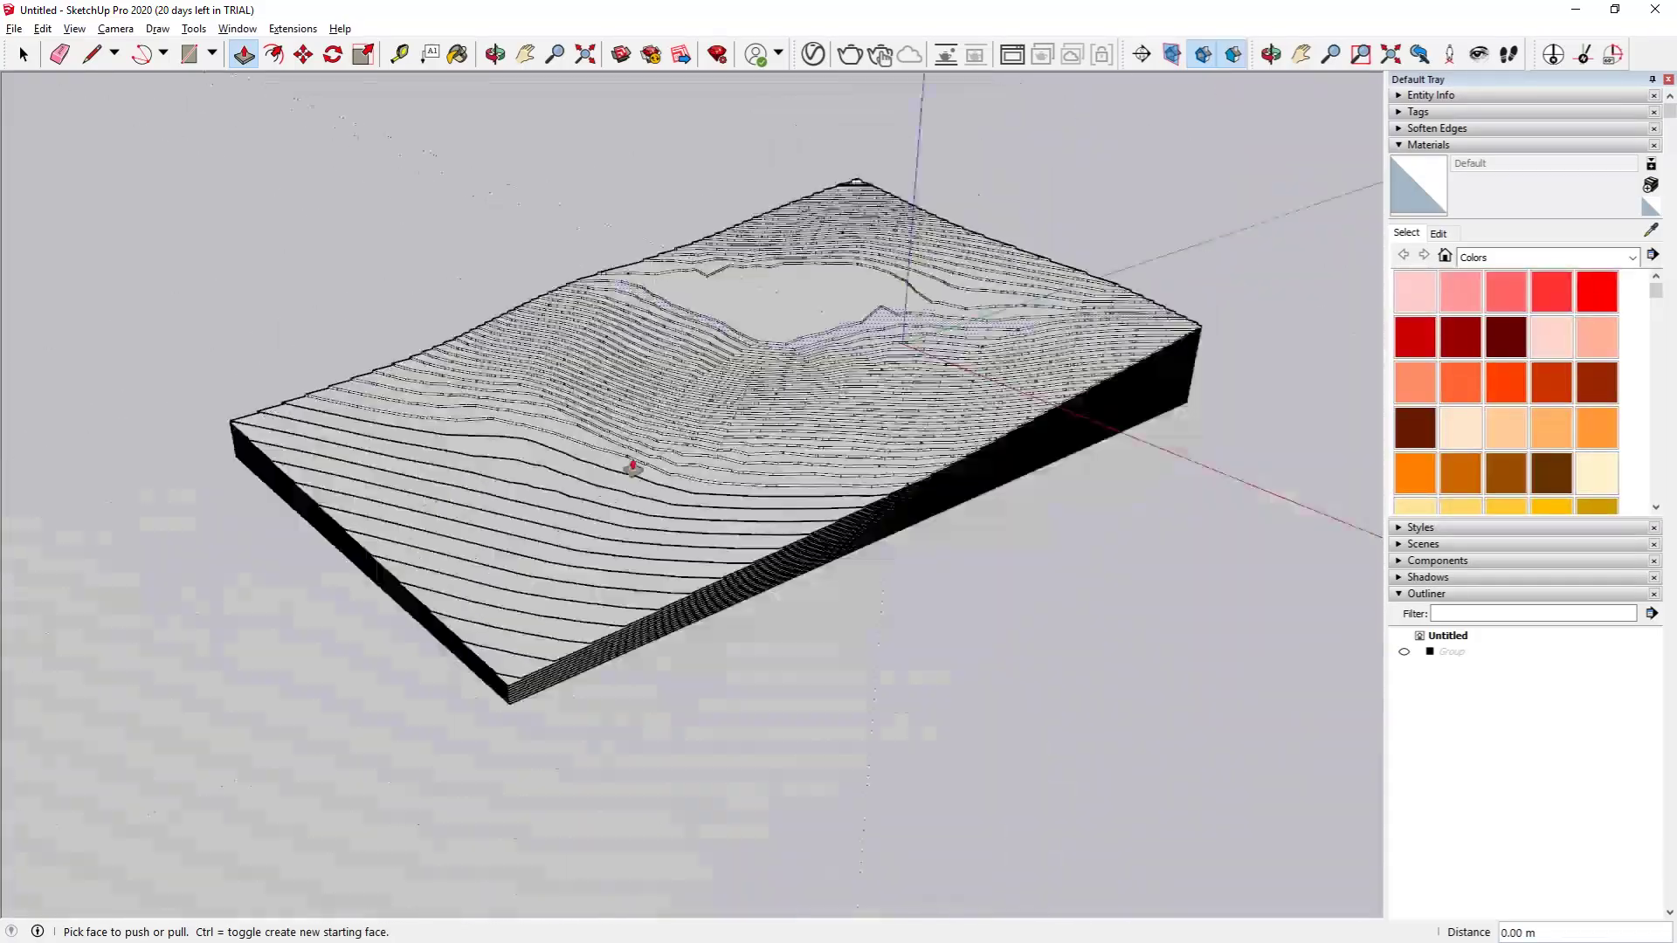
scroll(468, 573, "up", 5)
left_click(468, 573)
left_click(186, 902)
scroll(505, 704, "down", 5)
key("space")
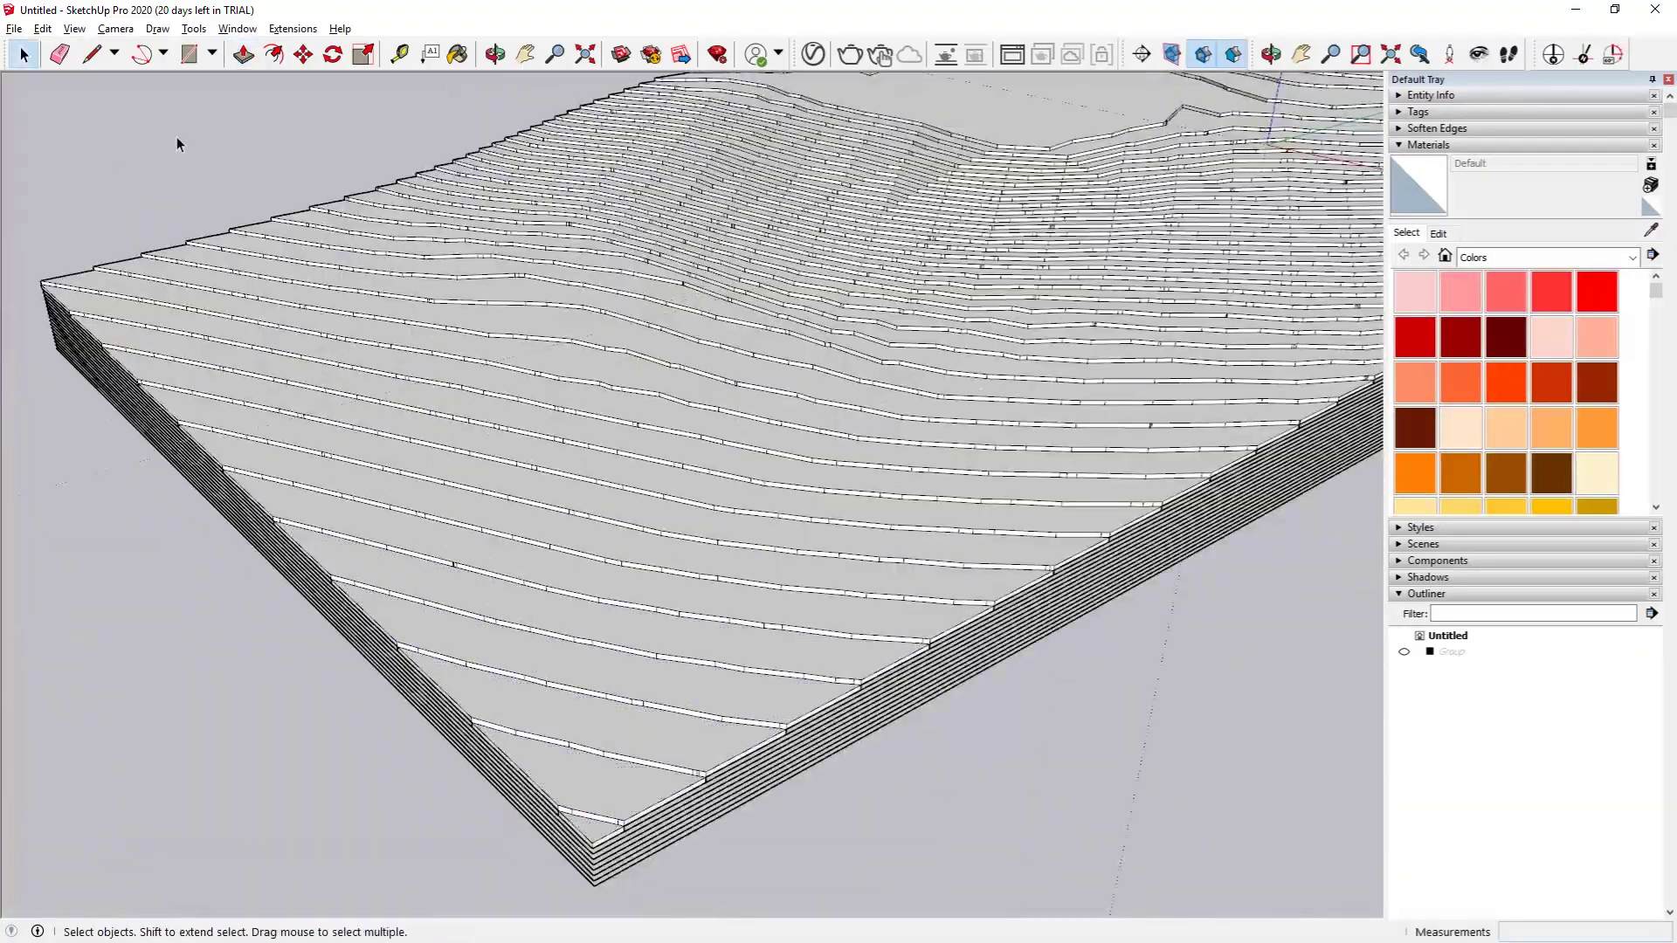
Examine the stepped contour layers at the peak and across the whole terrain block.
middle_click_drag(176, 142, 699, 449)
scroll(909, 384, "up", 5)
scroll(925, 254, "up", 8)
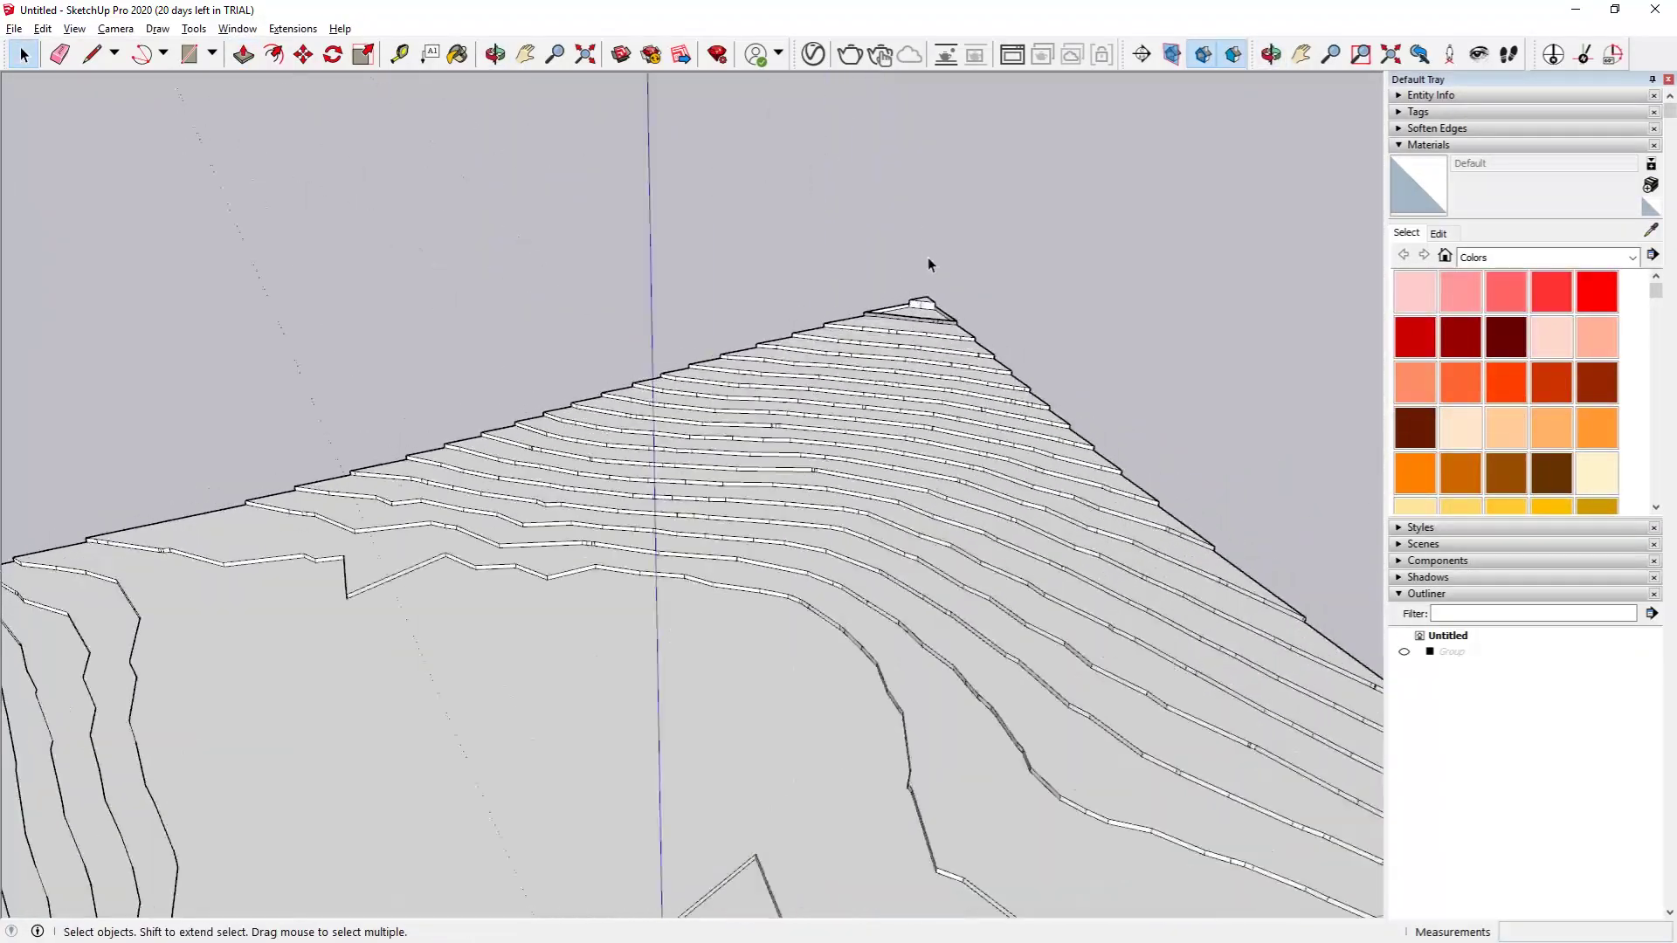
scroll(922, 297, "up", 5)
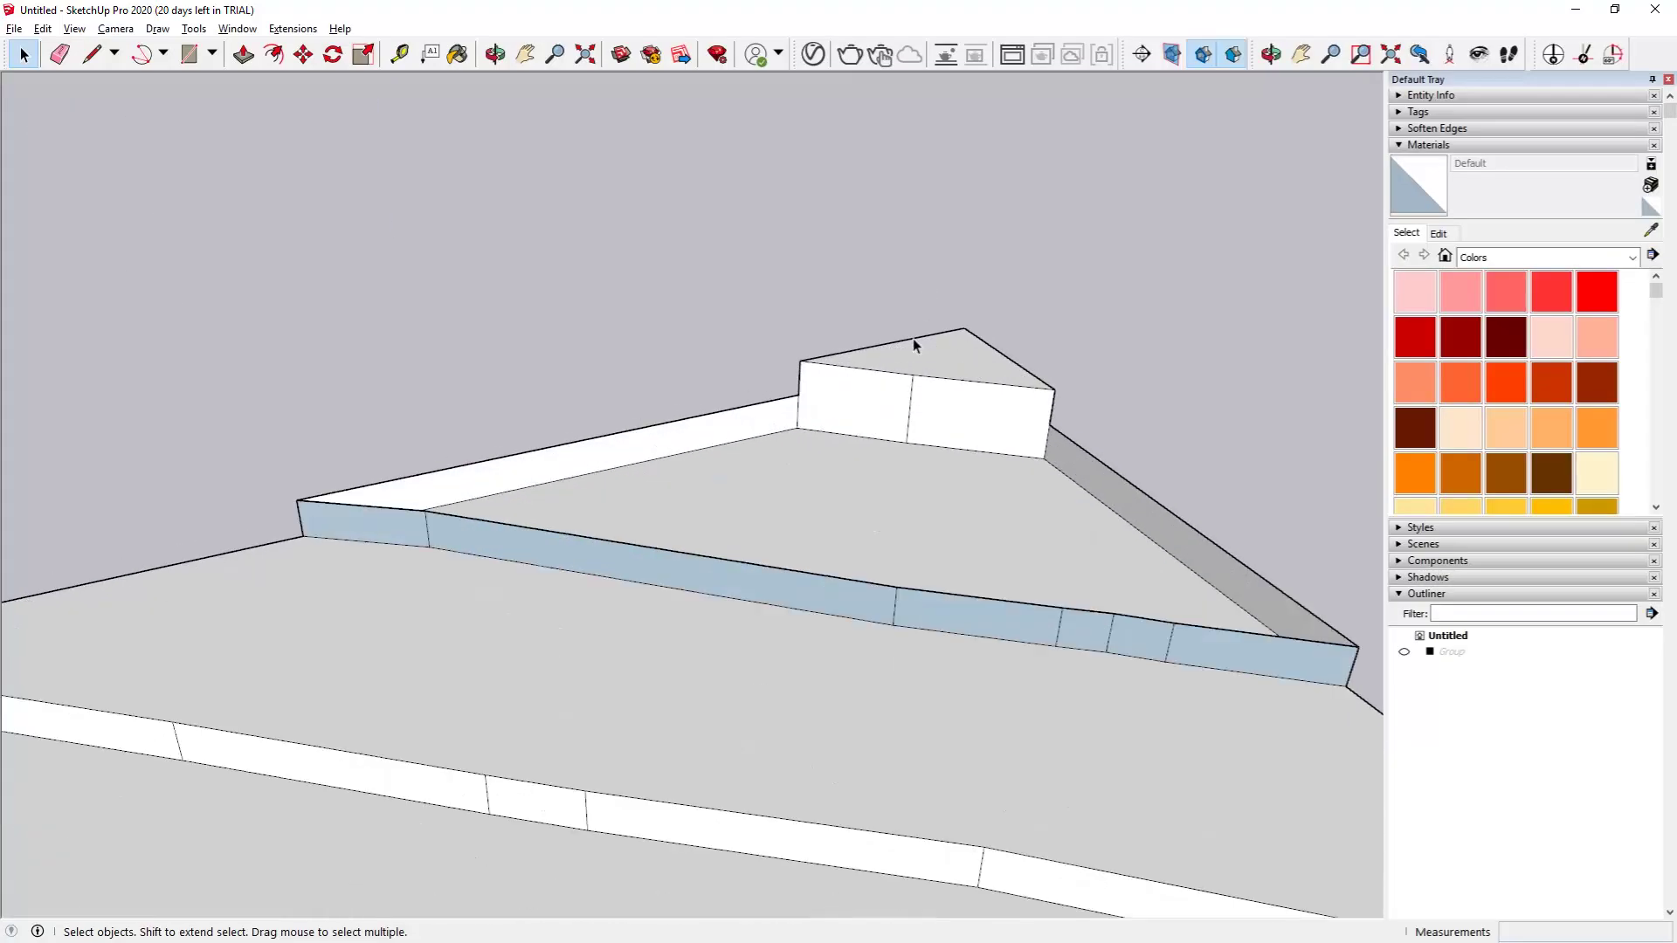
scroll(166, 398, "down", 10)
middle_click_drag(961, 426, 723, 637)
scroll(711, 475, "down", 5)
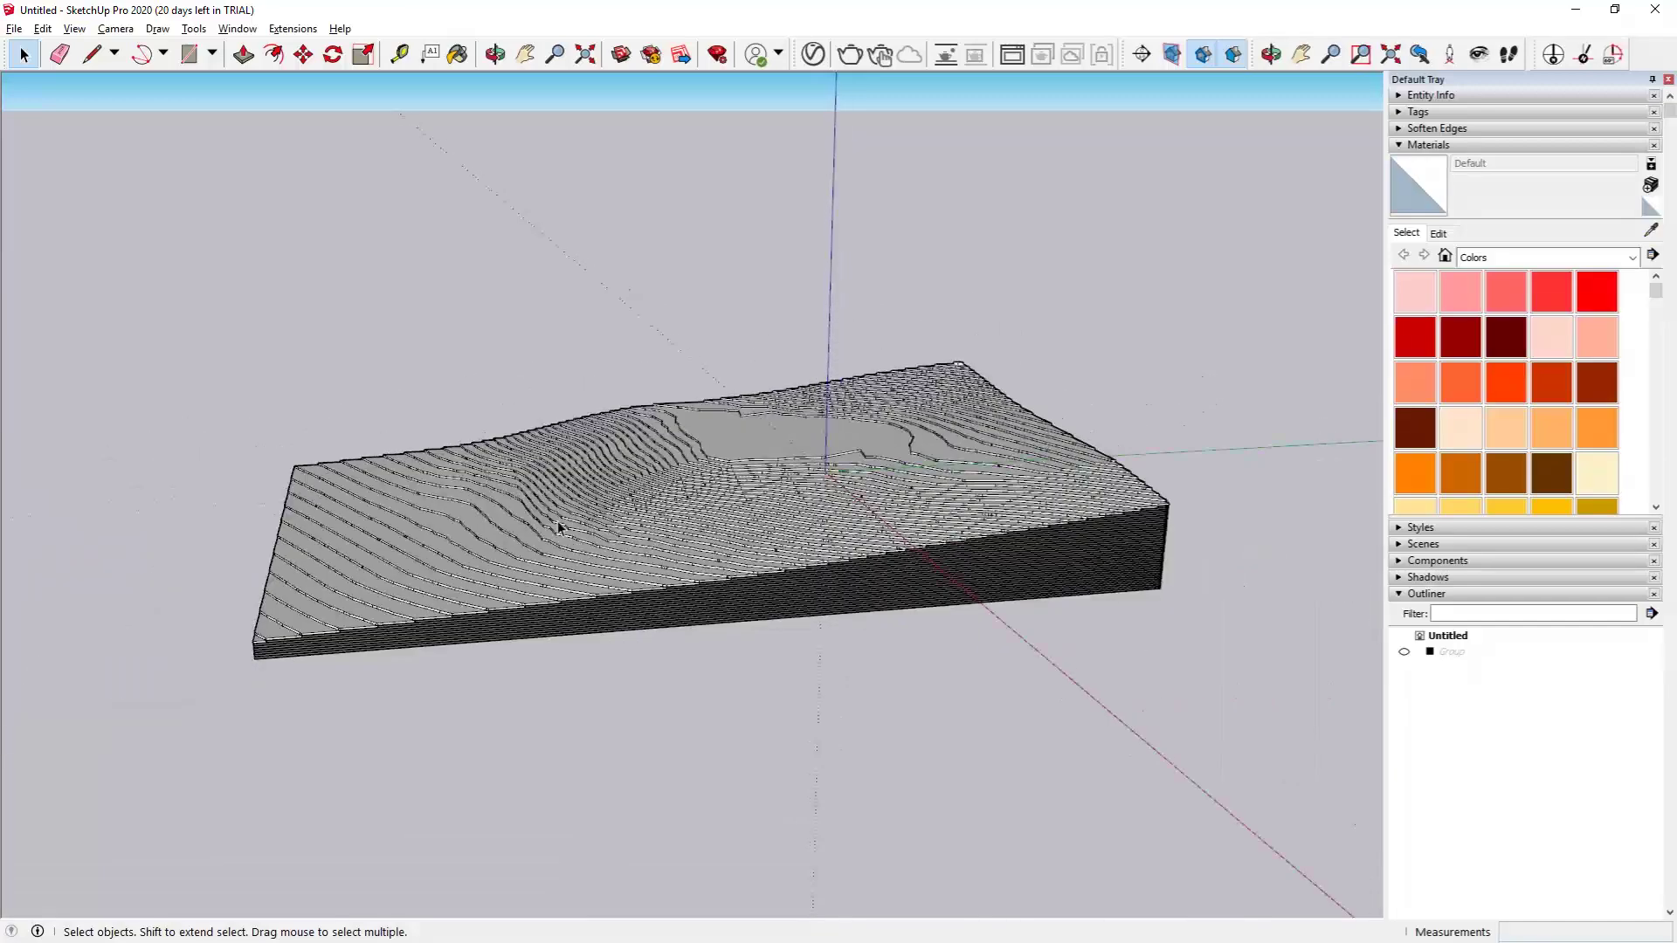
middle_click_drag(553, 524, 951, 591)
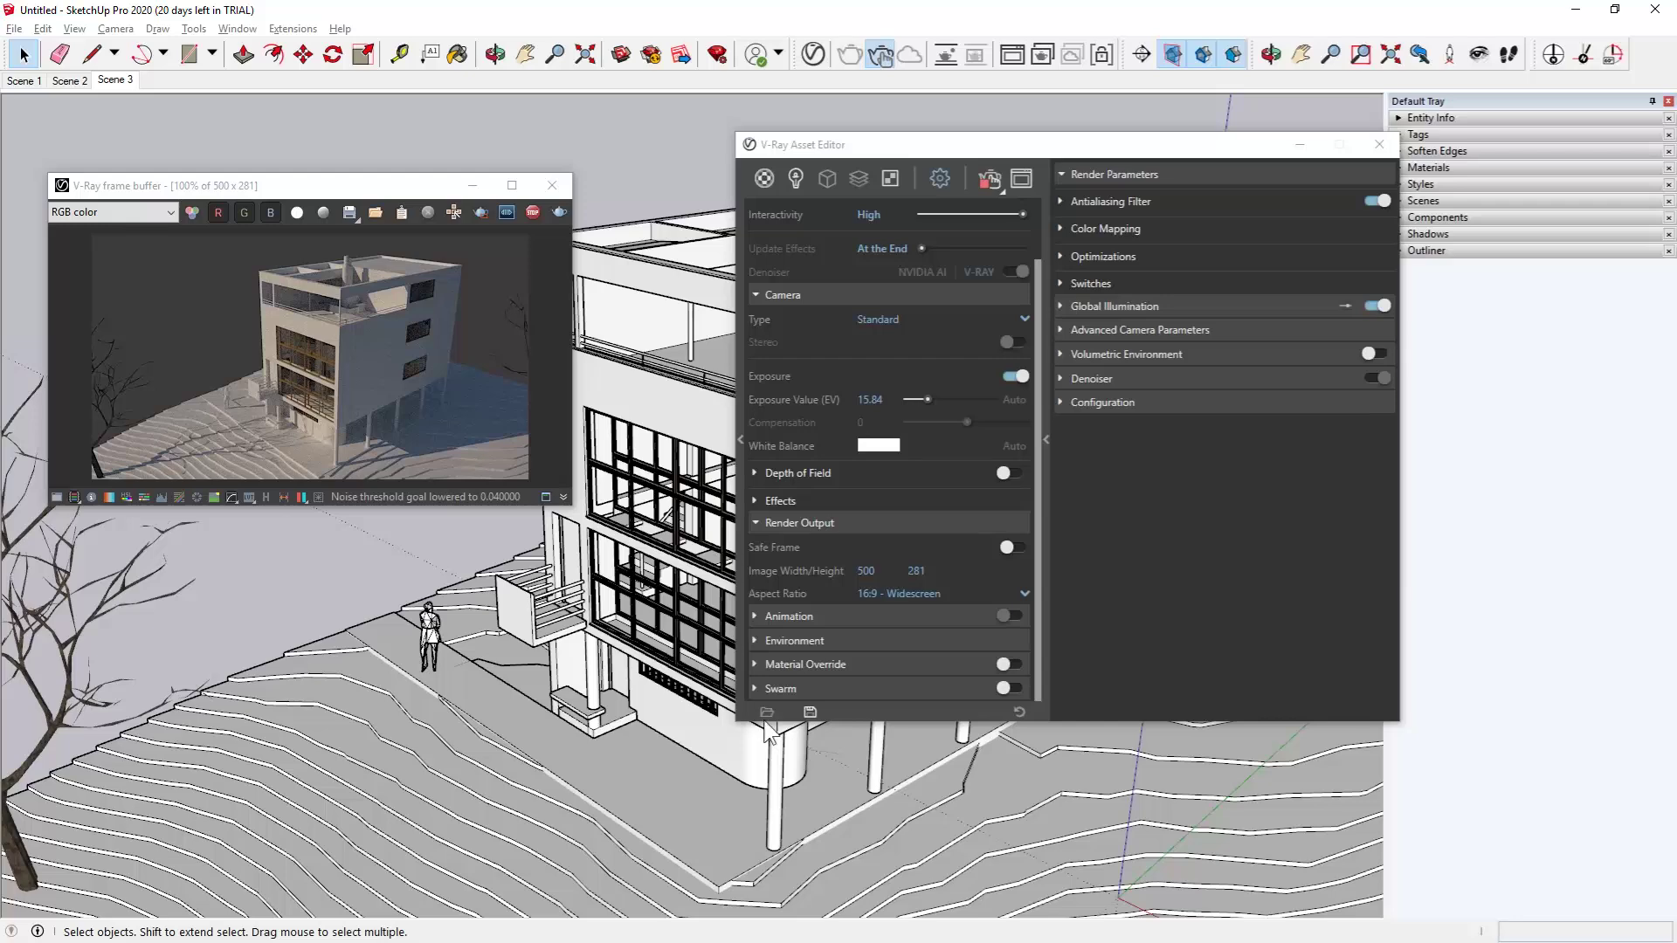
Enable V-Ray's Material Override and set the override color to white, keeping the override material at None.
middle_click_drag(421, 657, 526, 664)
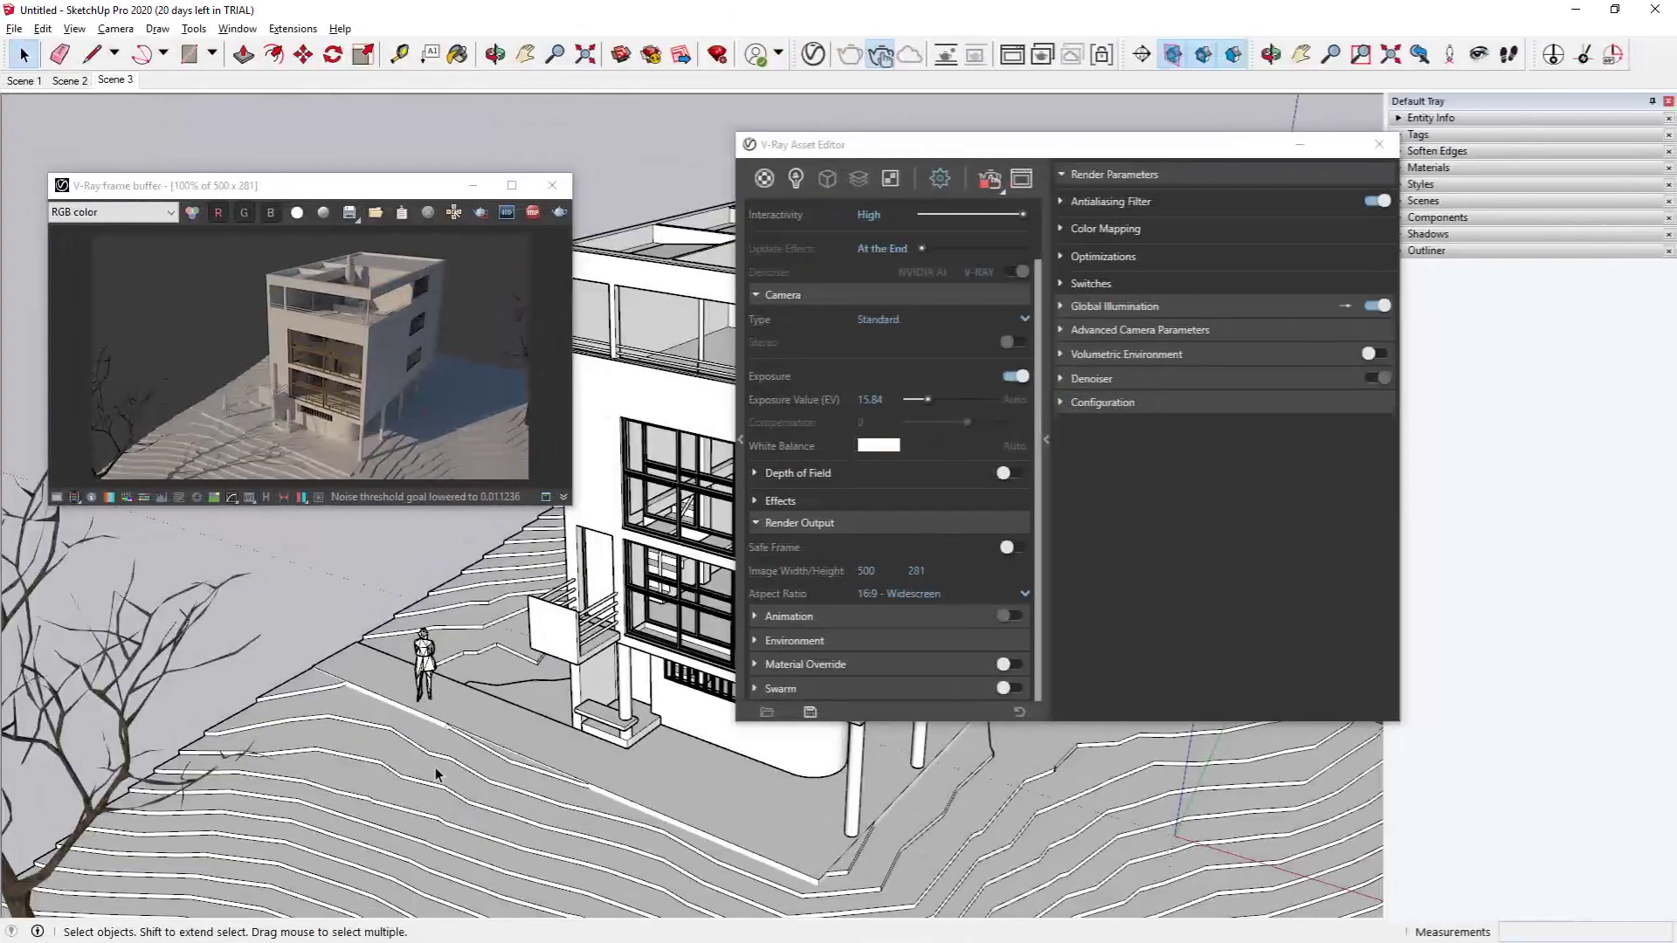
middle_click_drag(435, 767, 201, 696)
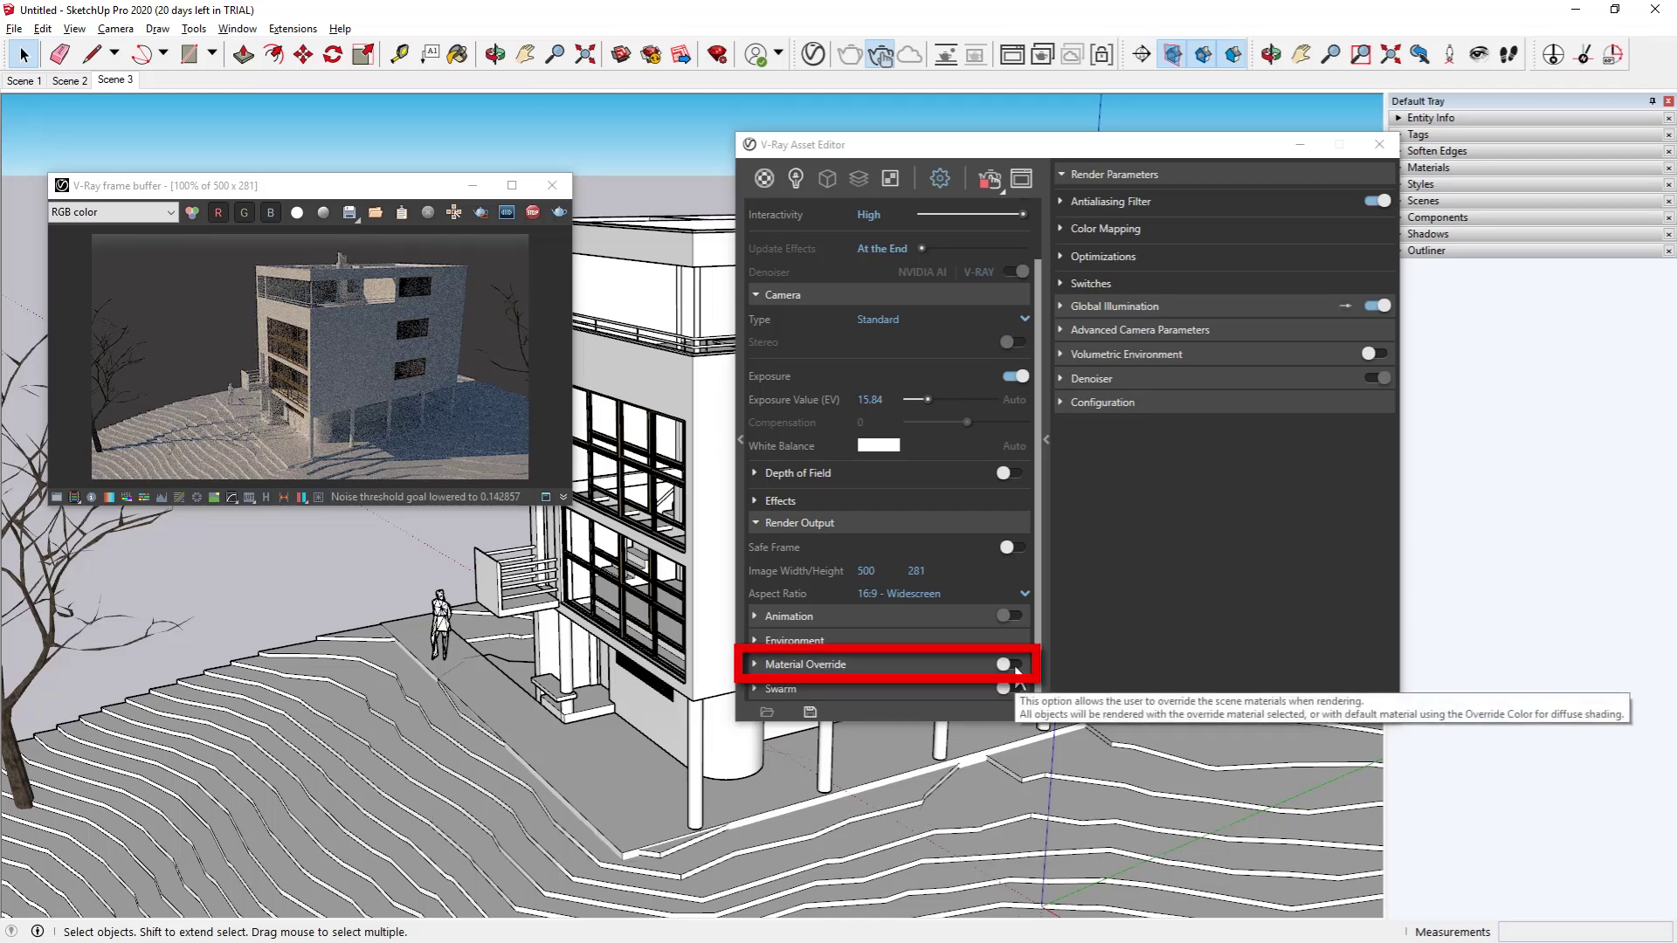
left_click(756, 665)
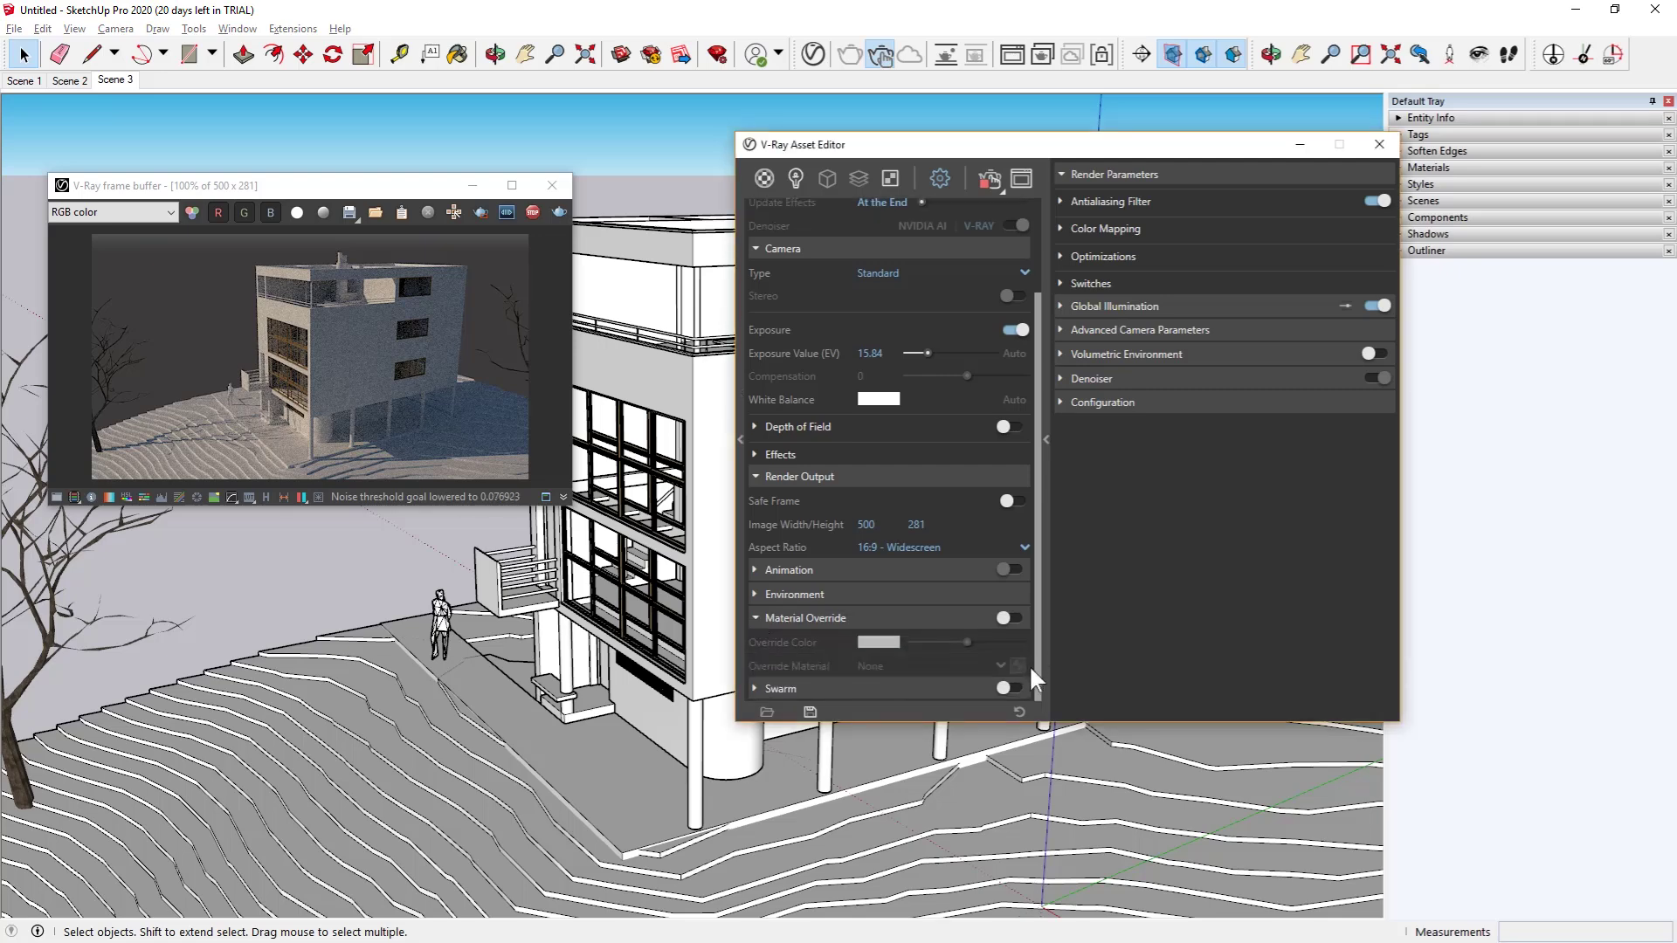
left_click(1010, 617)
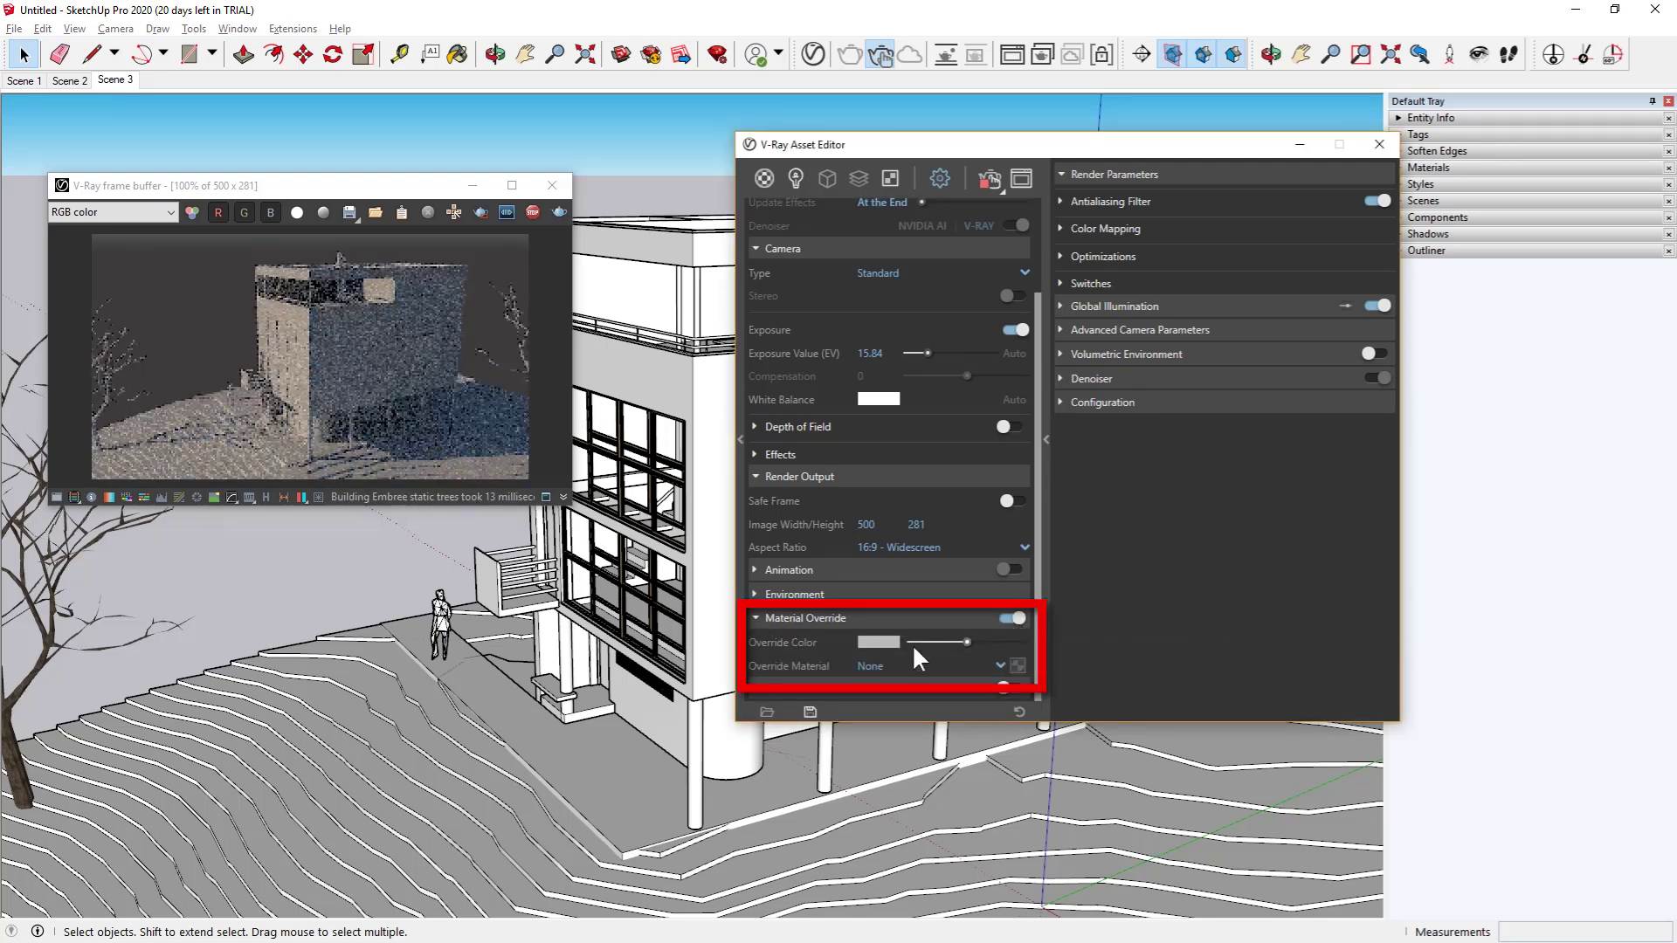
left_click(1000, 641)
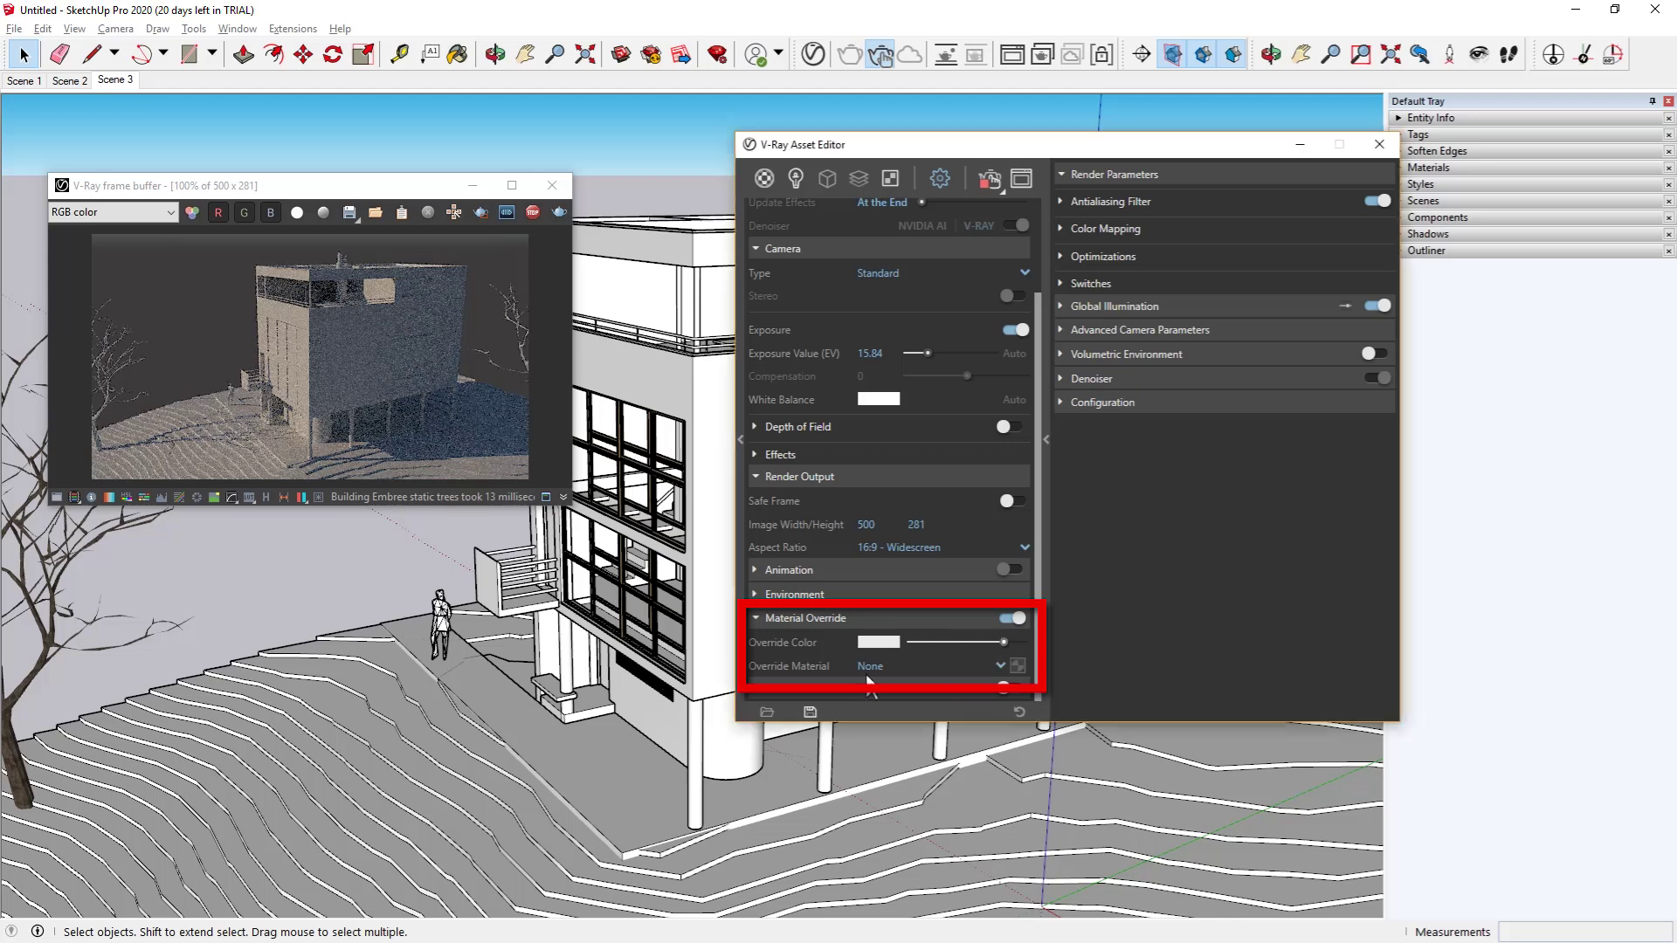
left_click(999, 664)
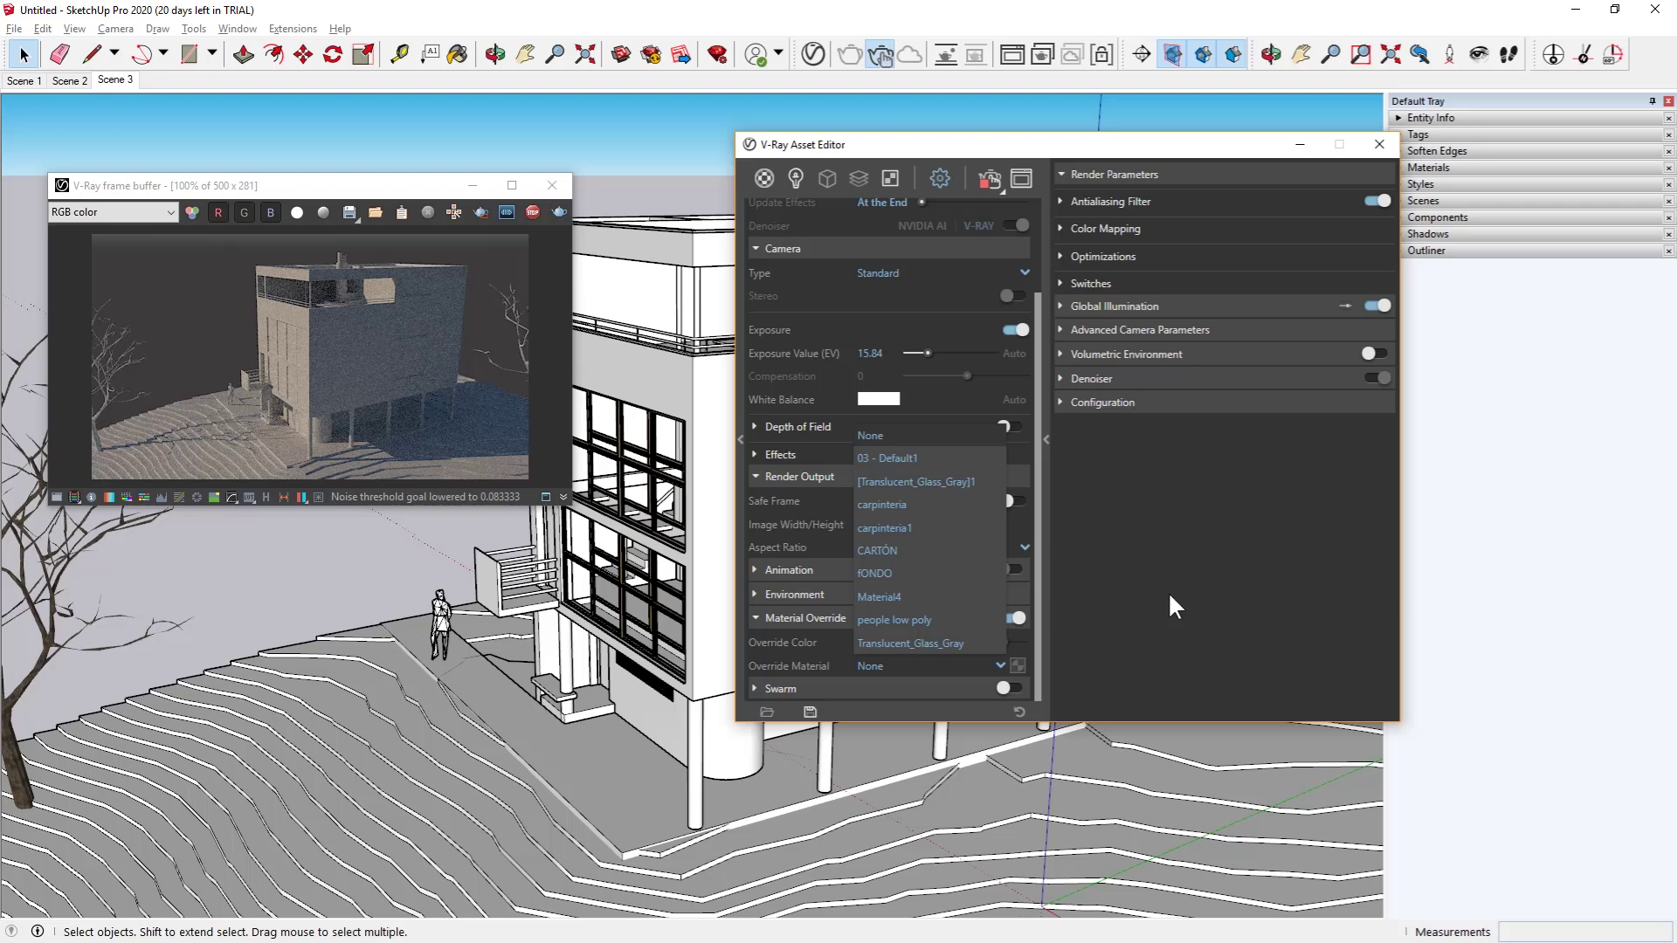
left_click(943, 664)
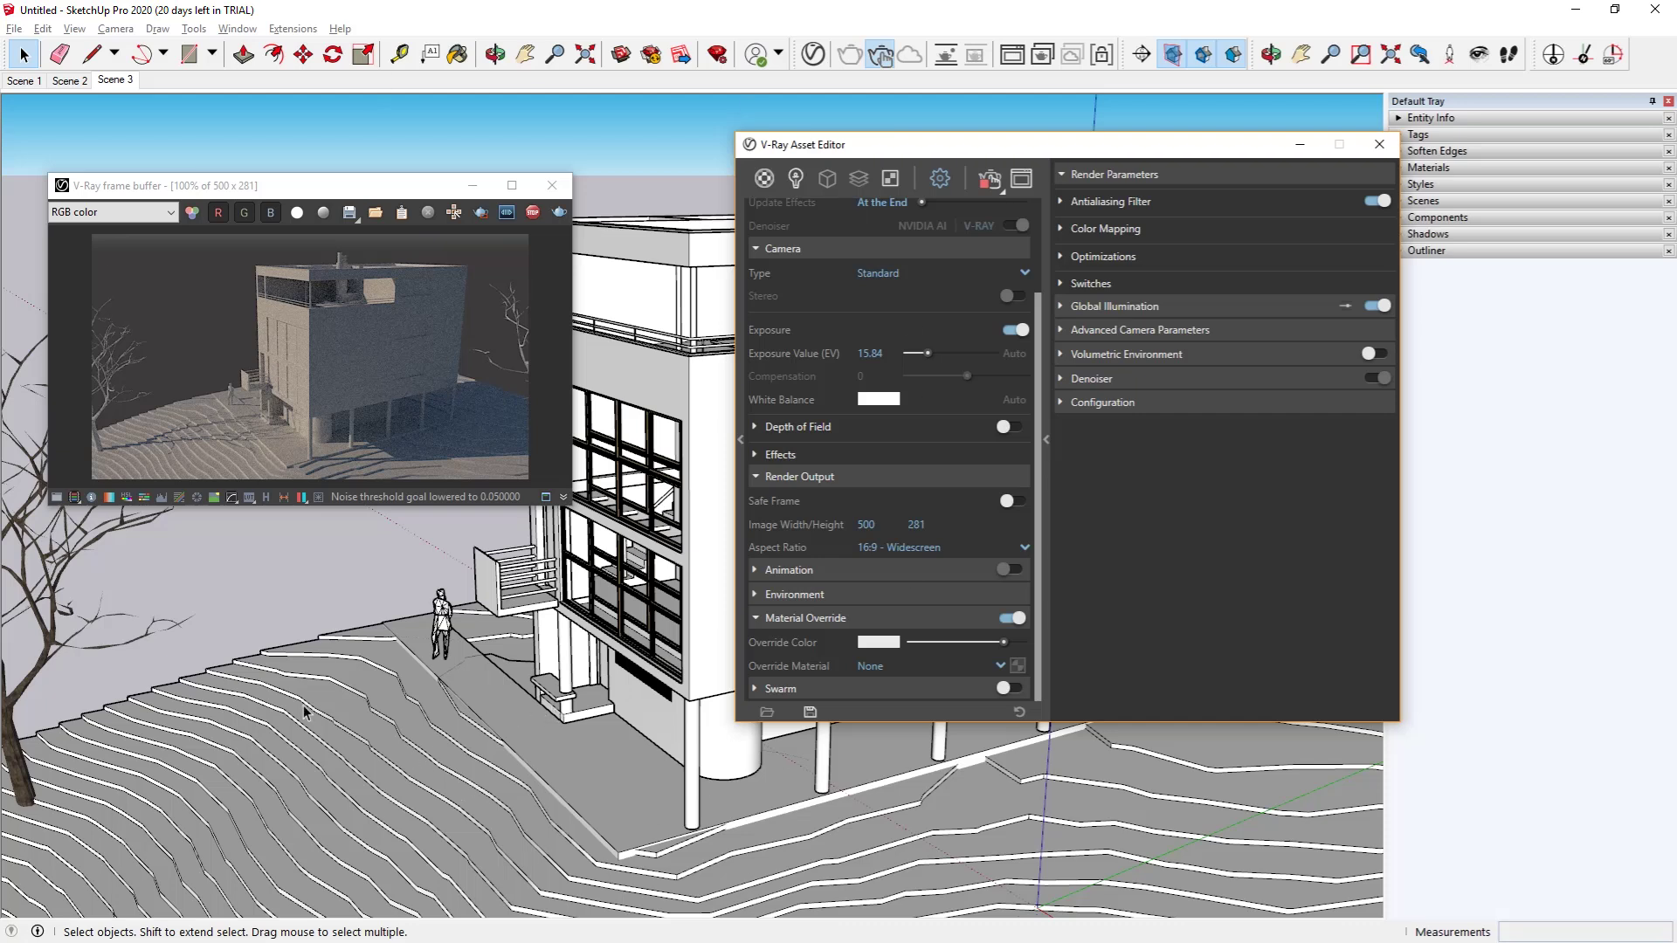
Exclude the Translucent_Glass_Gray and carpinteria materials from the override by disabling Can be Overridden.
left_click(765, 178)
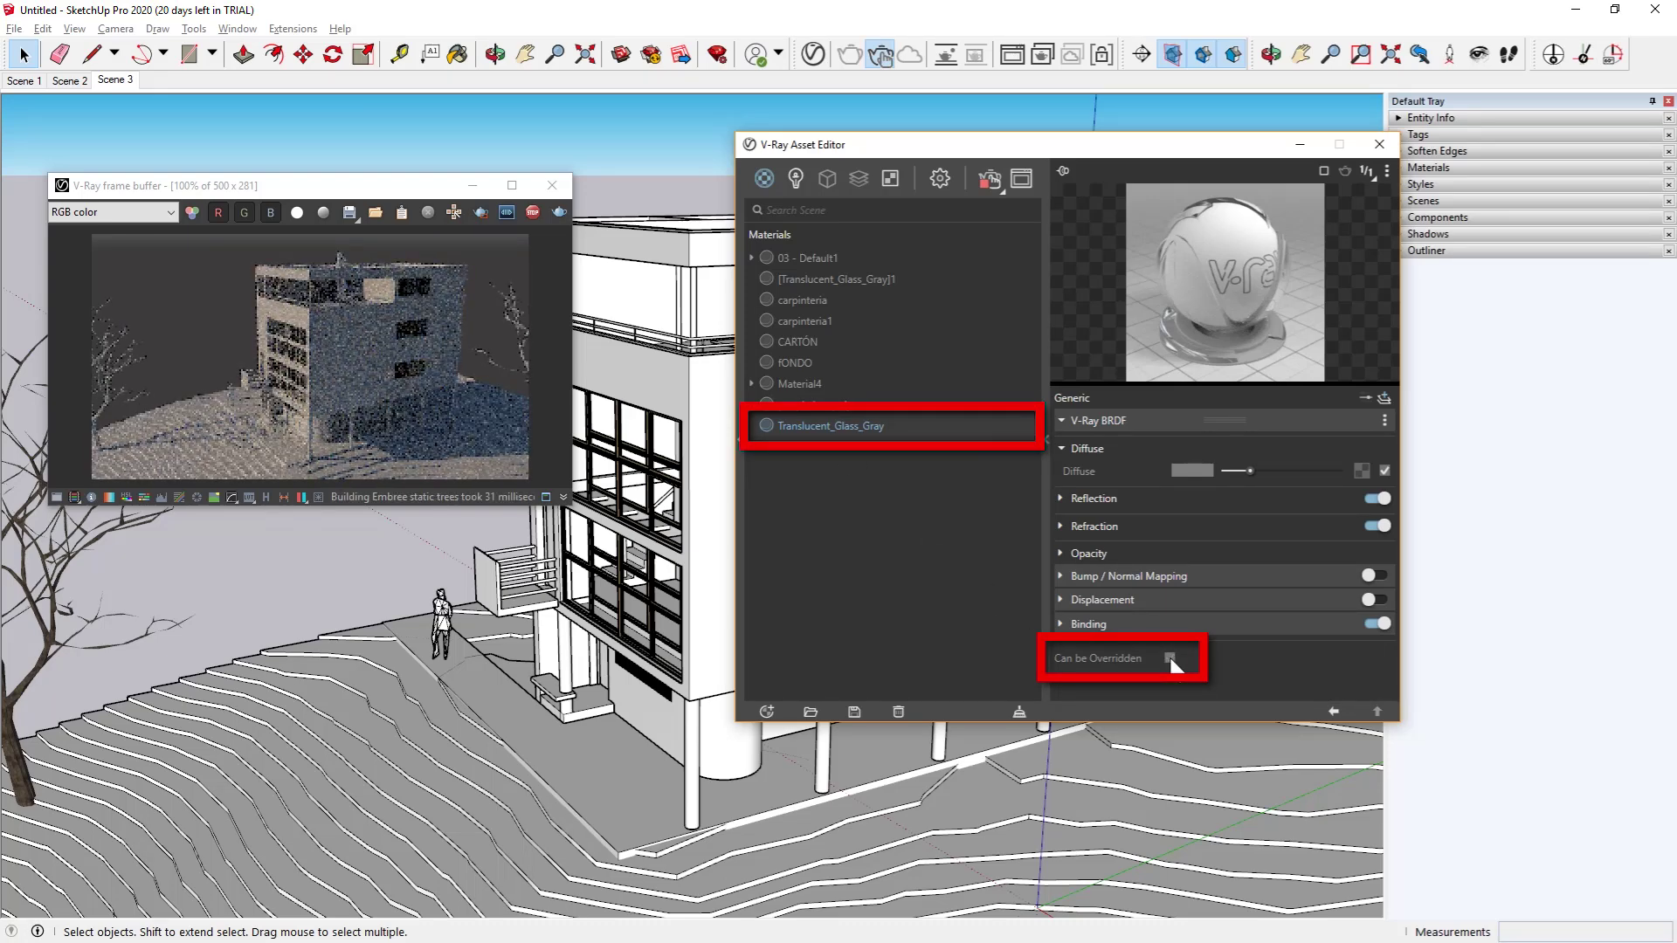
left_click(812, 300)
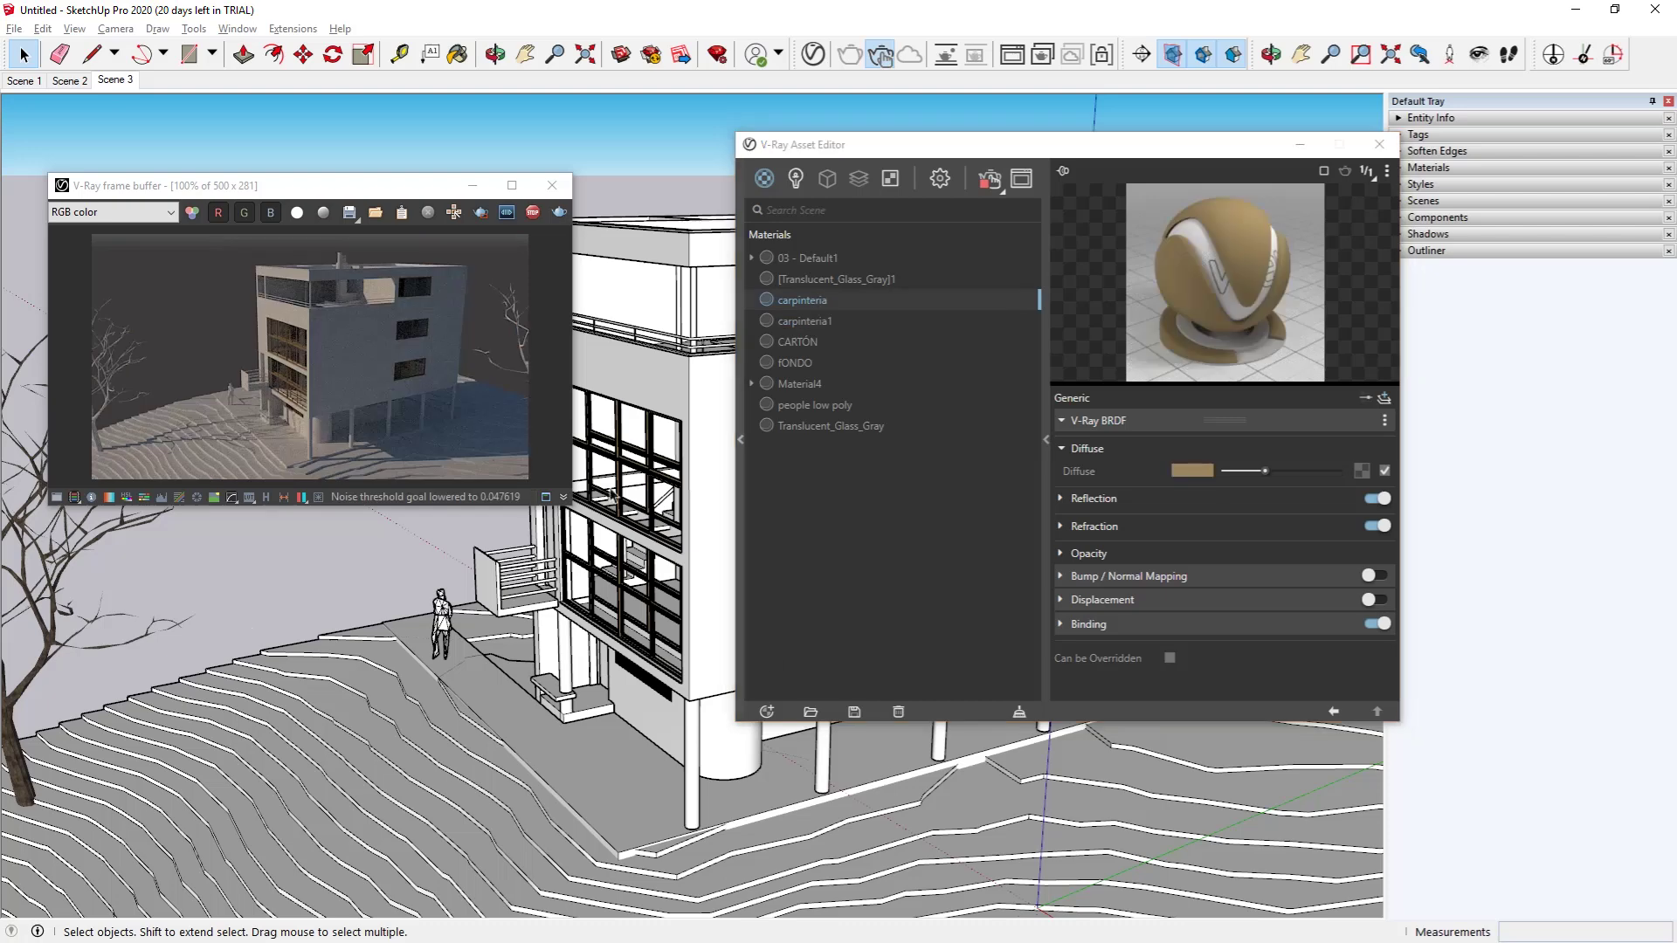
middle_click_drag(286, 581, 712, 517)
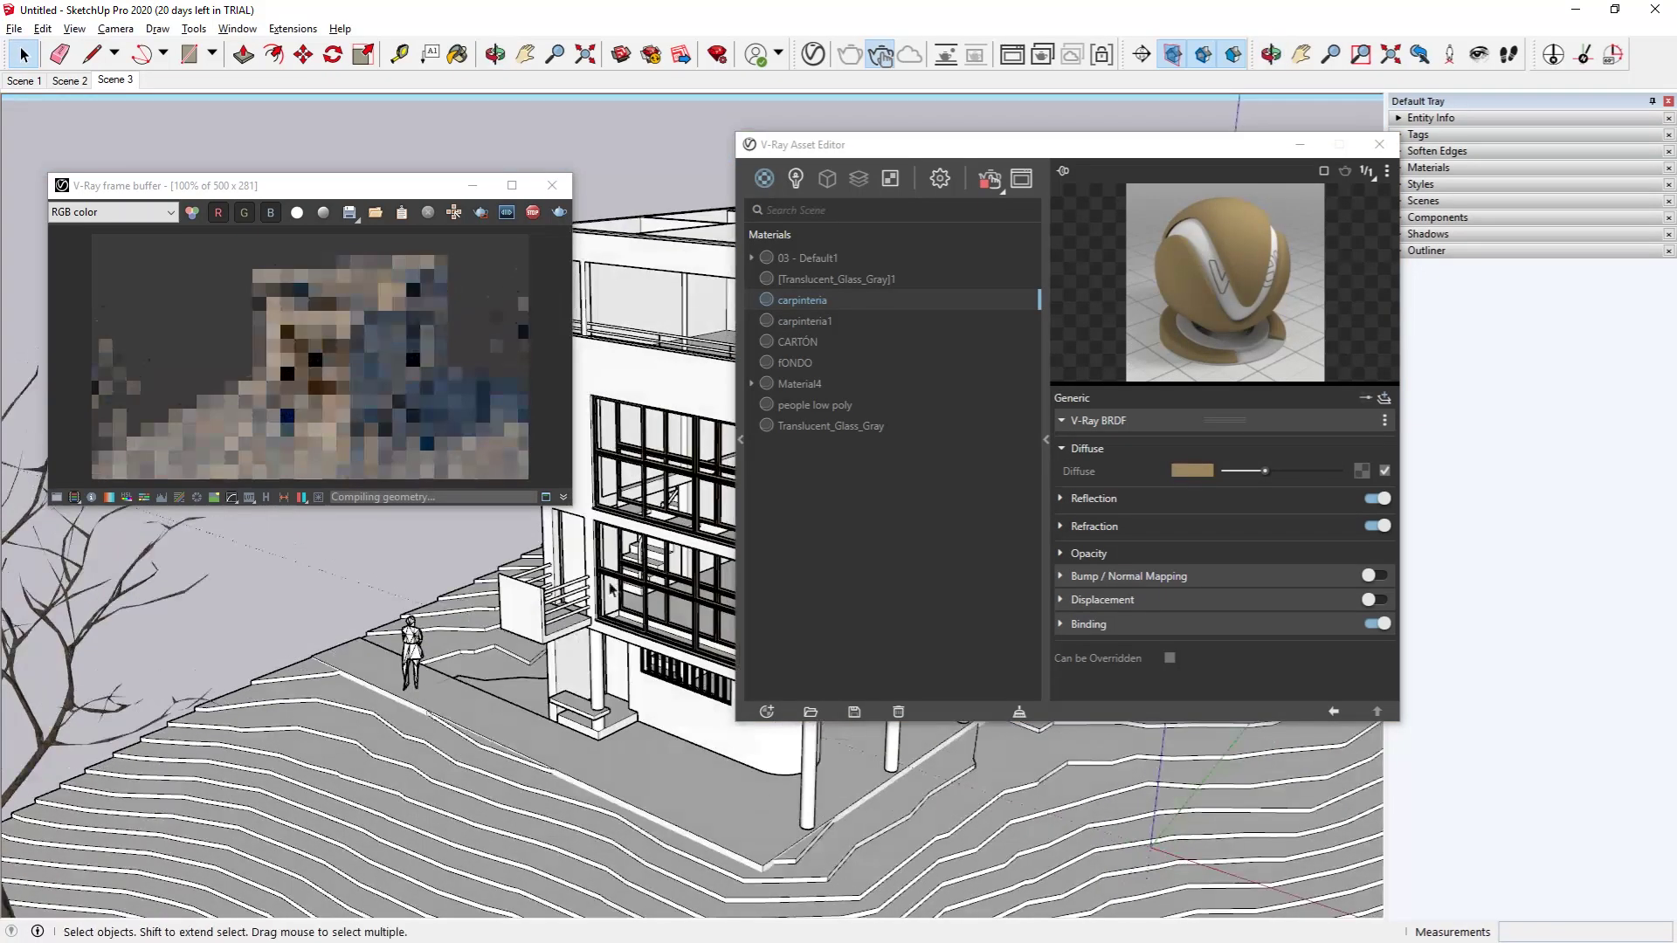
scroll(712, 511, "up", 6)
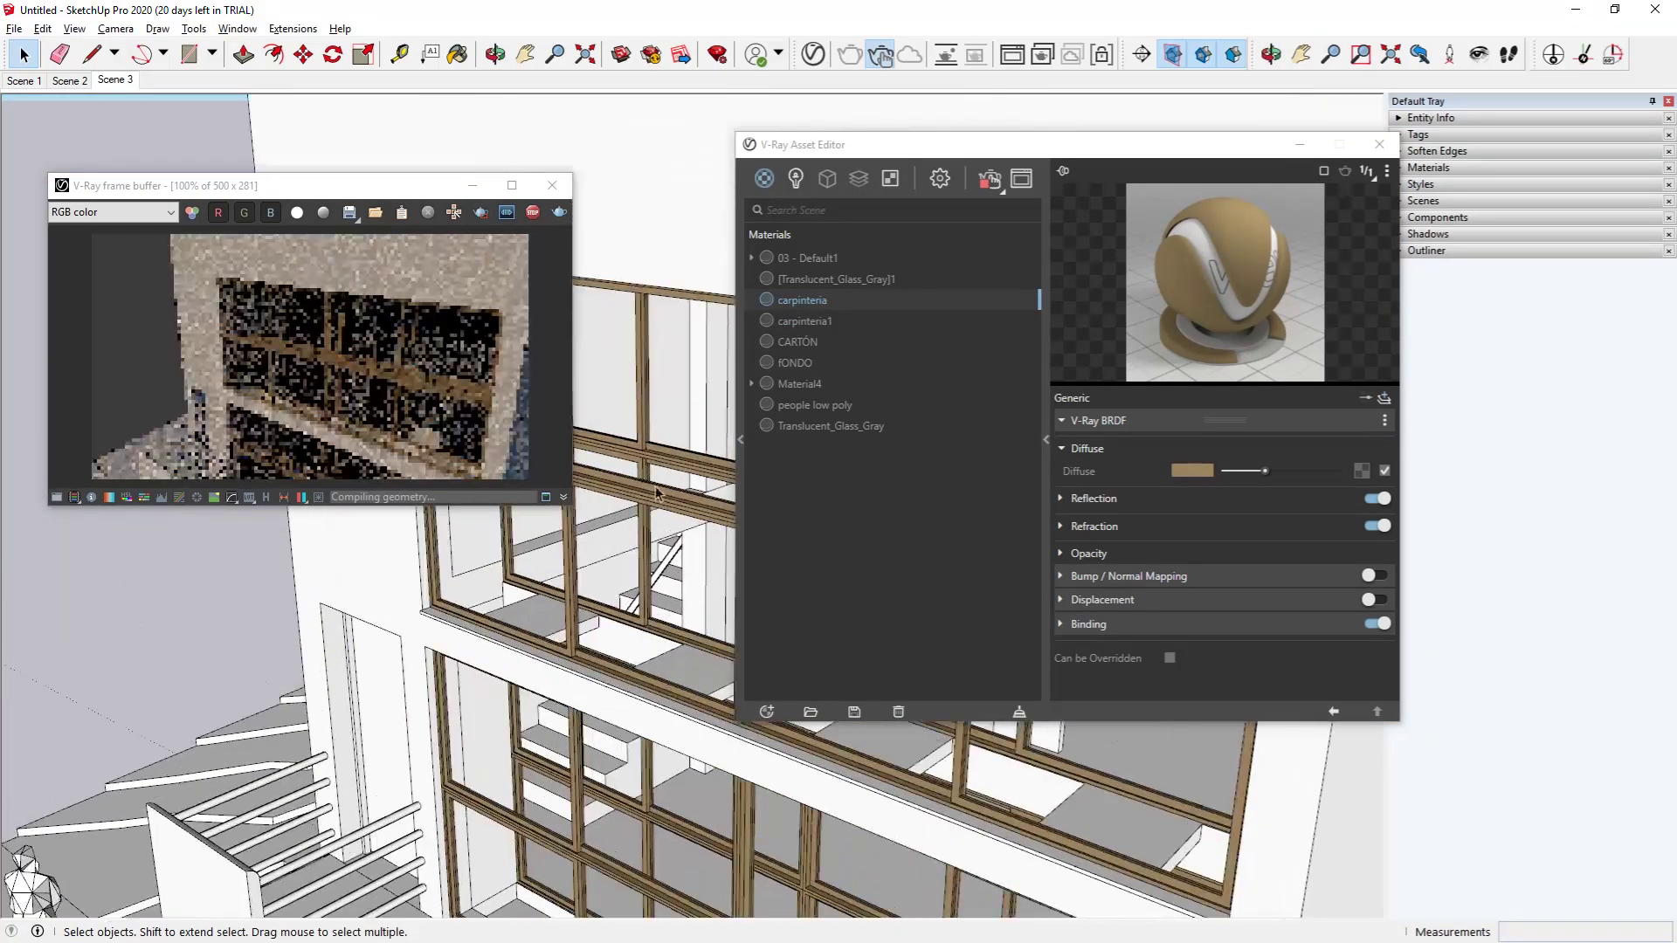
Set the opacity of the Translucent_Glass_Gray material to 0.
left_click(756, 426)
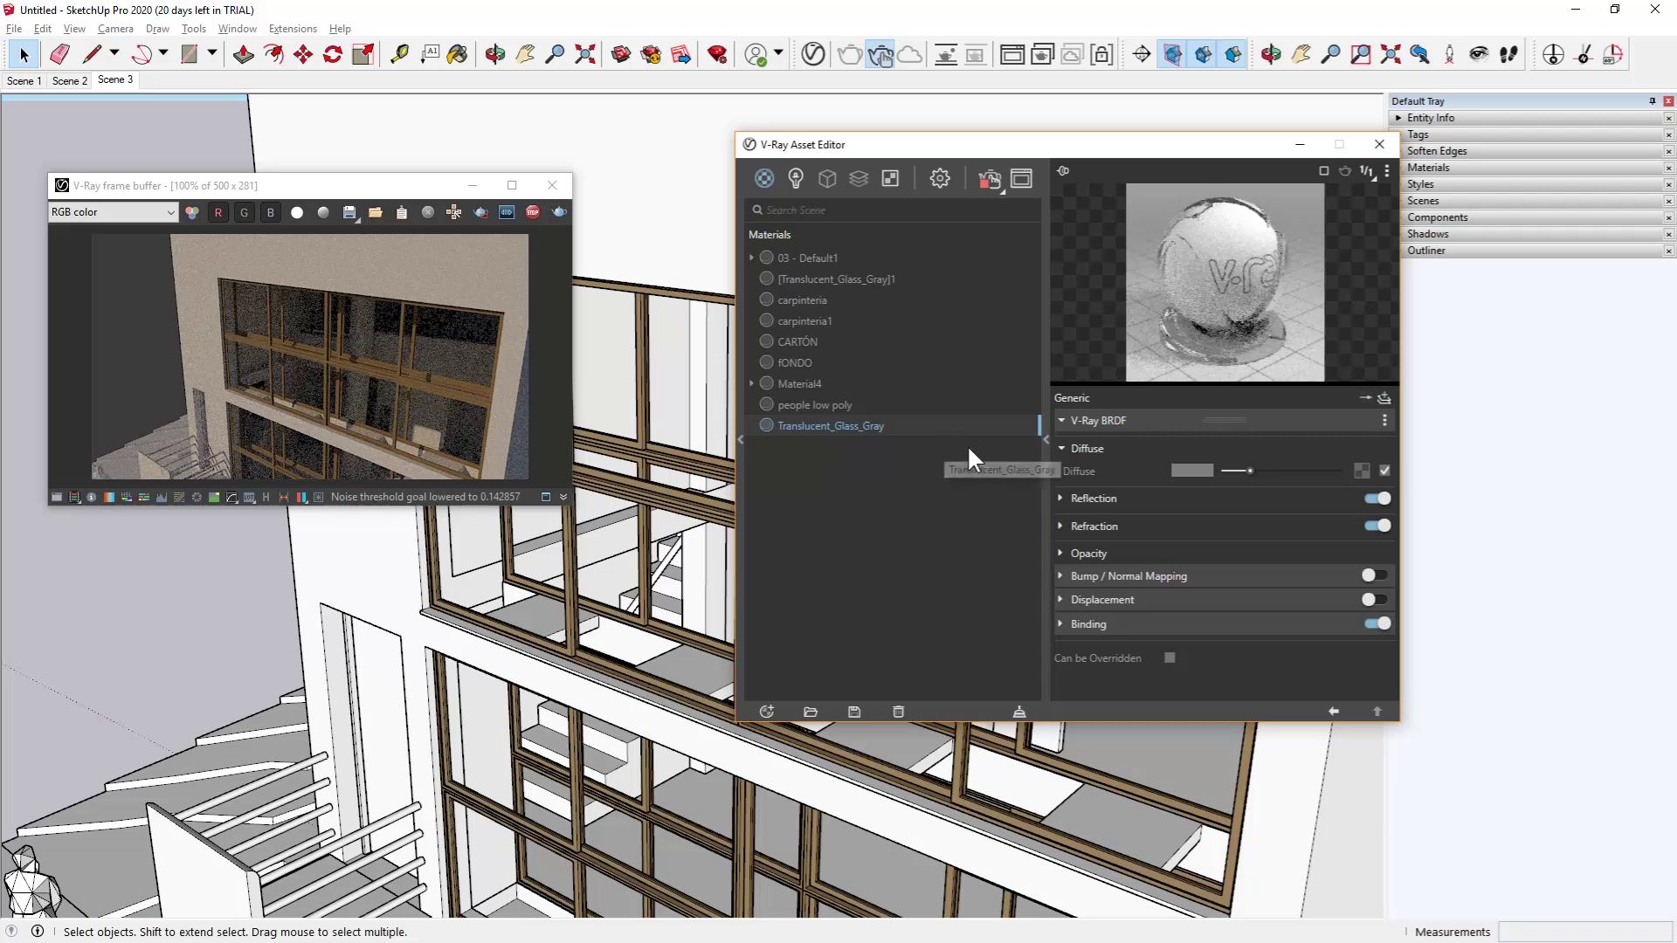
left_click(1058, 551)
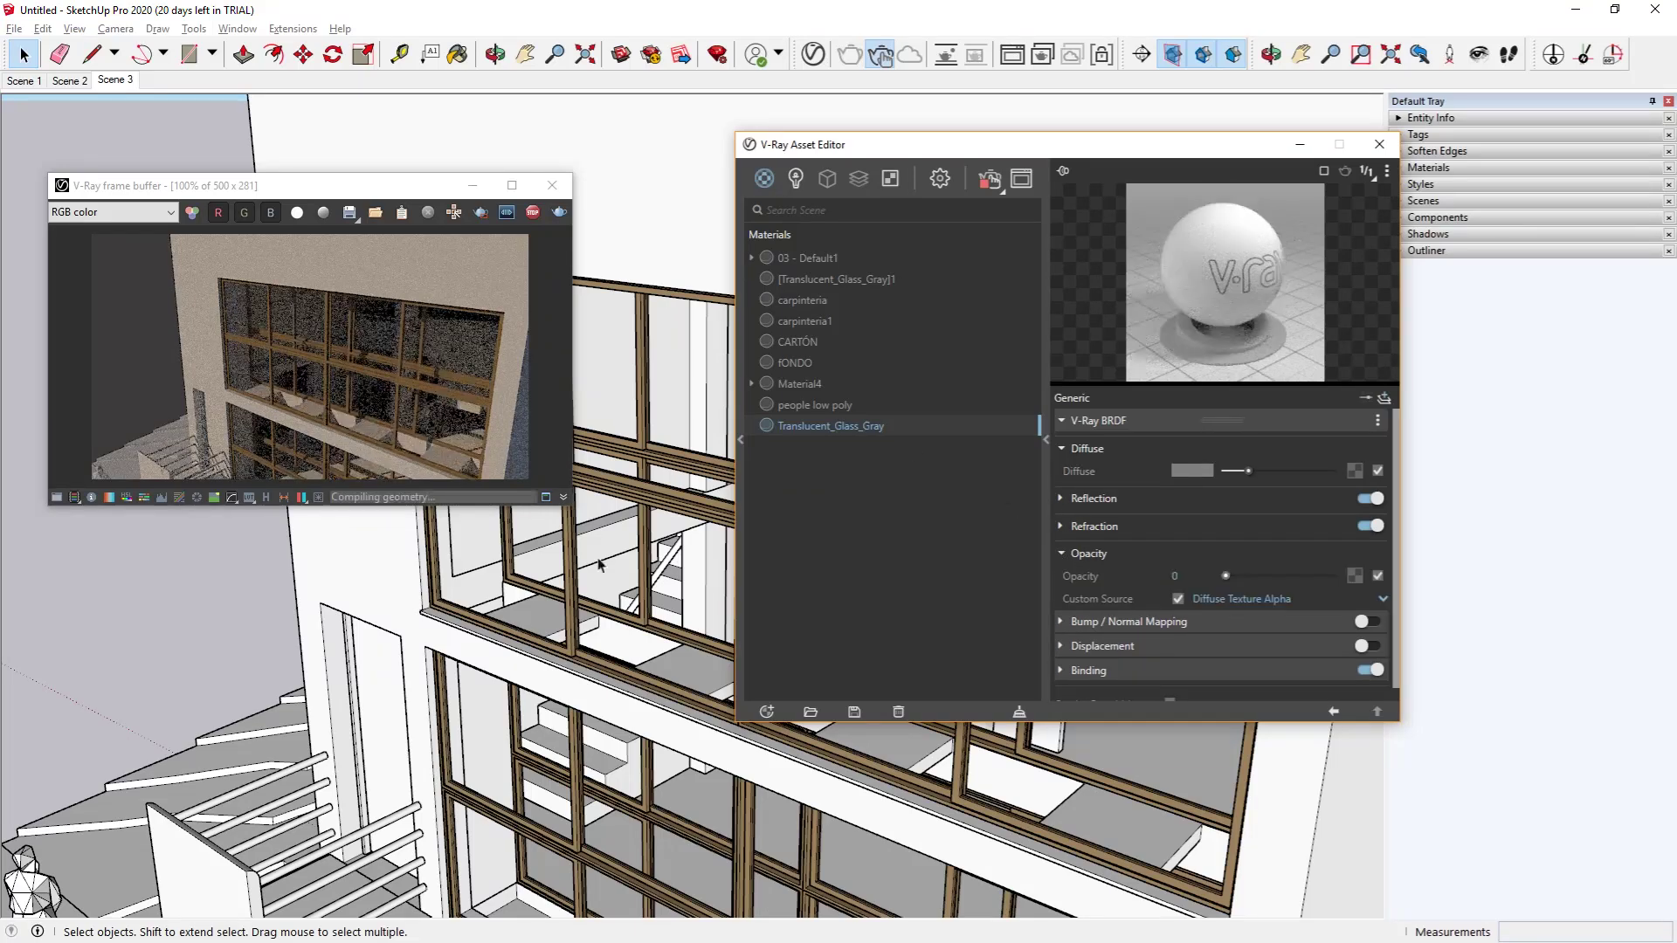
Examine the house, trees and stepped terrain in the interactive render from several distances and angles.
middle_click_drag(478, 651, 454, 594)
scroll(489, 647, "down", 5)
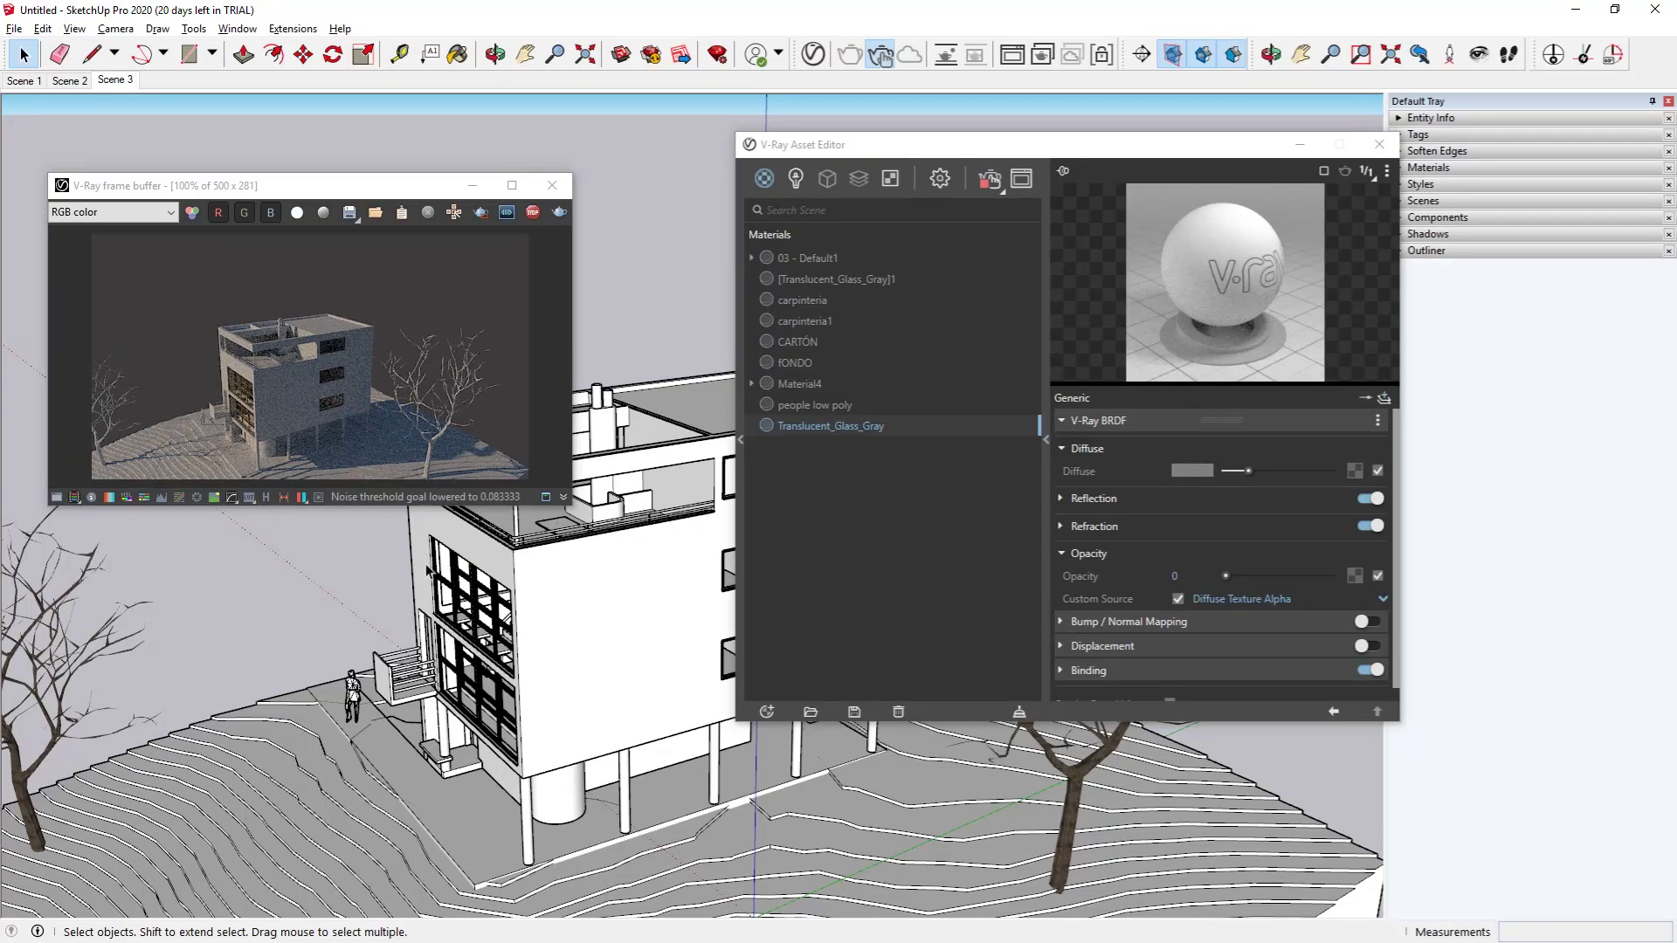
middle_click_drag(412, 609, 489, 612)
scroll(512, 614, "up", 5)
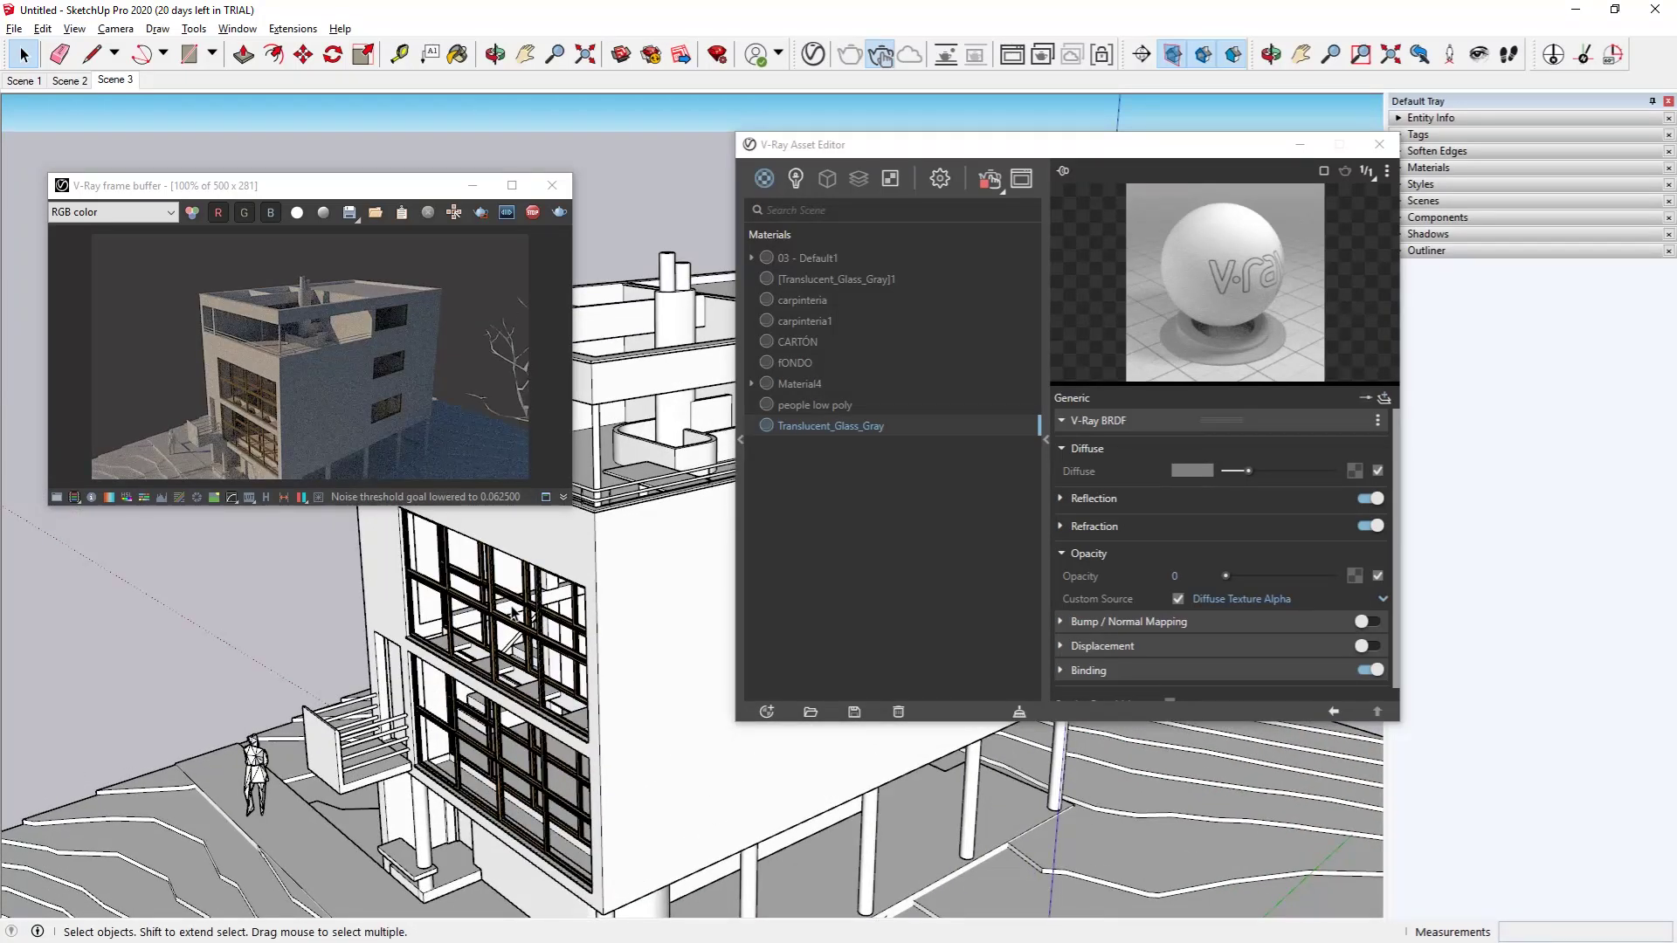
middle_click_drag(512, 615, 529, 718)
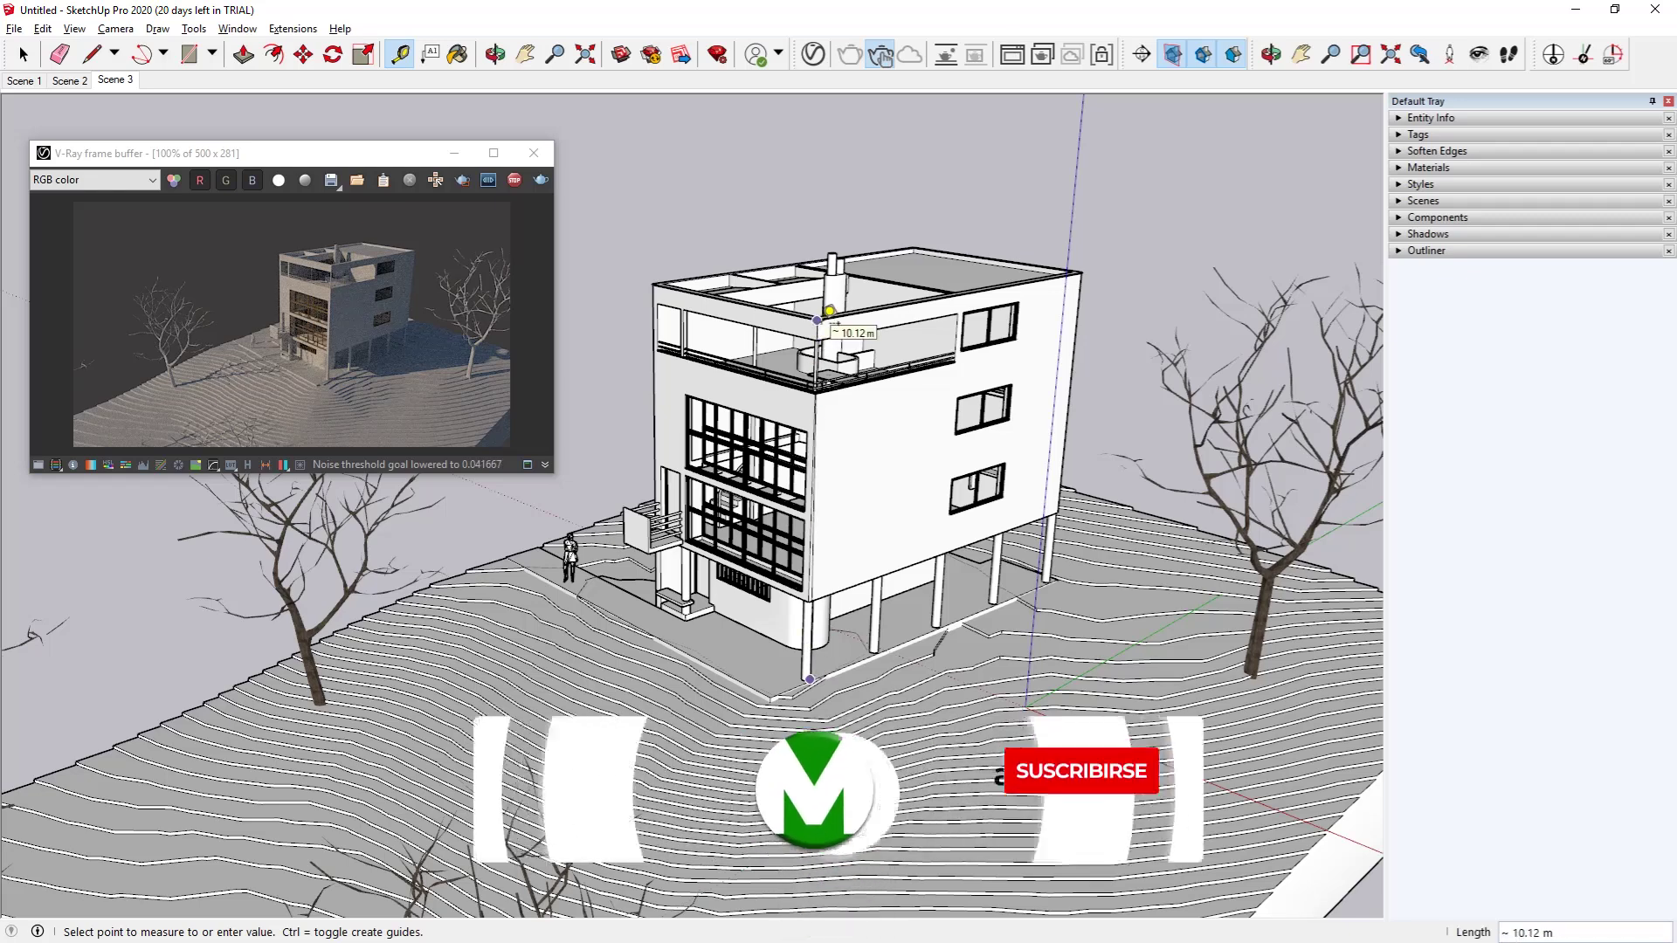
key("space")
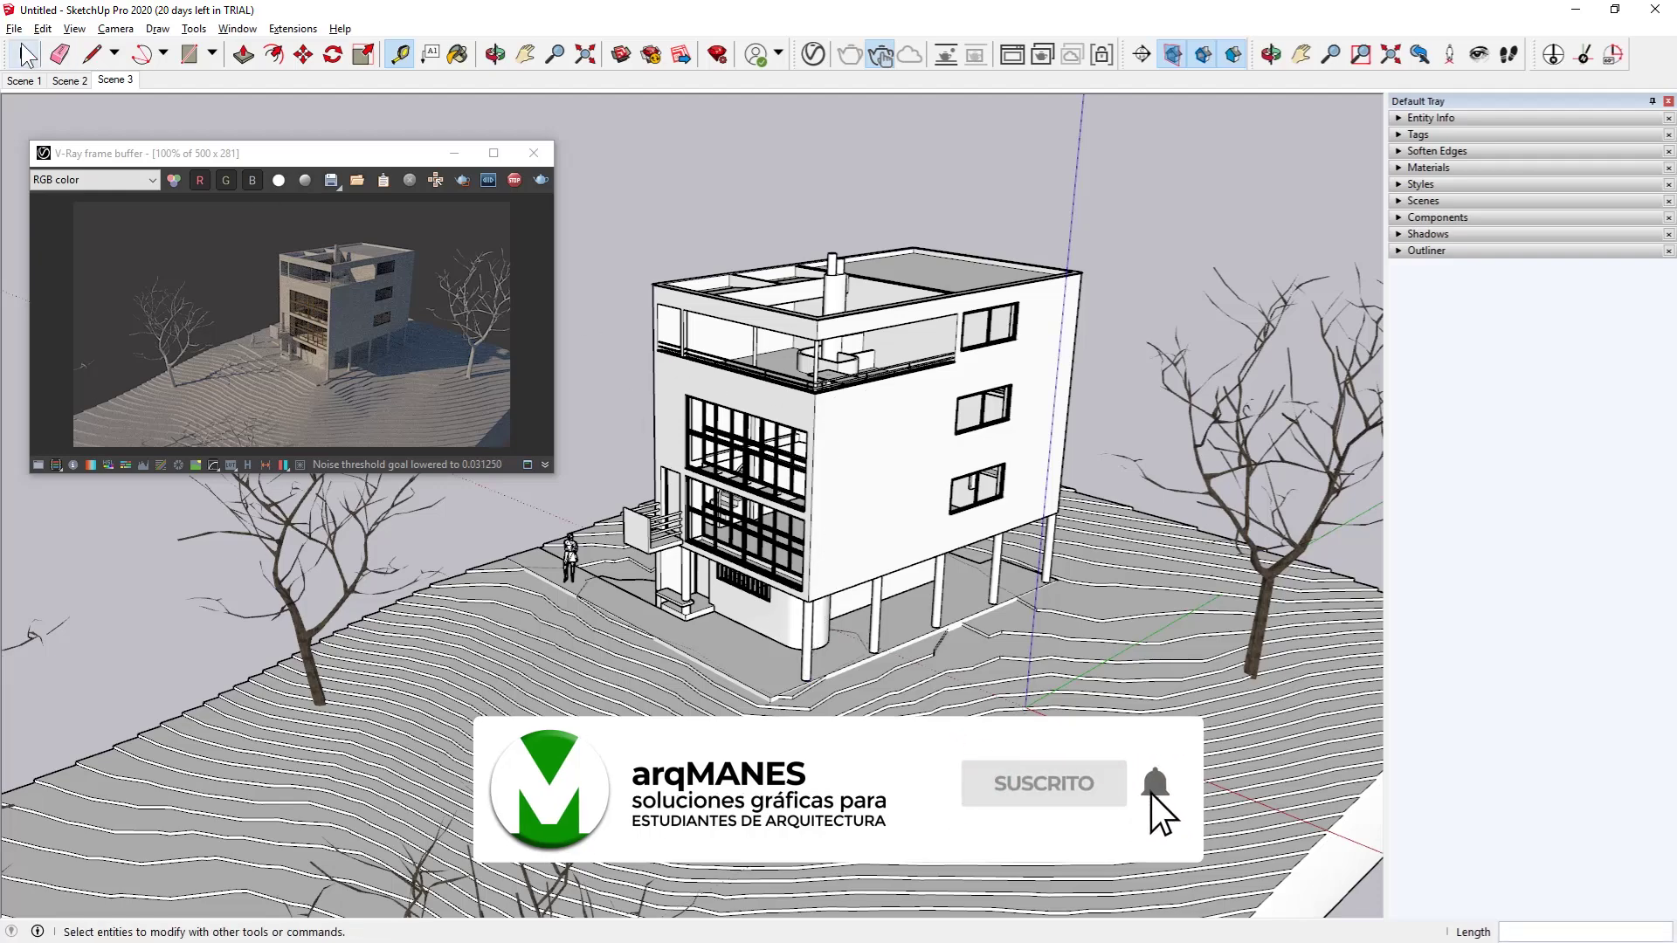
scroll(634, 330, "down", 4)
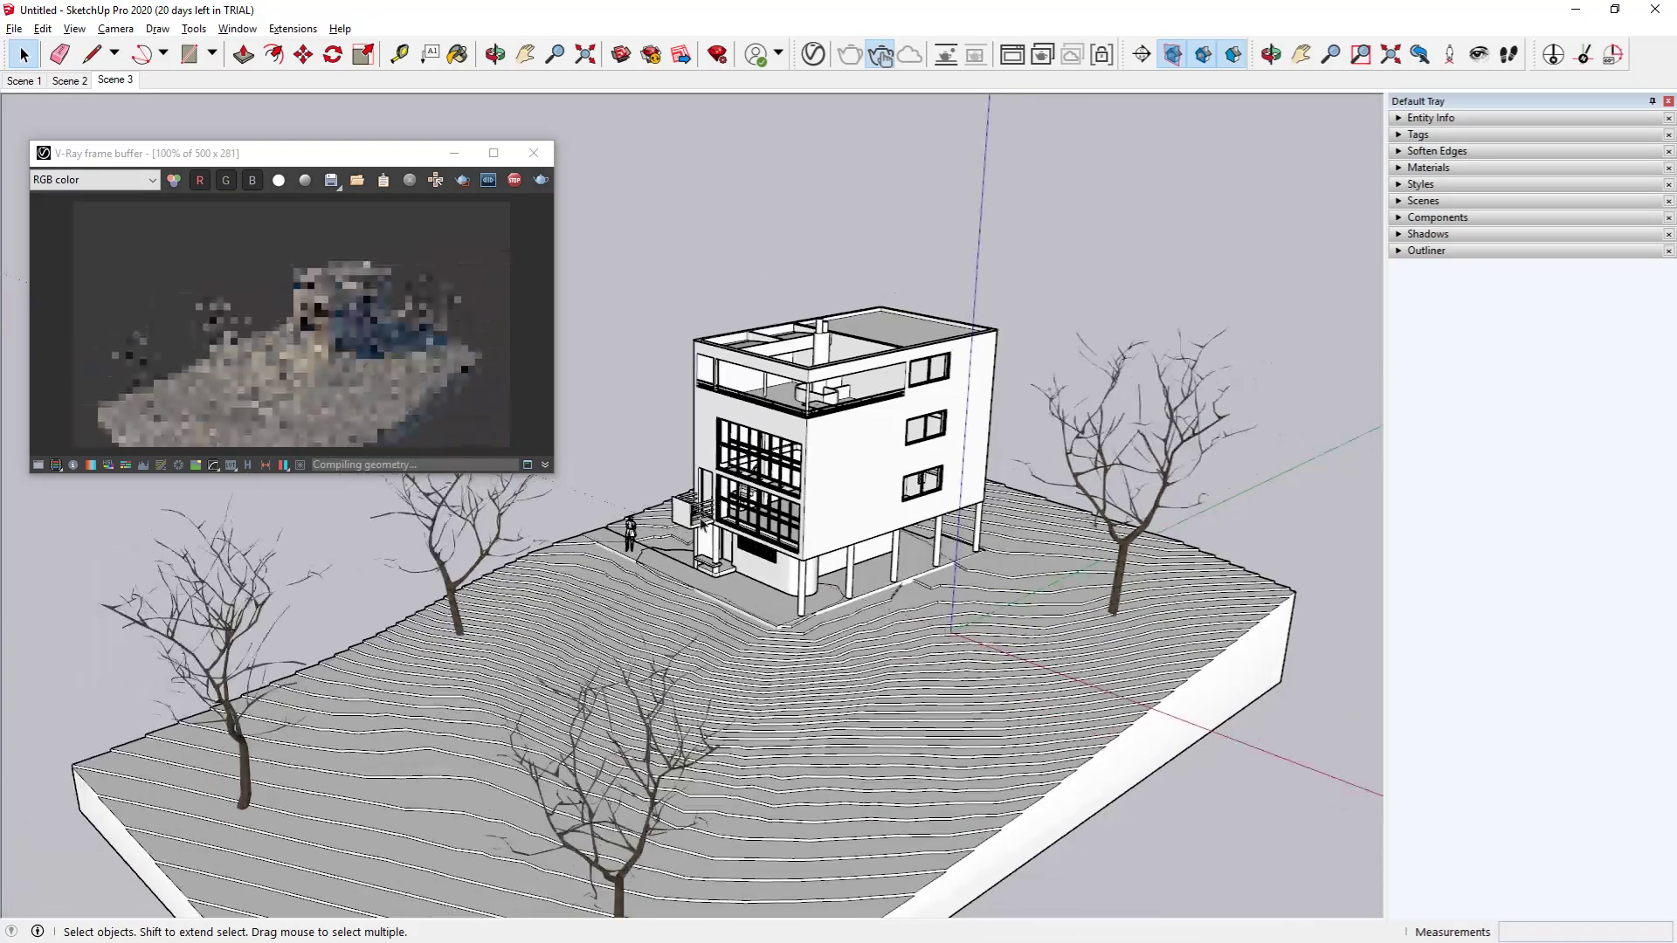
middle_click_drag(634, 330, 801, 534)
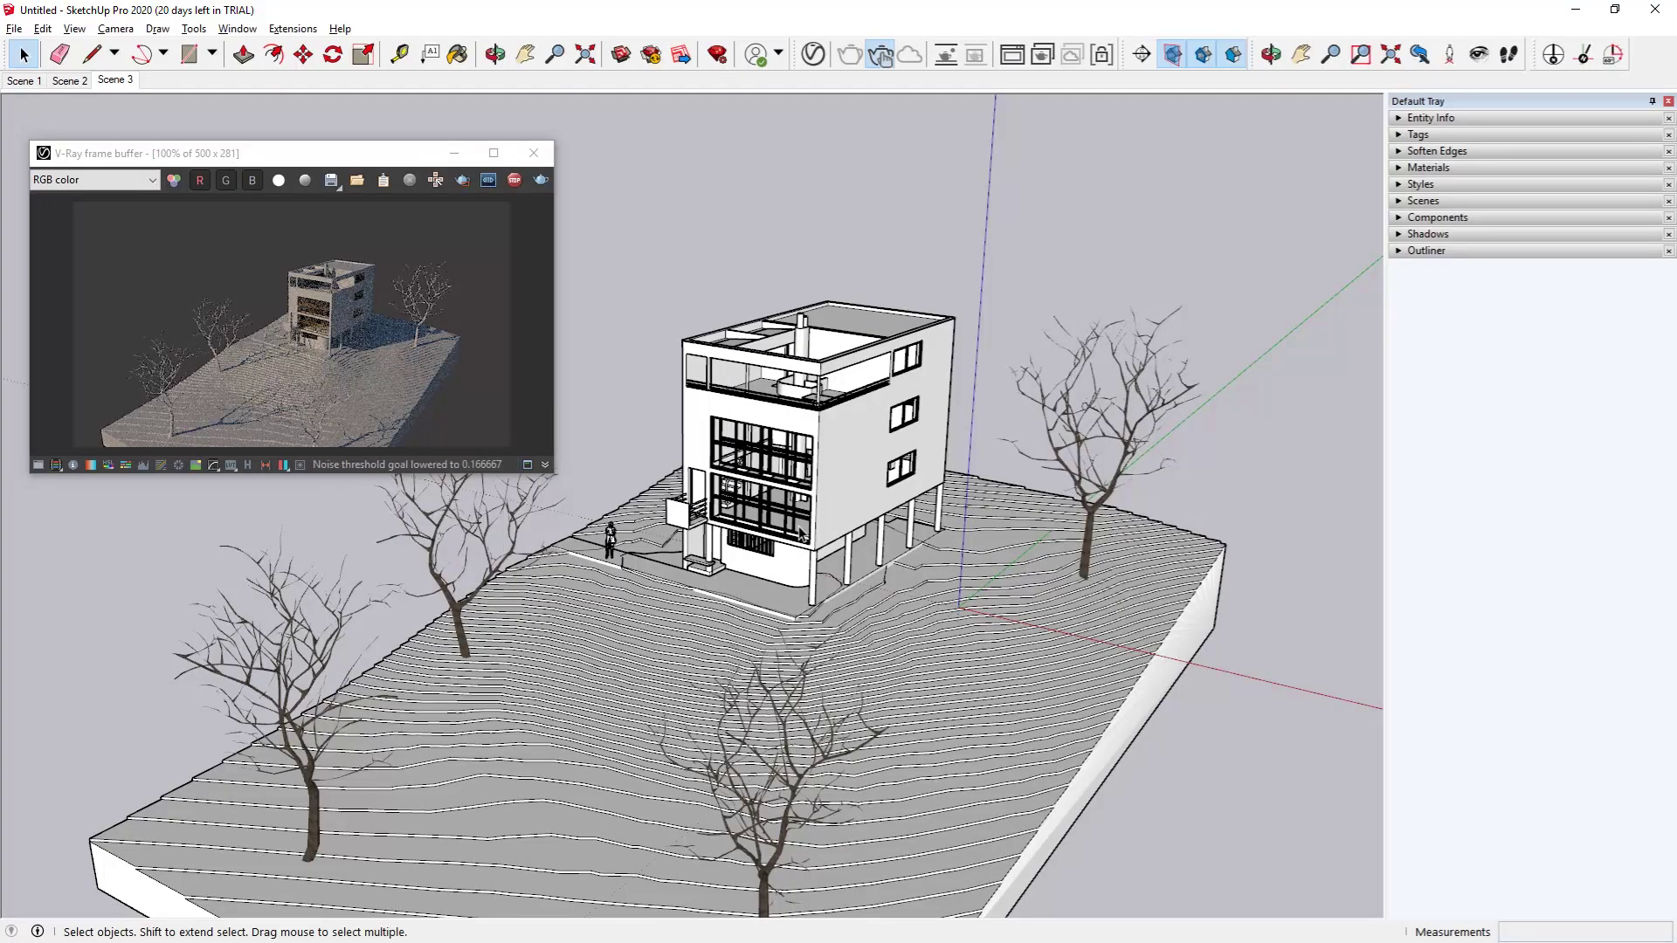
scroll(796, 536, "up", 2)
scroll(796, 536, "up", 1)
middle_click_drag(723, 620, 826, 429)
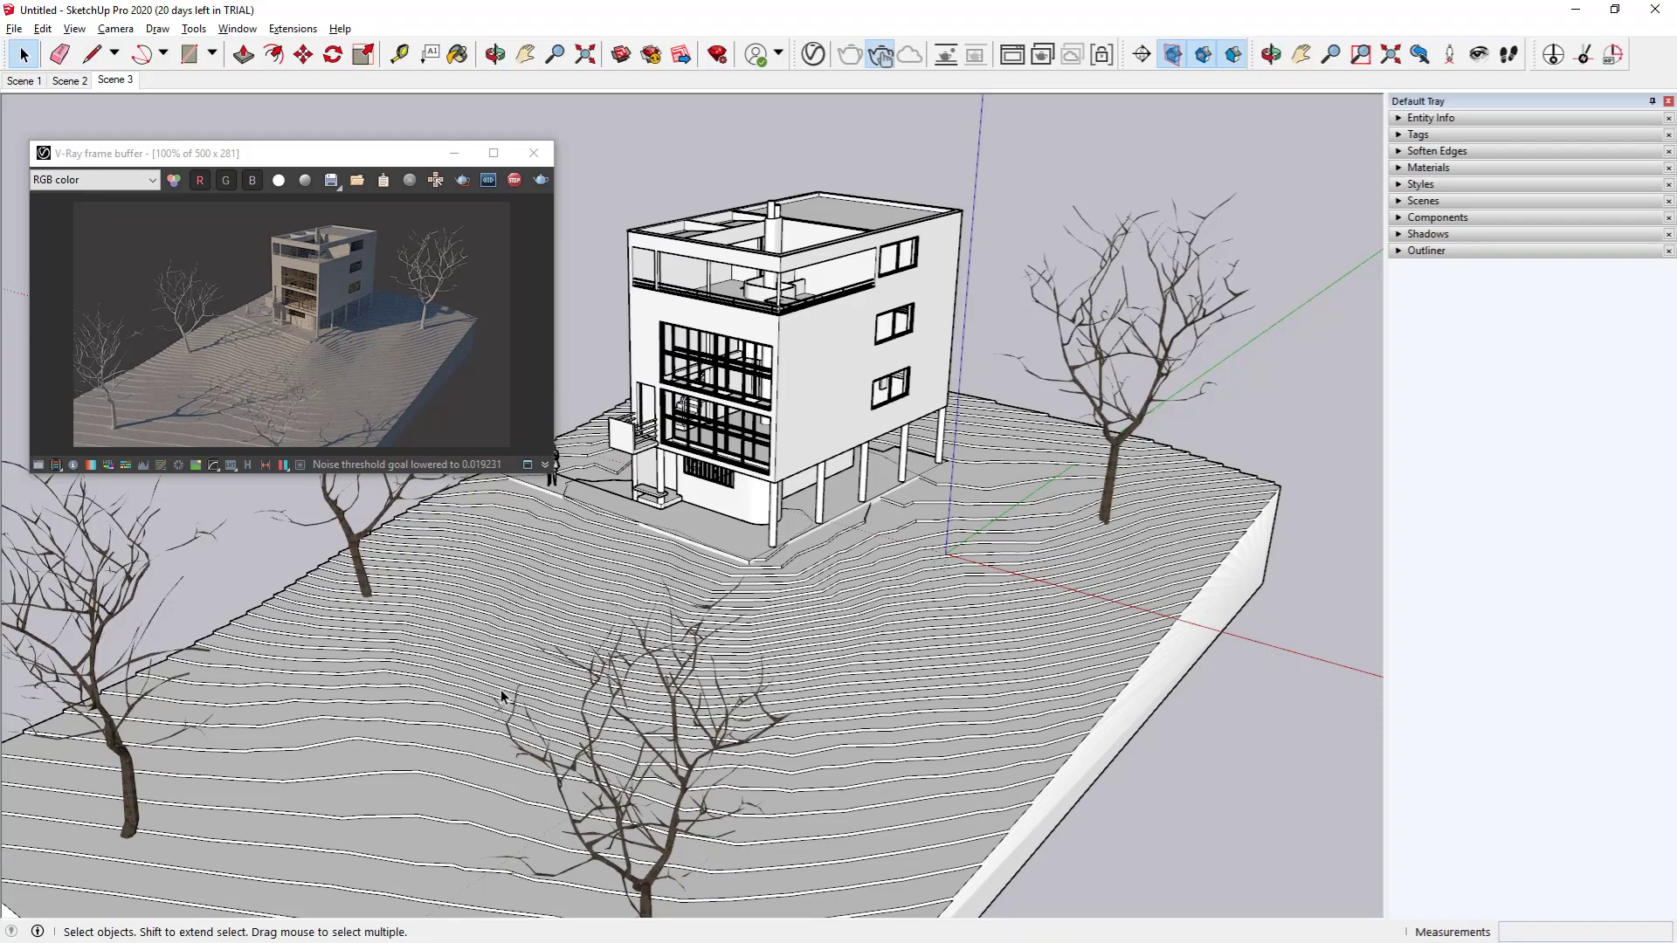
Position the camera at ground level on the terrain slope and look around toward the house.
left_click(487, 774)
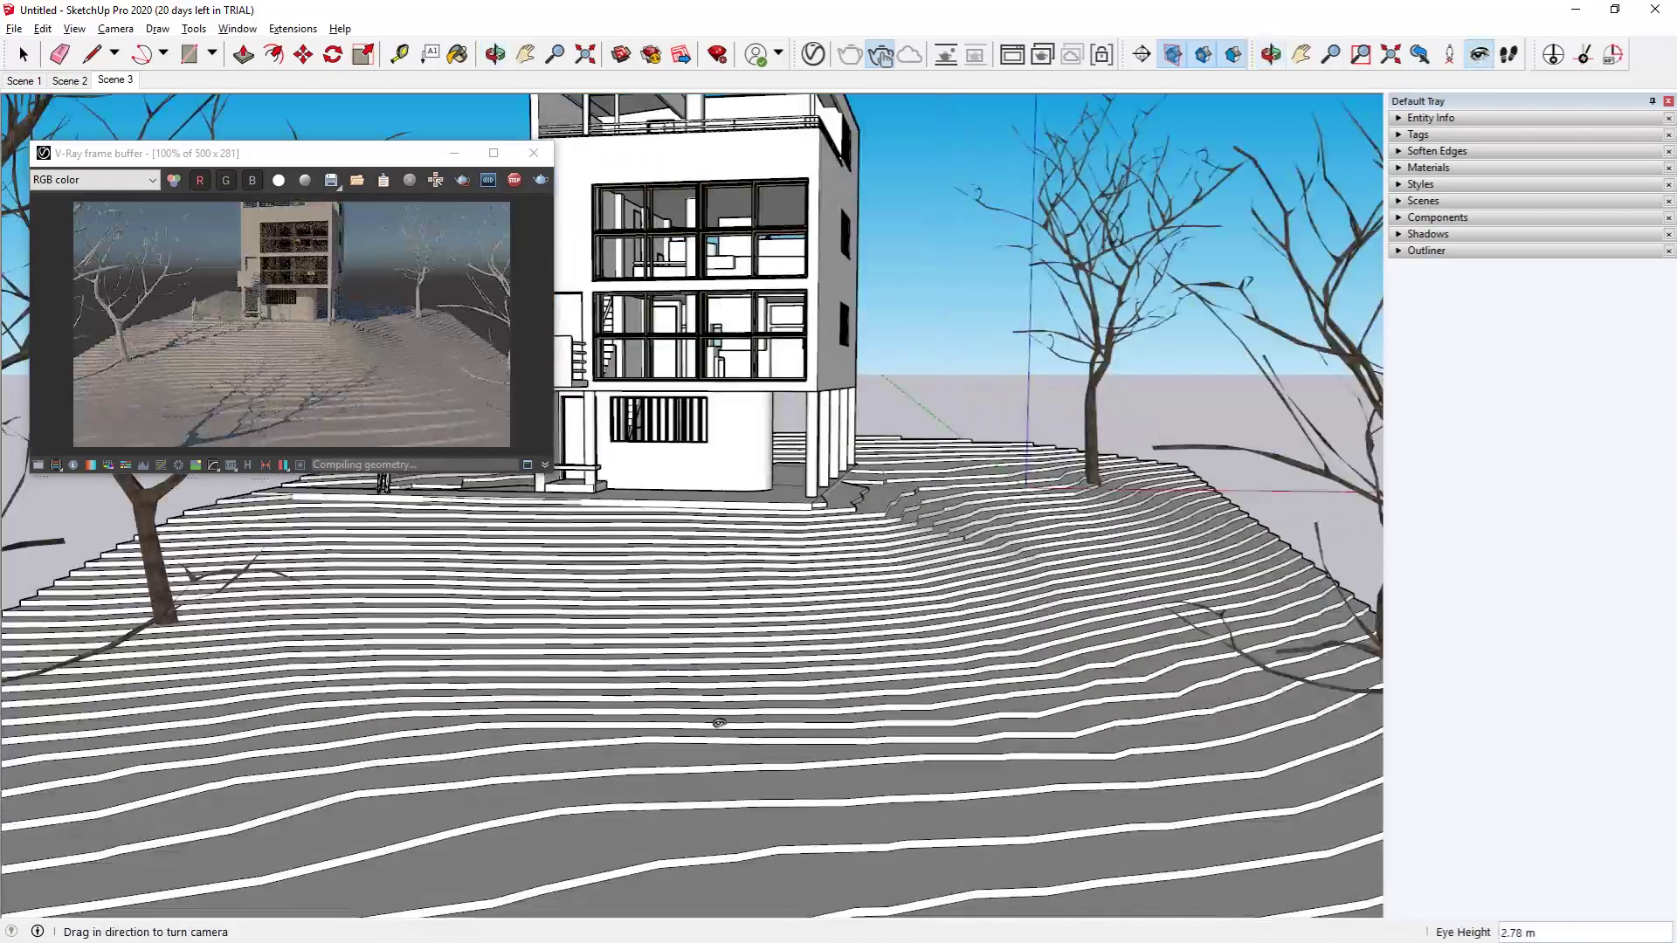
left_click_drag(719, 723, 597, 558)
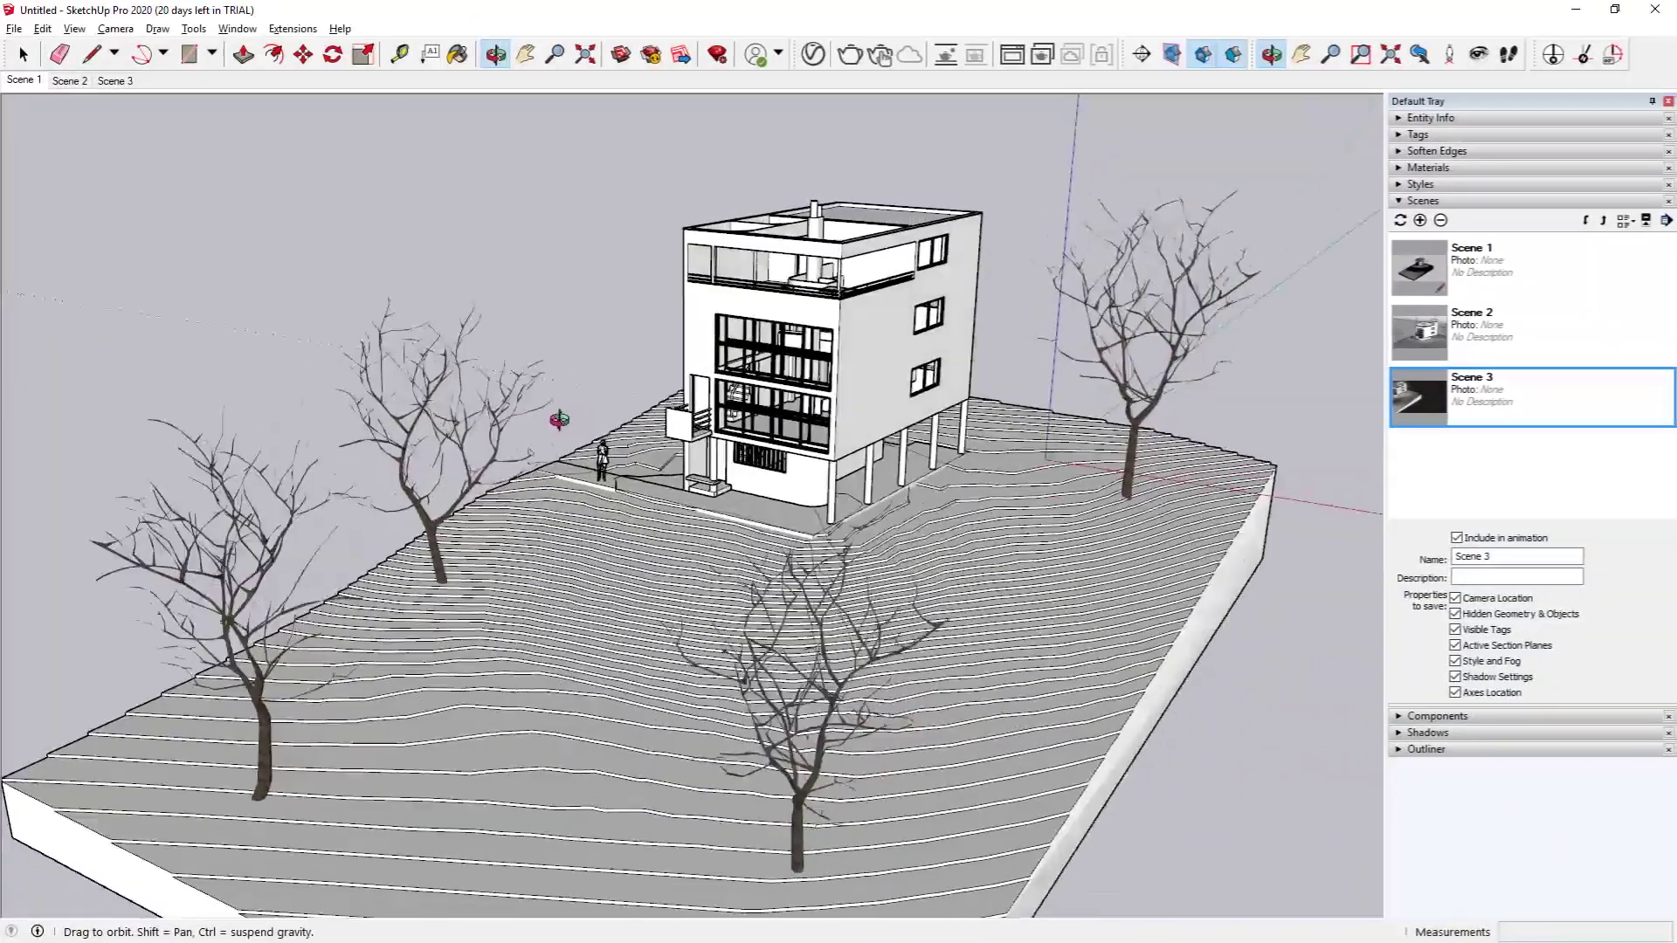
Set the camera's field of view to 105 degrees and look at the house and terrain from near and far.
middle_click_drag(489, 384, 448, 377)
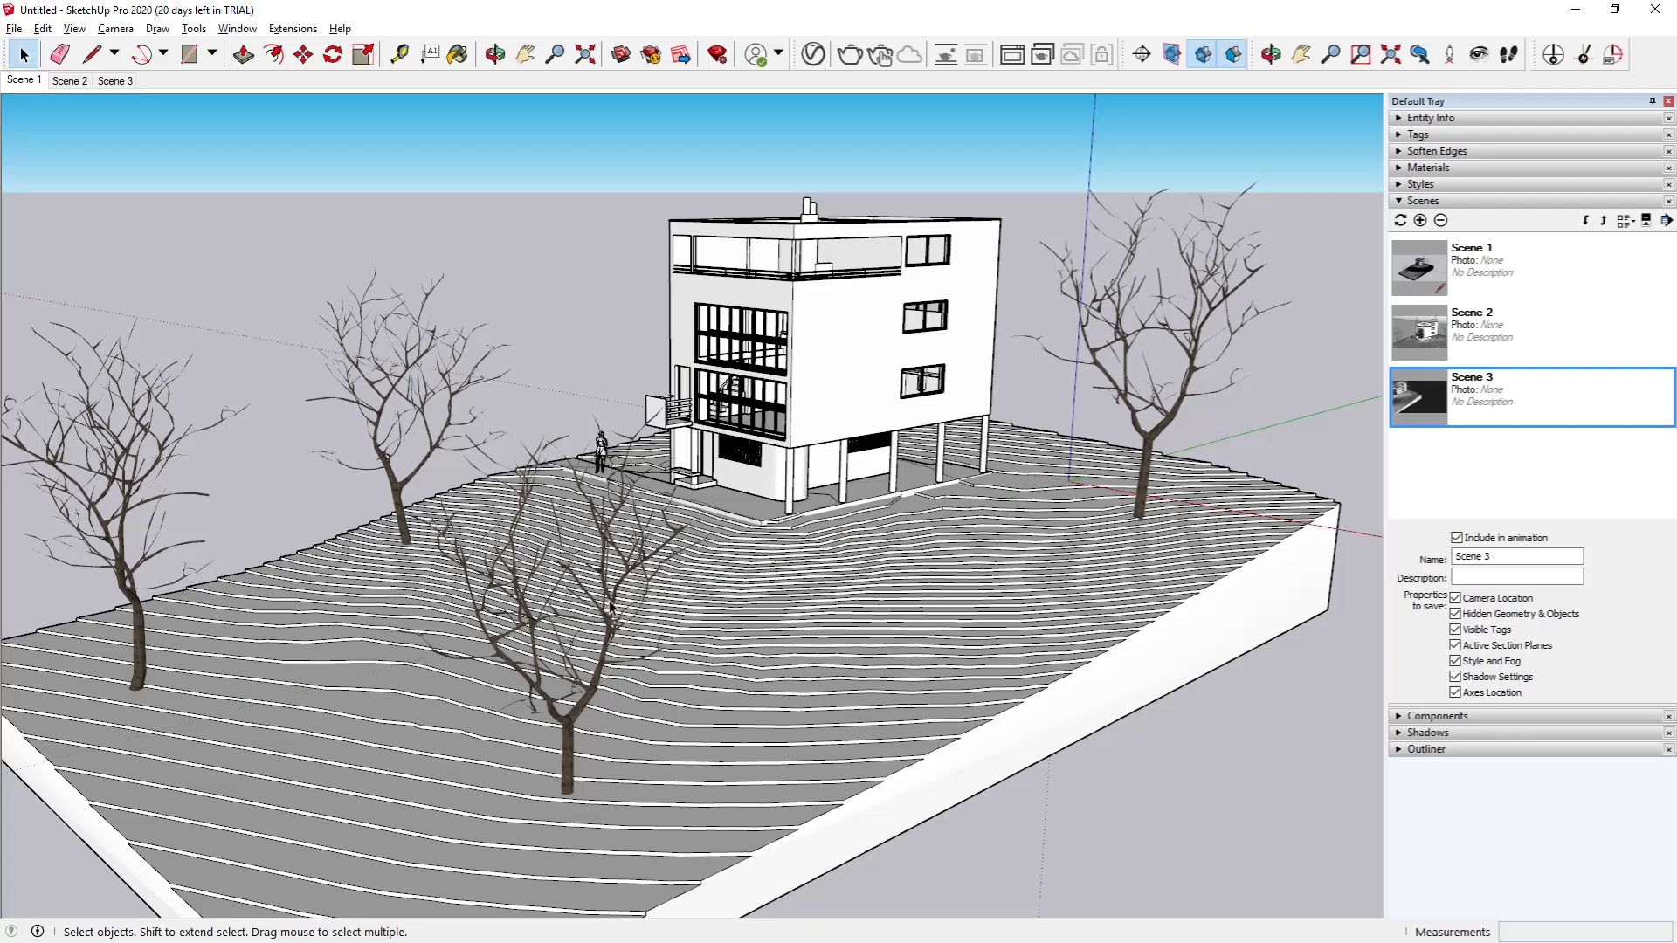
left_click(116, 28)
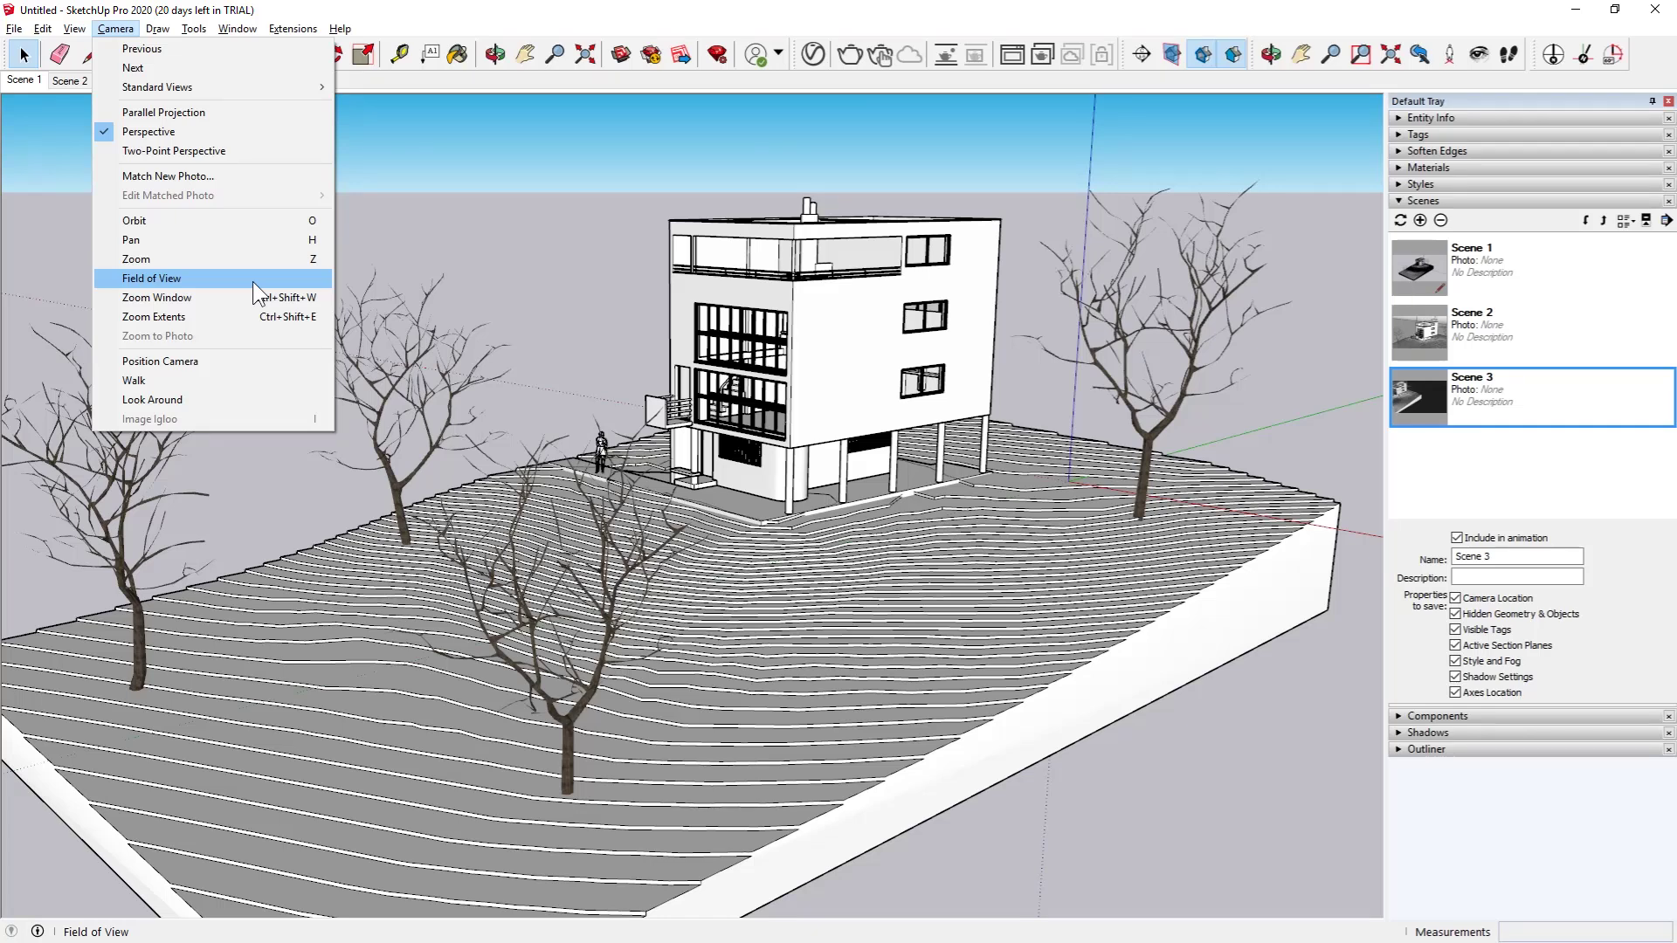
key("Escape")
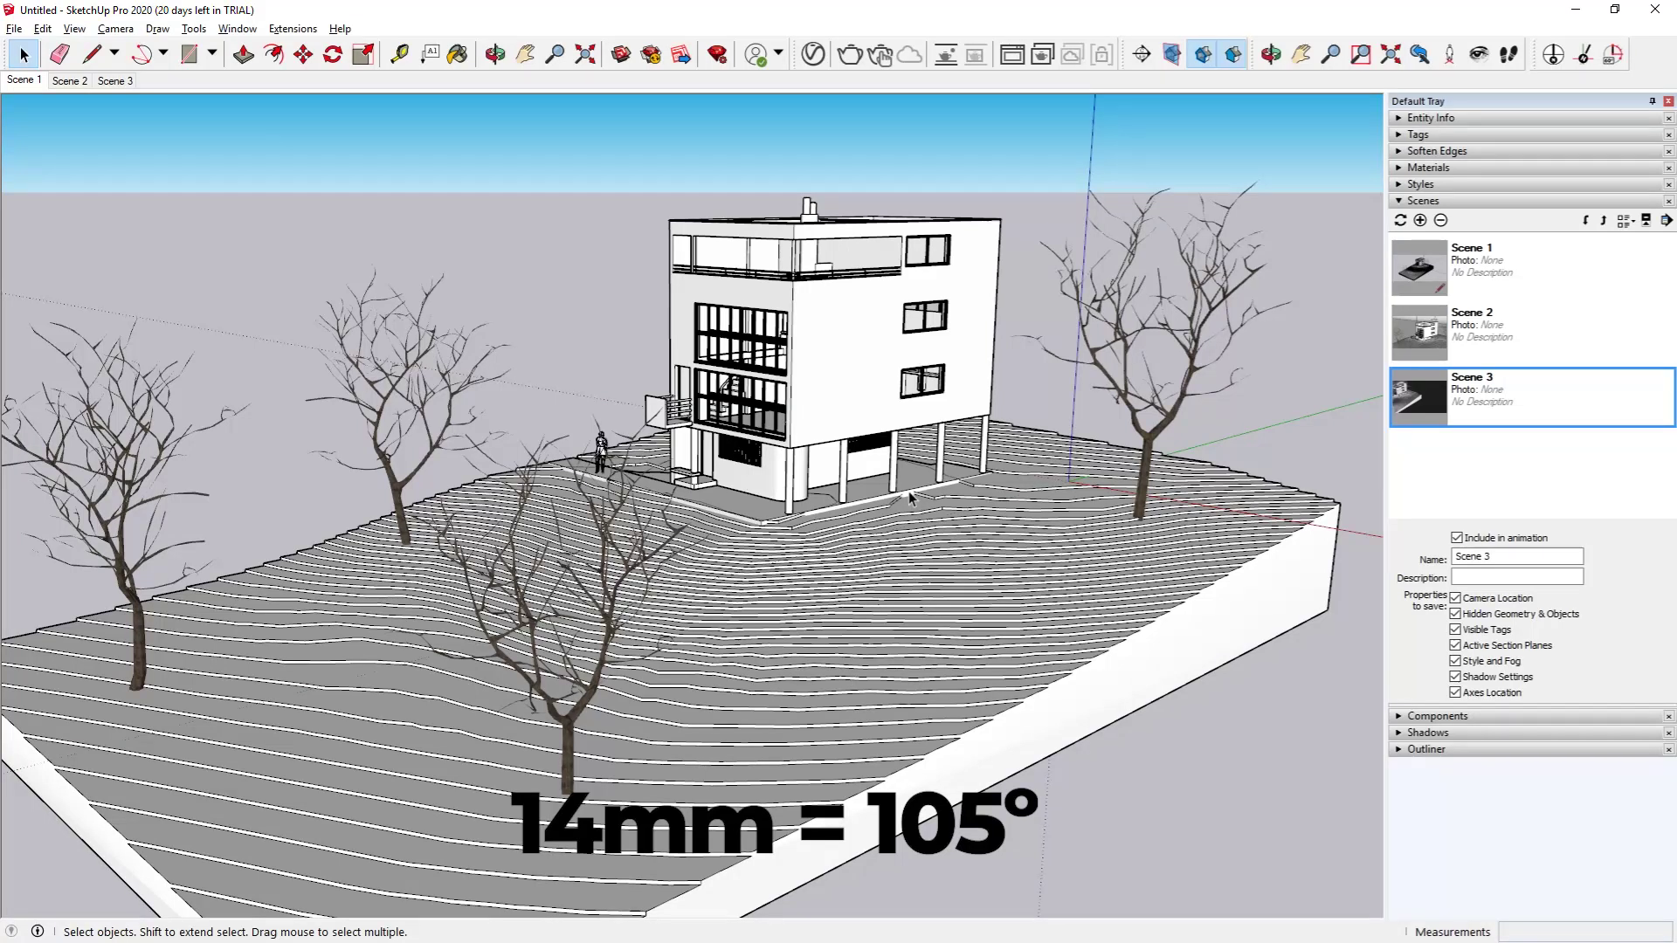
left_click(115, 29)
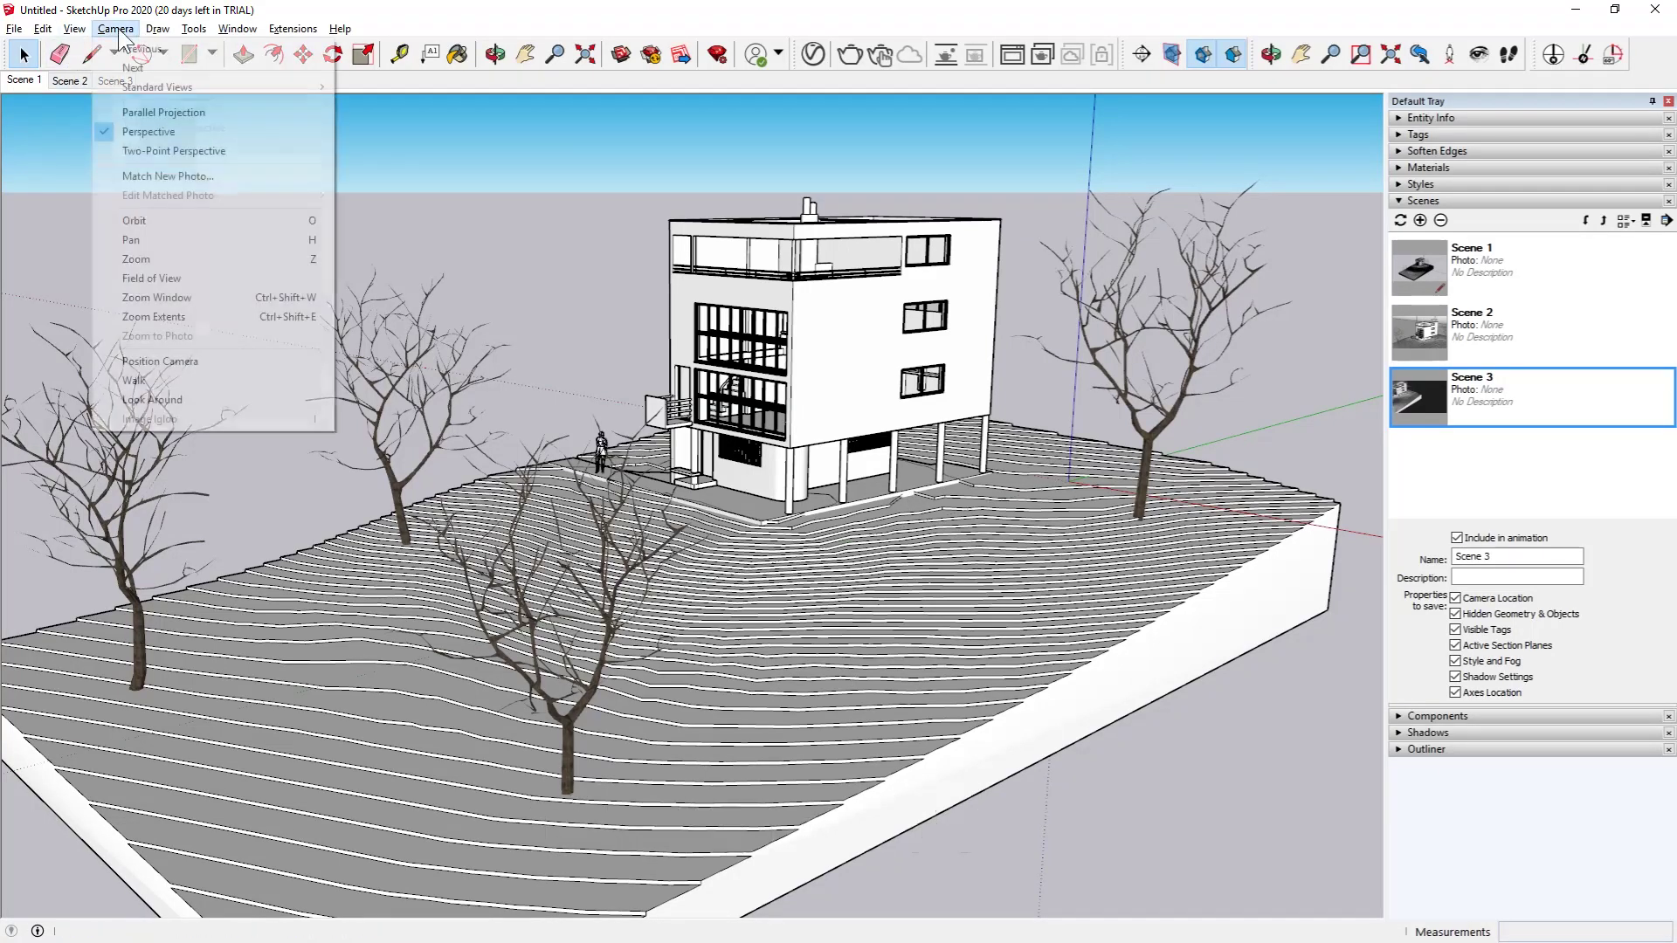
left_click(166, 278)
type("90")
key("Return")
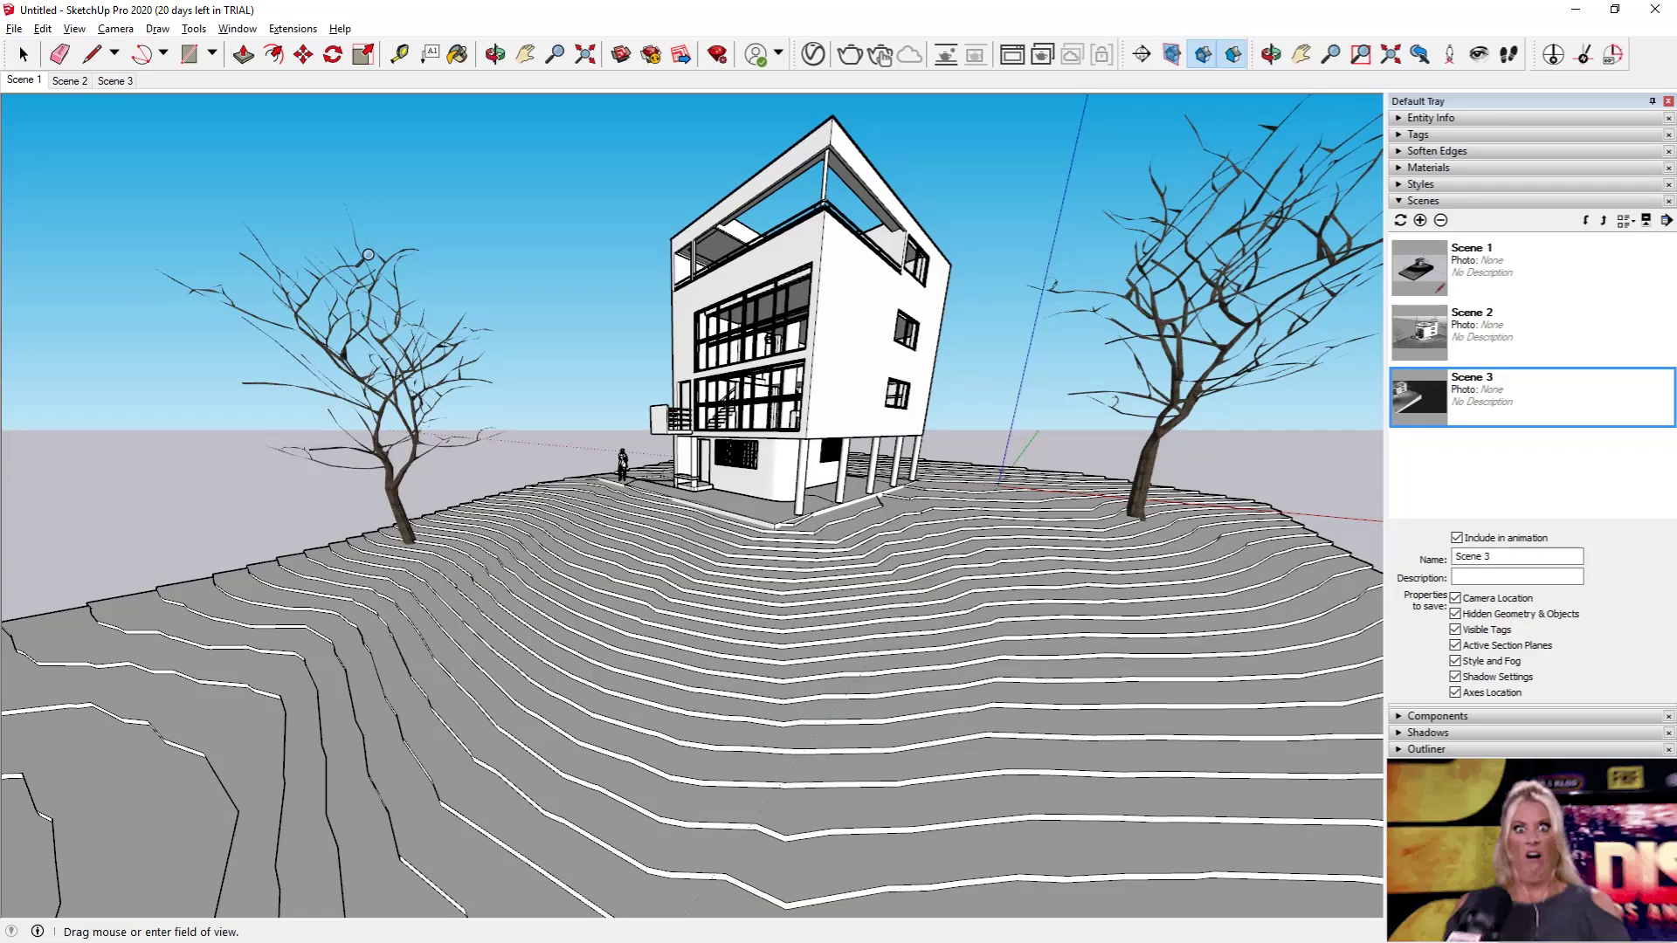
middle_click_drag(615, 362, 875, 458)
scroll(874, 458, "down", 8)
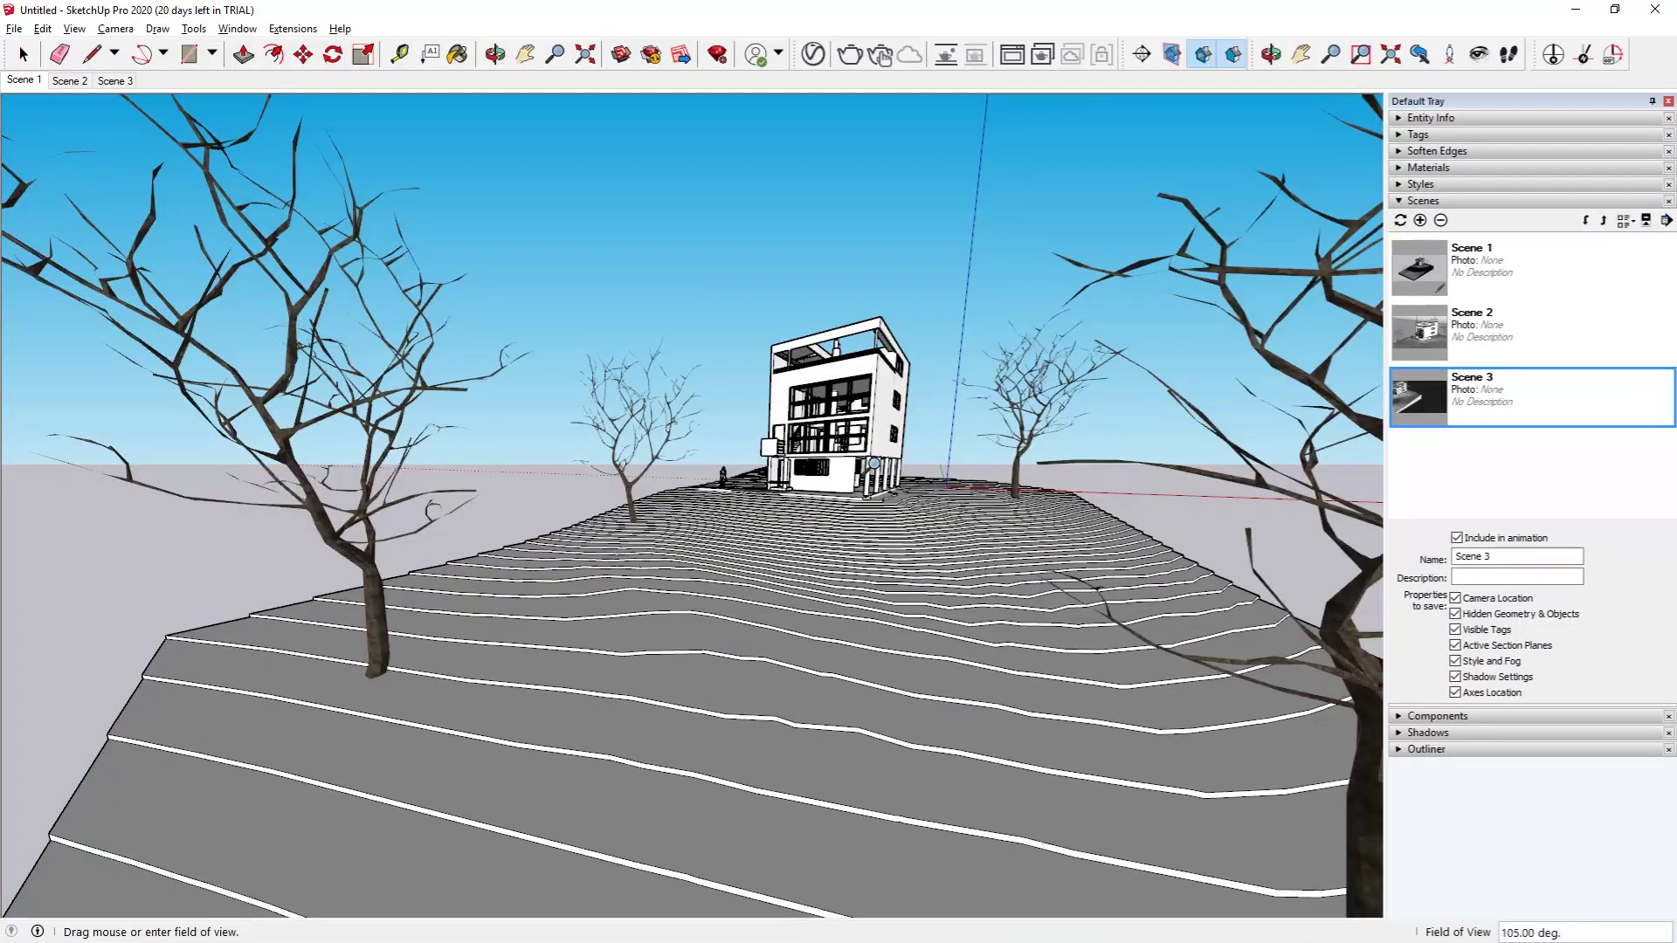
scroll(830, 450, "up", 10)
scroll(830, 458, "down", 8)
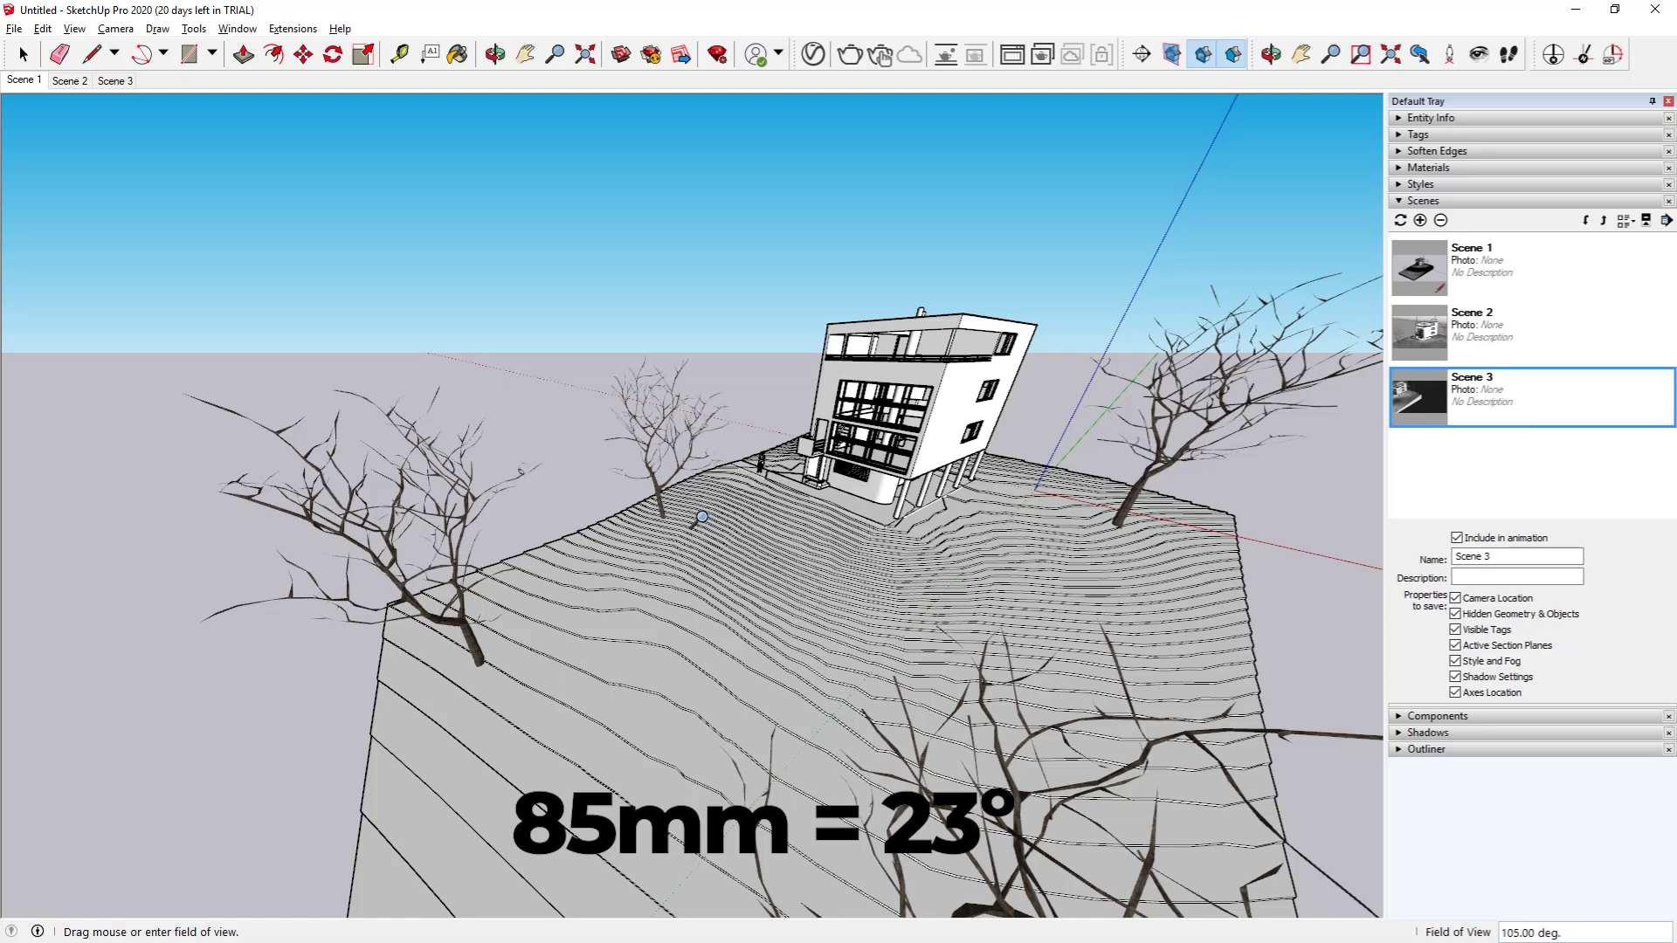
Set the camera's field of view to 23 degrees and view the house from raised and low angles.
type("23")
key("Return")
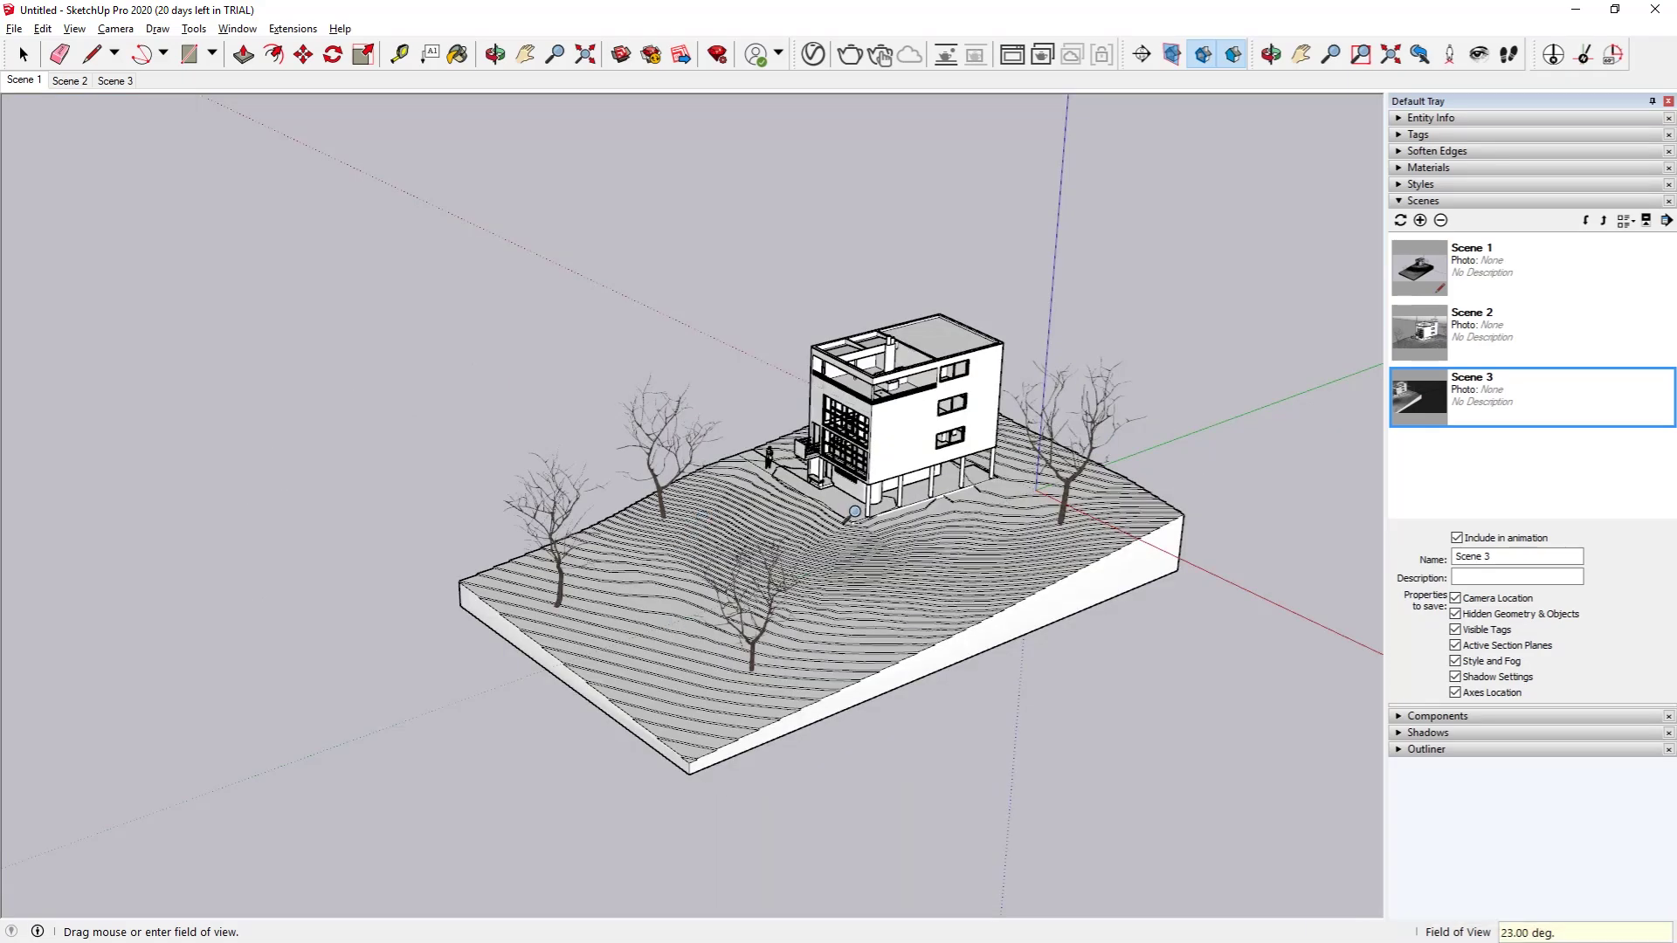
middle_click_drag(850, 512, 589, 581)
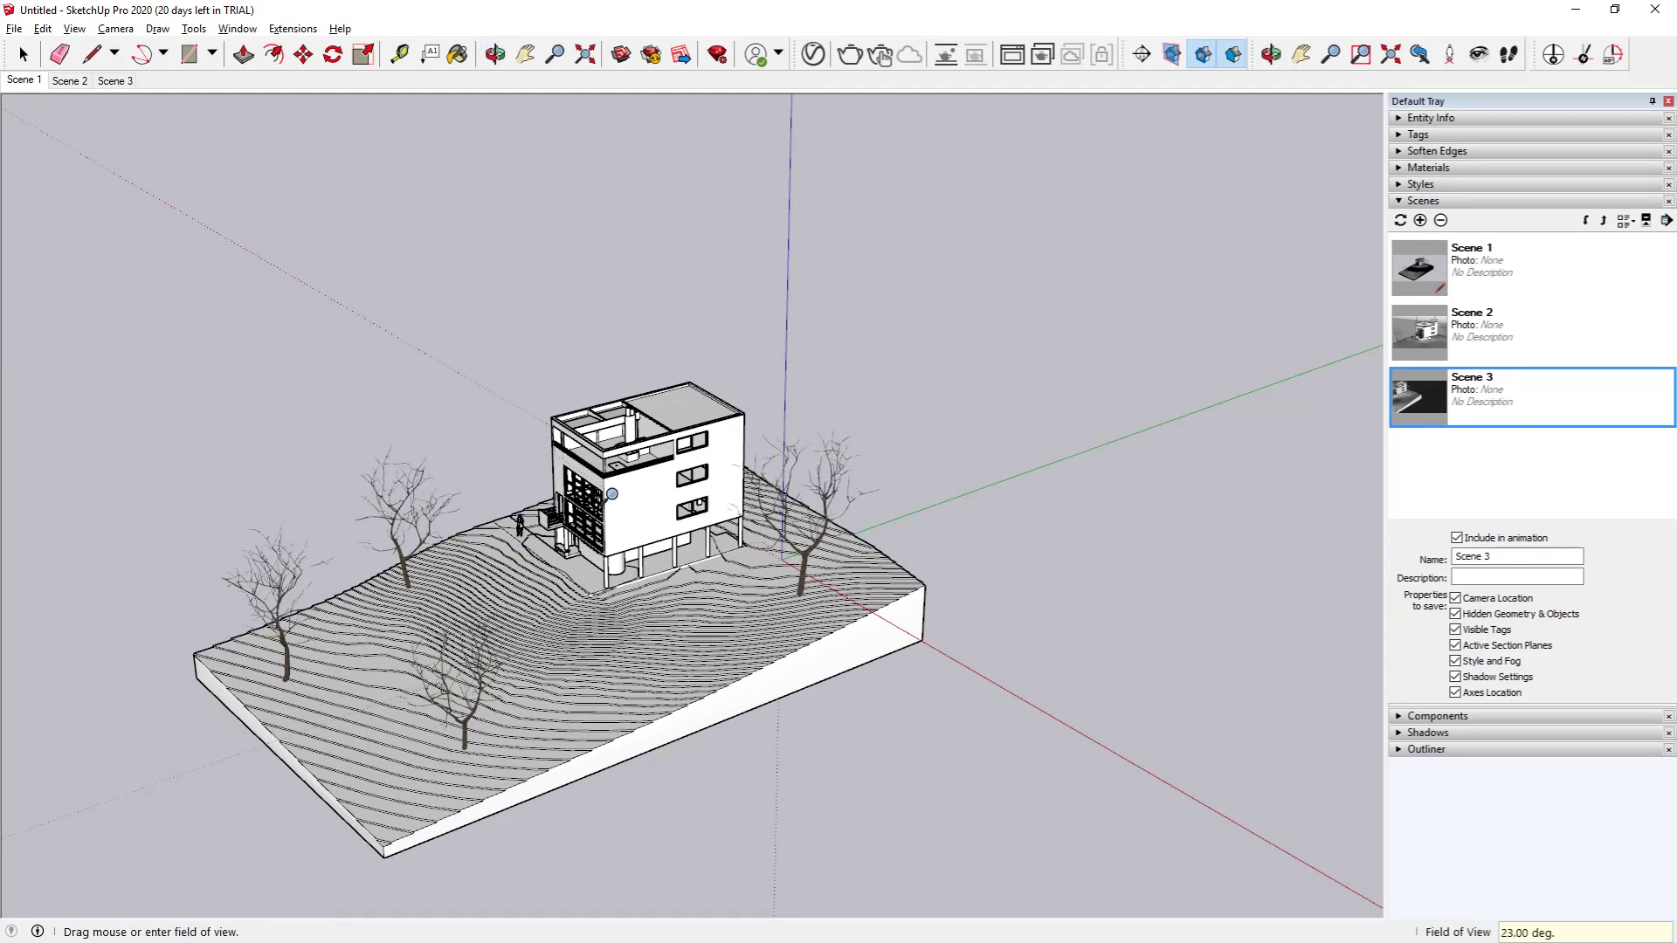
scroll(595, 473, "up", 5)
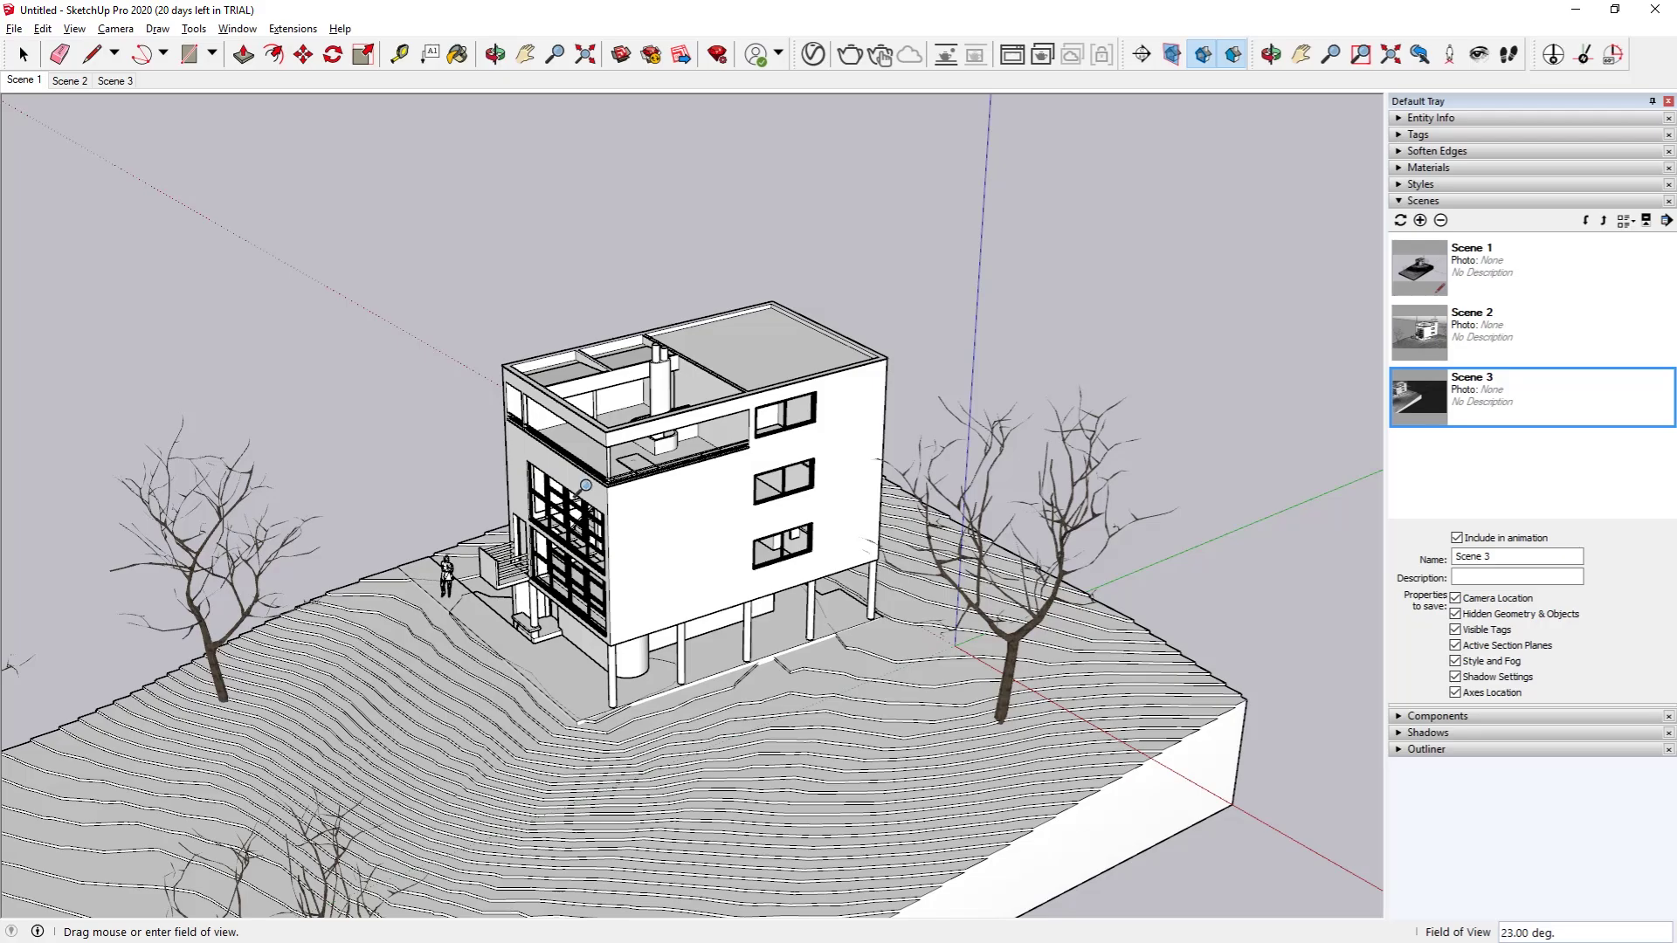
middle_click_drag(595, 479, 781, 423)
scroll(805, 407, "up", 5)
scroll(786, 419, "down", 4)
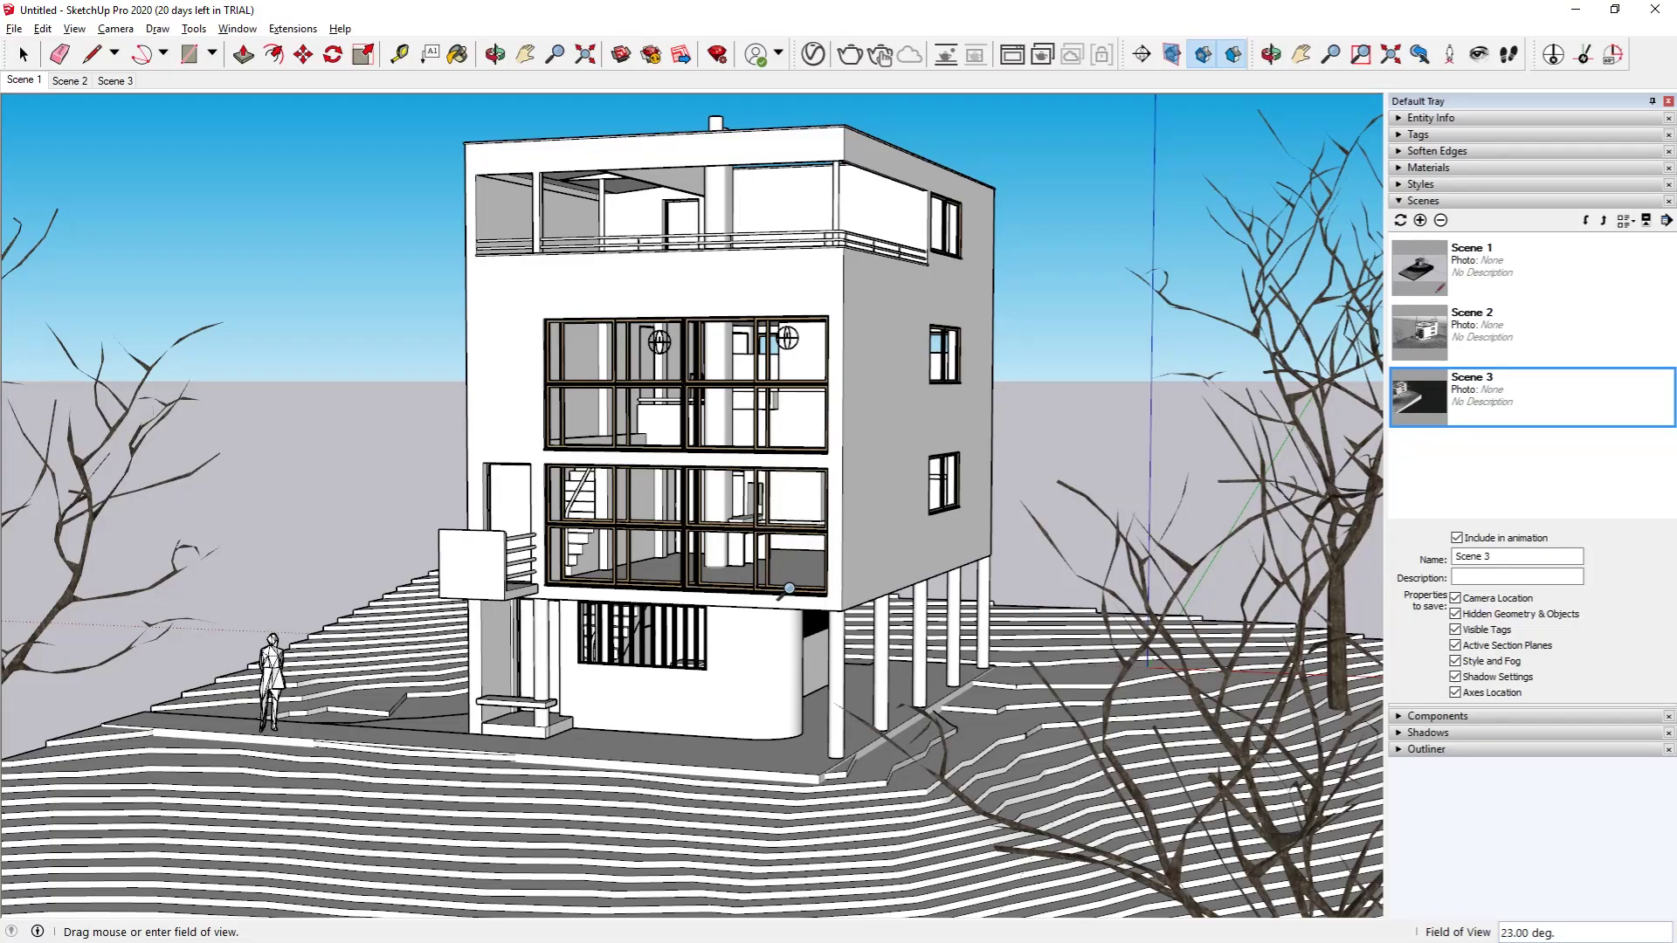
scroll(786, 594, "down", 3)
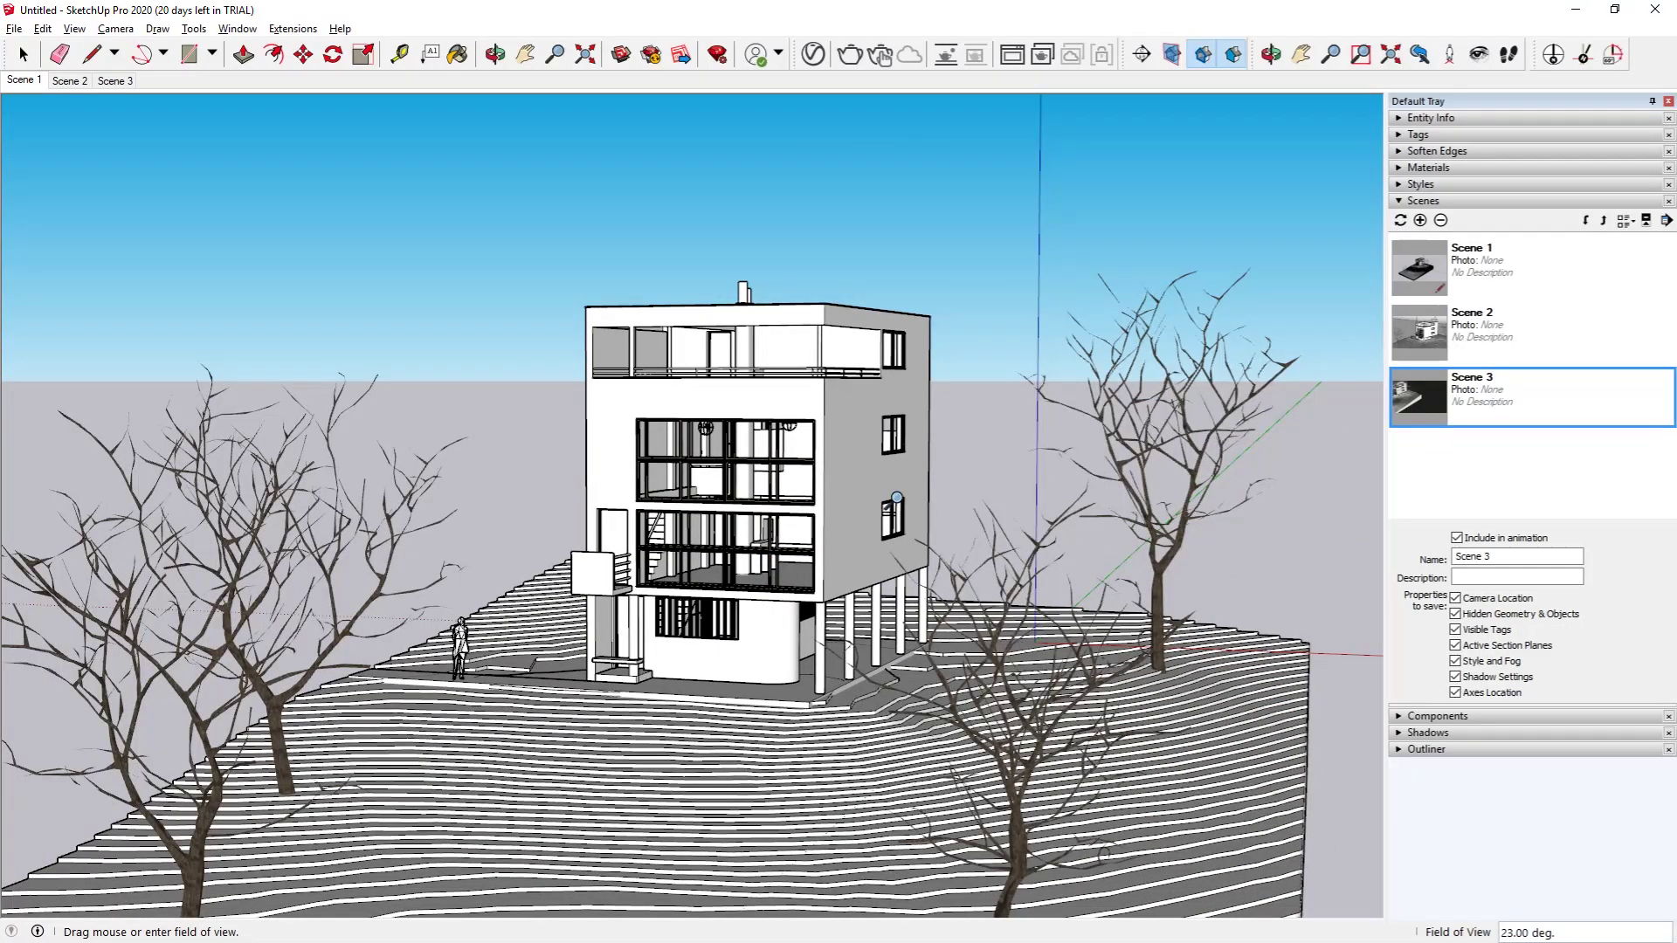
middle_click_drag(895, 499, 690, 417)
Try a 35-degree field of view and return it to 23 degrees.
key("z")
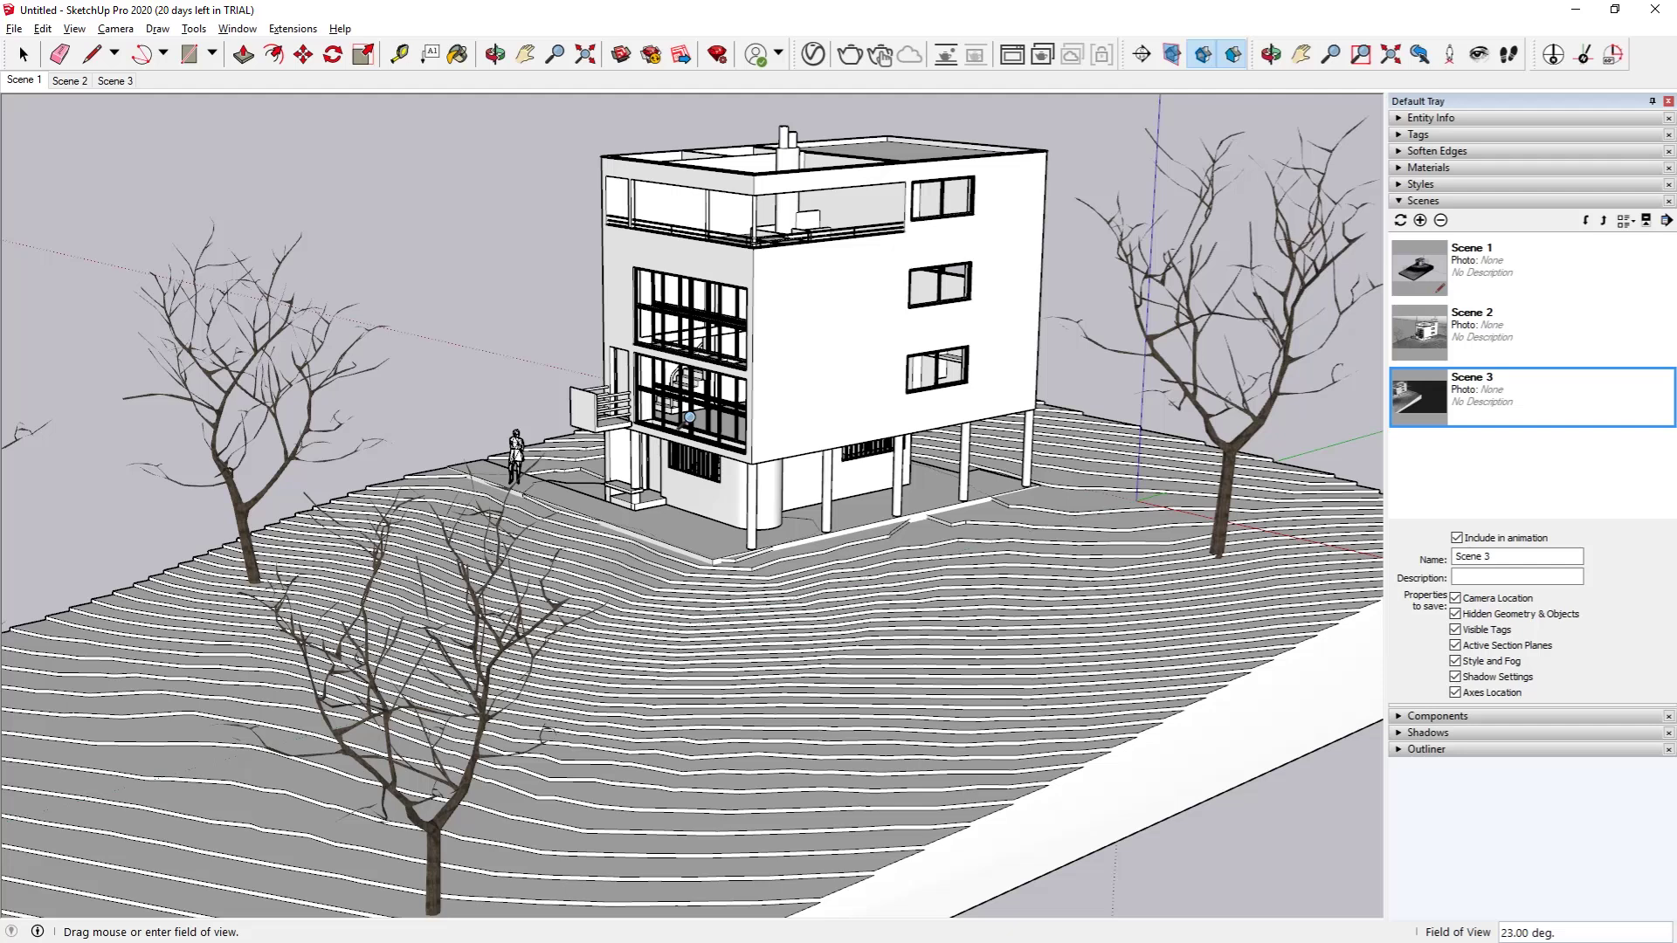
type("35")
key("Return")
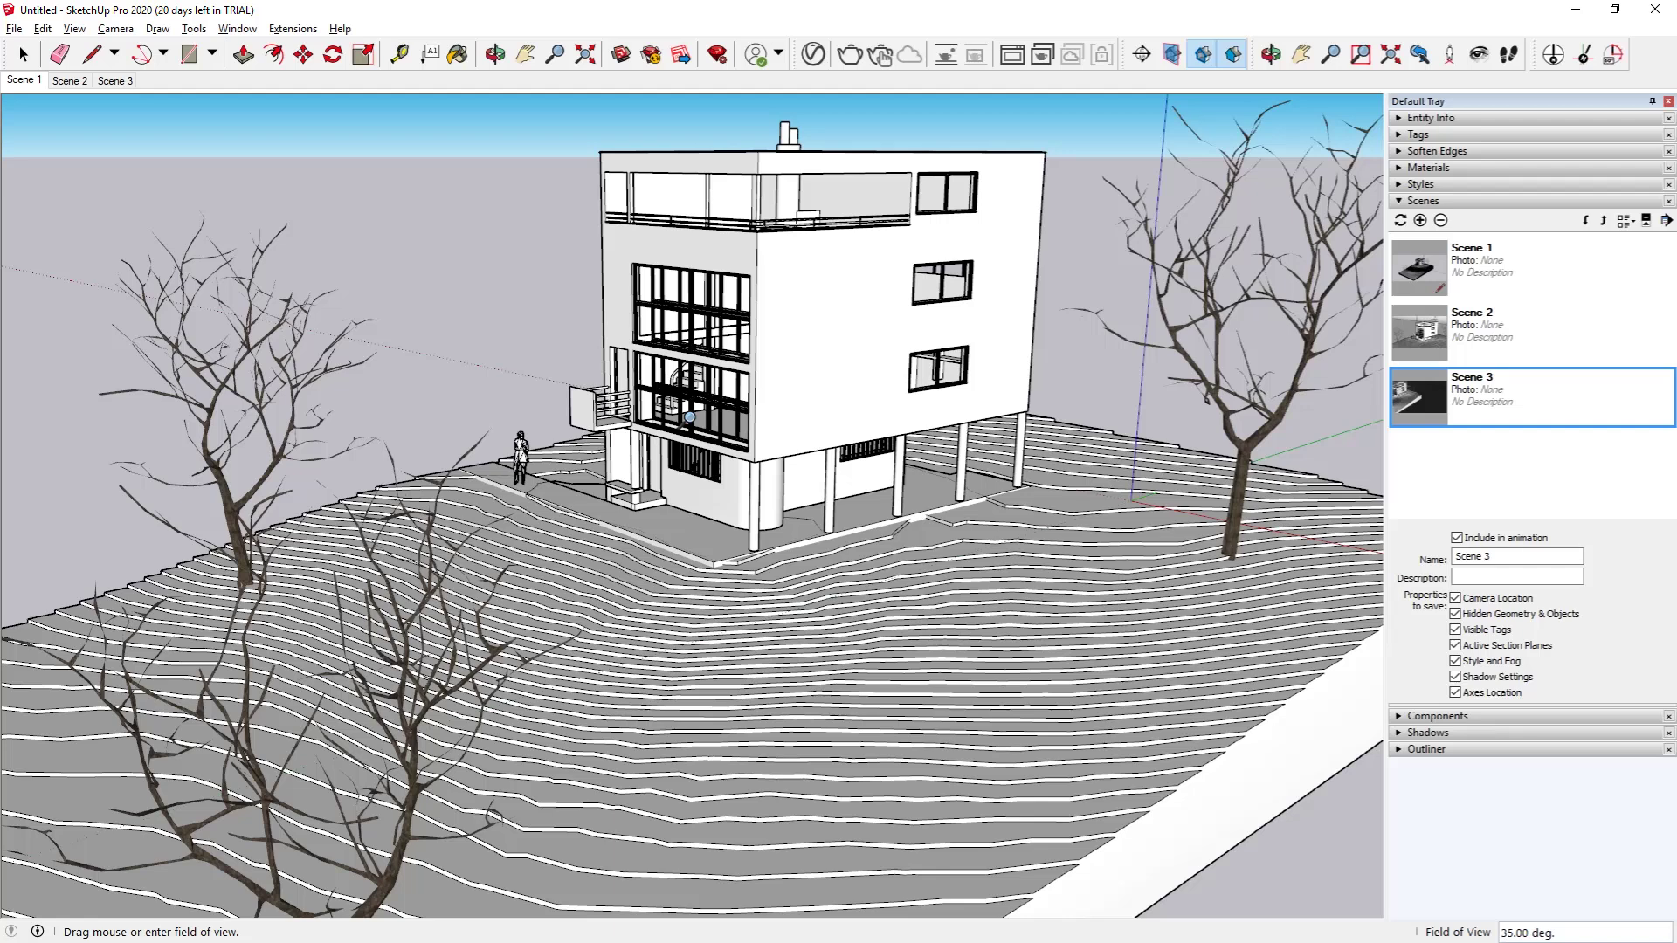
type("23")
key("Return")
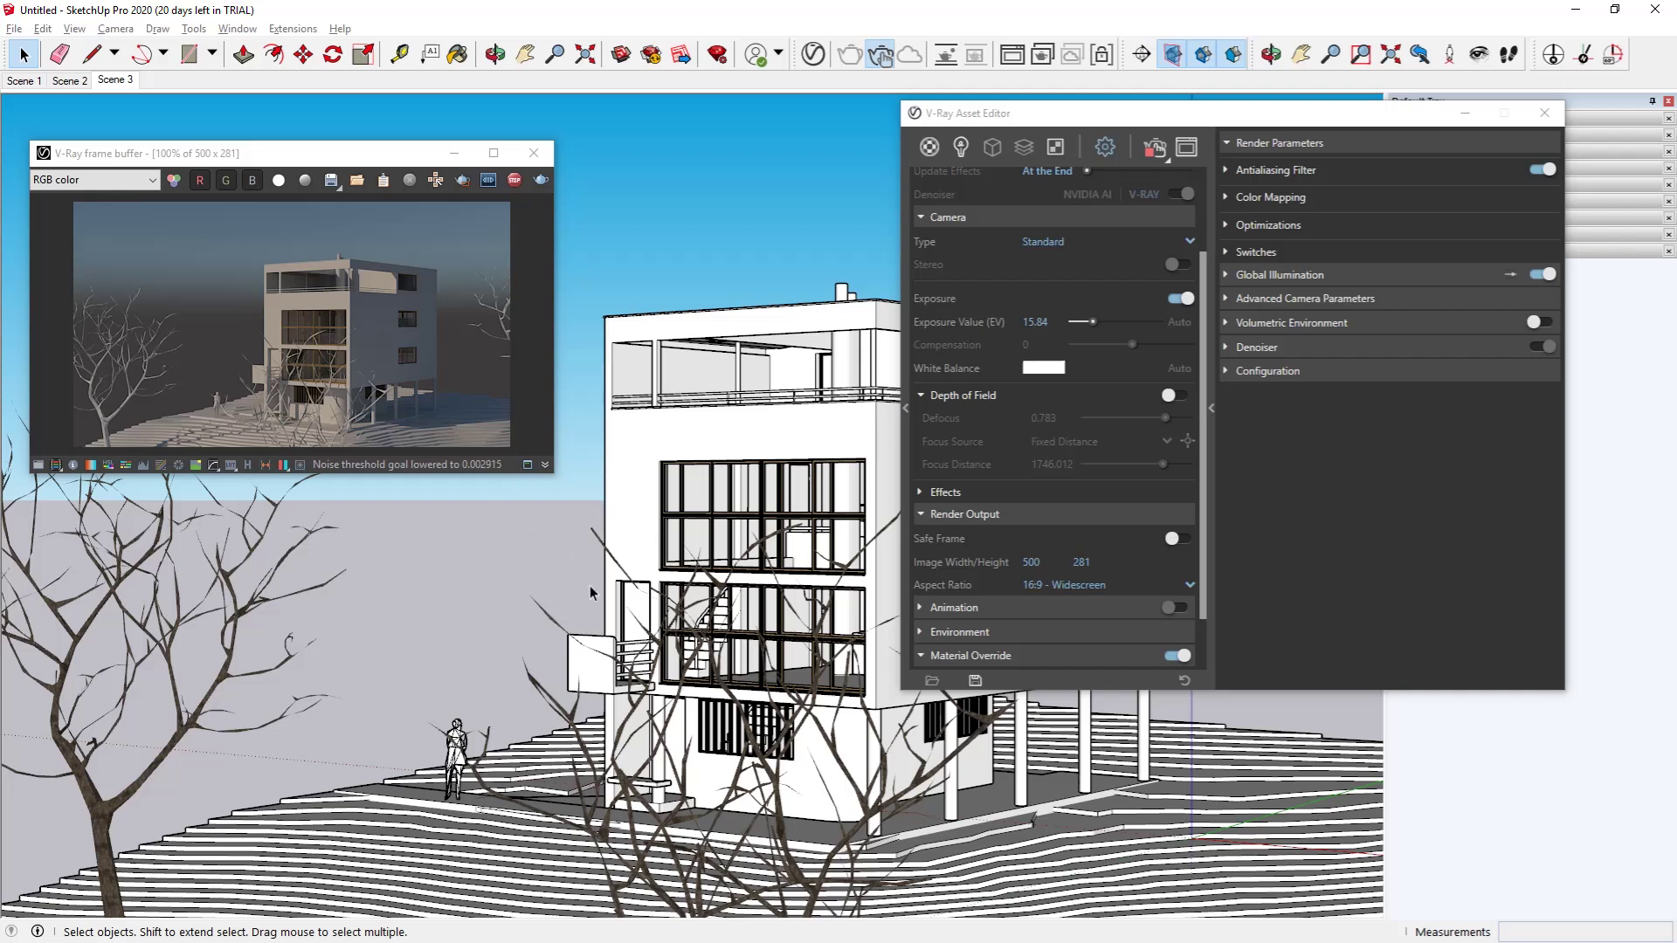
Enable Depth of Field in the V-Ray camera settings, pick a focus point on the house, and set Defocus to 0.622.
left_click(1177, 398)
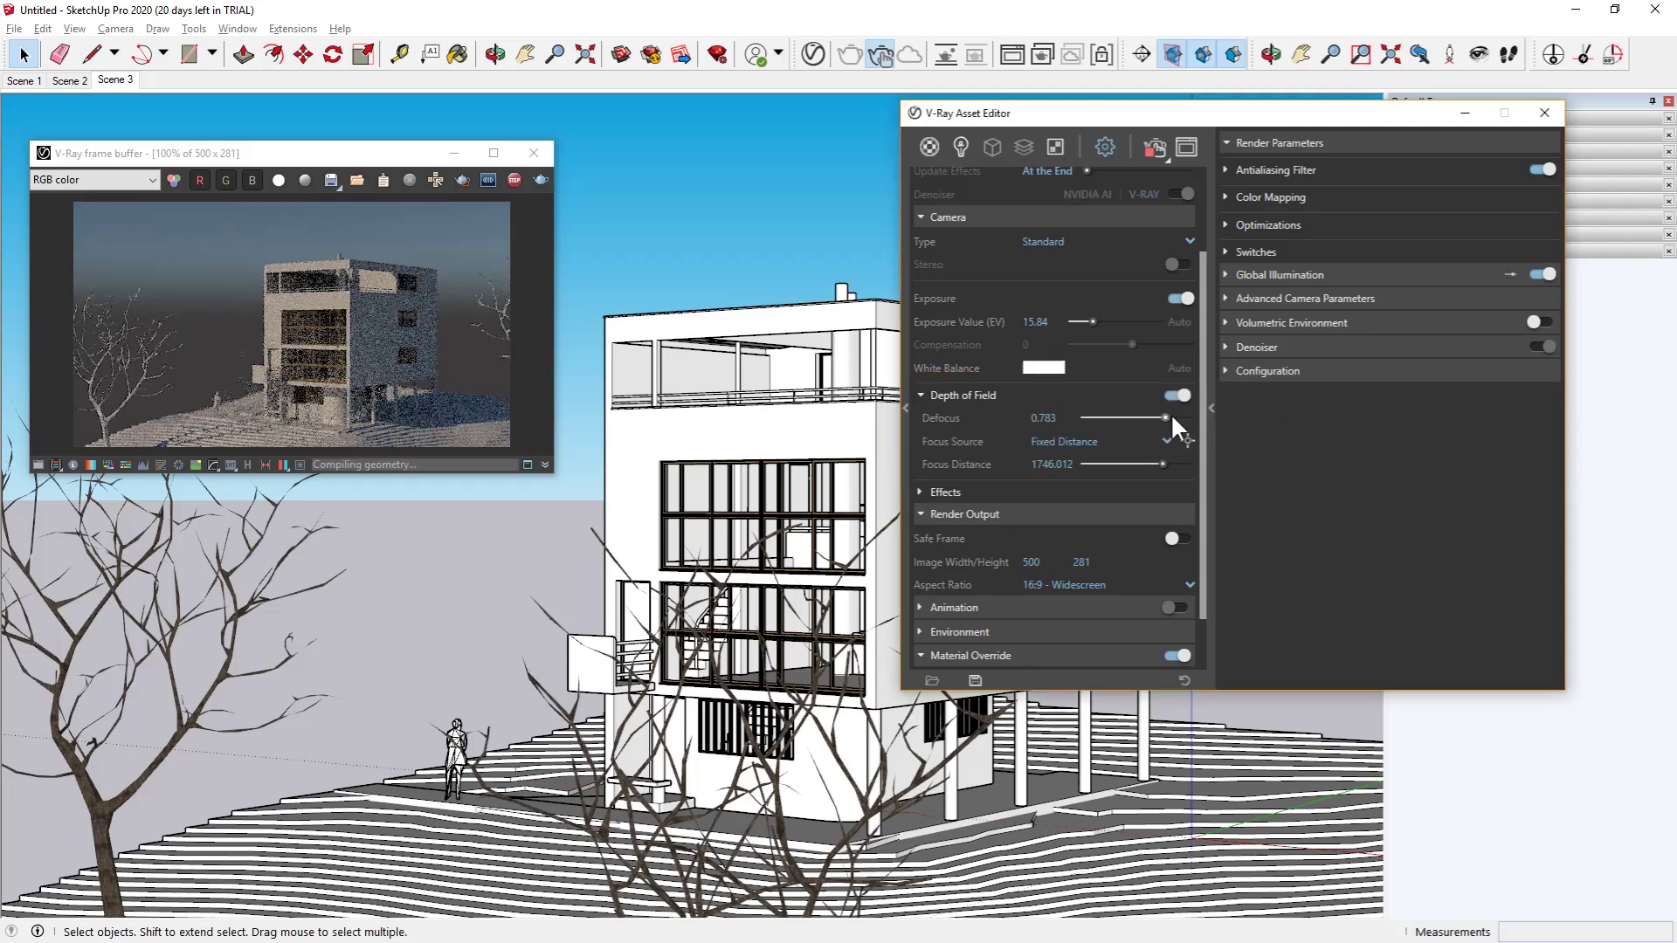
left_click(1187, 441)
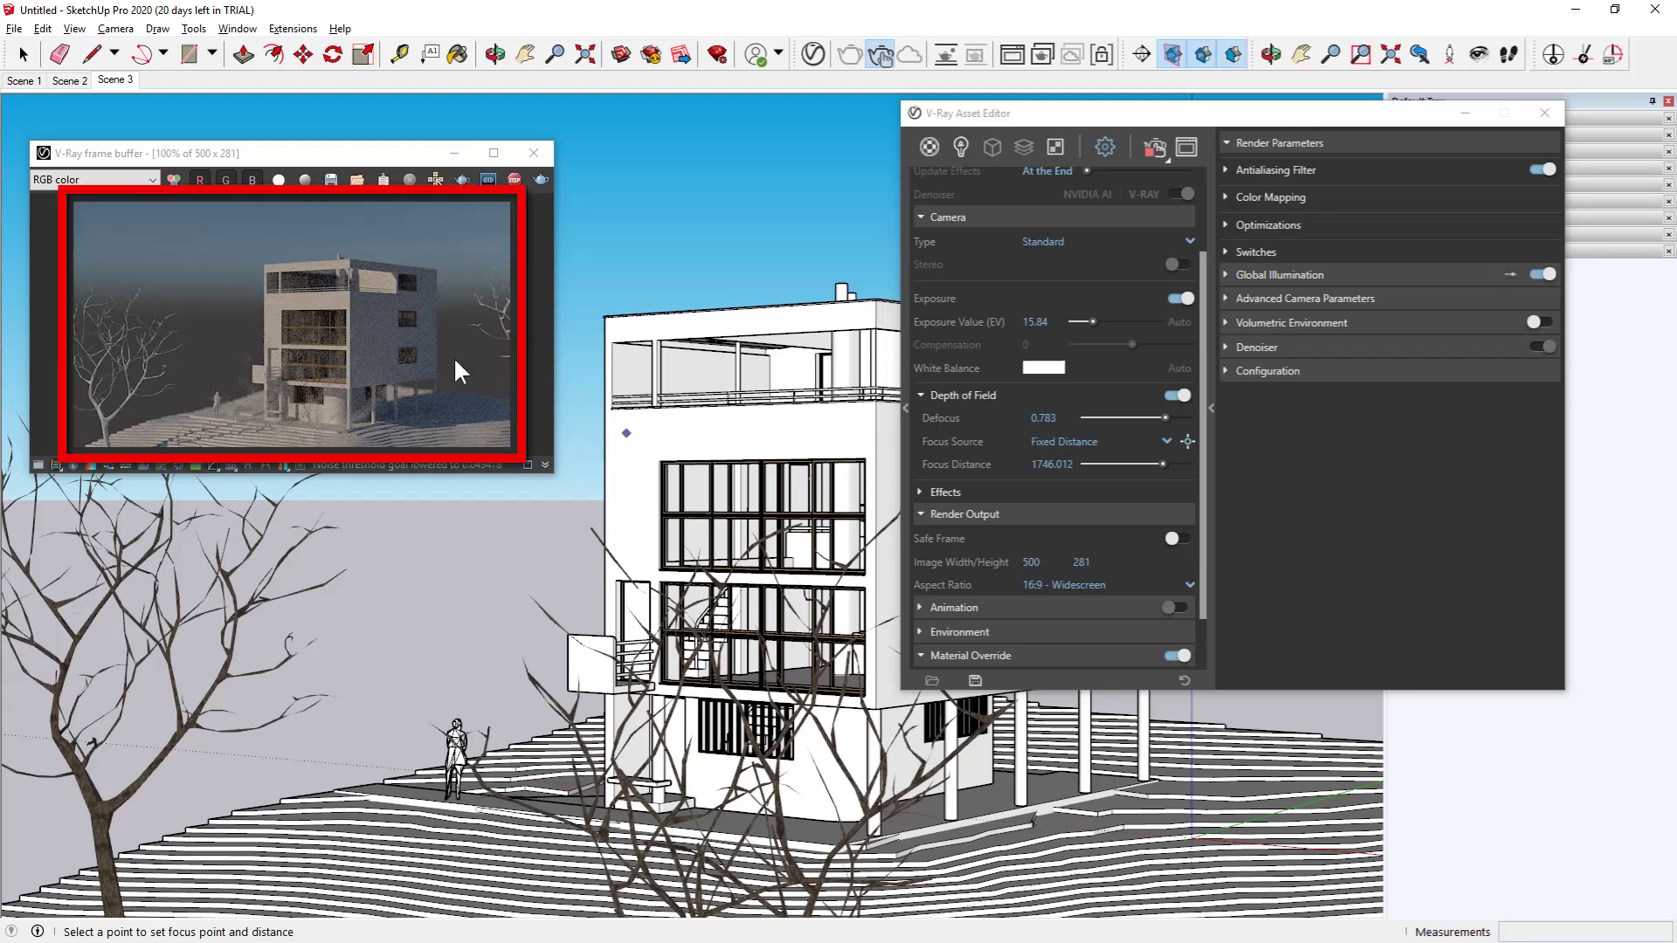
left_click_drag(1163, 416, 1201, 416)
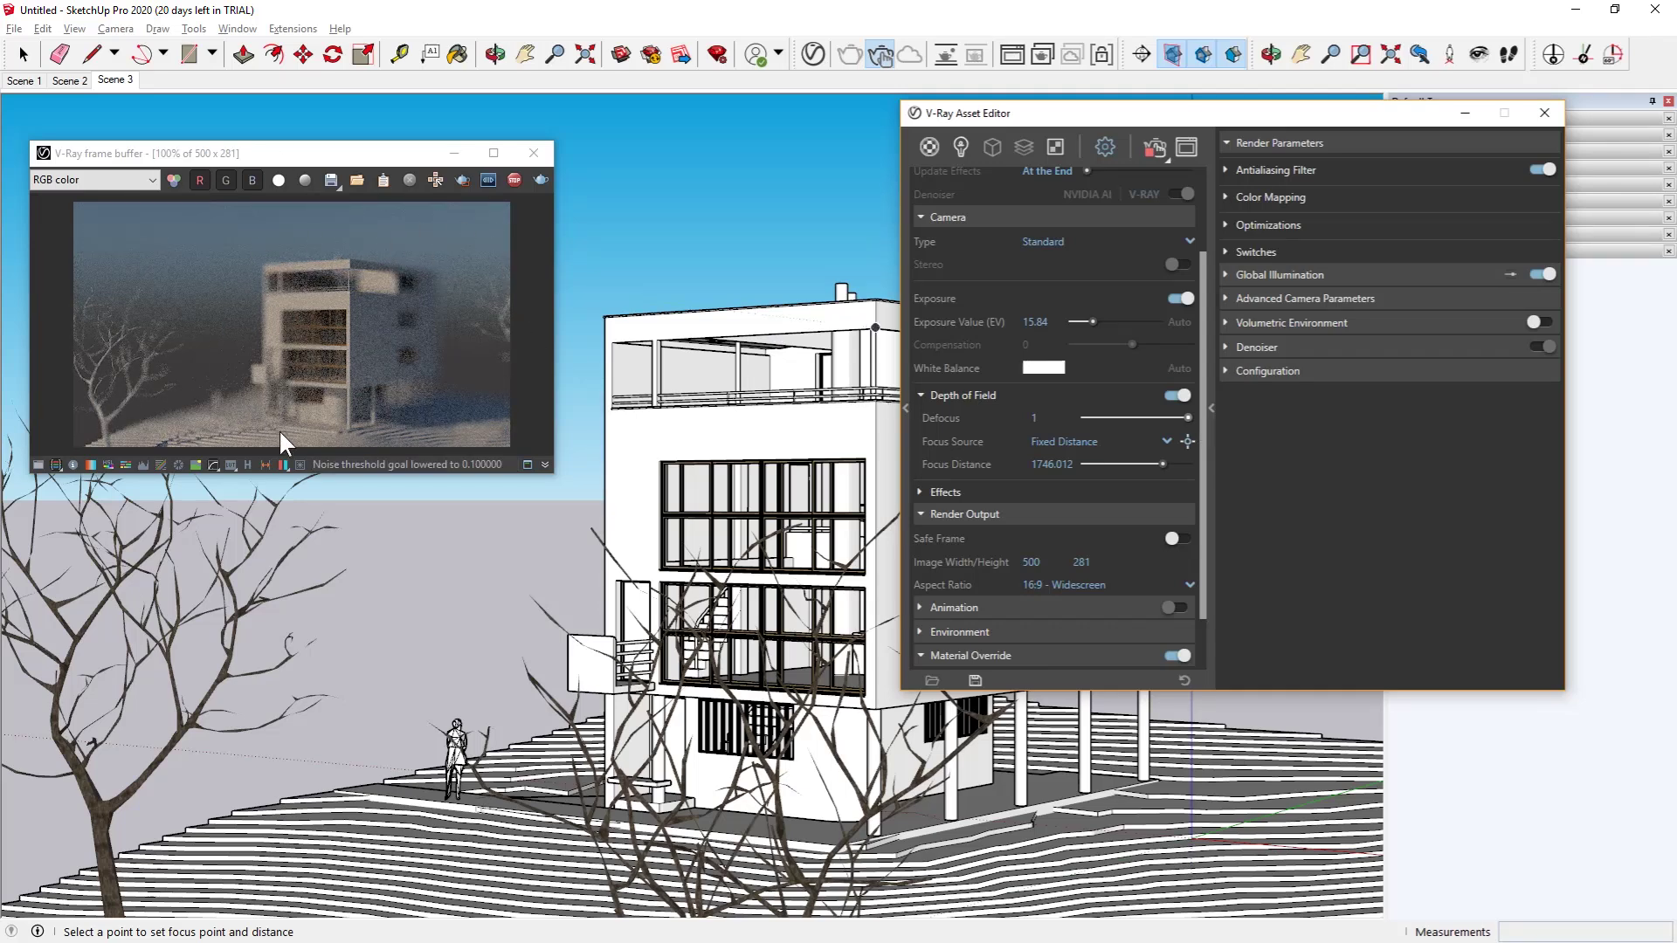
left_click(1153, 416)
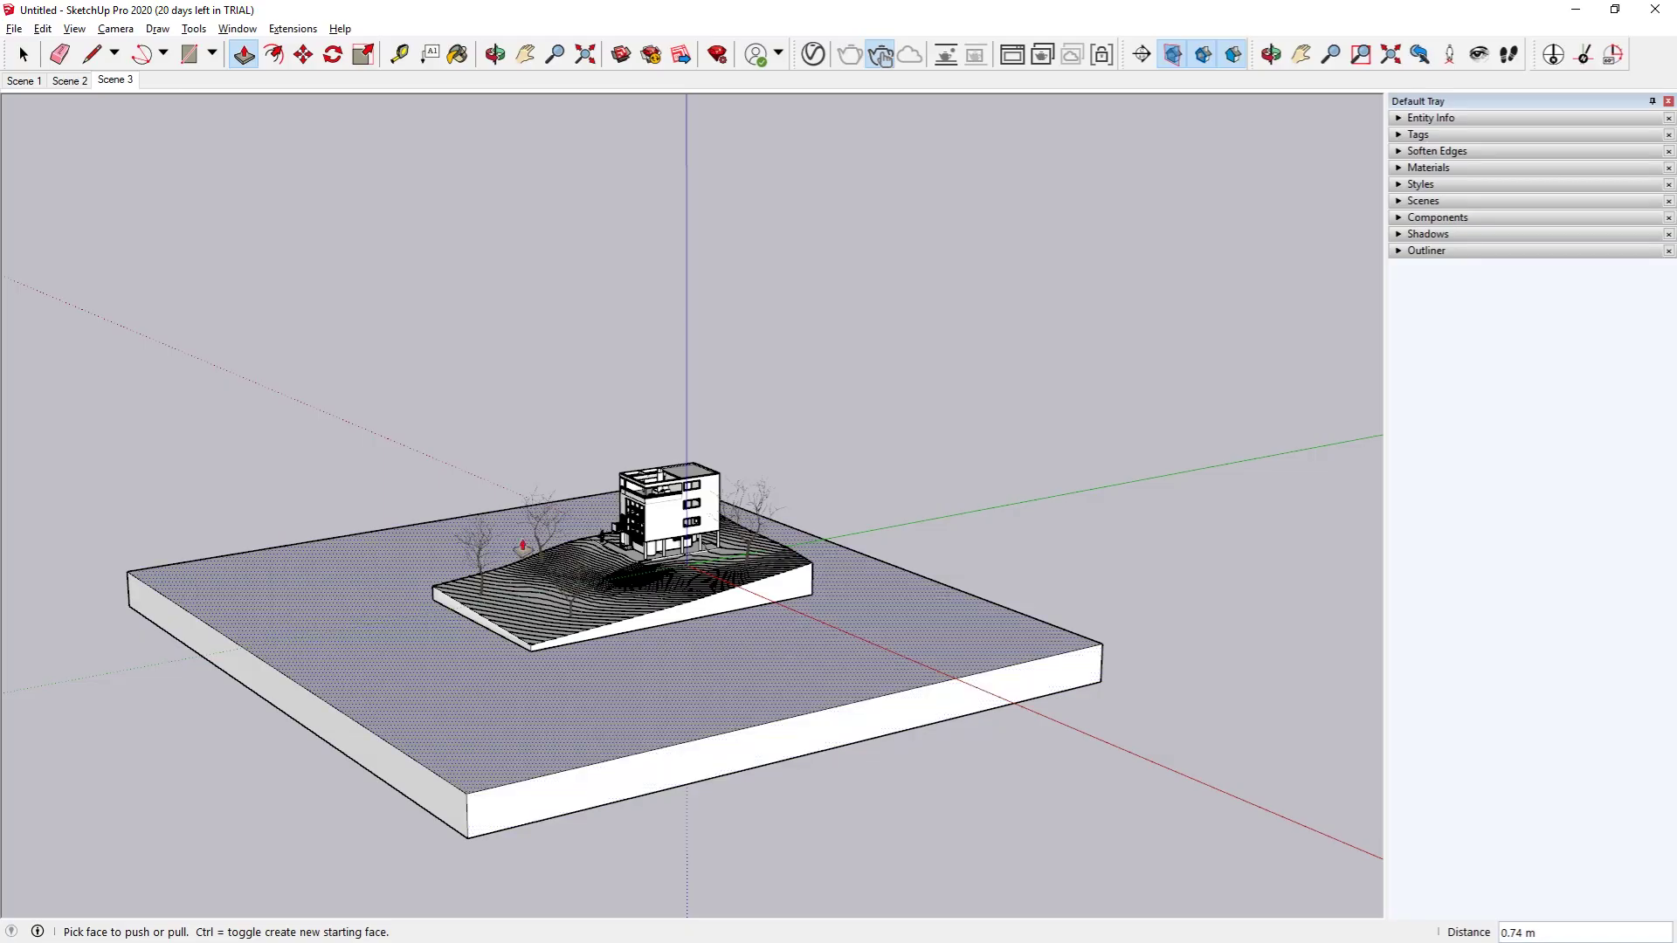
Draw an arc on the backdrop's side face joining floor and back wall, and start scaling the curved backdrop group.
mouse_move(474, 782)
middle_mouse_down()
mouse_move(794, 763)
mouse_move(647, 804)
mouse_move(786, 693)
middle_mouse_up()
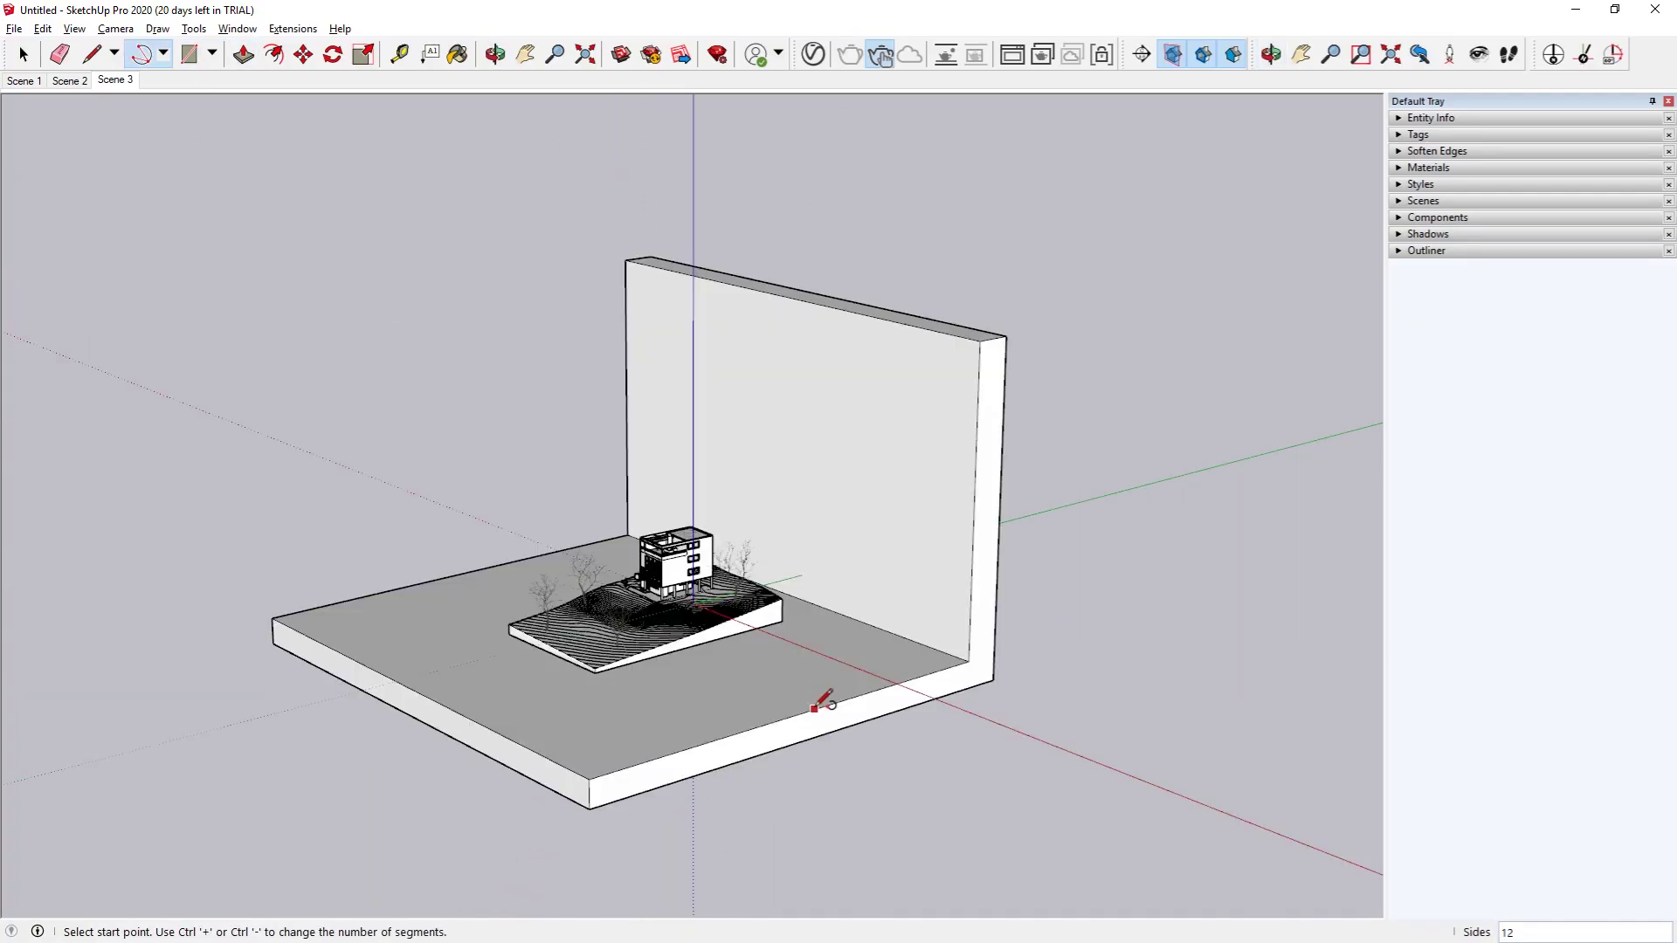
left_click(815, 708)
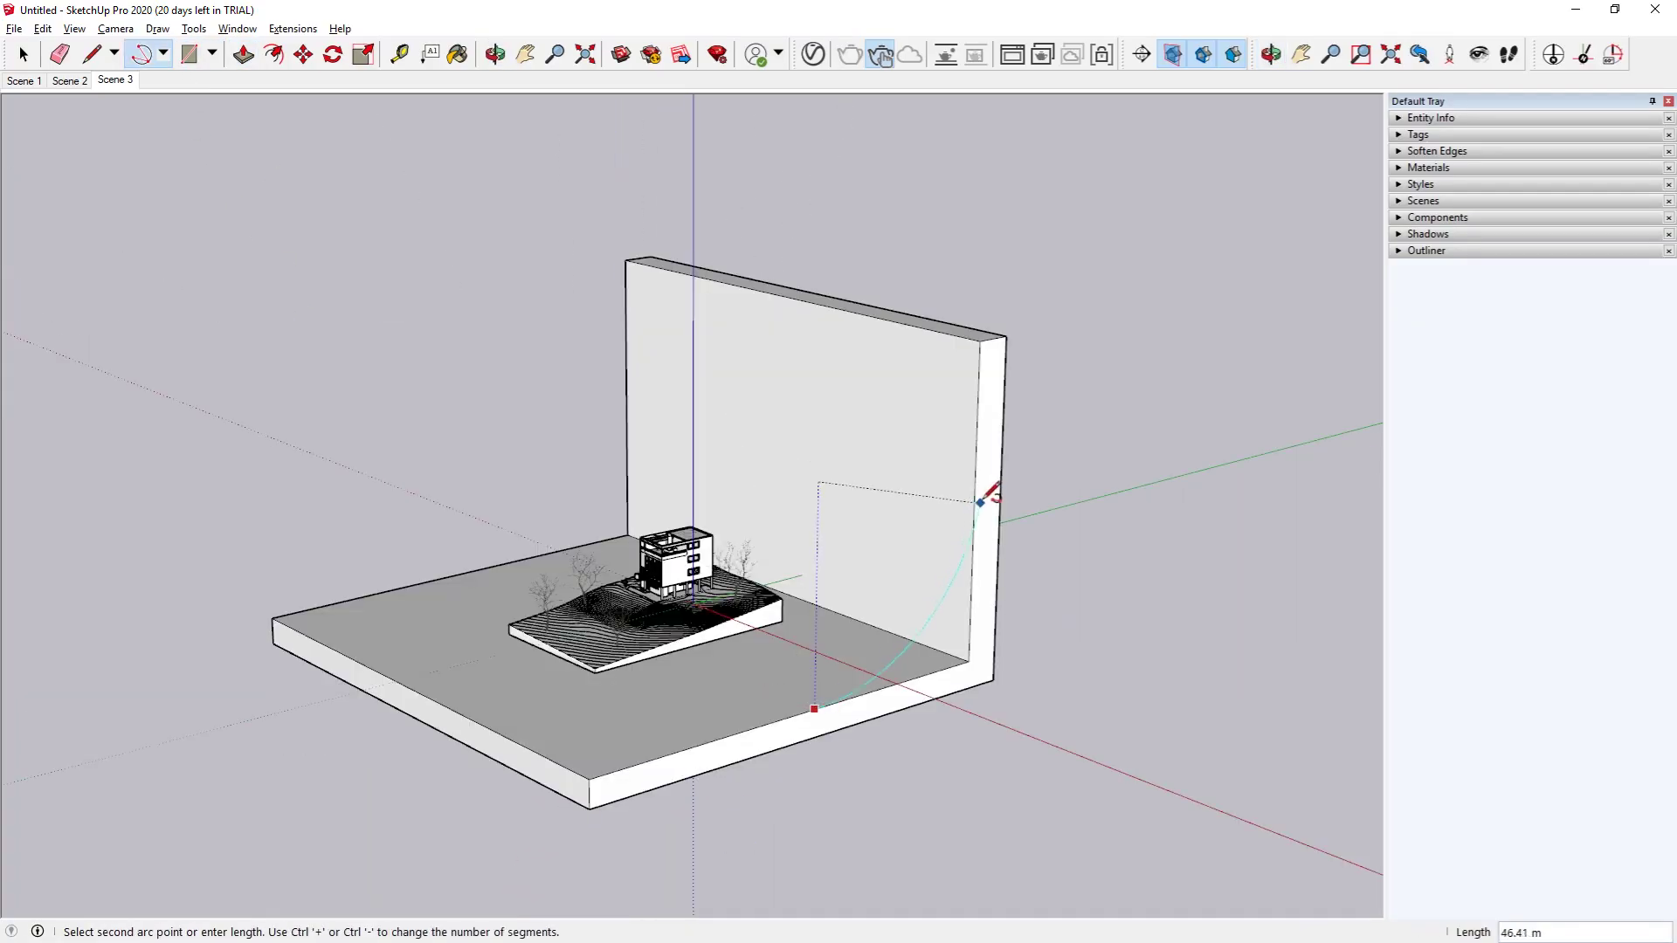
left_click(979, 453)
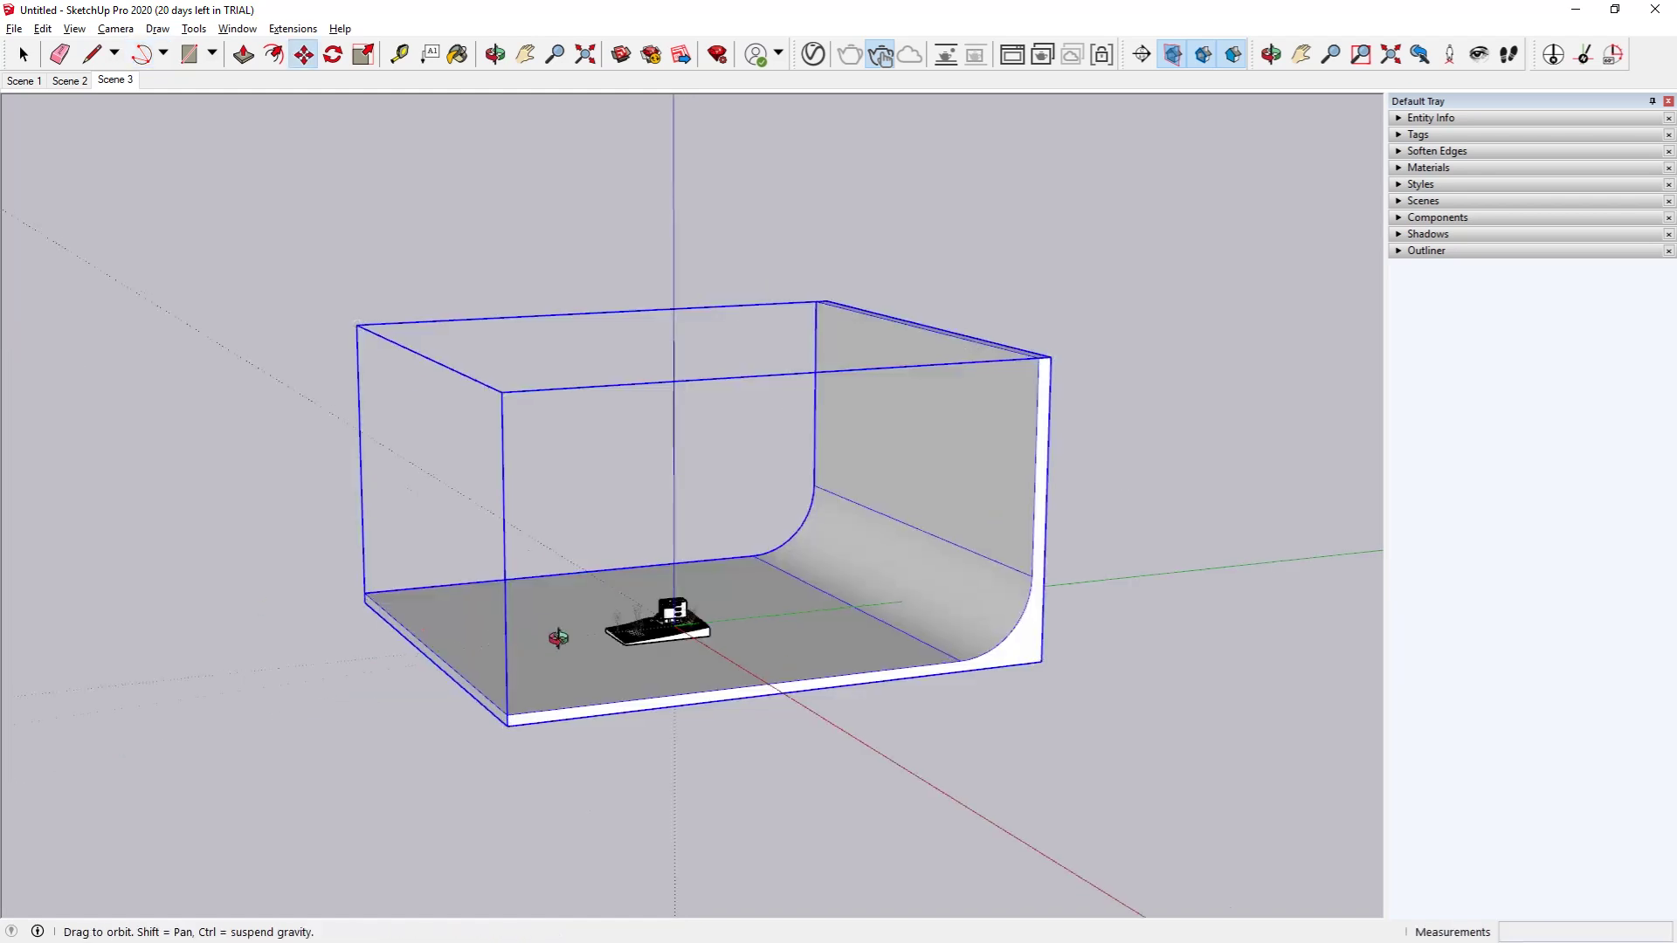
key("m")
middle_click_drag(553, 636, 359, 225)
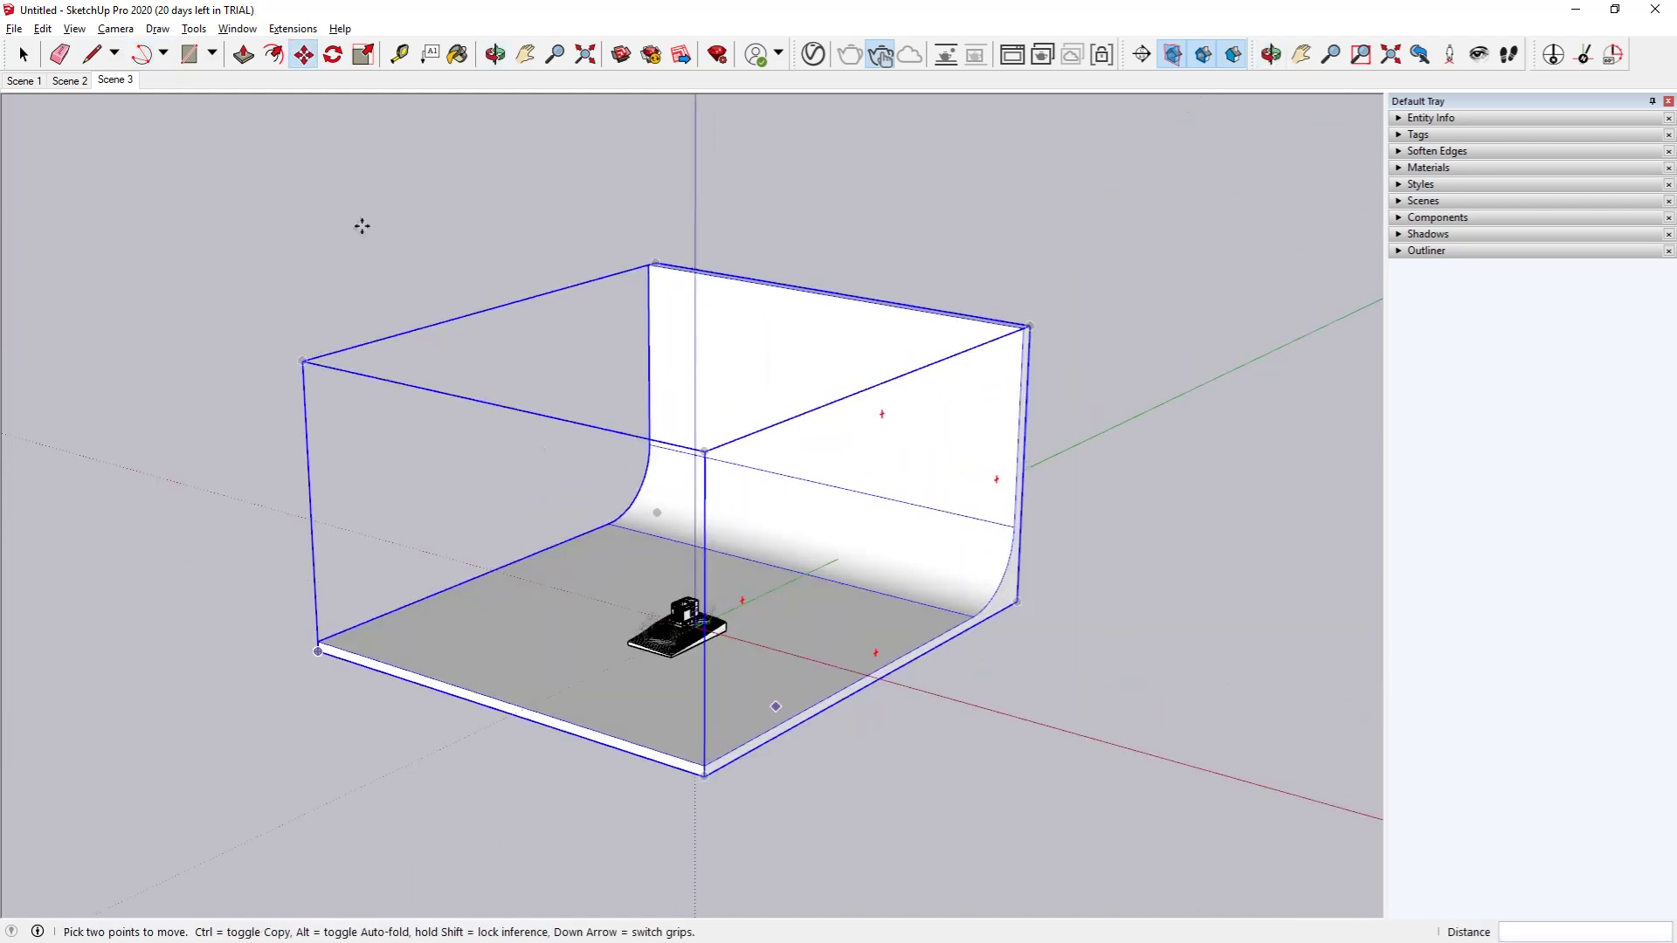
left_click(363, 55)
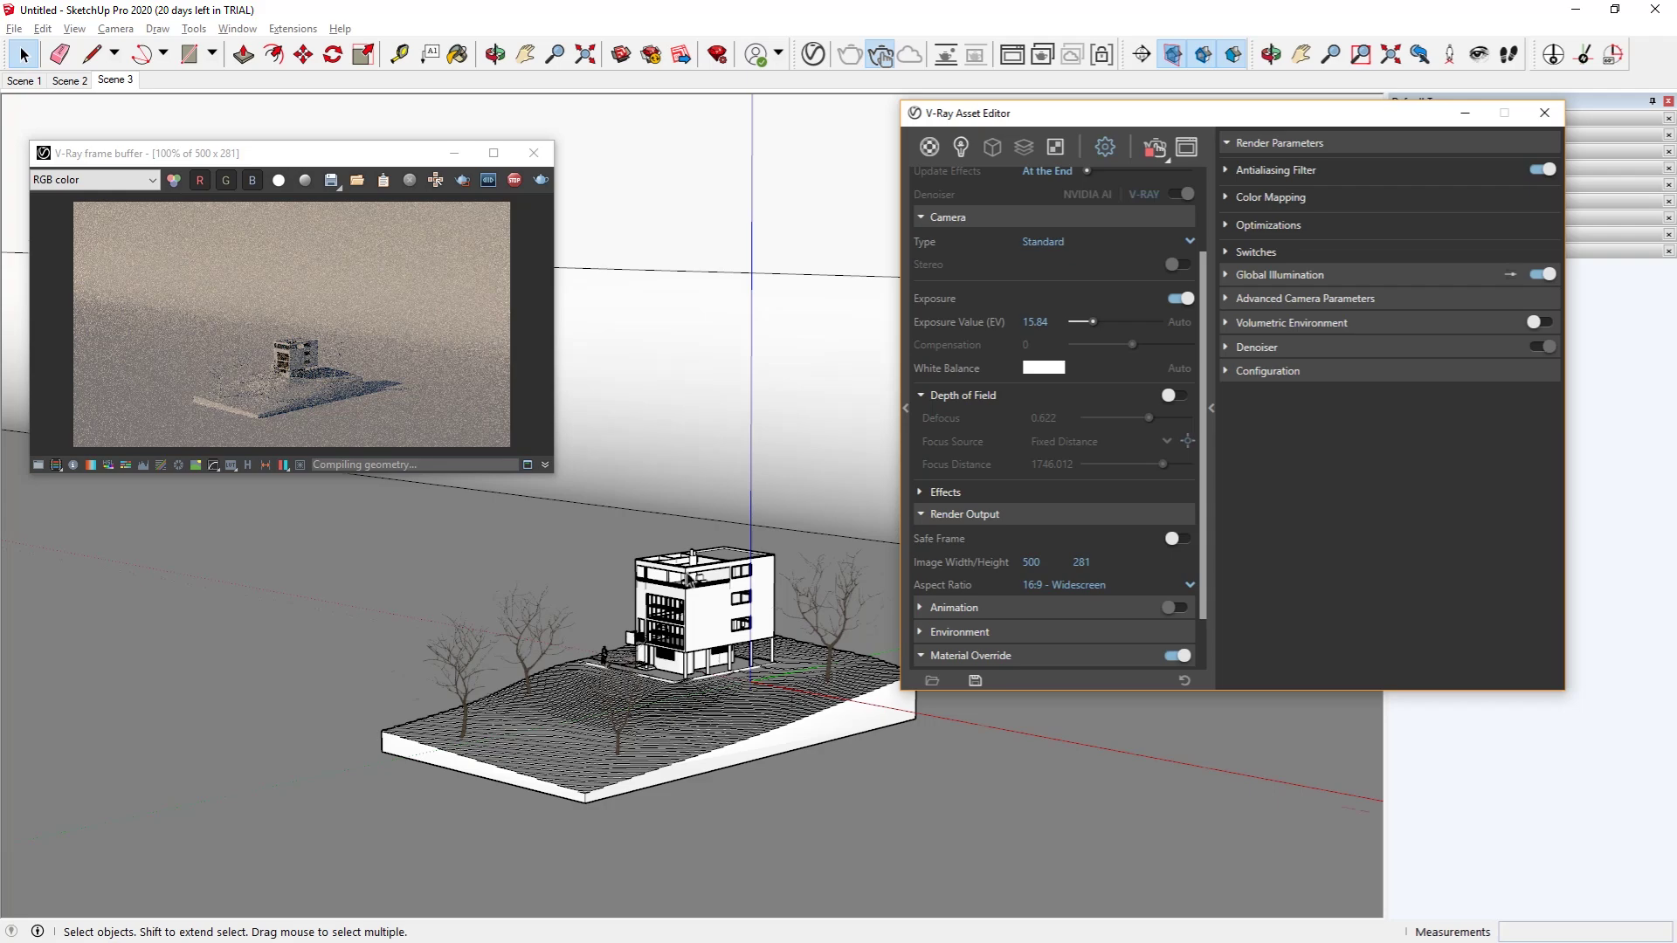
Exclude the fONDO backdrop material from the override by disabling Can be Overridden.
middle_click_drag(694, 641, 829, 643)
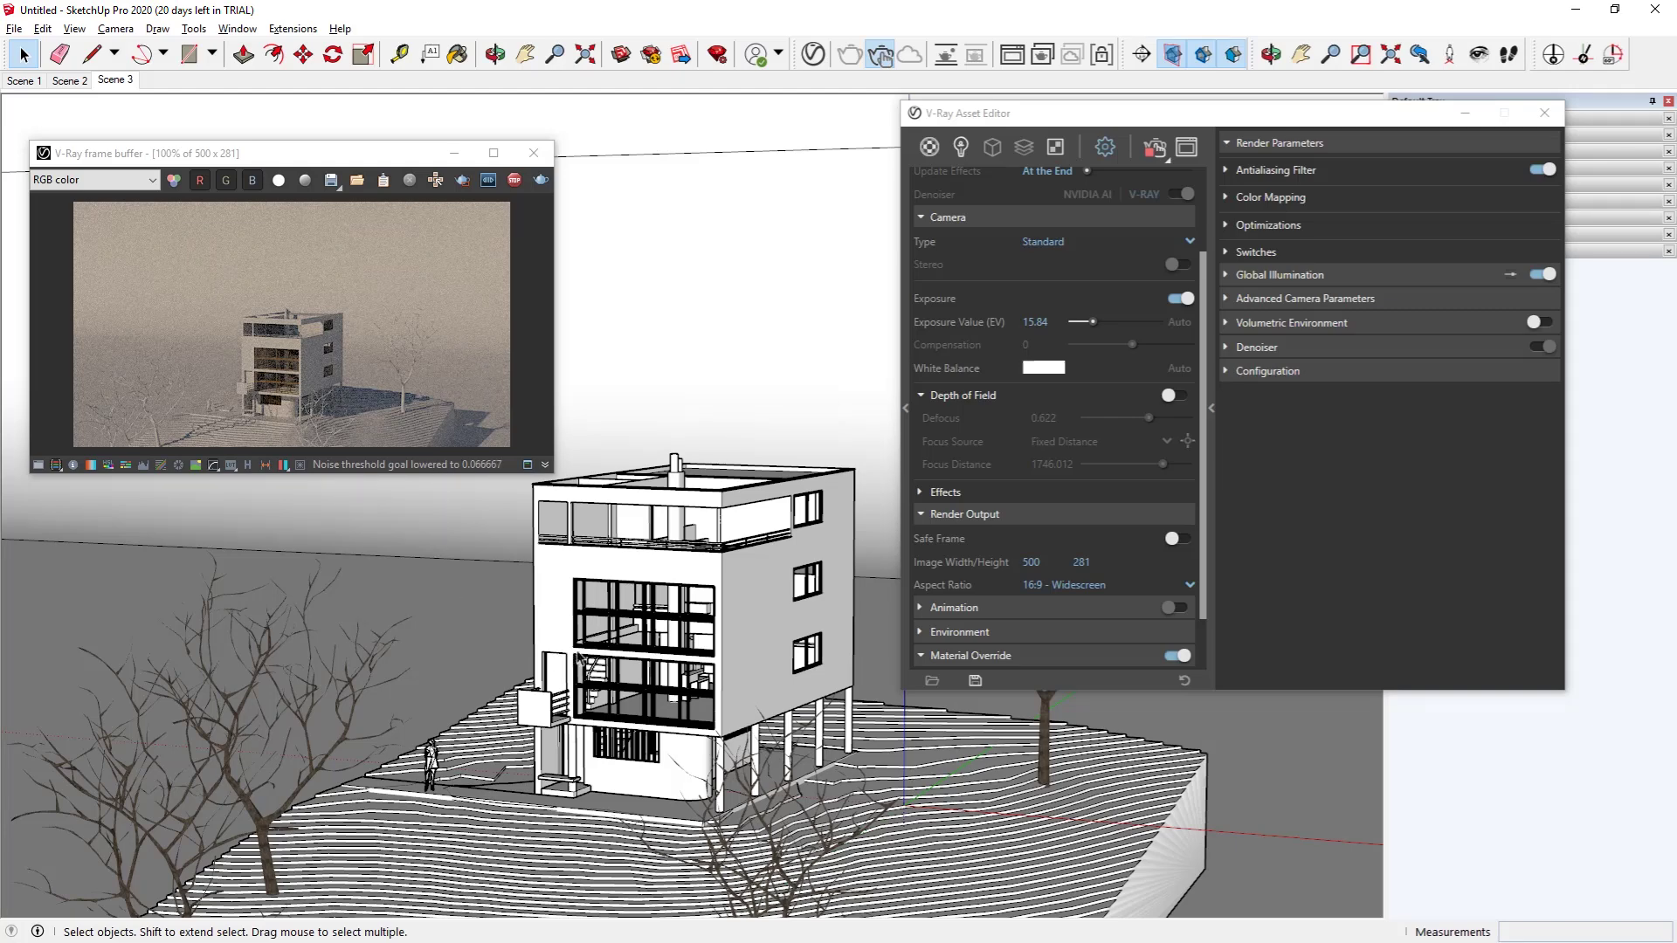
scroll(615, 635, "down", 3)
scroll(734, 572, "down", 2)
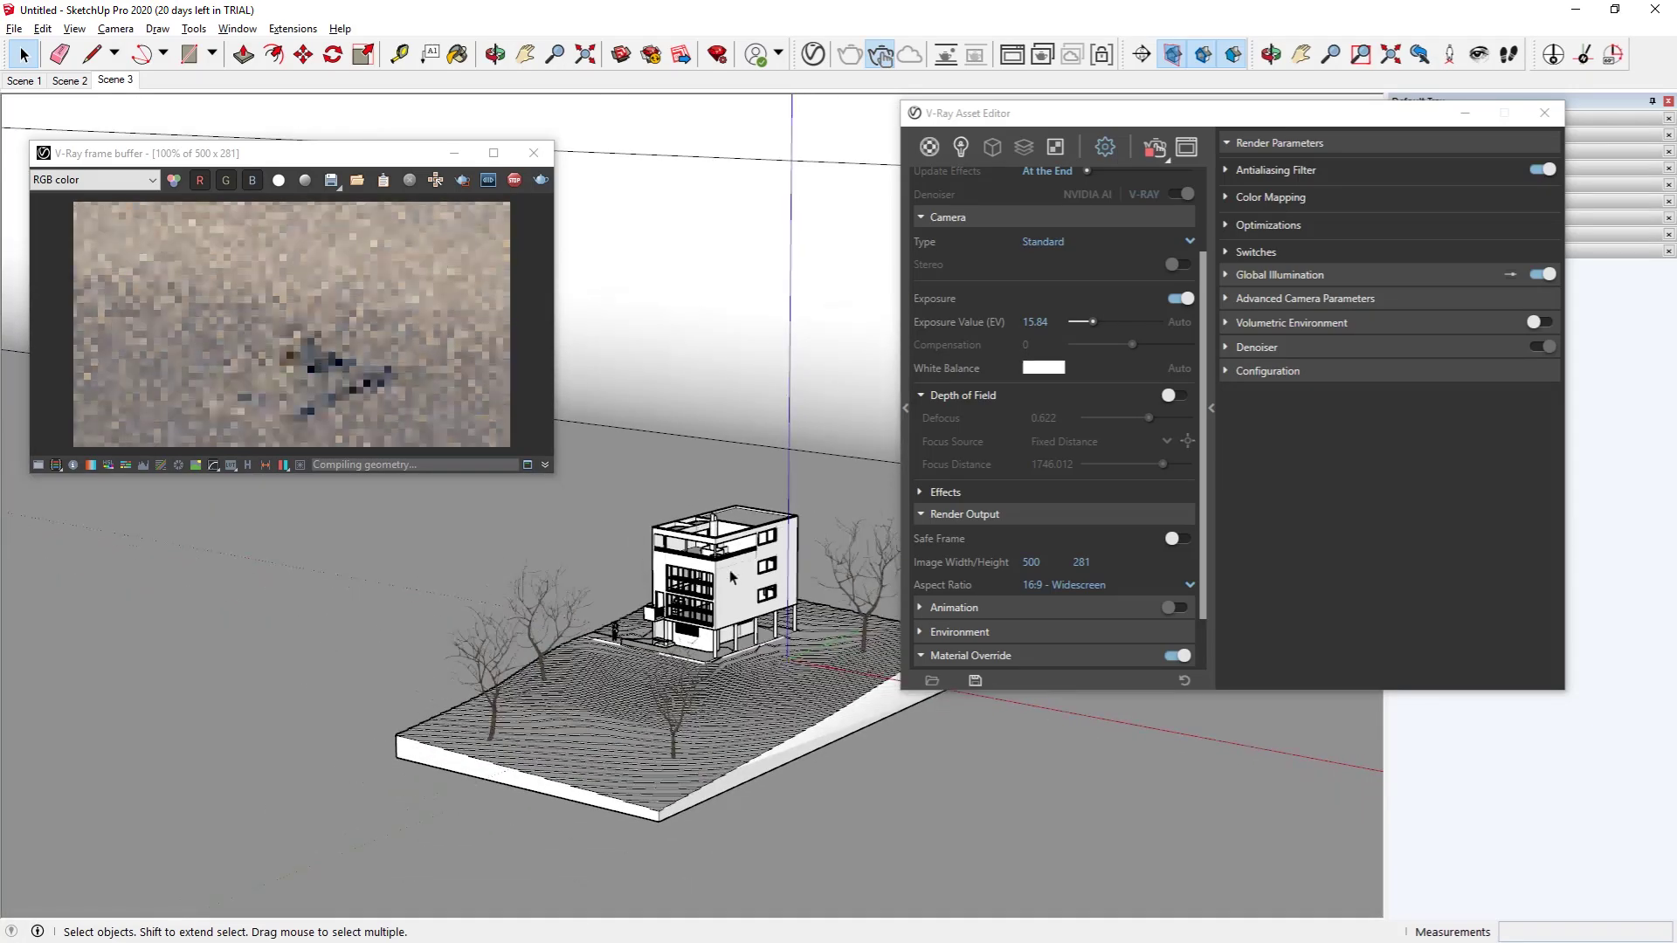
middle_click_drag(732, 577, 751, 419)
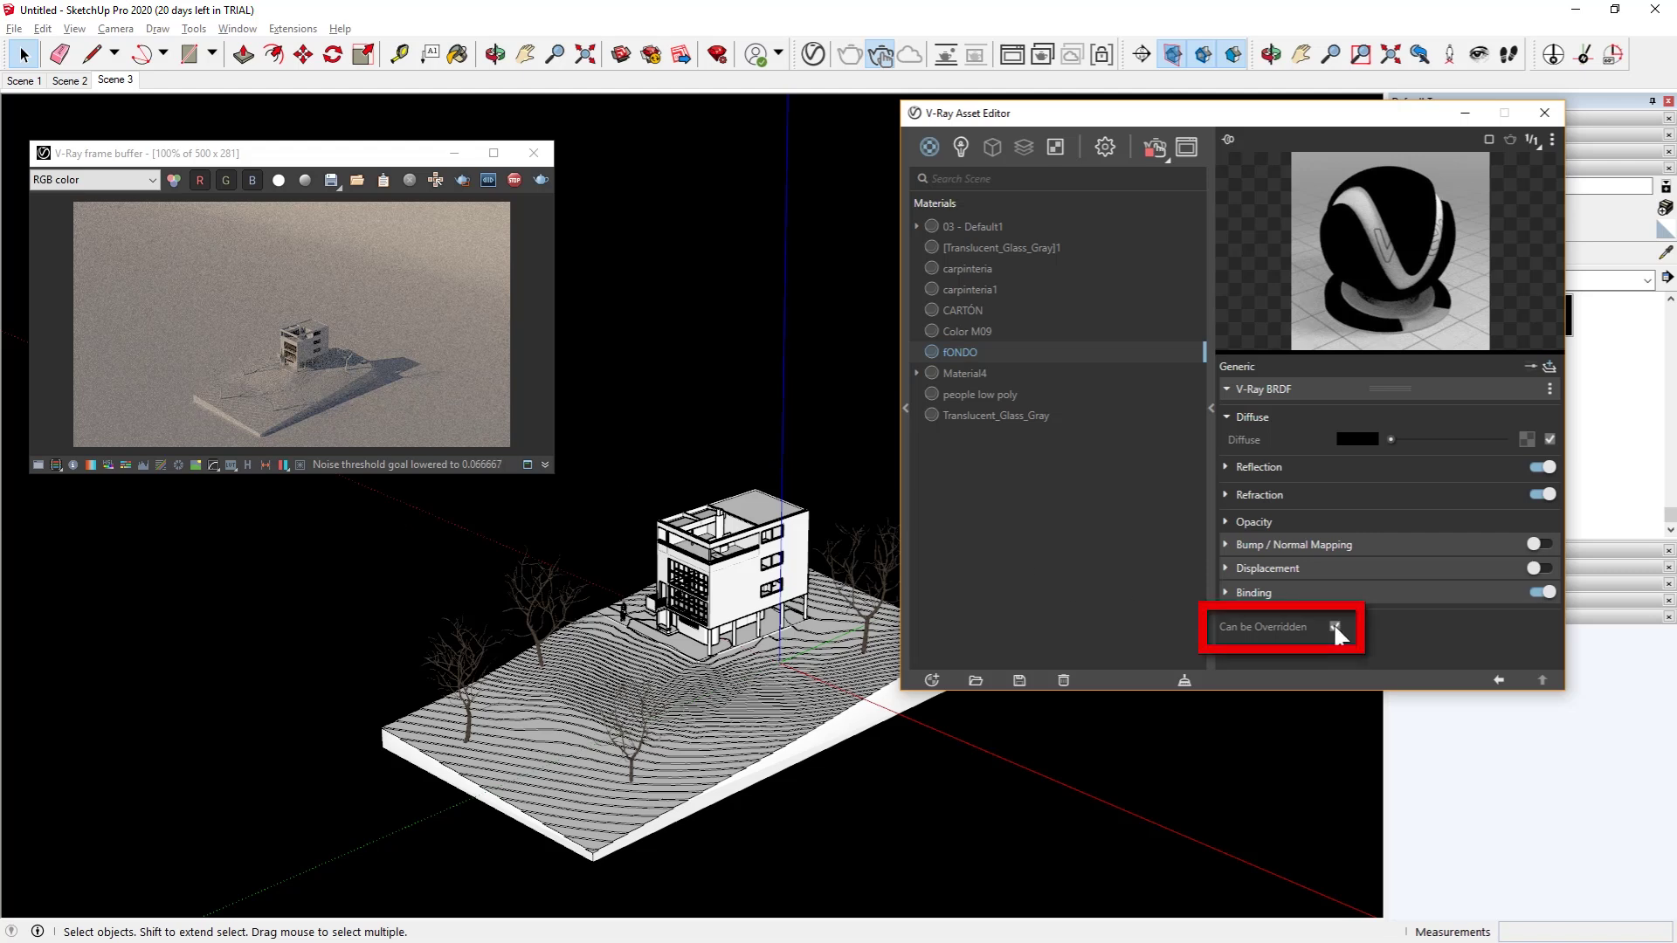
left_click(1334, 626)
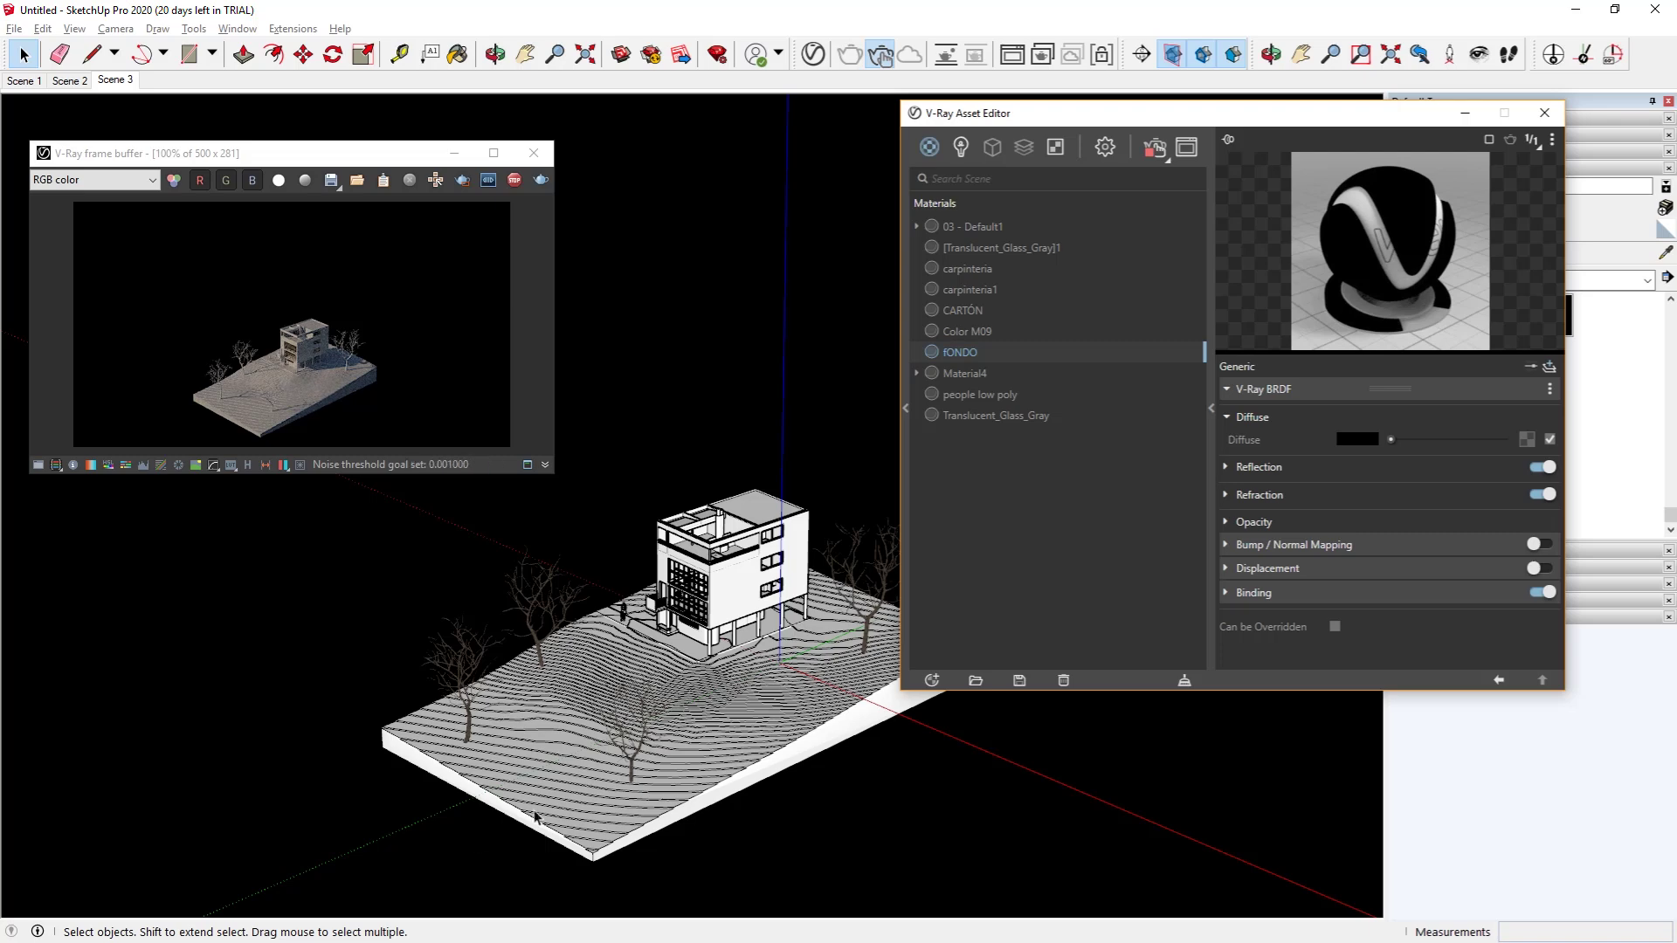
scroll(602, 786, "up", 5)
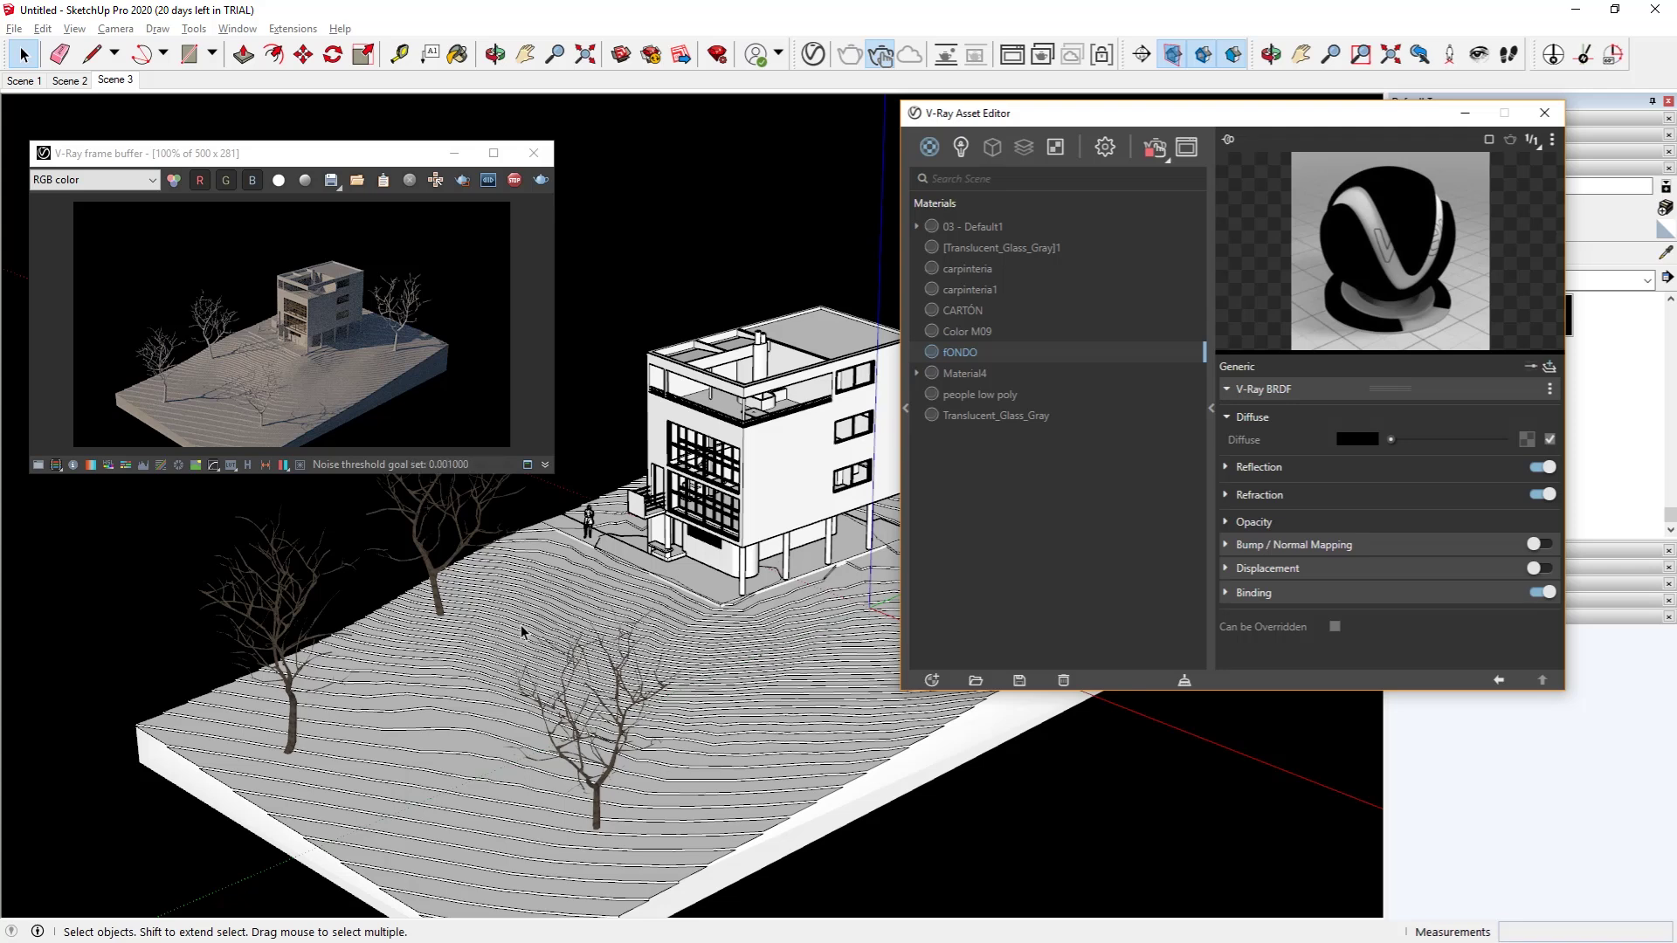
Set the SunLight's Intensity Multiplier to 0.
left_click(962, 145)
left_click(973, 225)
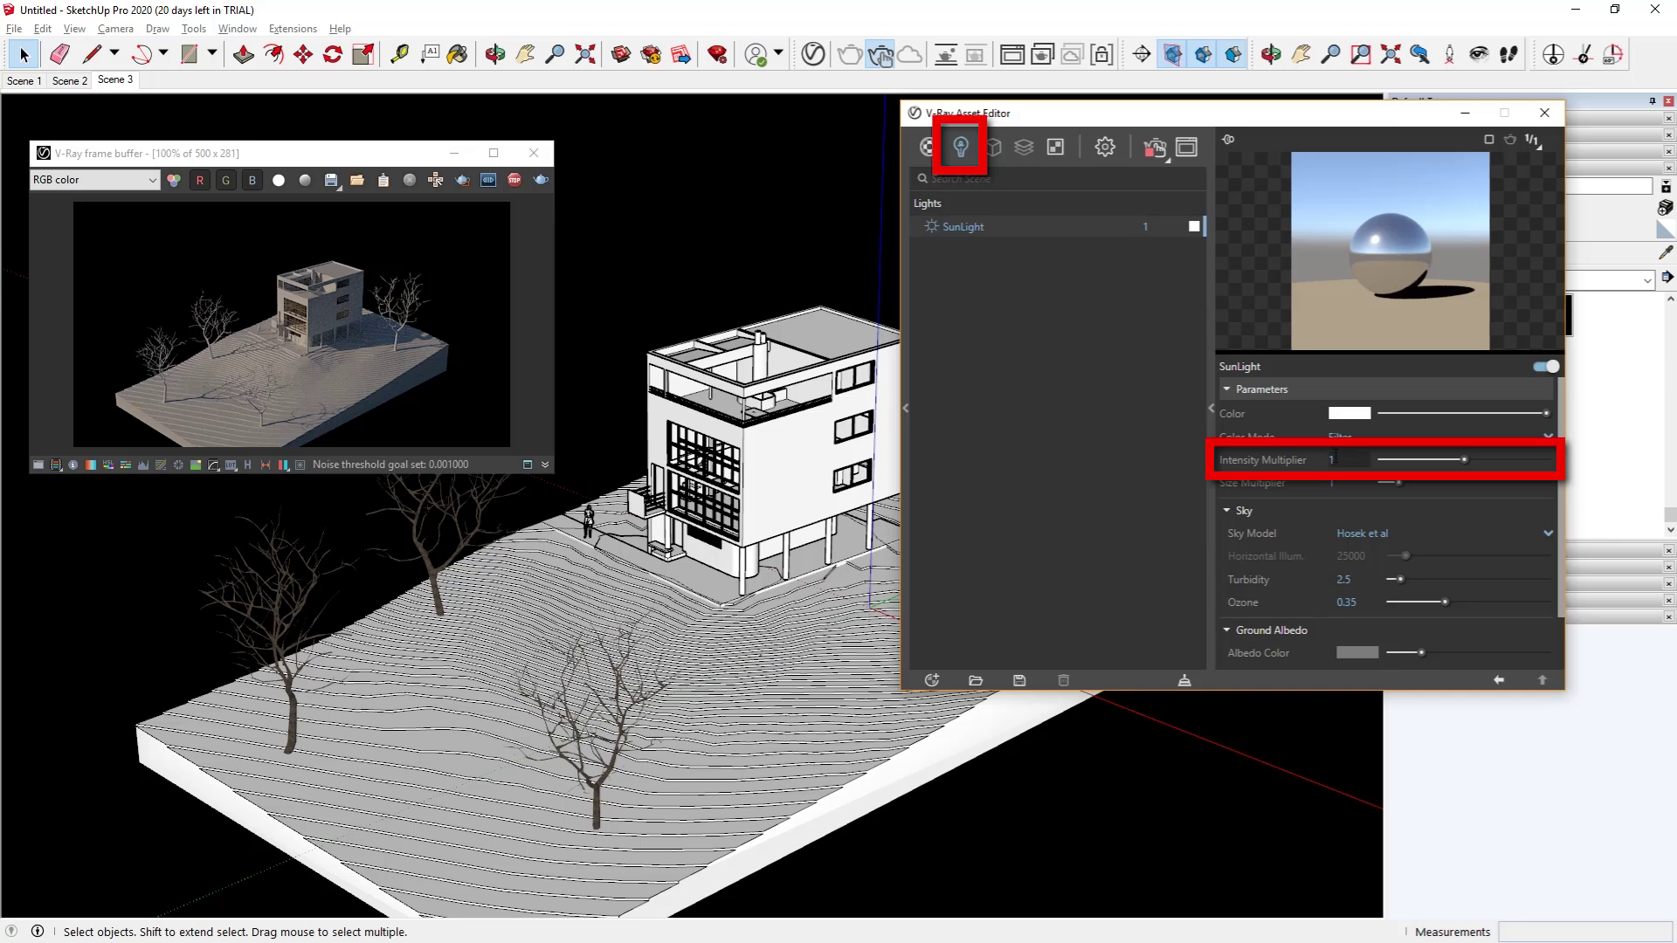
double_click(1335, 458)
type("0")
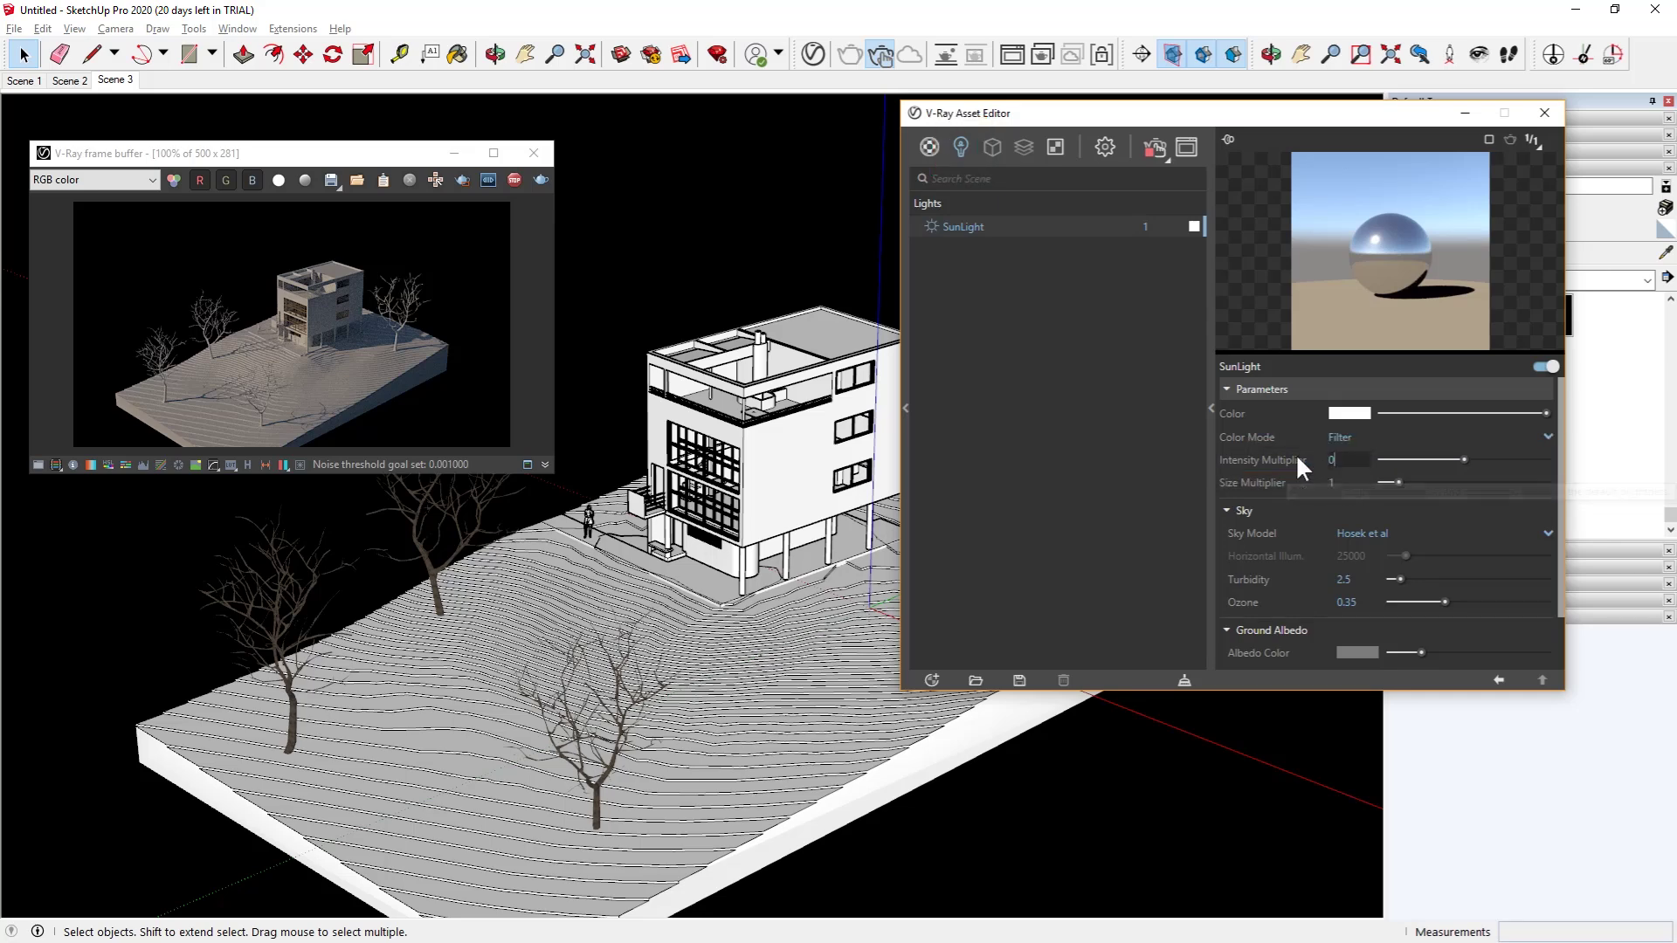
key("Return")
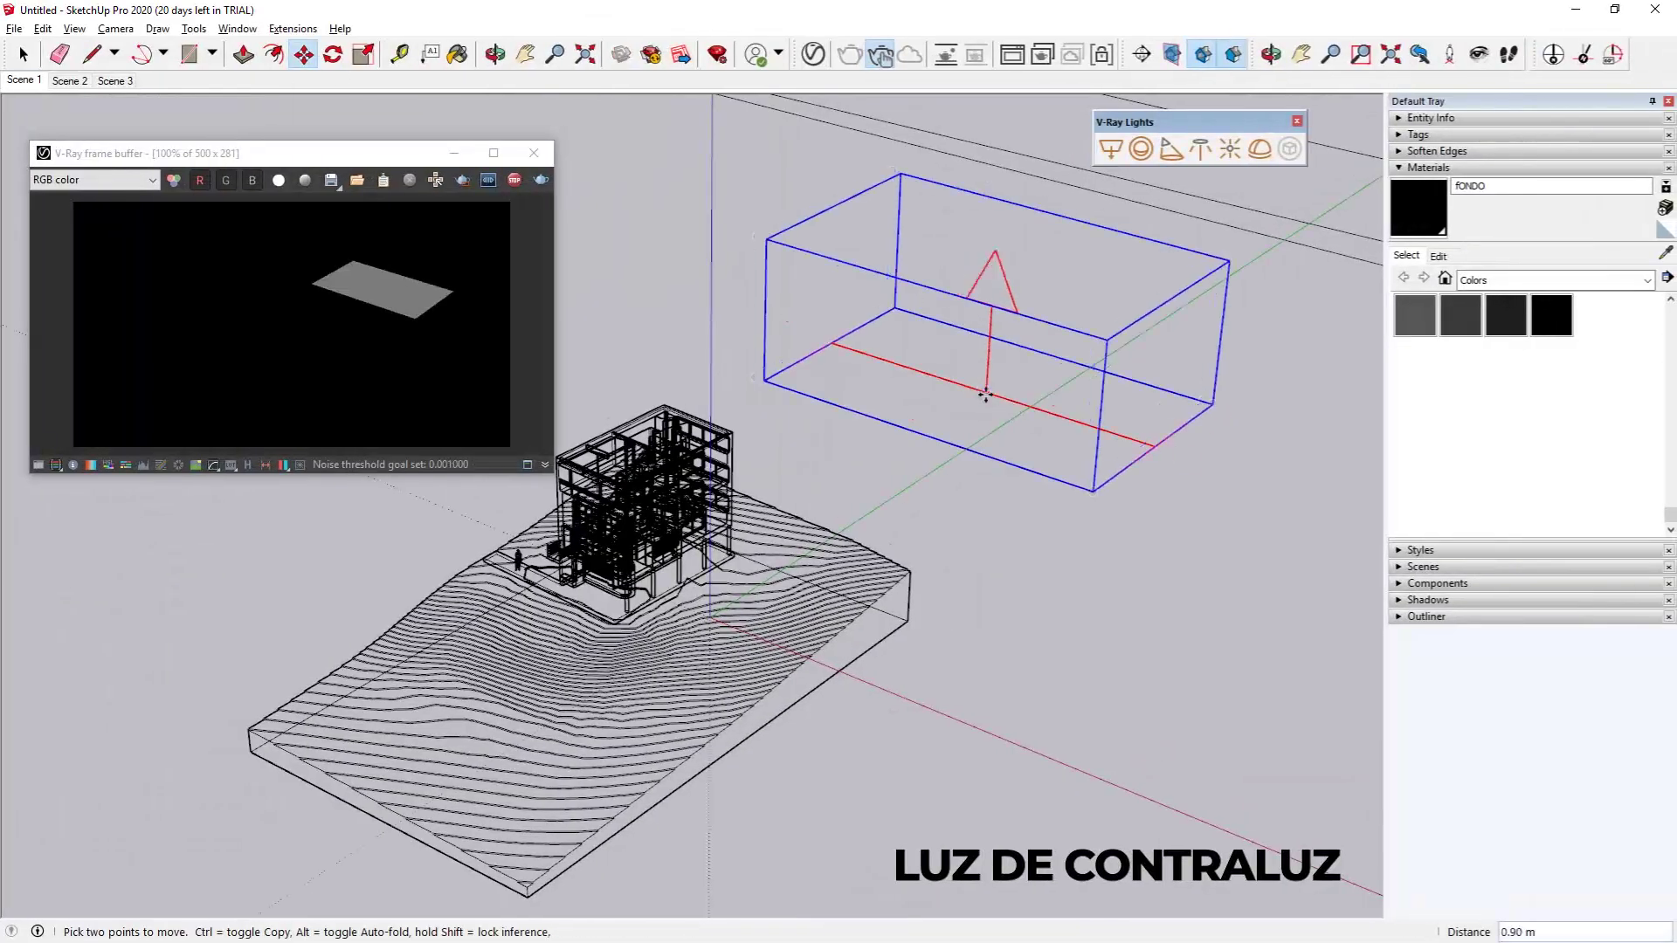
Rotate the rectangle backlight behind the house to face the model and move it about 13.5 m closer.
key("q")
left_click(1003, 244)
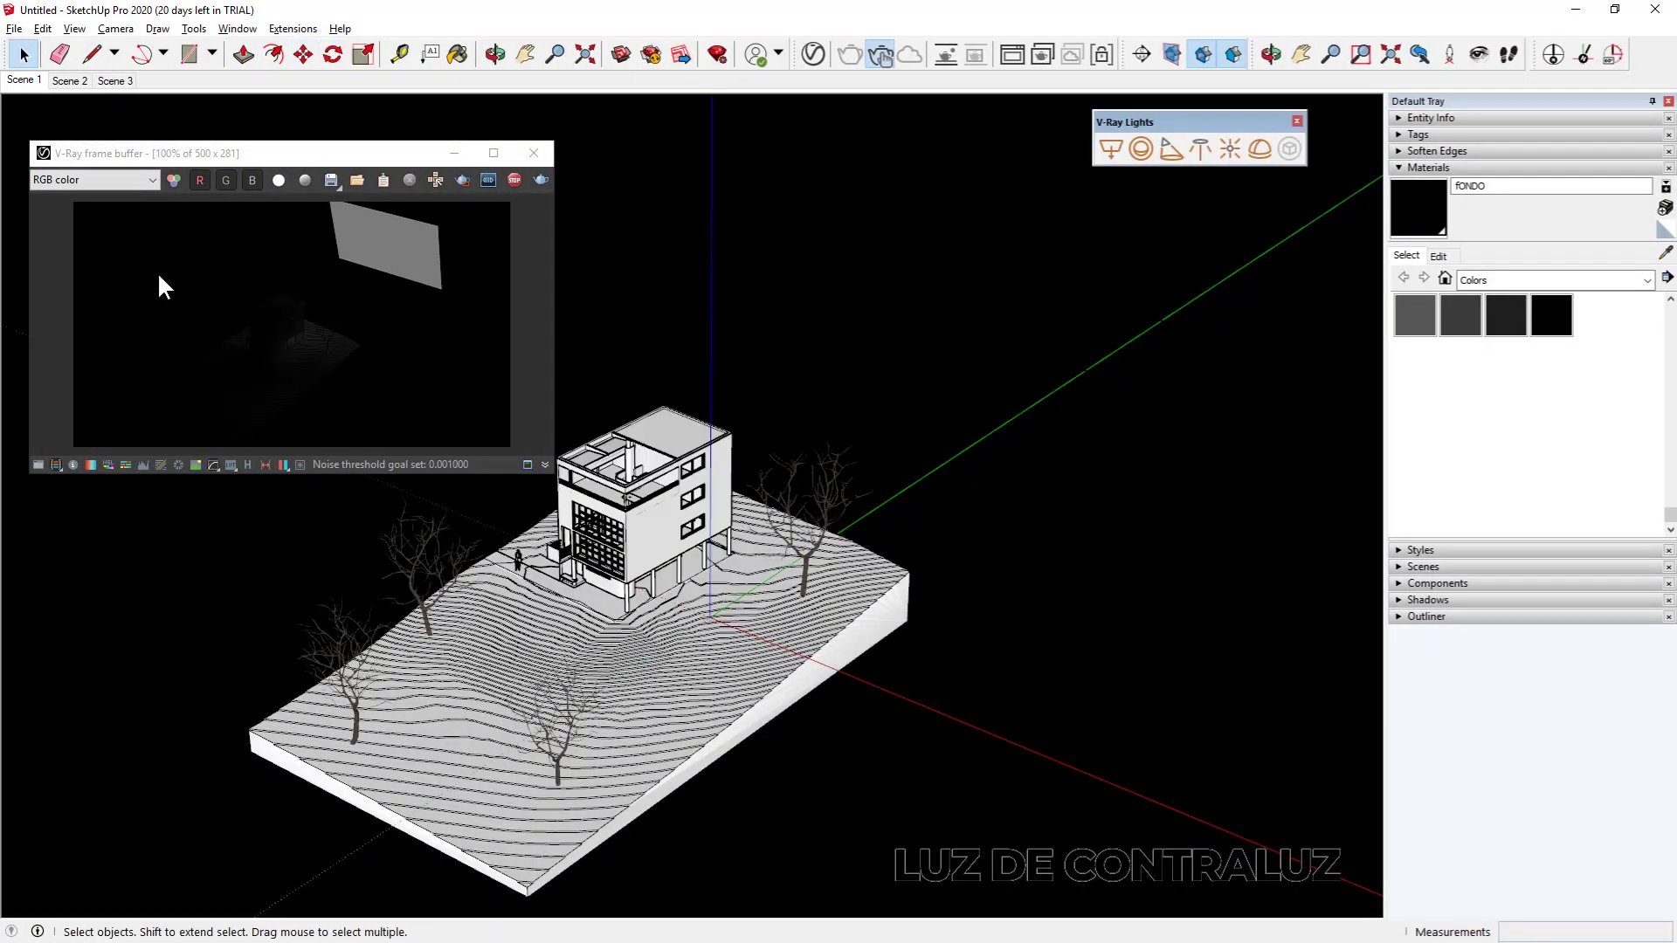
double_click(962, 262)
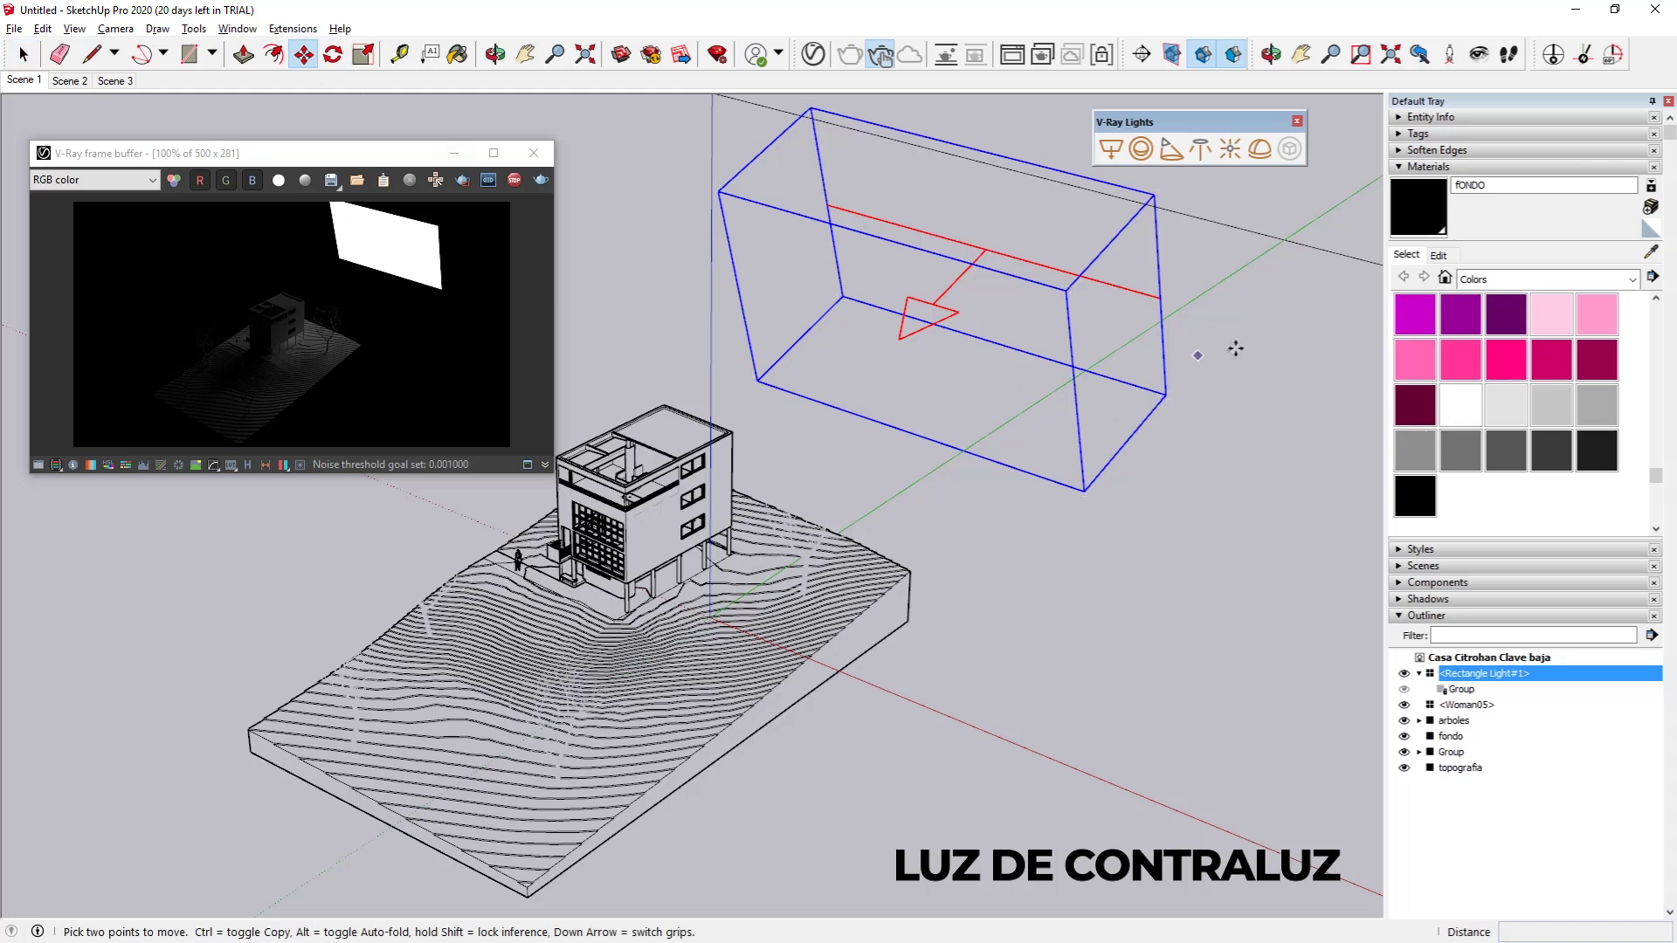
left_click(1201, 358)
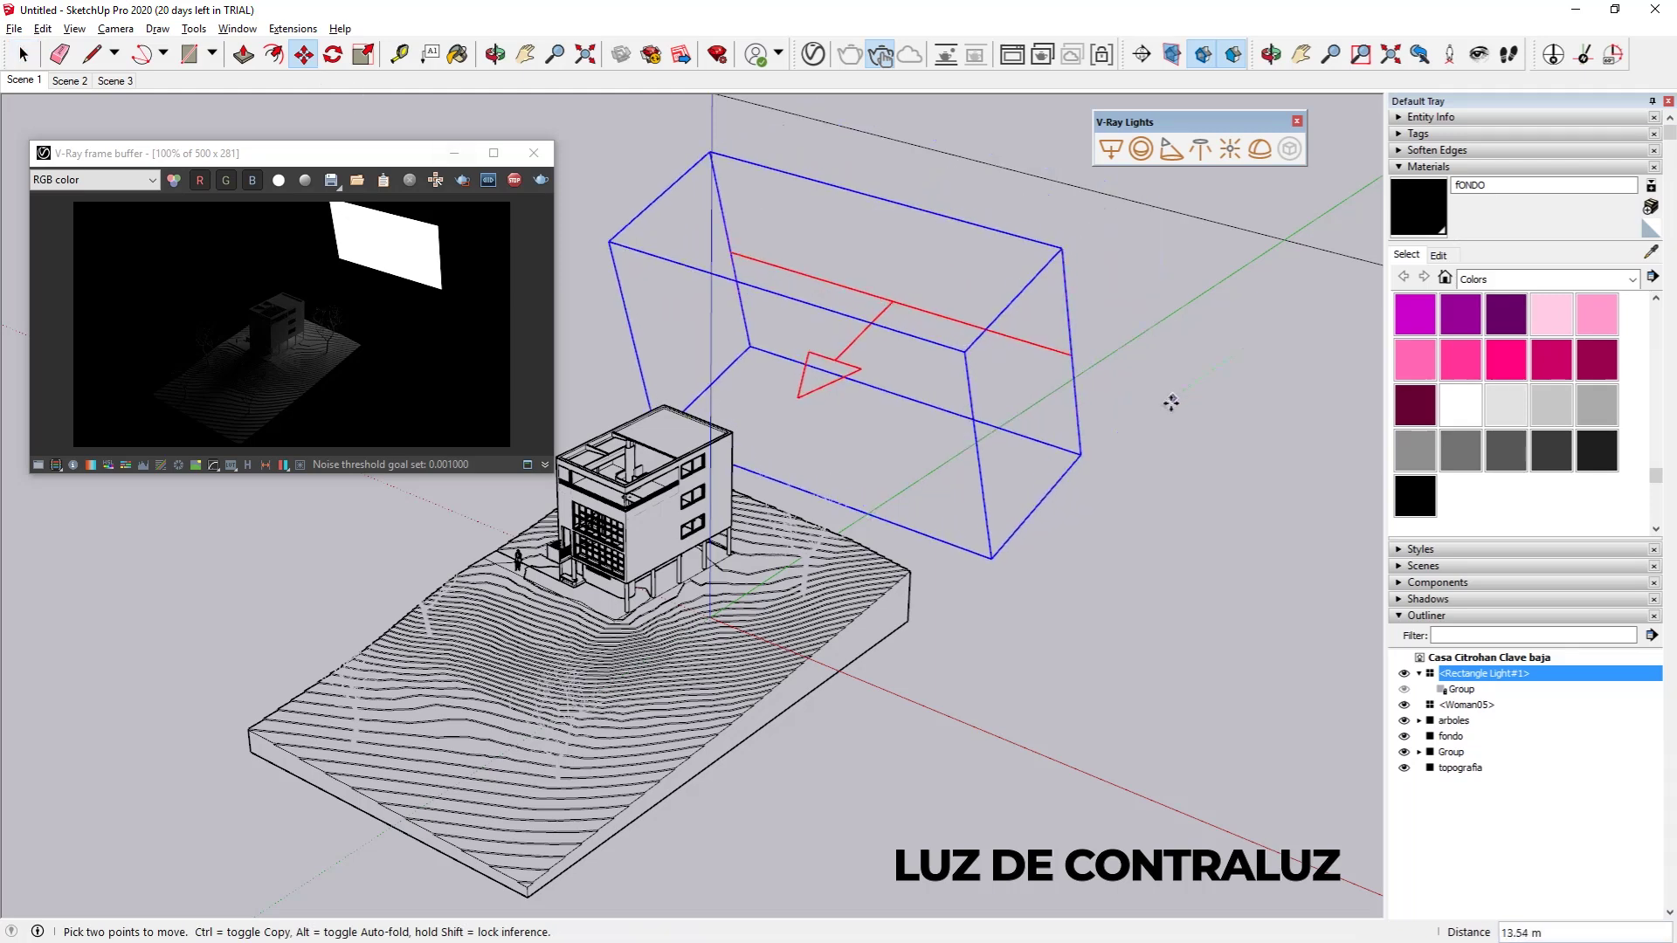
Rotate the rectangle backlight parallel to the house's rear wall and move it about 14.7 m to sit behind the model.
left_click(1153, 404)
left_click(331, 56)
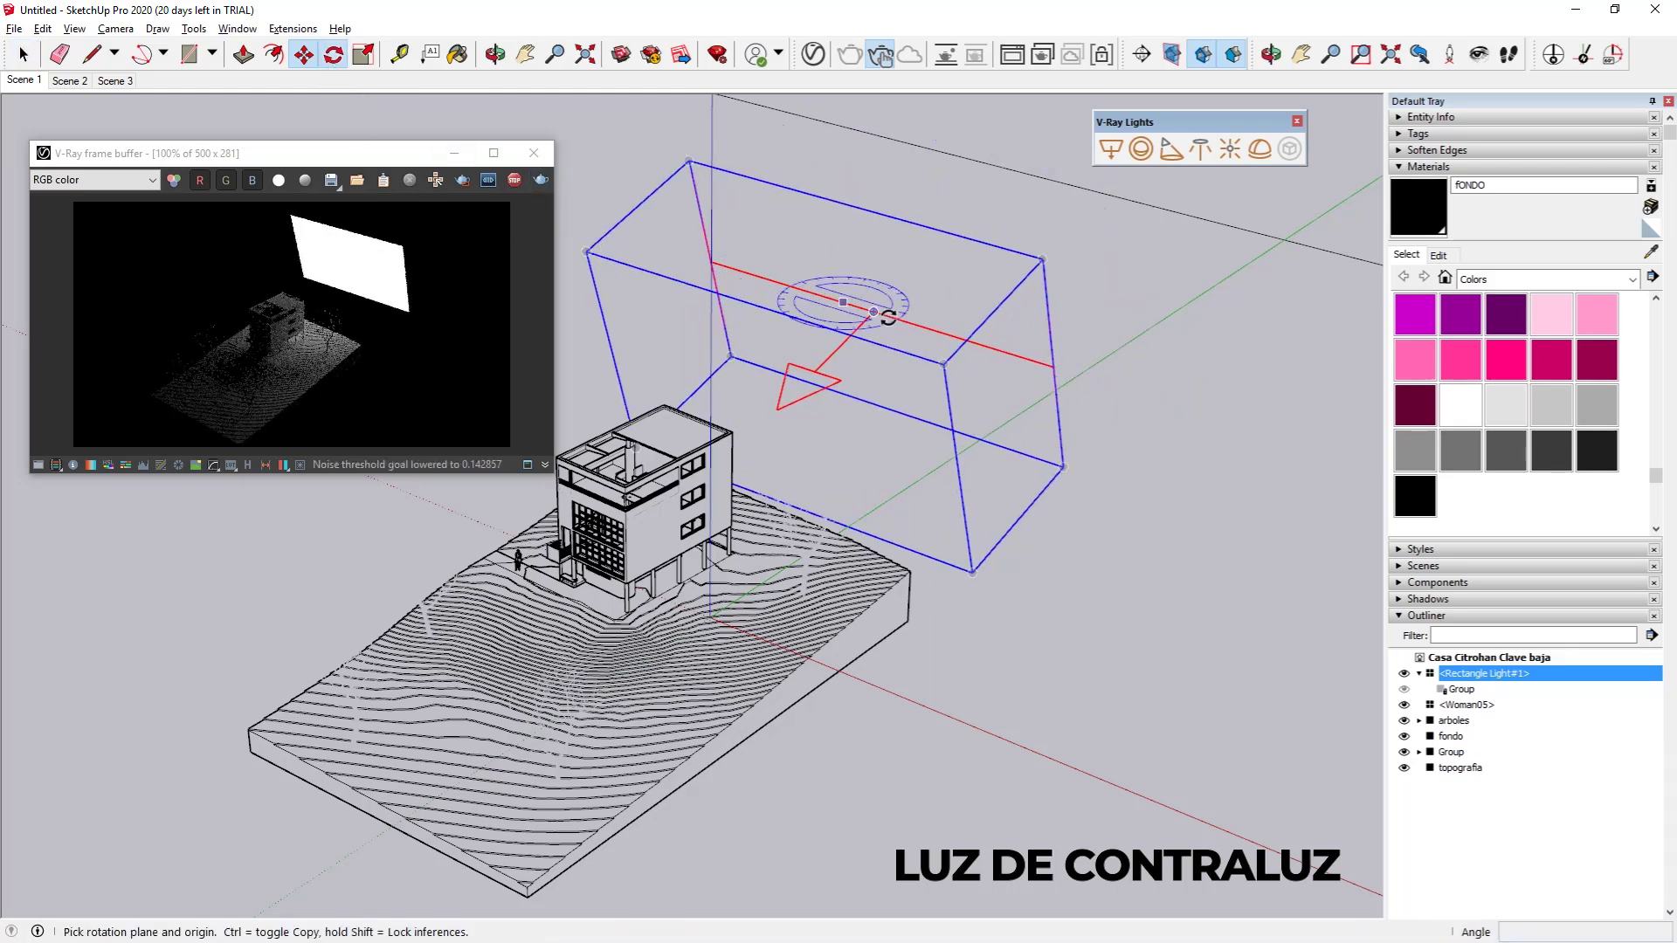
left_click(873, 311)
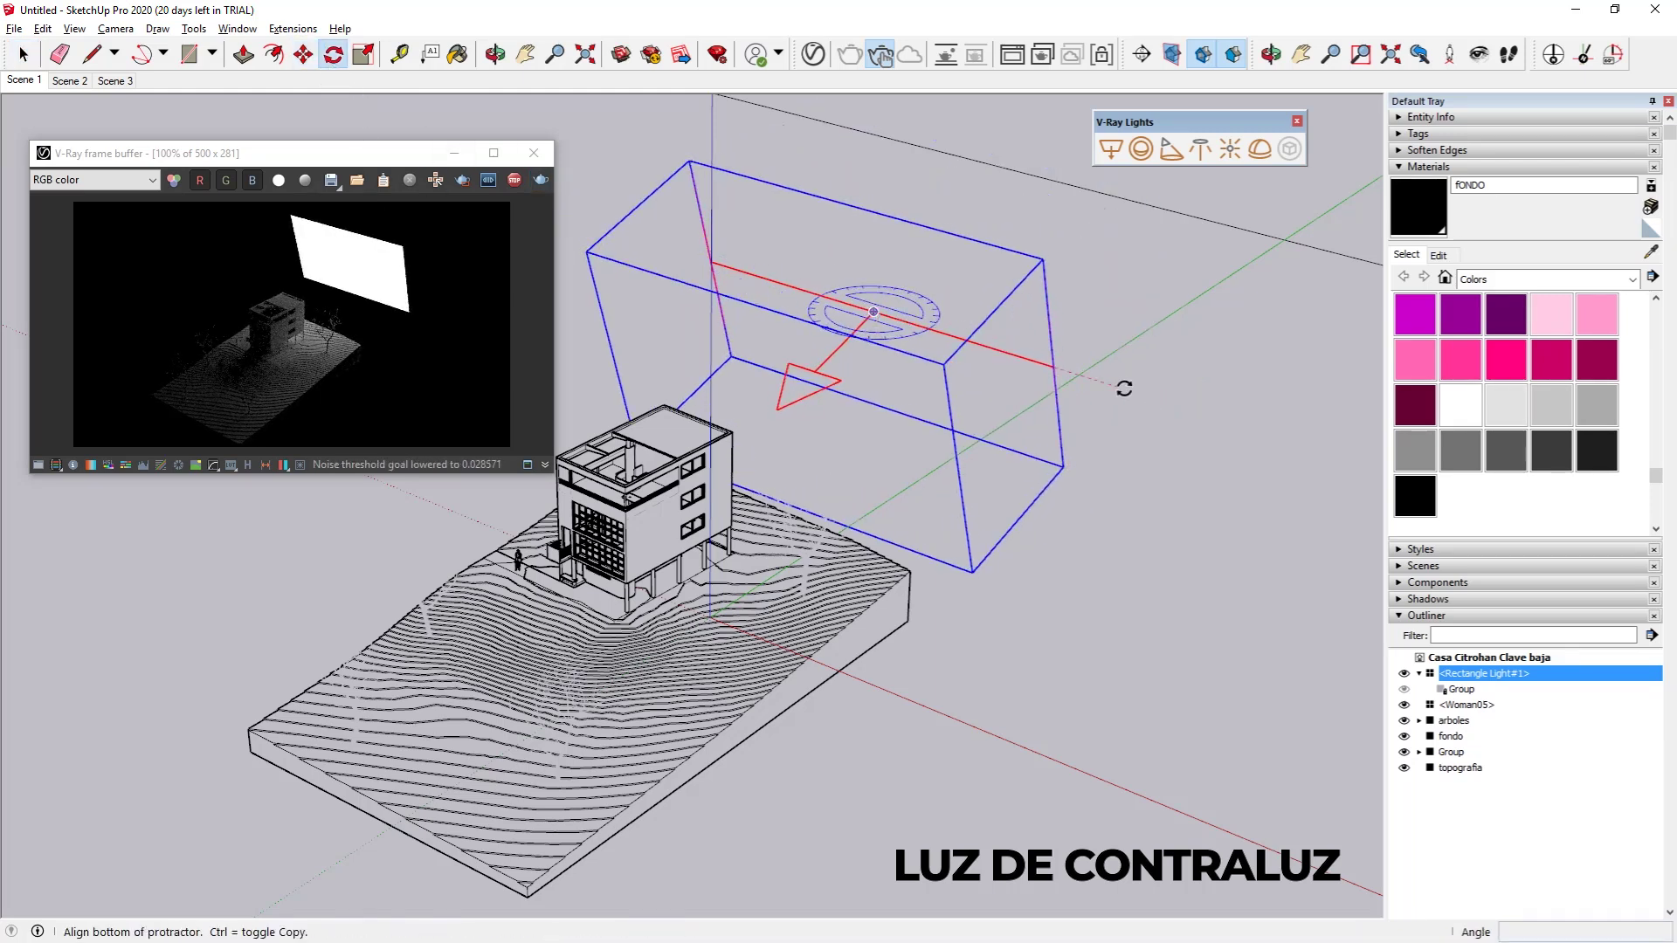
left_click(1122, 384)
left_click(1161, 318)
key("m")
left_click(936, 432)
left_click(764, 367)
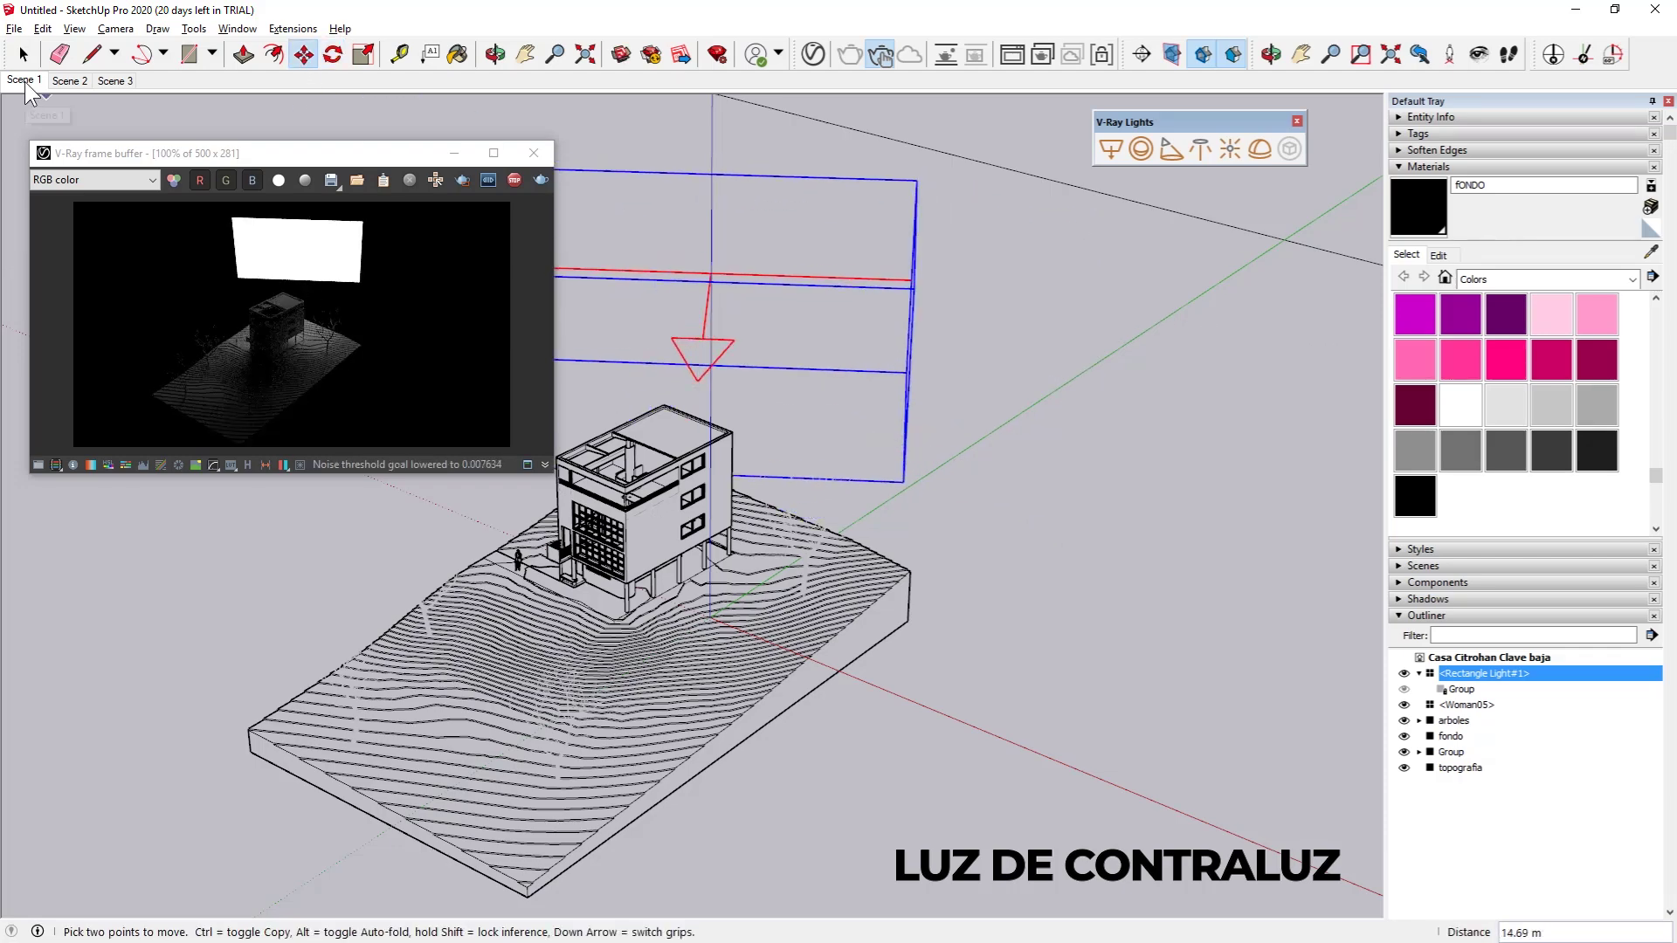
In Scene 1, set the rectangle backlight's Directionality to 0.32 and make the light invisible.
left_click(24, 82)
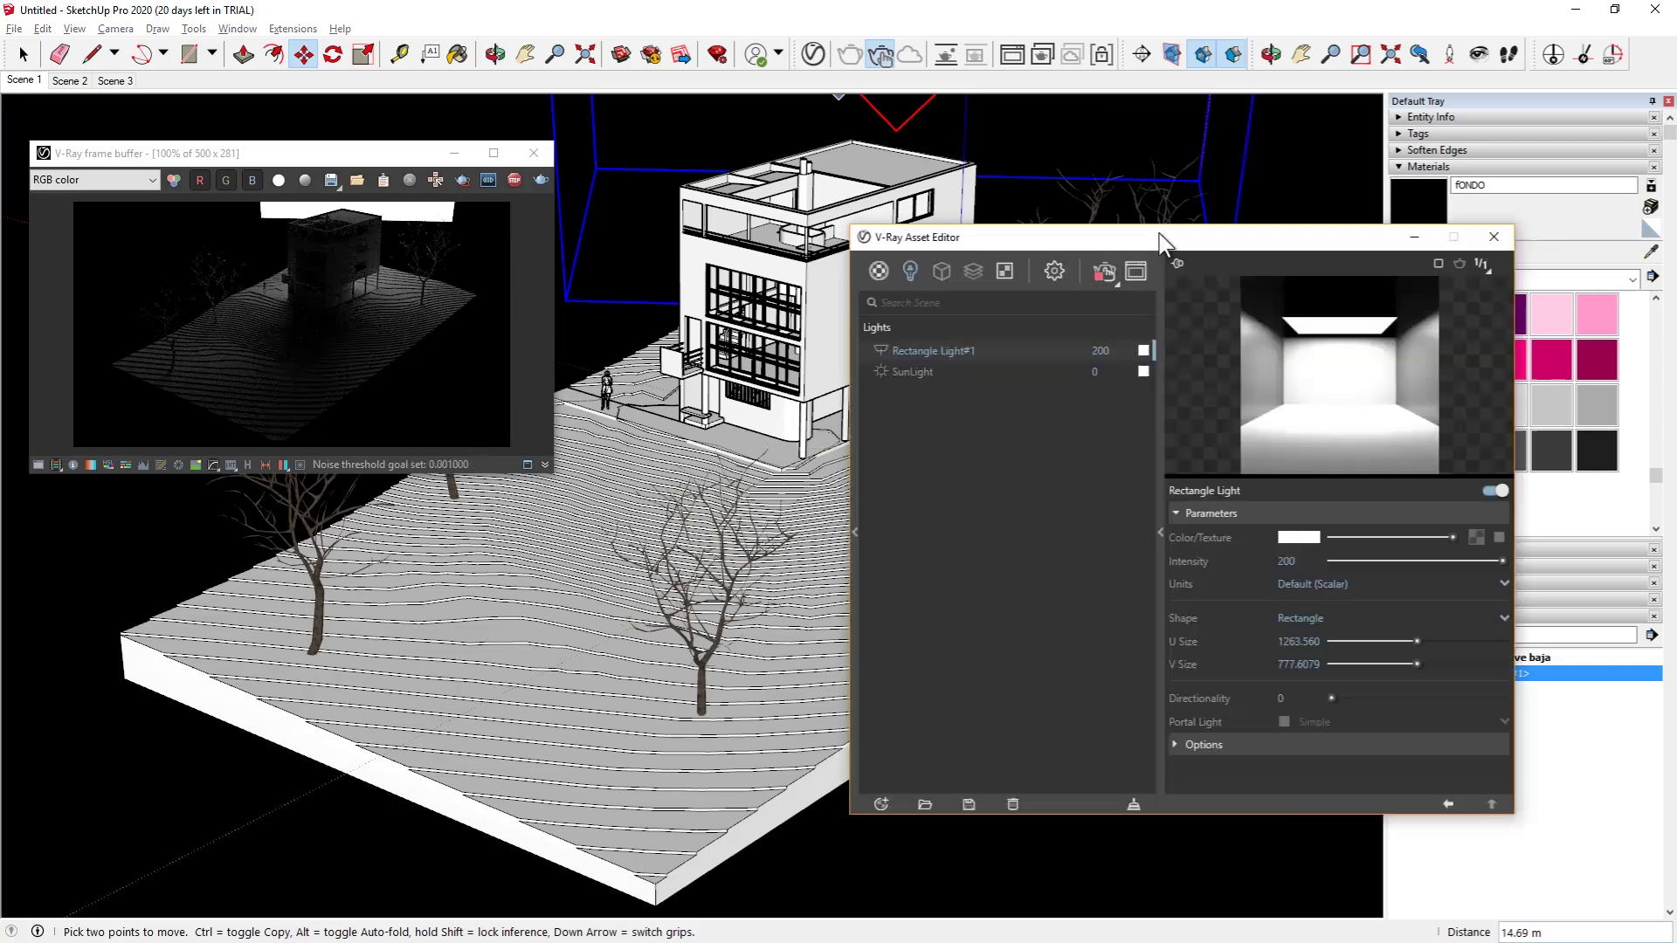
left_click(1387, 698)
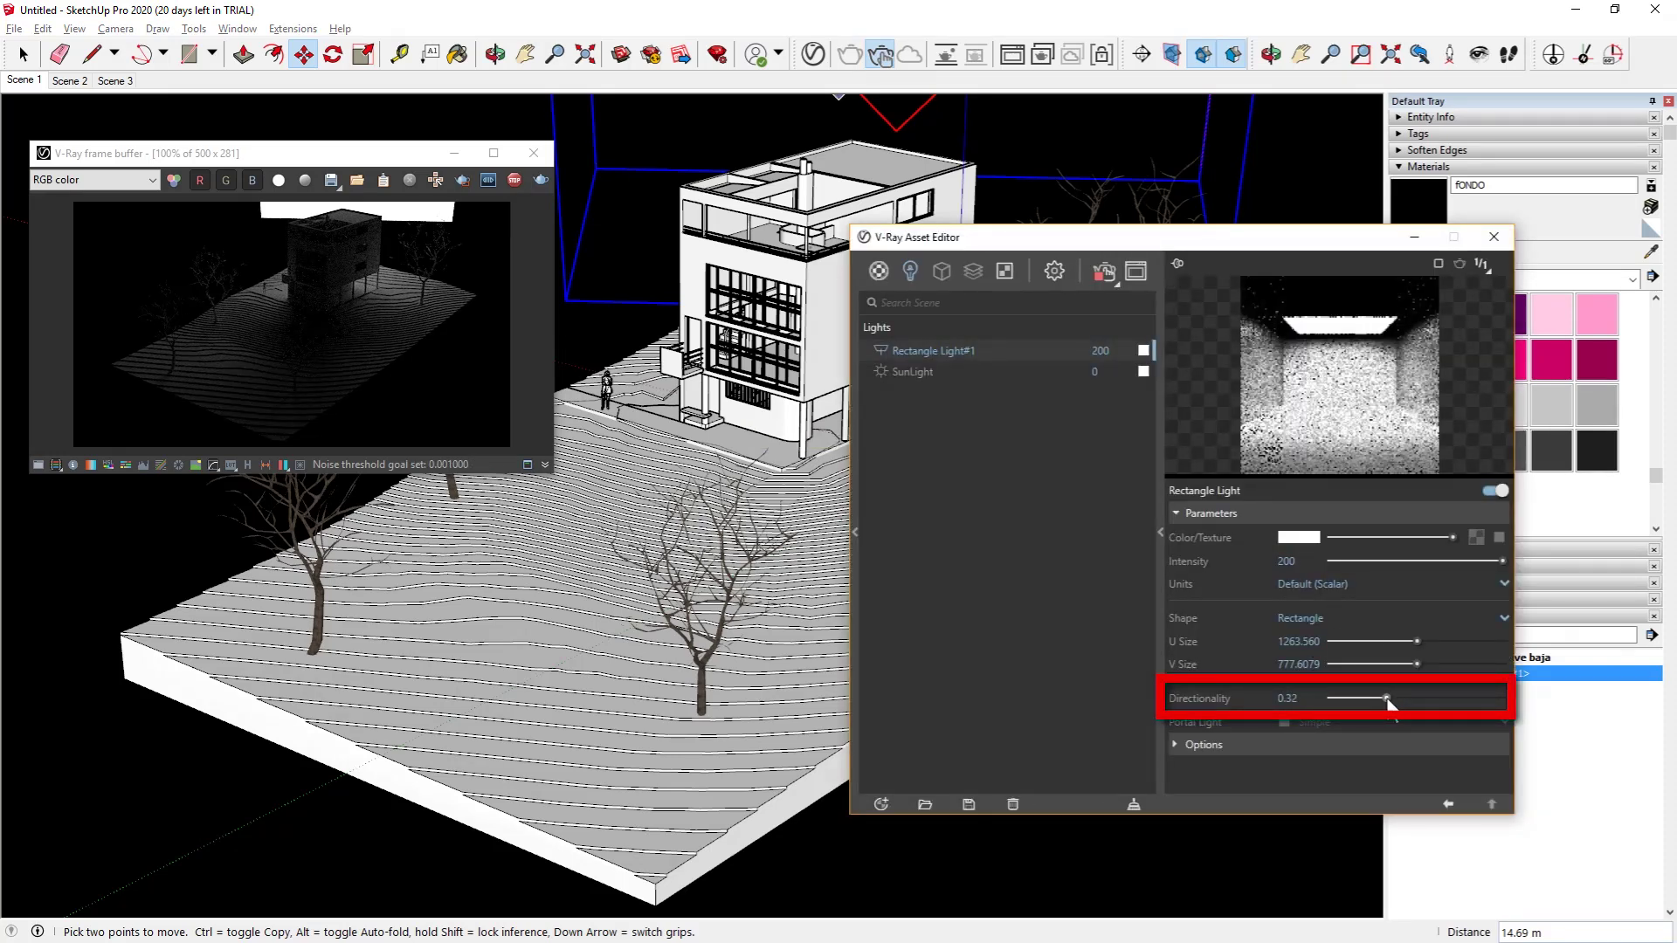
left_click(1174, 742)
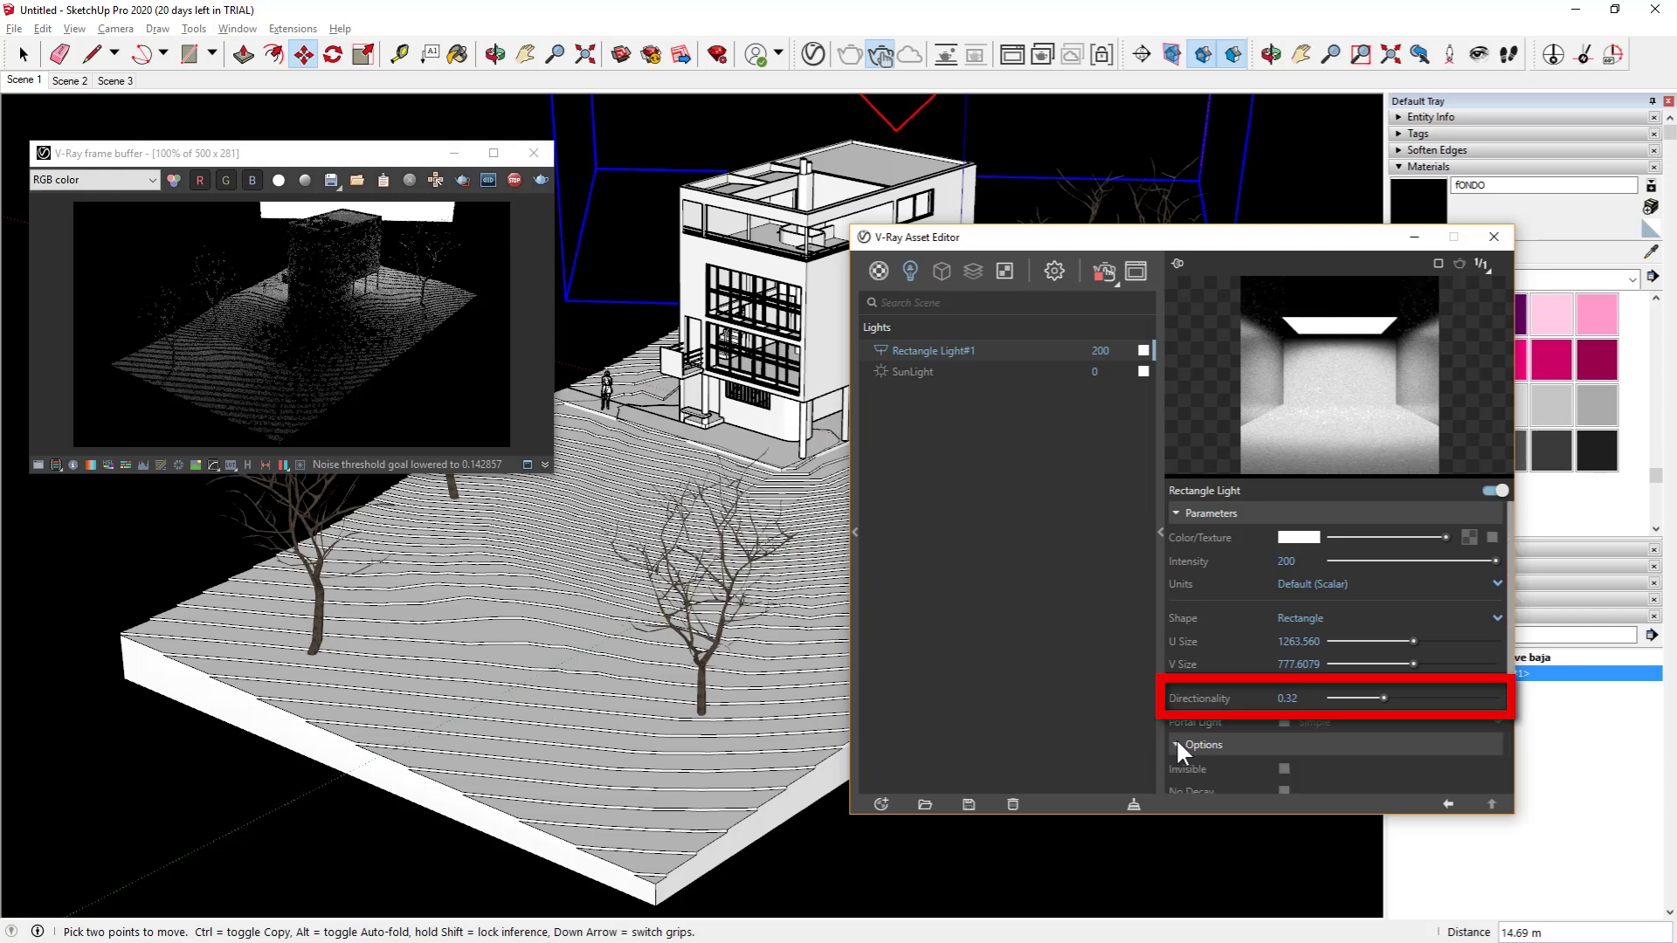
left_click(1284, 769)
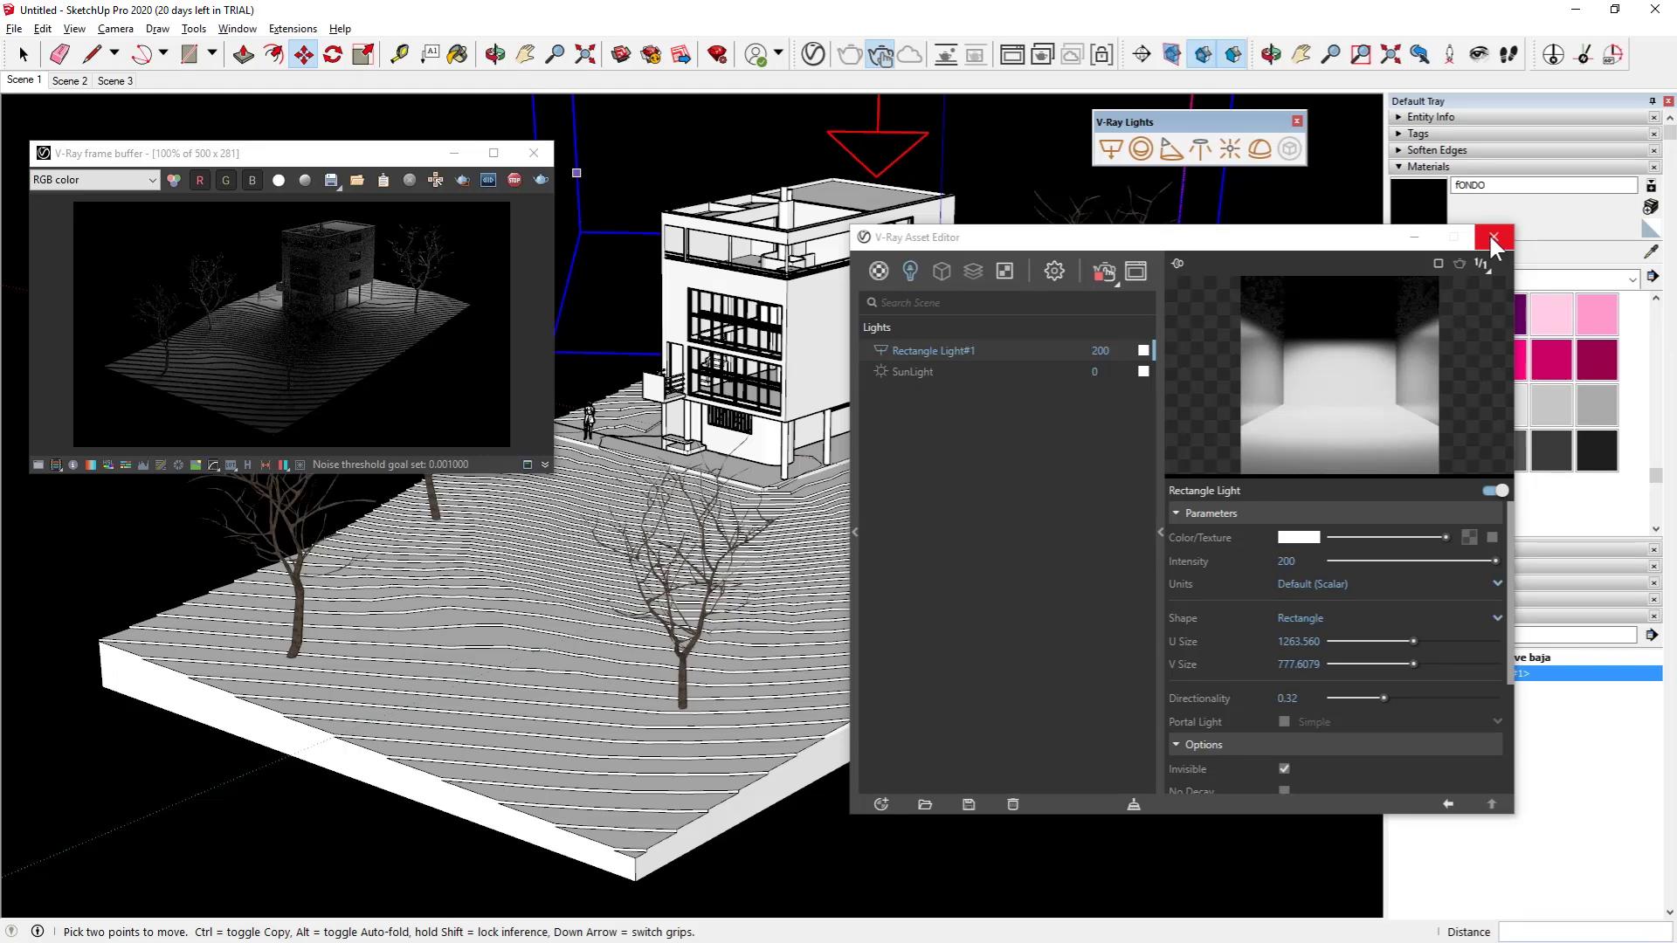
left_click(1493, 240)
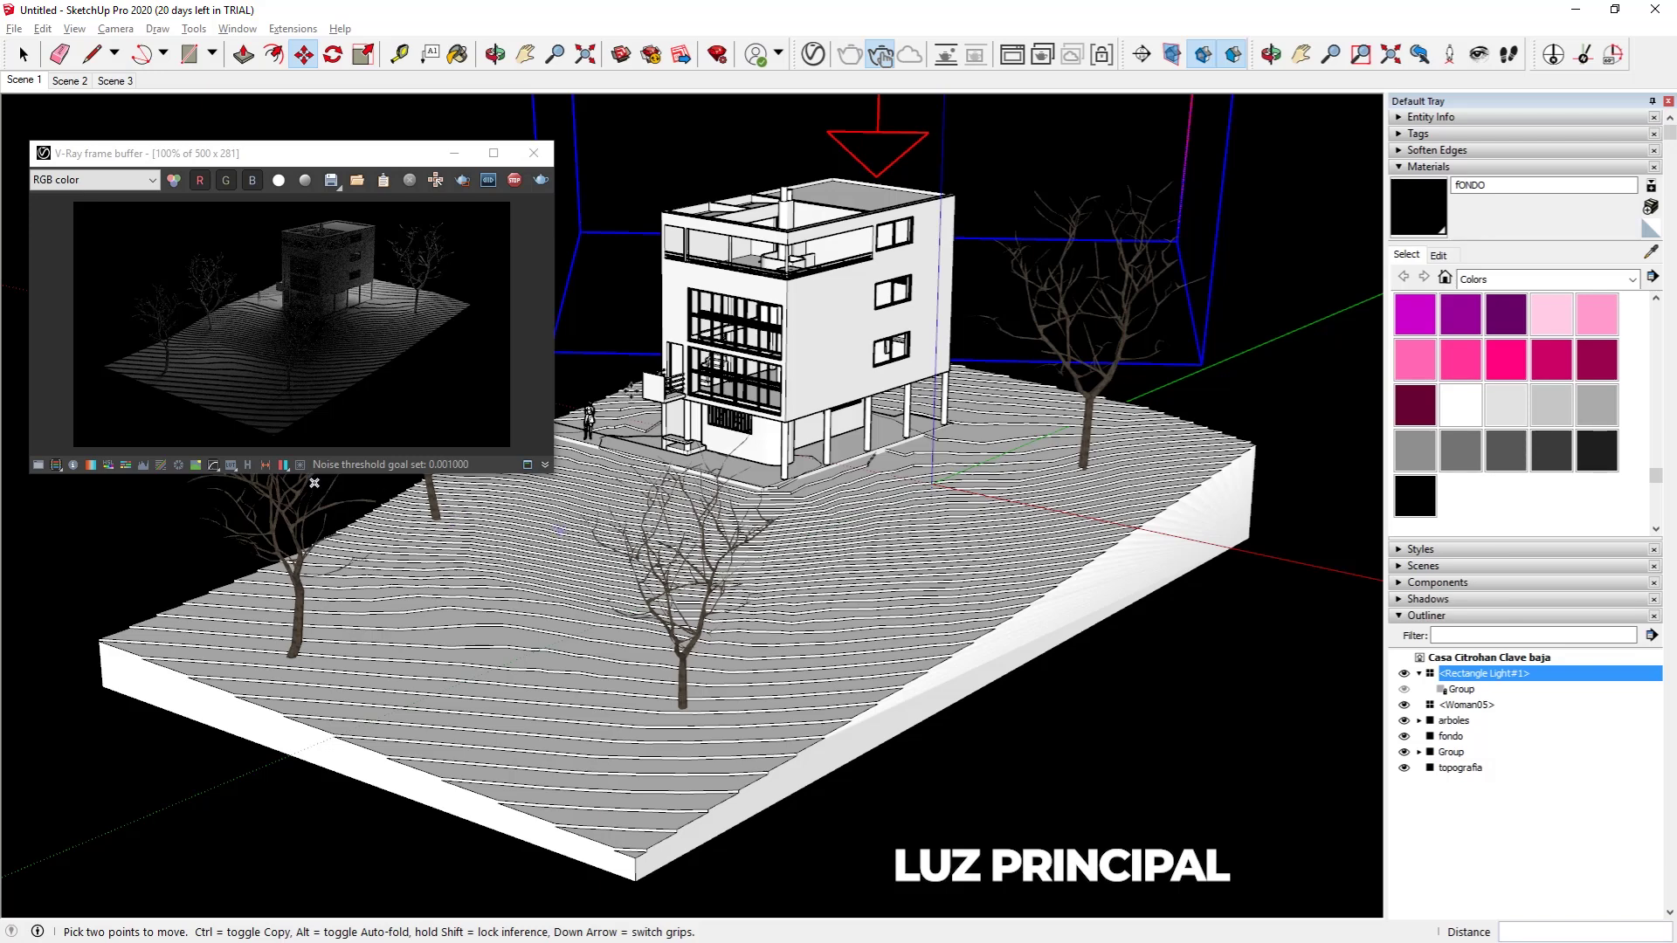
Copy the backlight about 41.87 m to the side of the terrain, in front of the house's entrance facade corner.
scroll(964, 534, "down", 3)
middle_click_drag(965, 534, 946, 481)
scroll(946, 481, "down", 3)
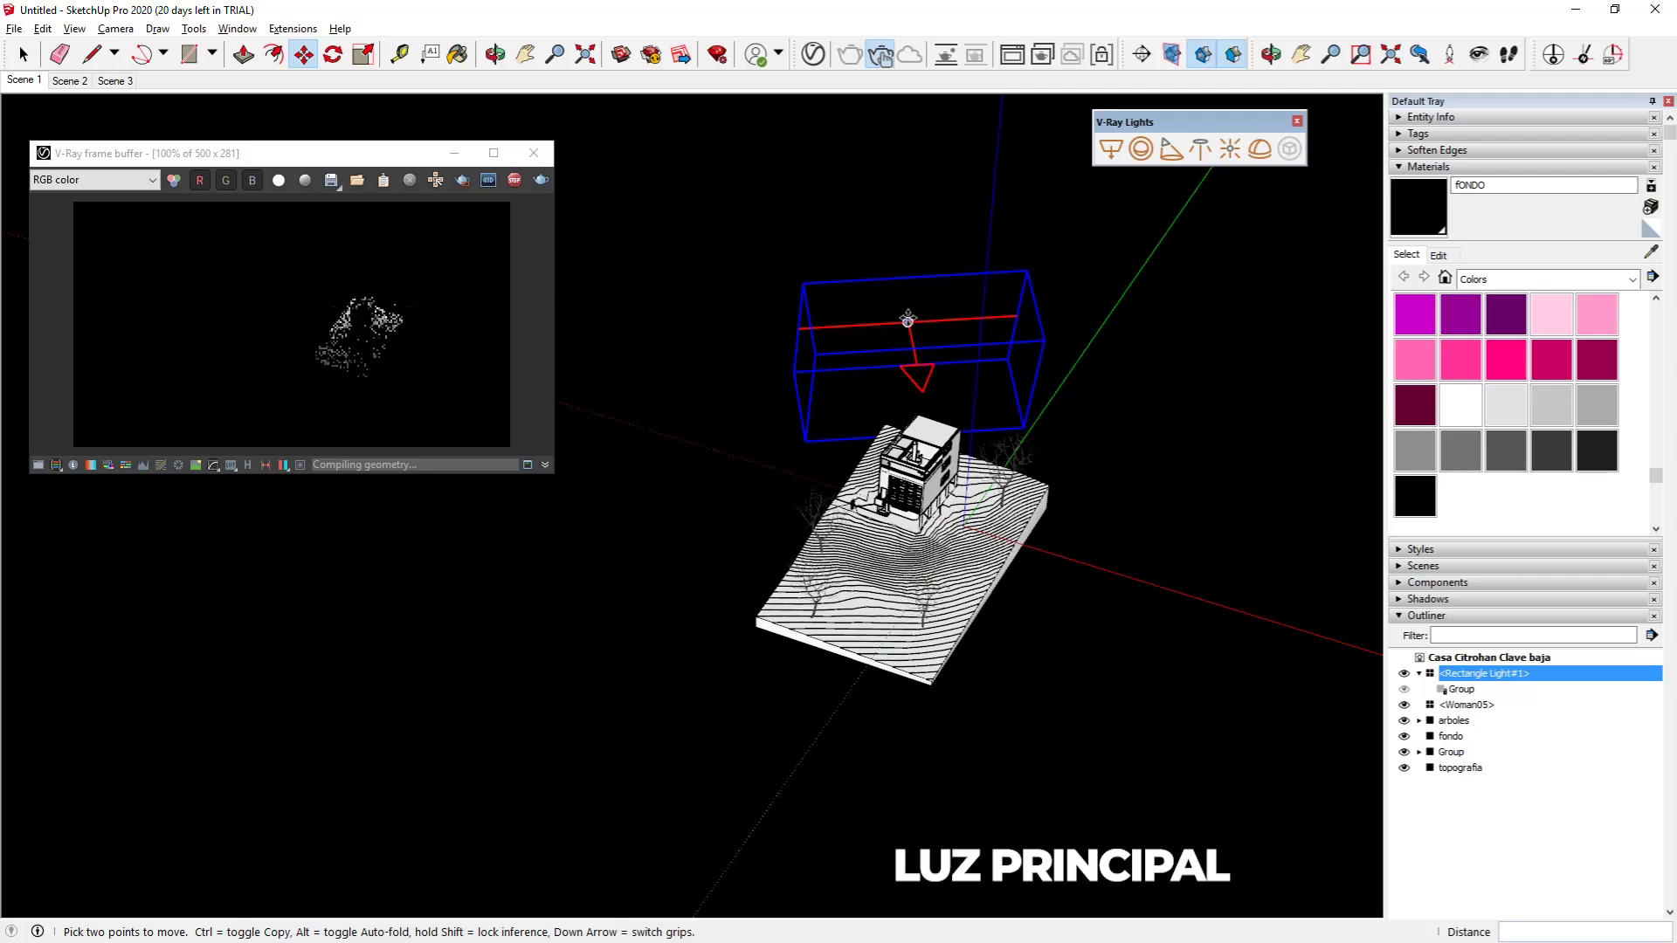
left_click(873, 341)
key("ctrl")
left_click(674, 489)
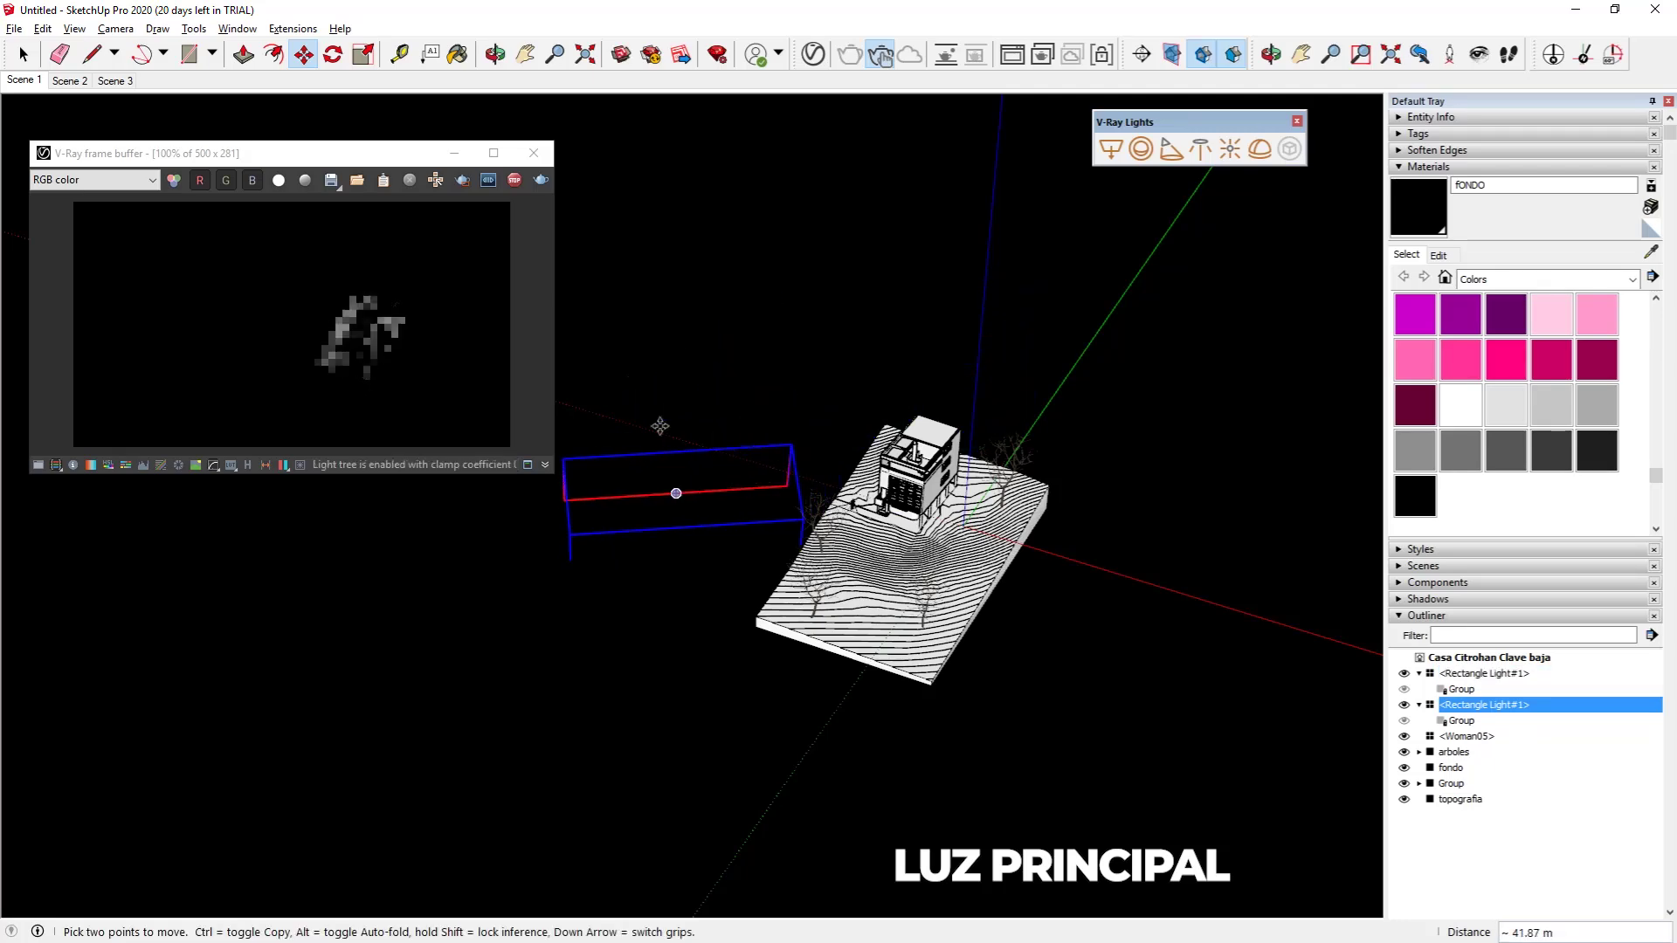
Reposition the copied rectangle light higher beside the terrain and rotate it to aim at the house.
left_click(303, 54)
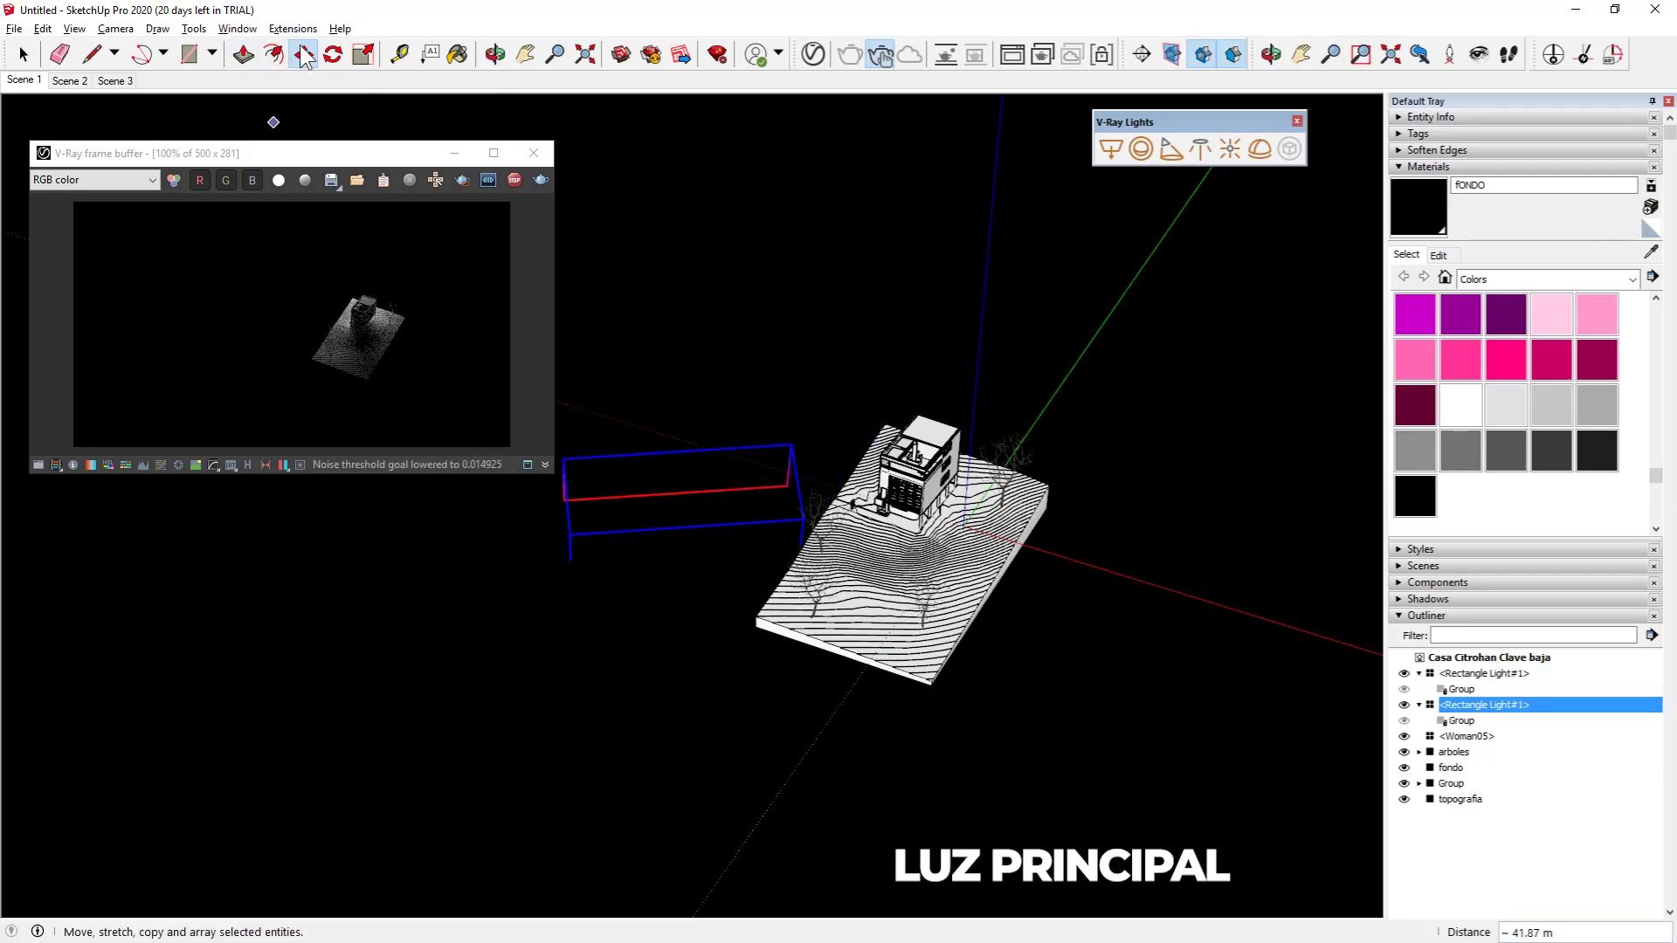
left_click(701, 507)
scroll(702, 507, "up", 3)
middle_click_drag(701, 506, 924, 291)
left_click(921, 310)
middle_click_drag(797, 442, 785, 555)
key("q")
key("space")
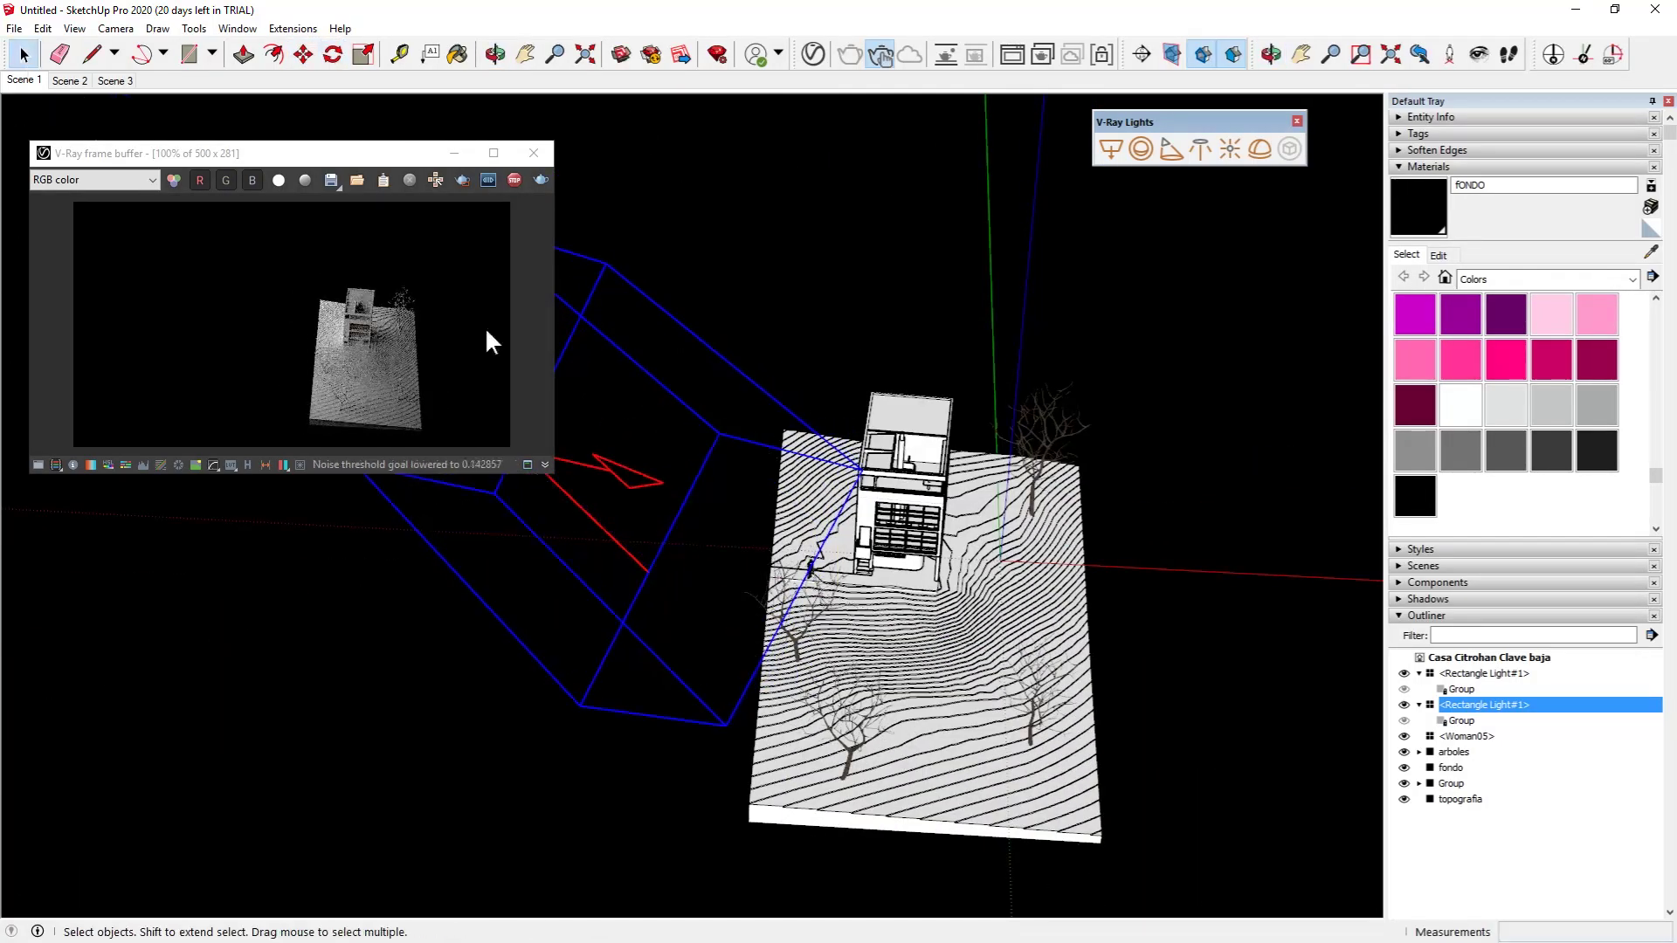
In Scene 2, make the copied rectangle light unique and rename it Principal.
key("Page_Down")
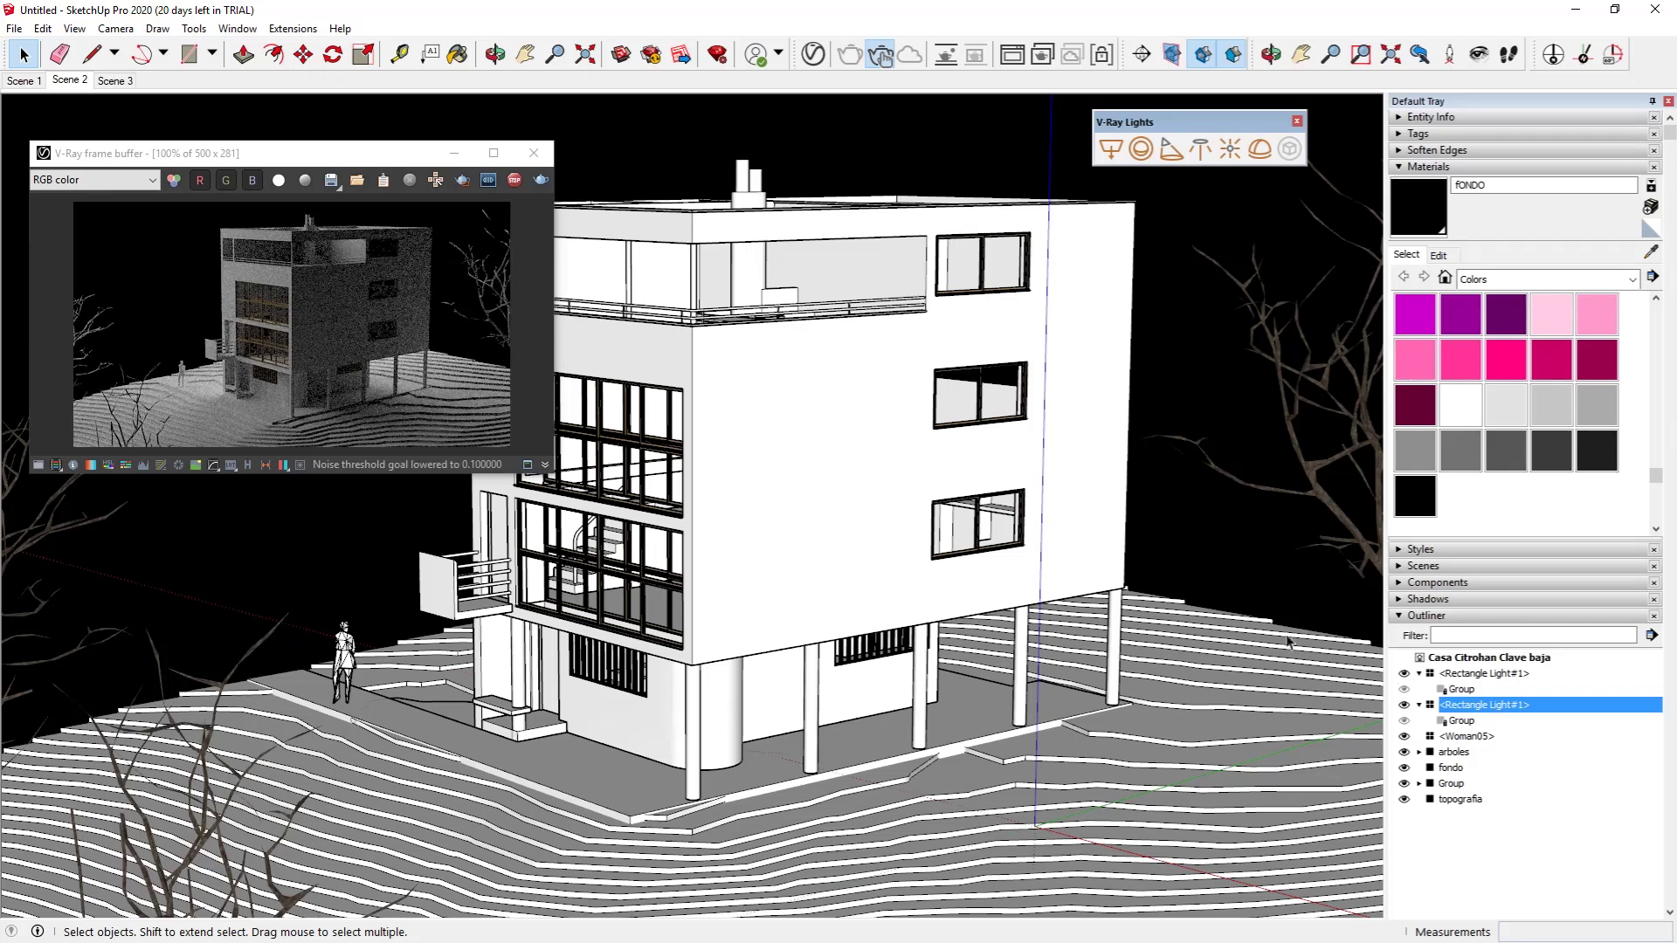
right_click(1463, 710)
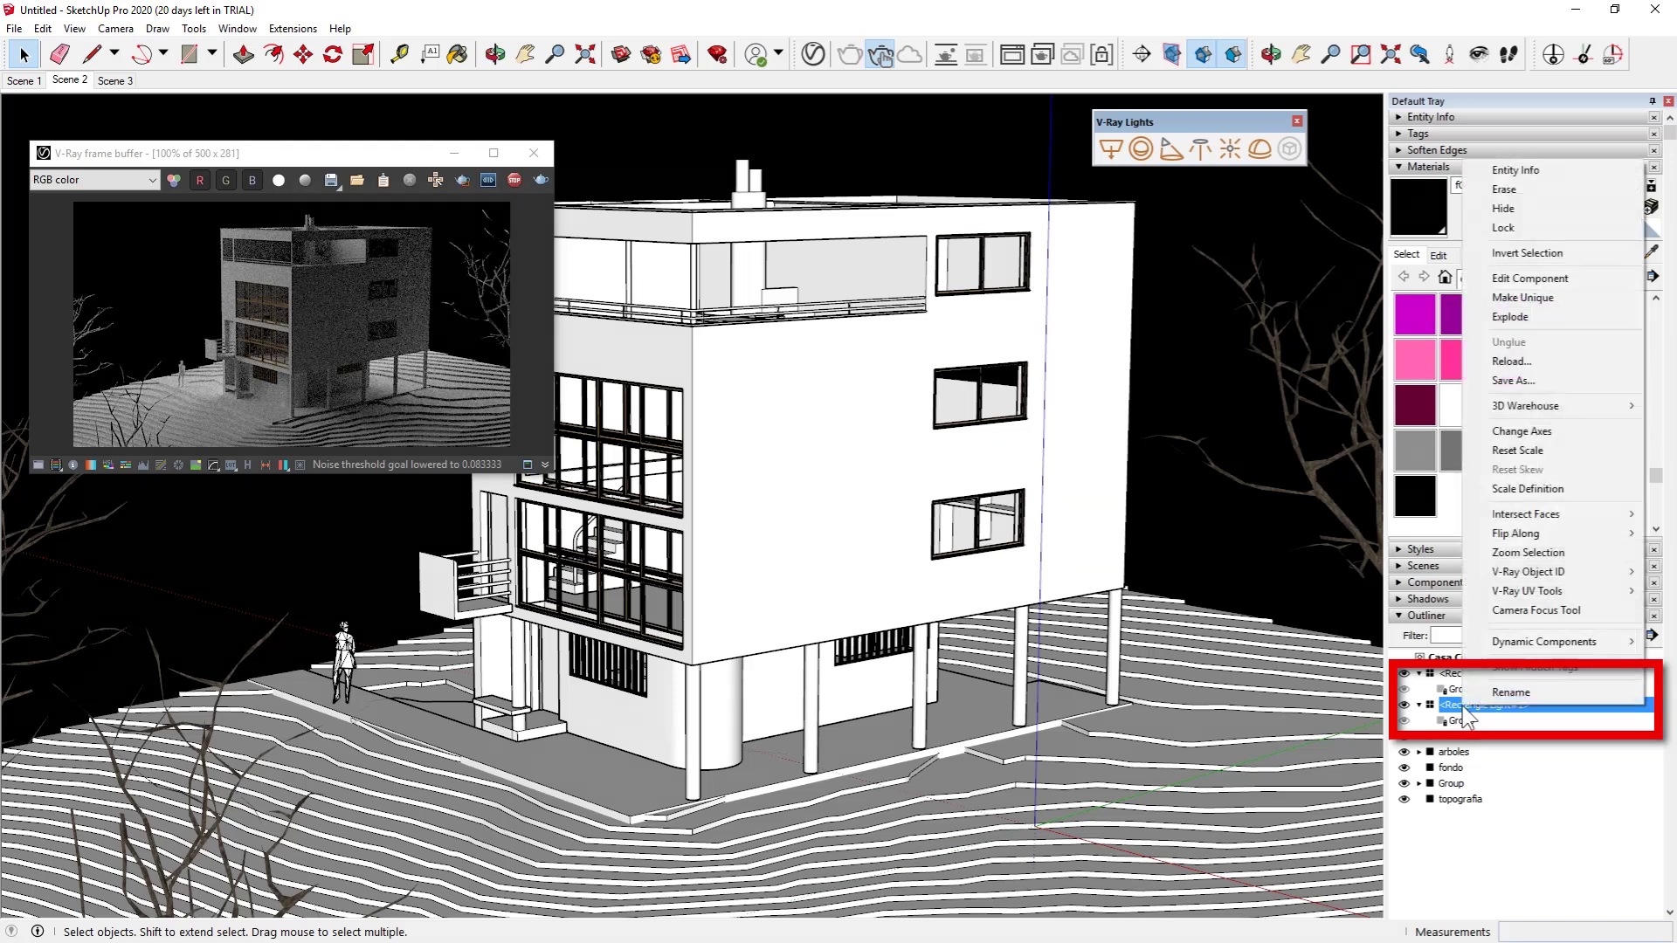
left_click(1543, 306)
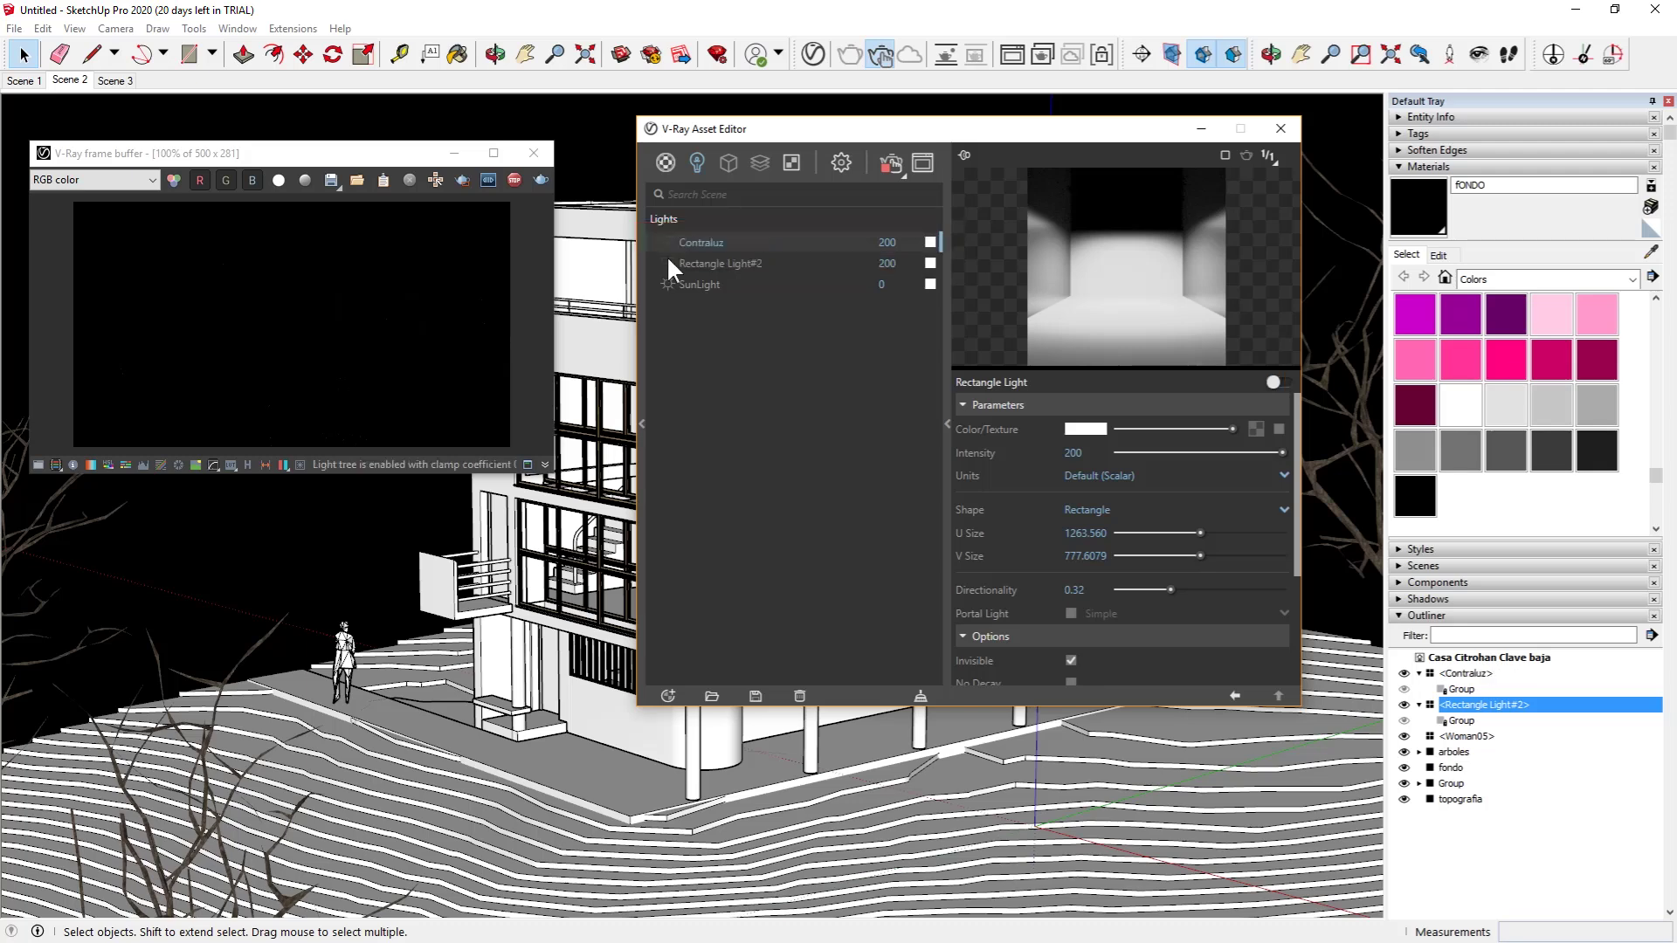
left_click(710, 263)
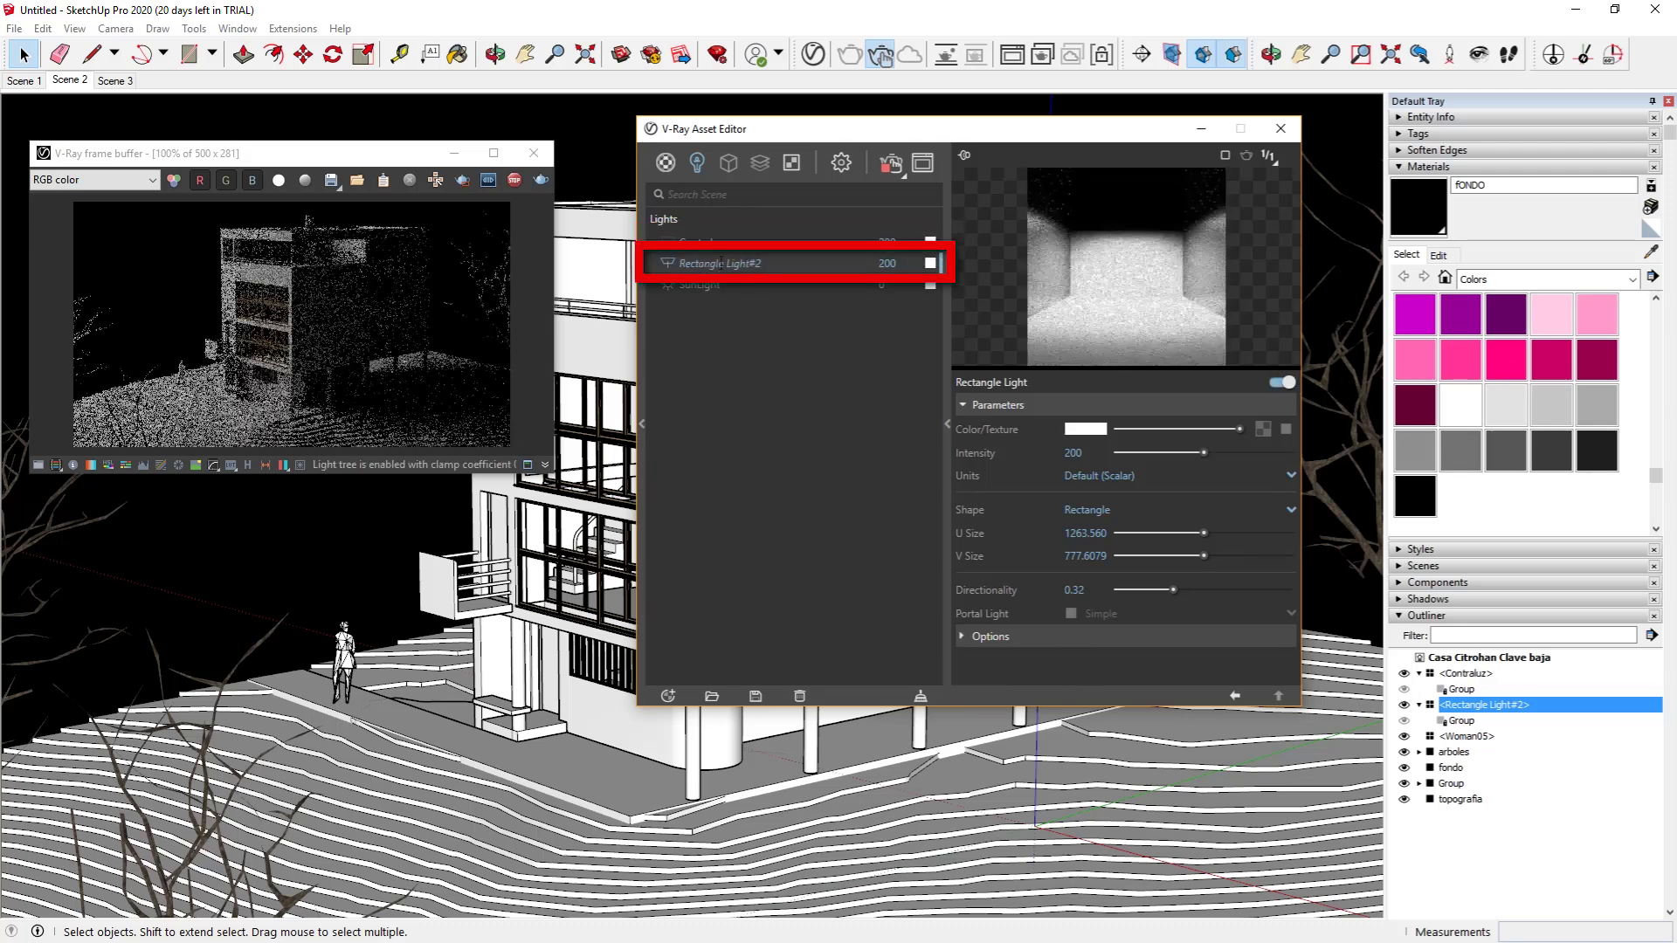
double_click(710, 264)
type("Principal")
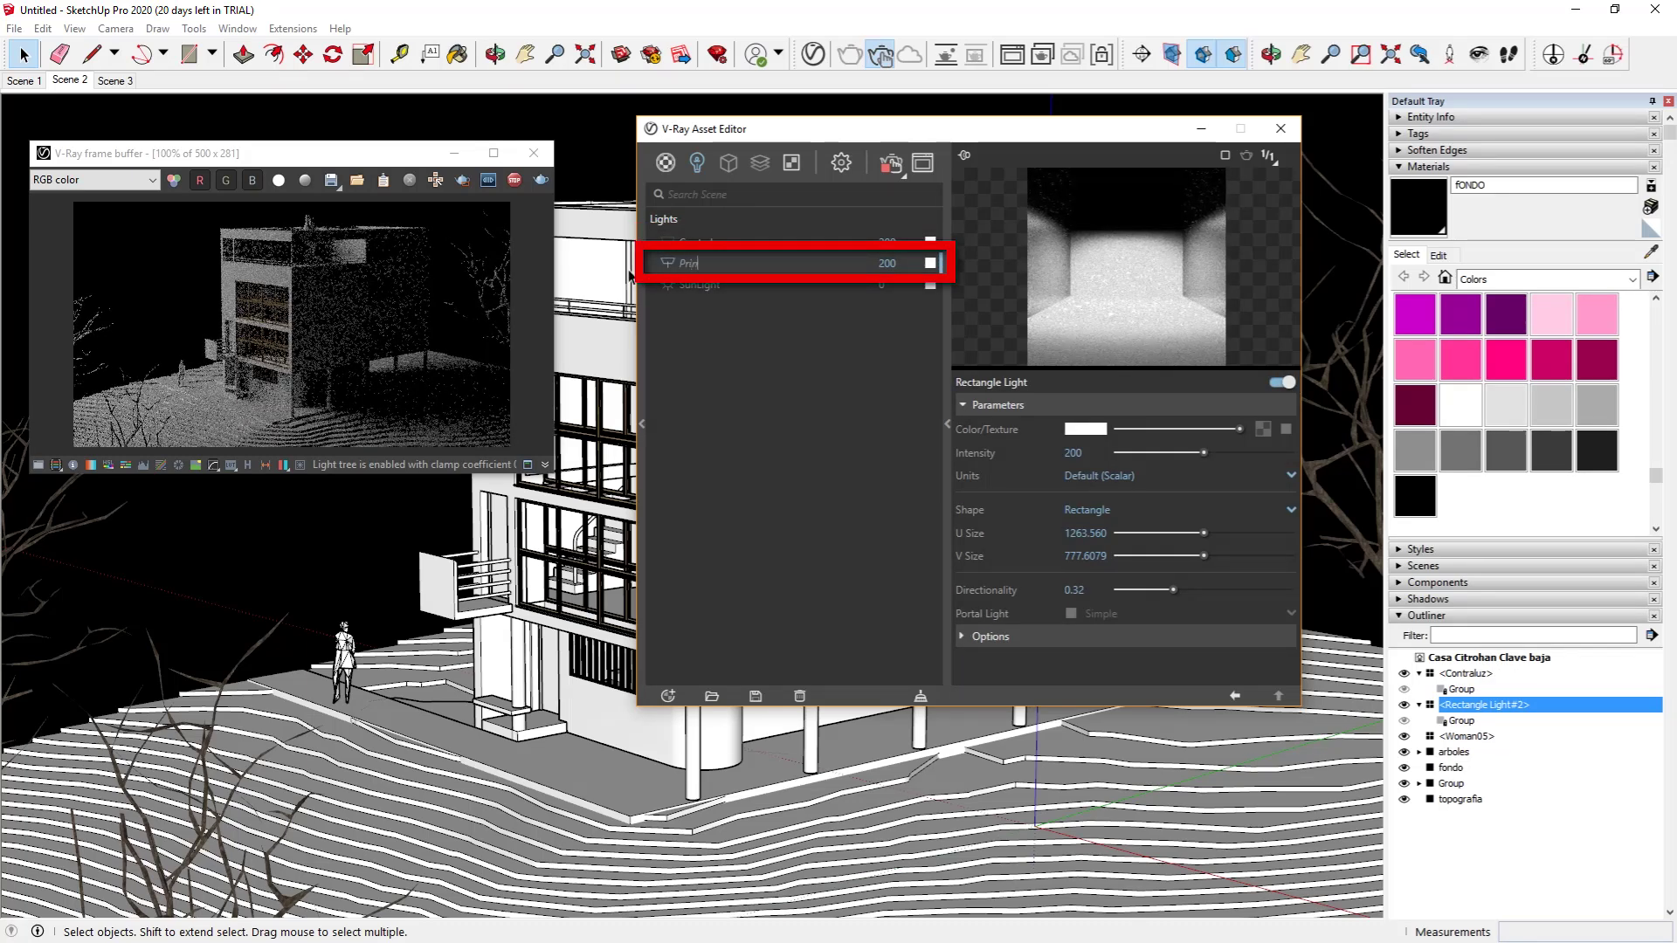
key("Return")
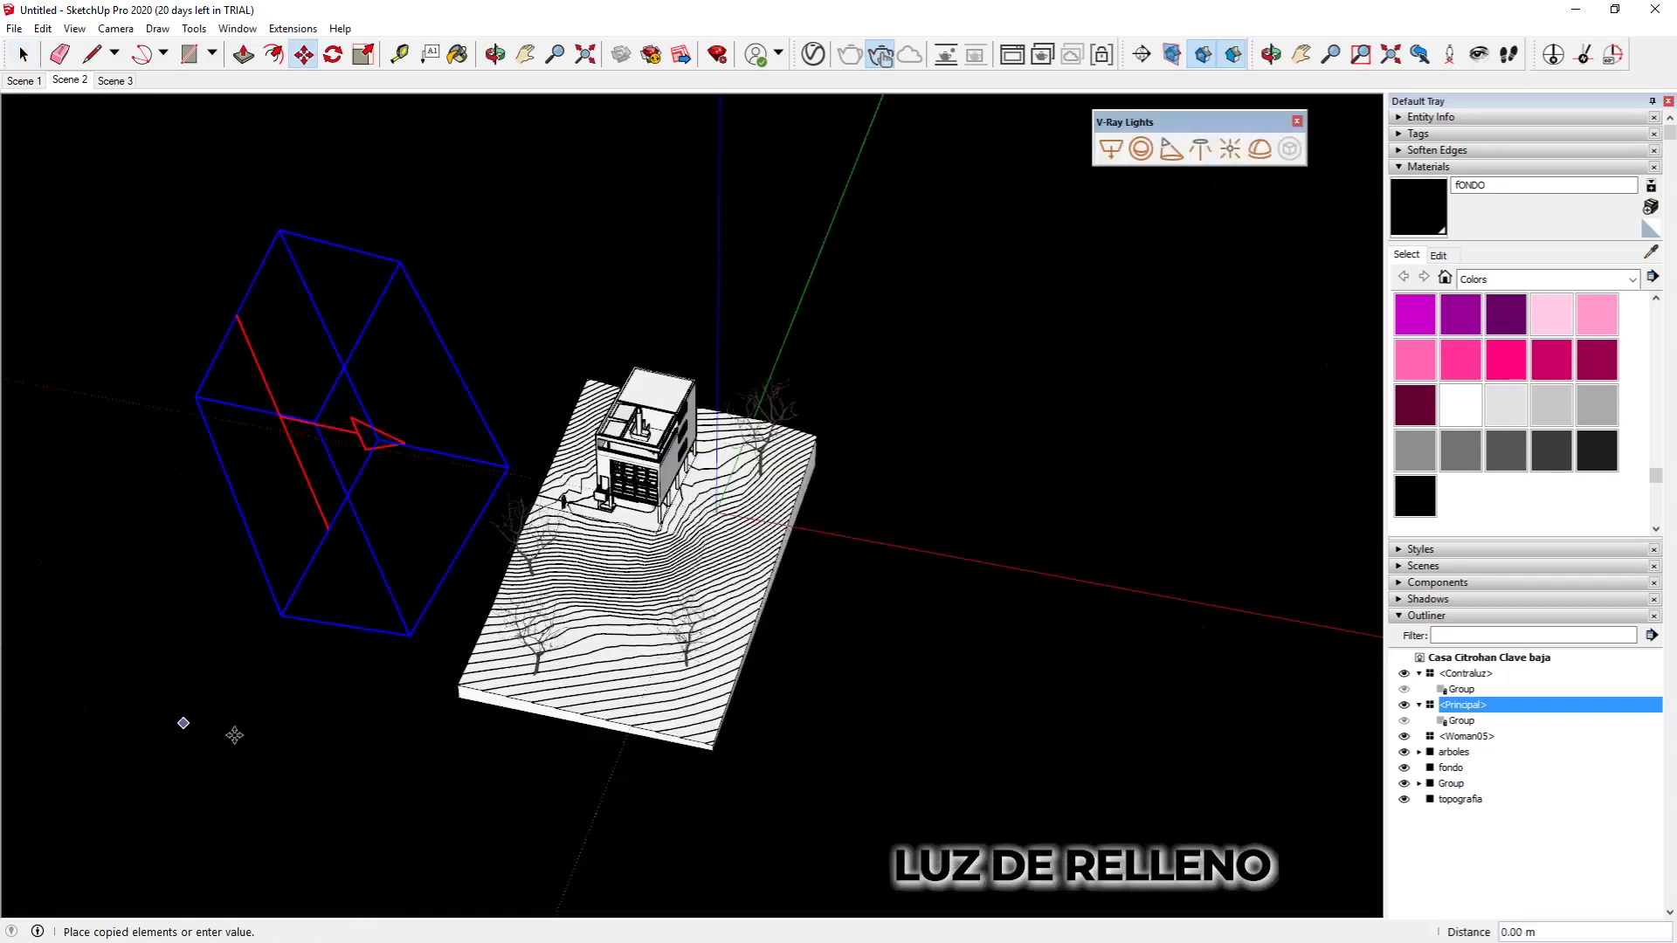
Copy the Principal light to the opposite side of the terrain and start rotating the copy toward the house.
left_click(812, 751)
key("q")
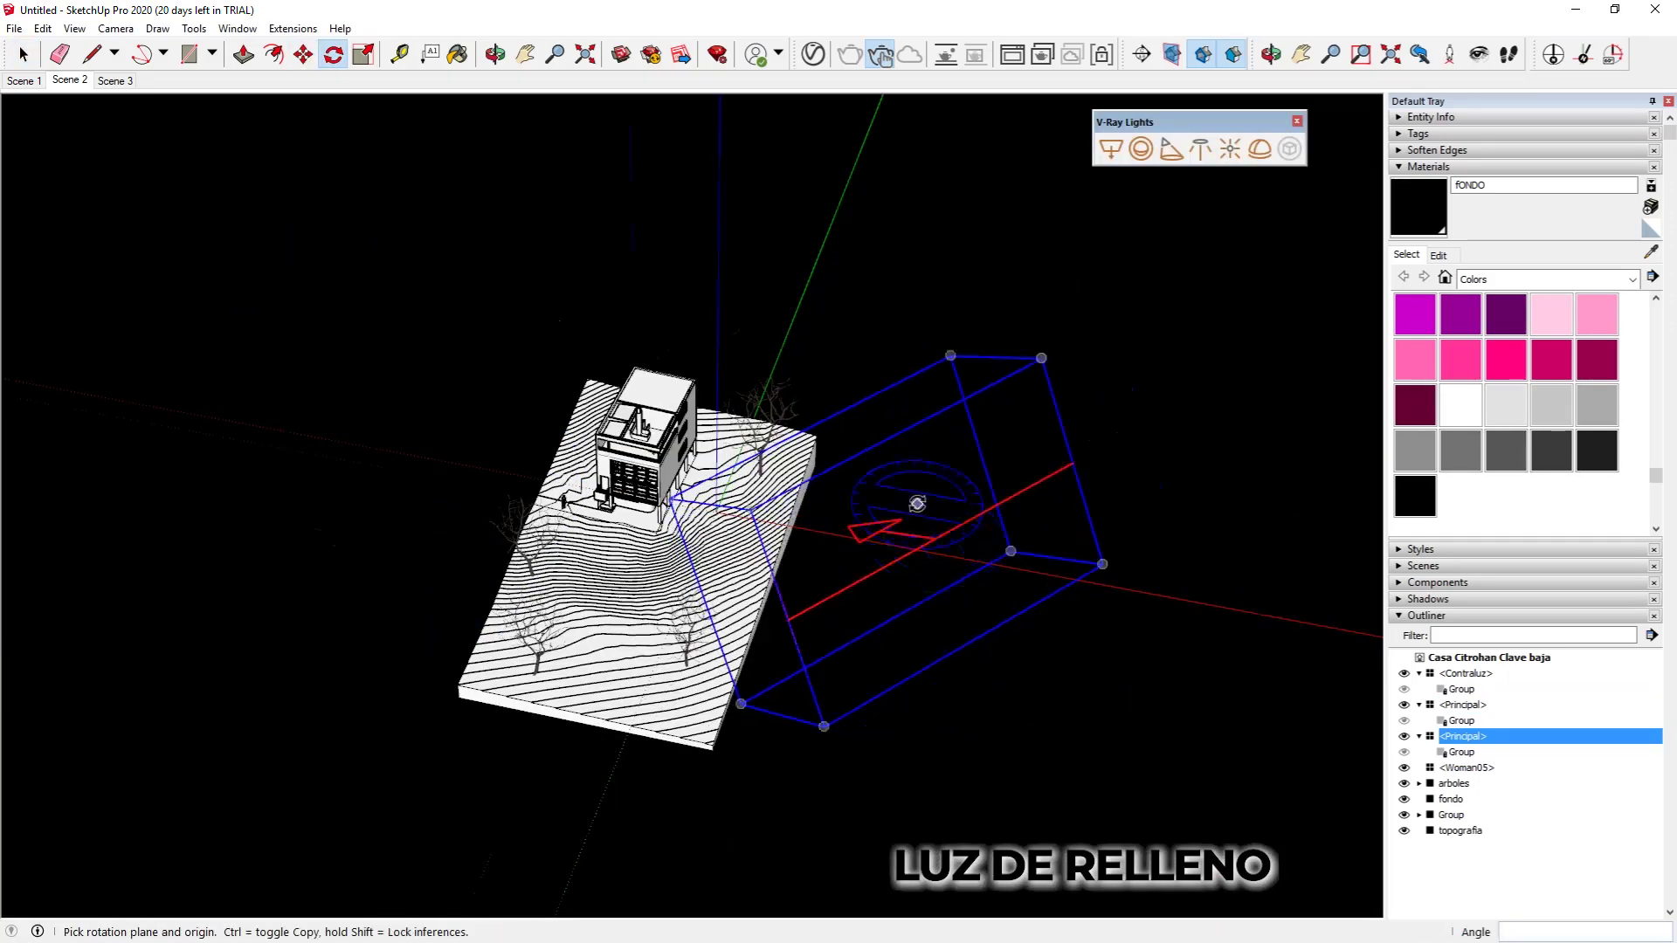
scroll(916, 498, "up", 5)
middle_click_drag(917, 498, 698, 690)
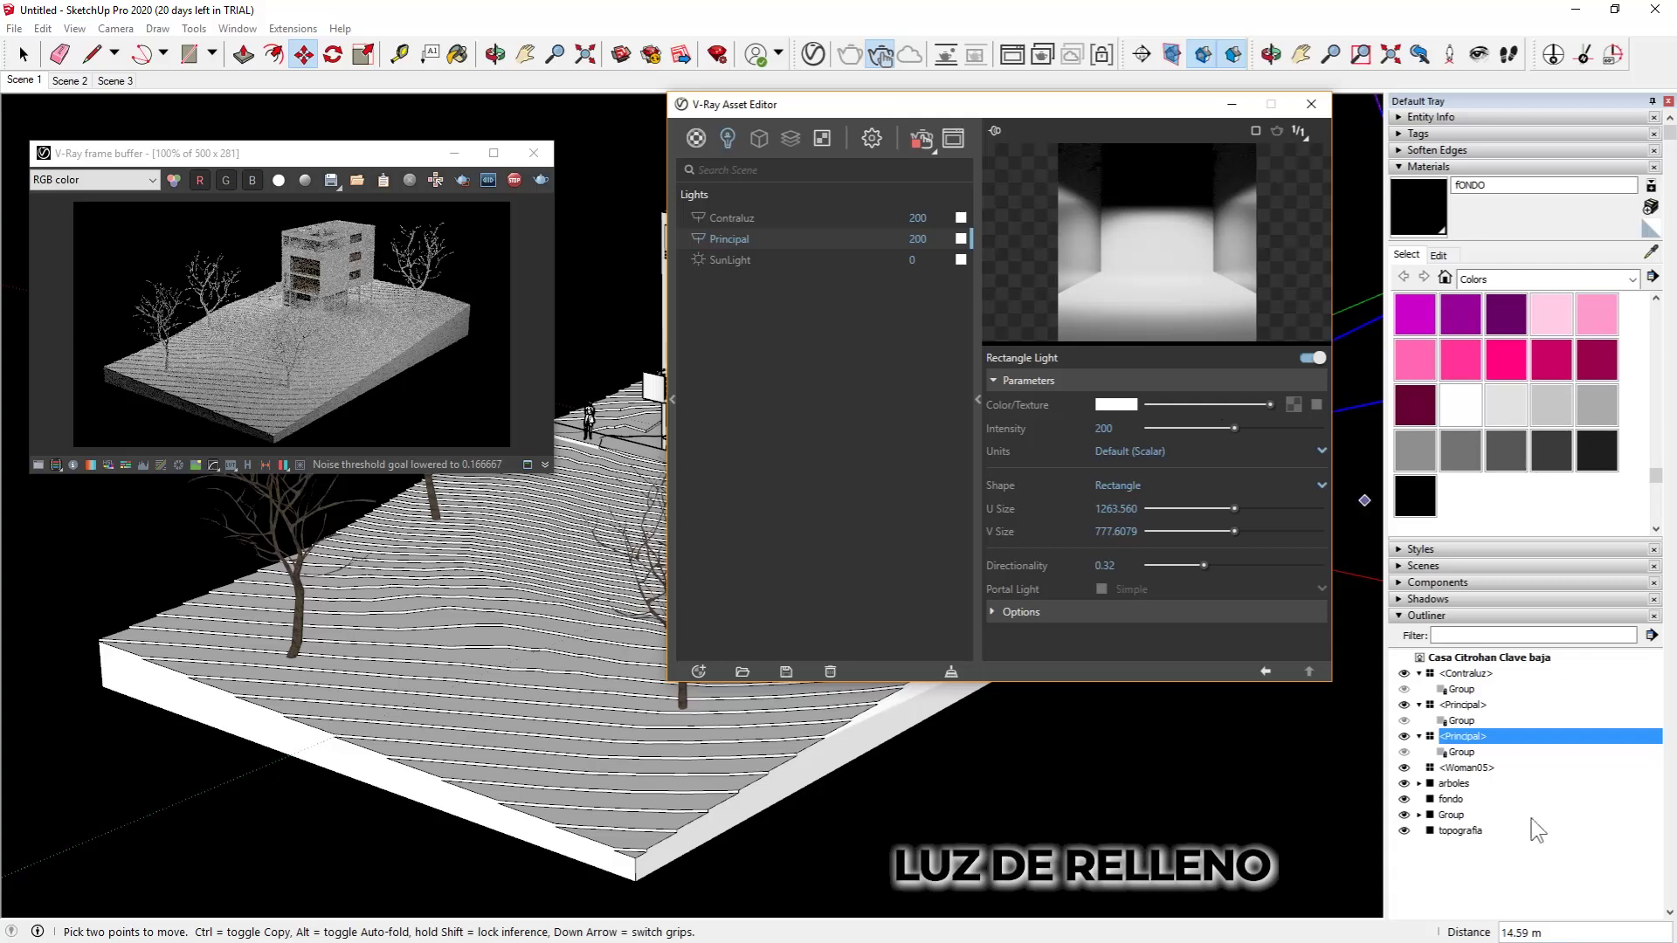
Make the copy of the Principal light unique and rename it Relleno.
right_click(1465, 751)
left_click(1441, 297)
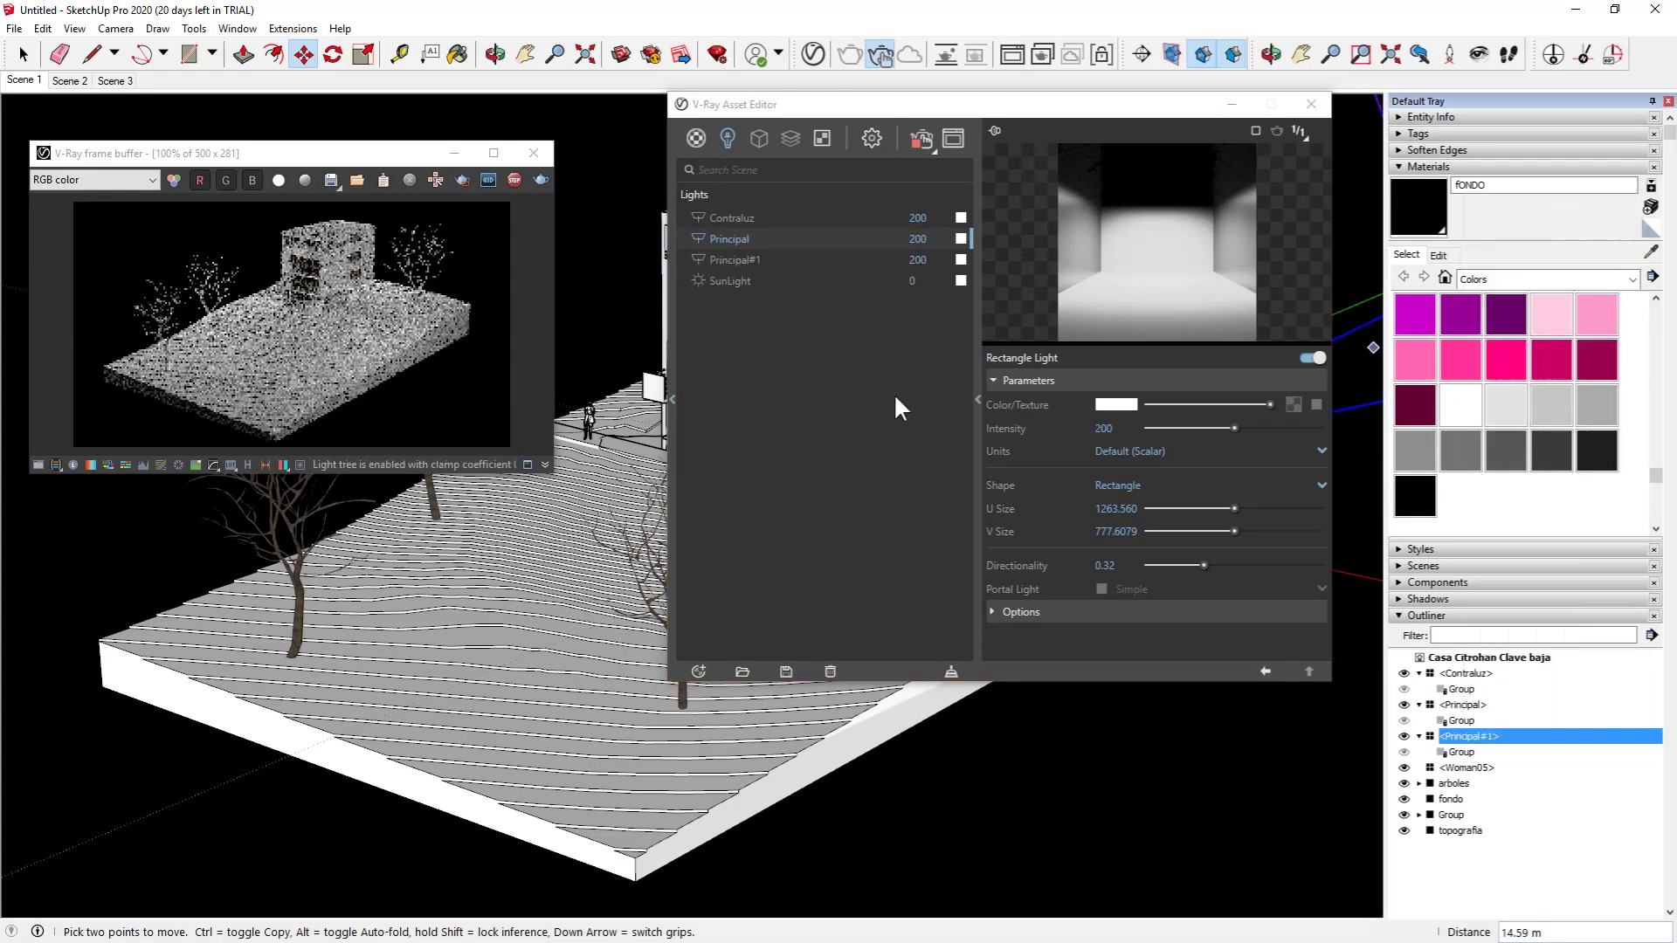
left_click(741, 258)
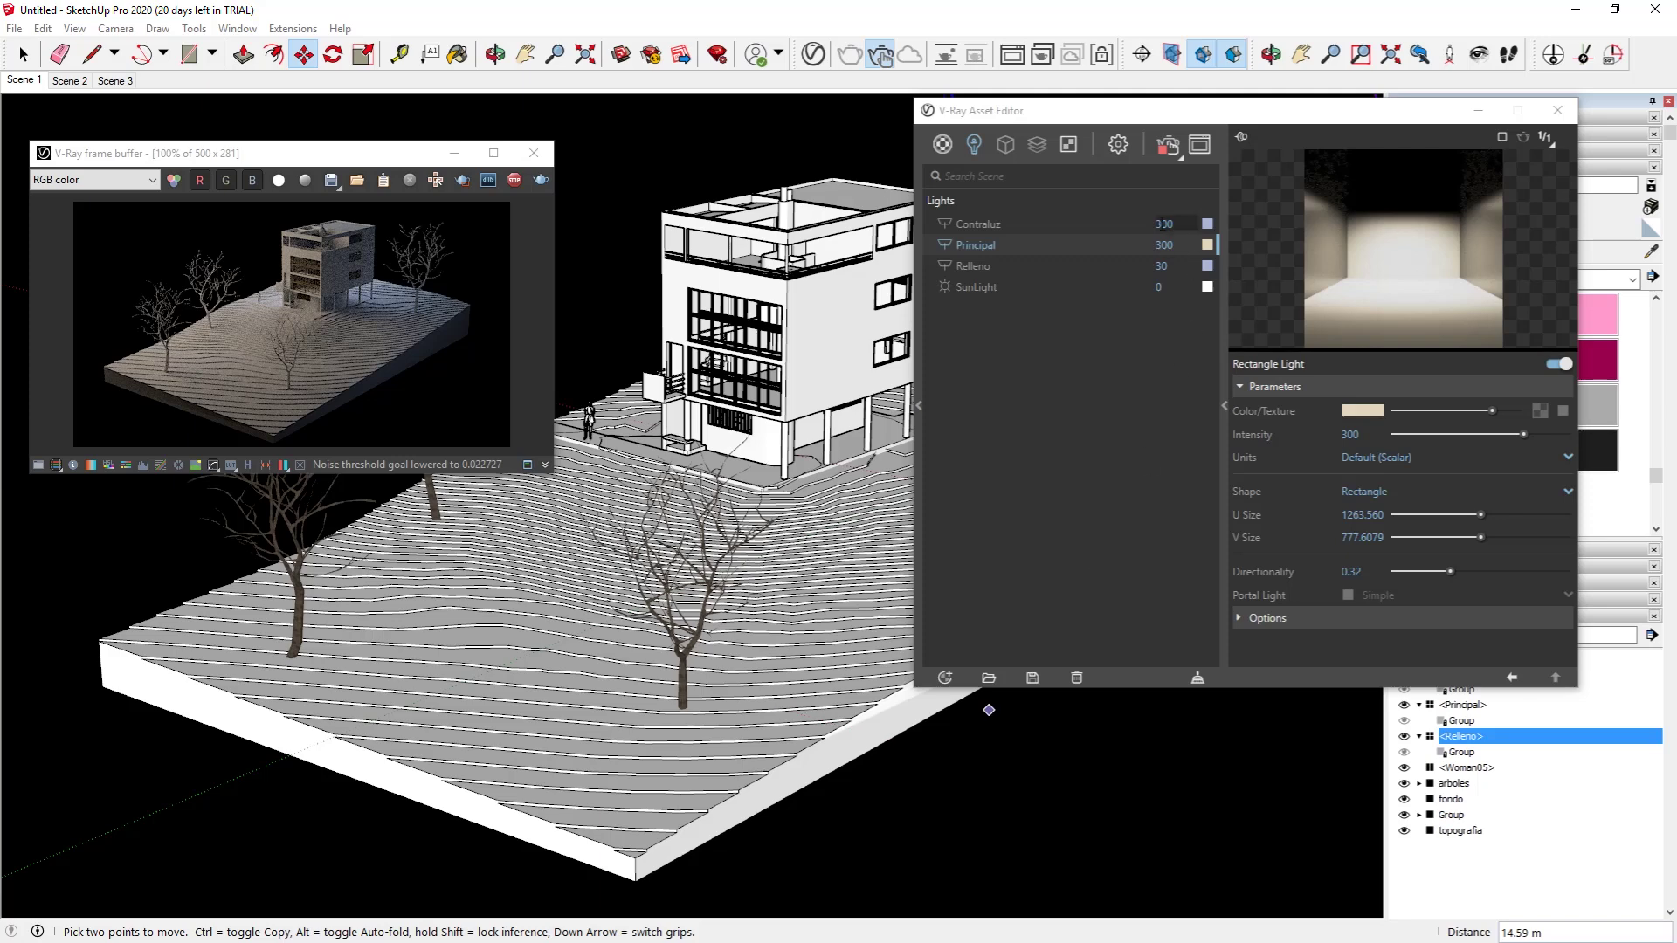
List the scene's materials and place a section plane on the house's side wall to cut open the interior.
left_click(942, 144)
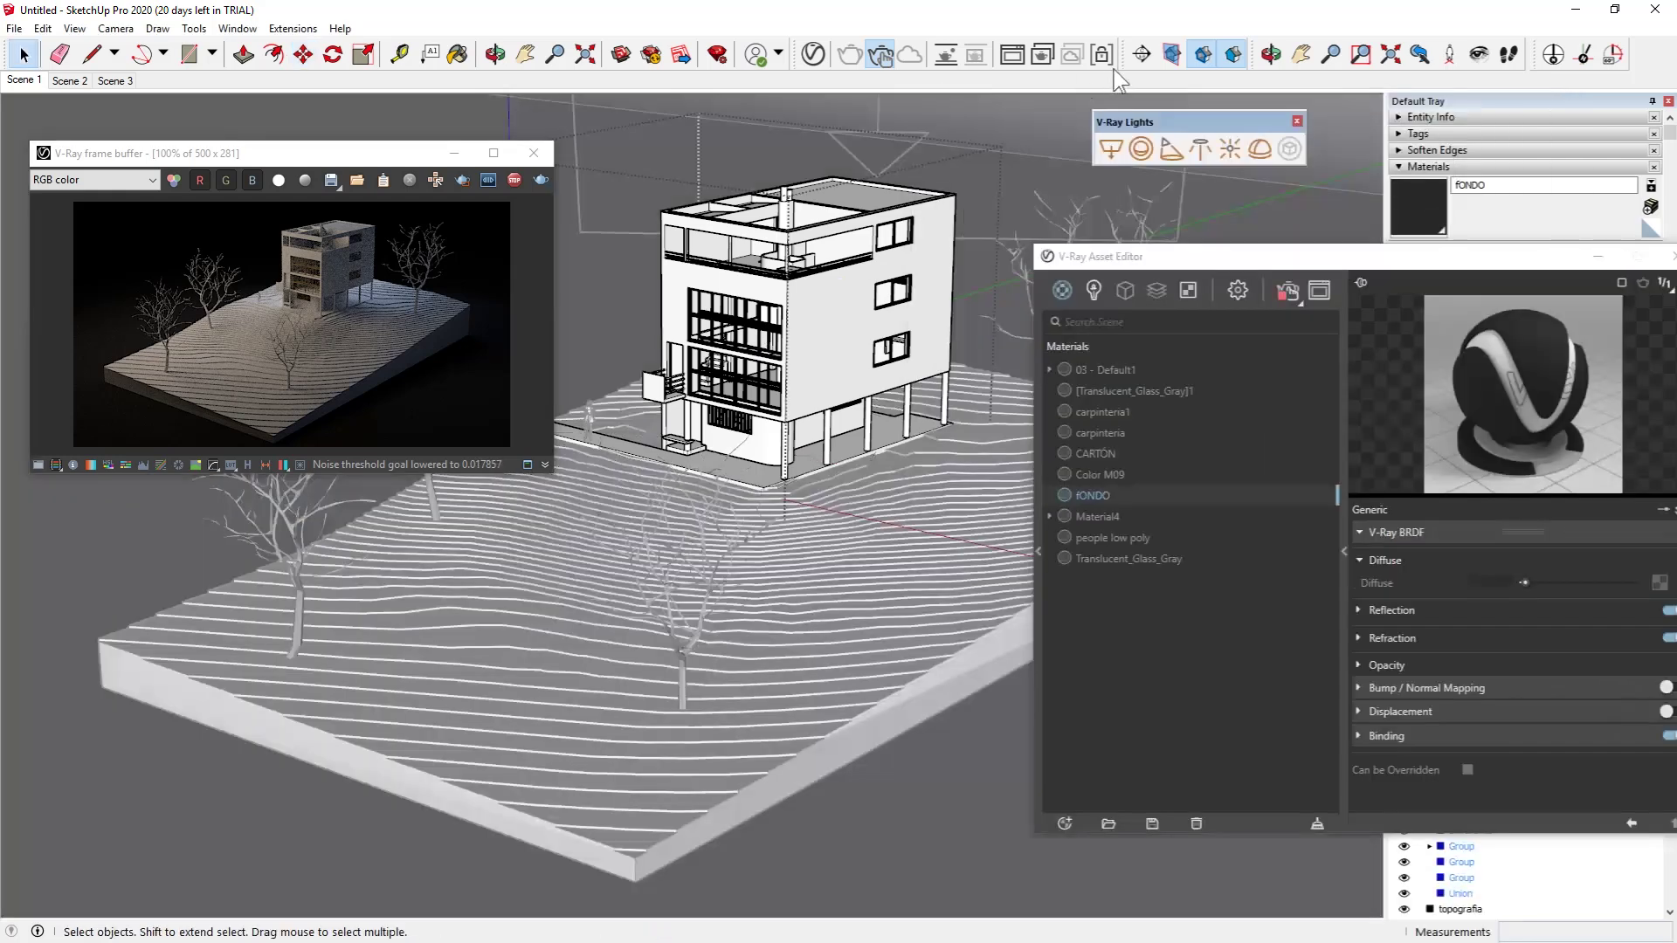
left_click(1142, 55)
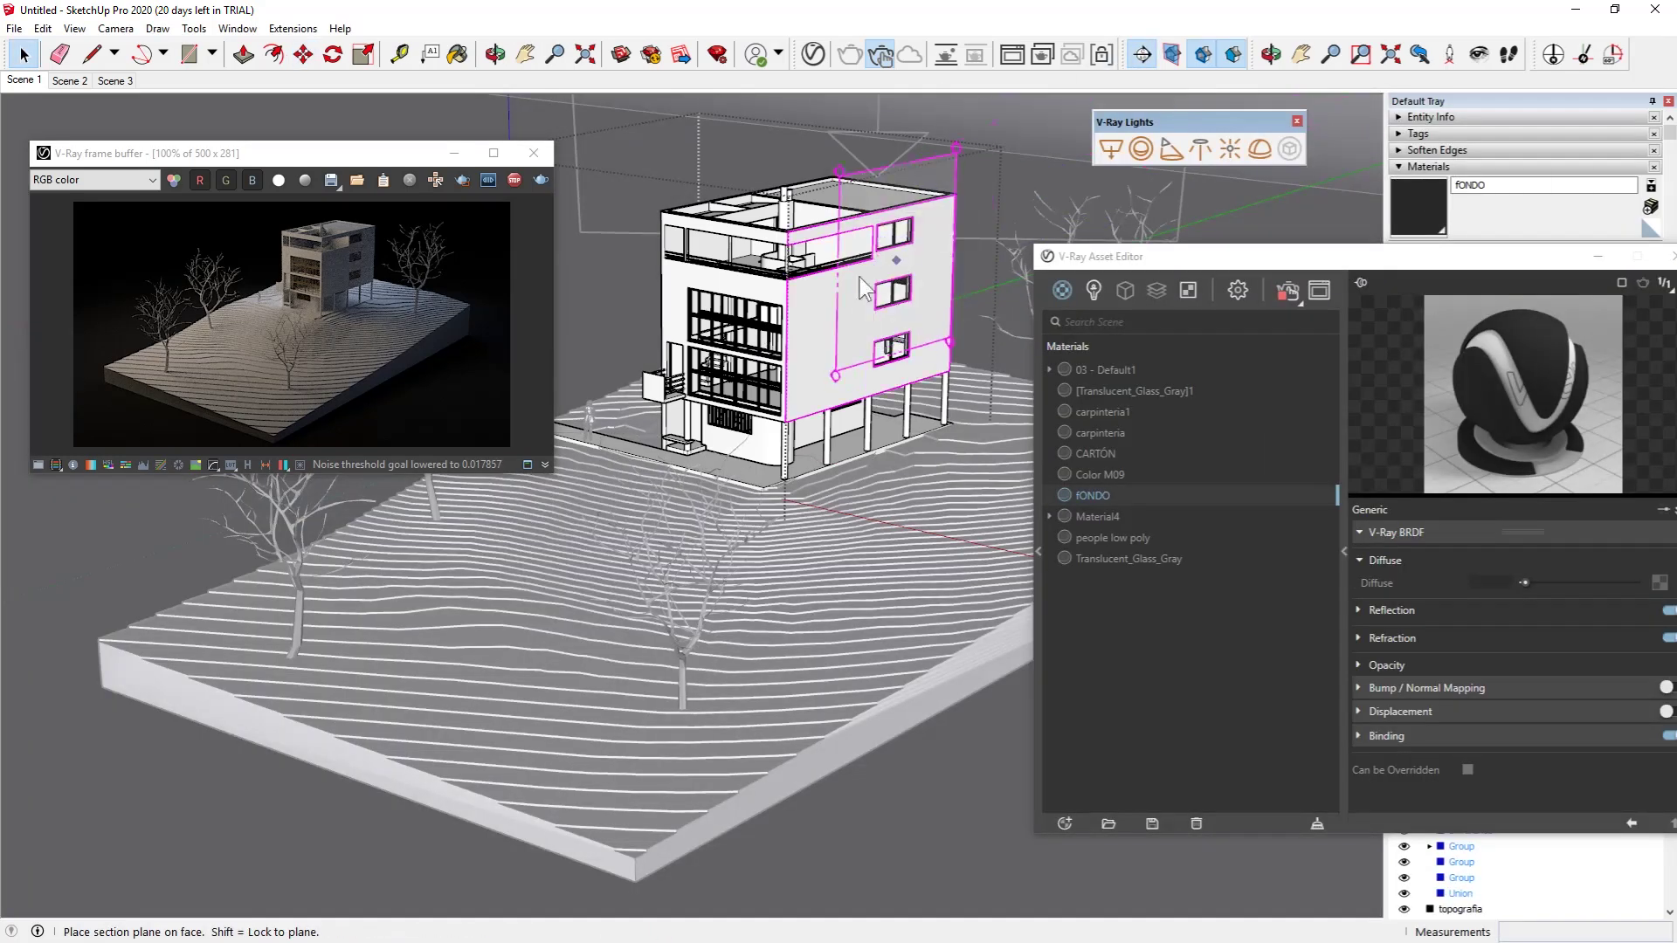
left_click(829, 293)
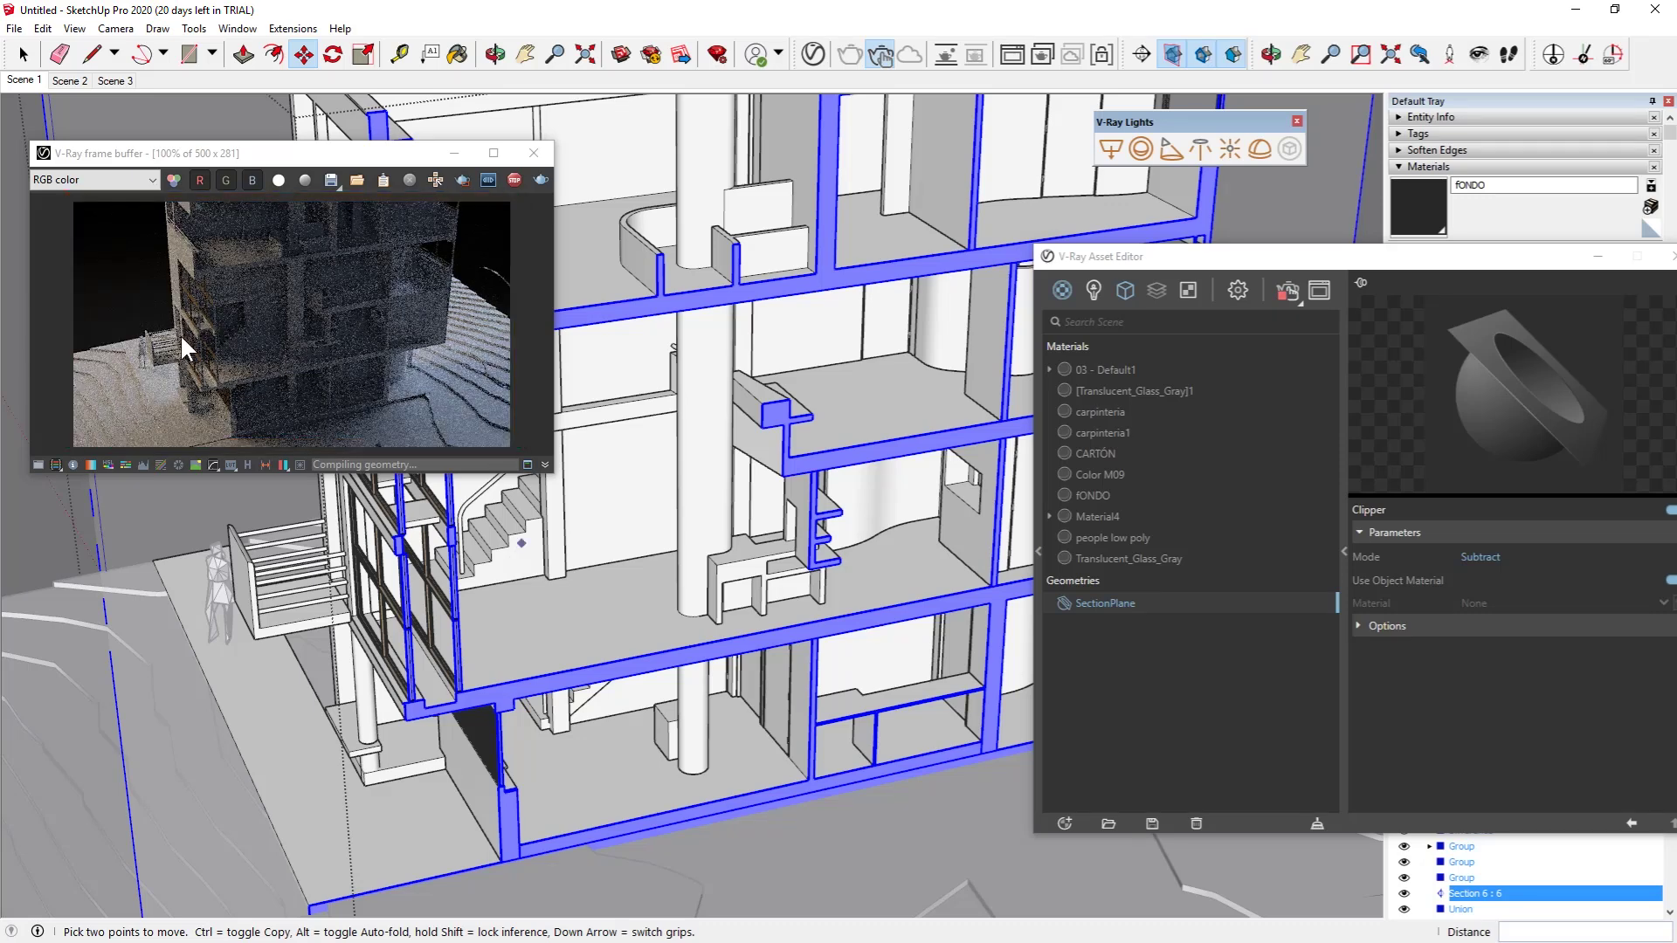
middle_click_drag(716, 340, 701, 279)
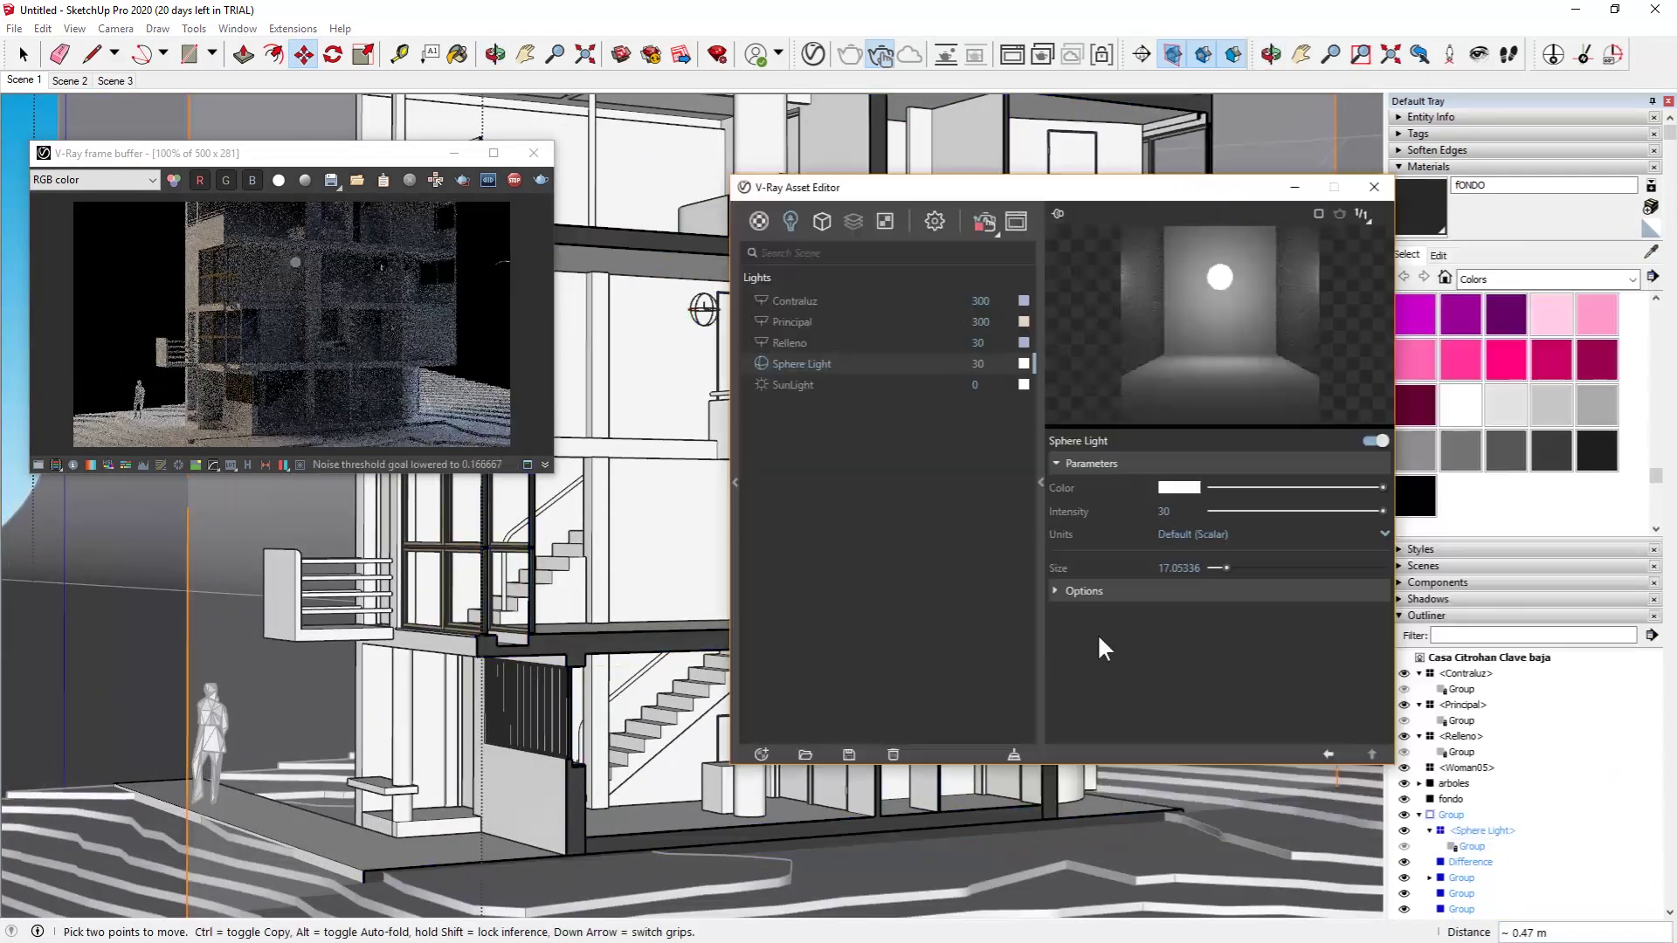
Make the sphere light invisible and give it a warm tan colour of R 0.831, G 0.71, B 0.494.
left_click(1052, 588)
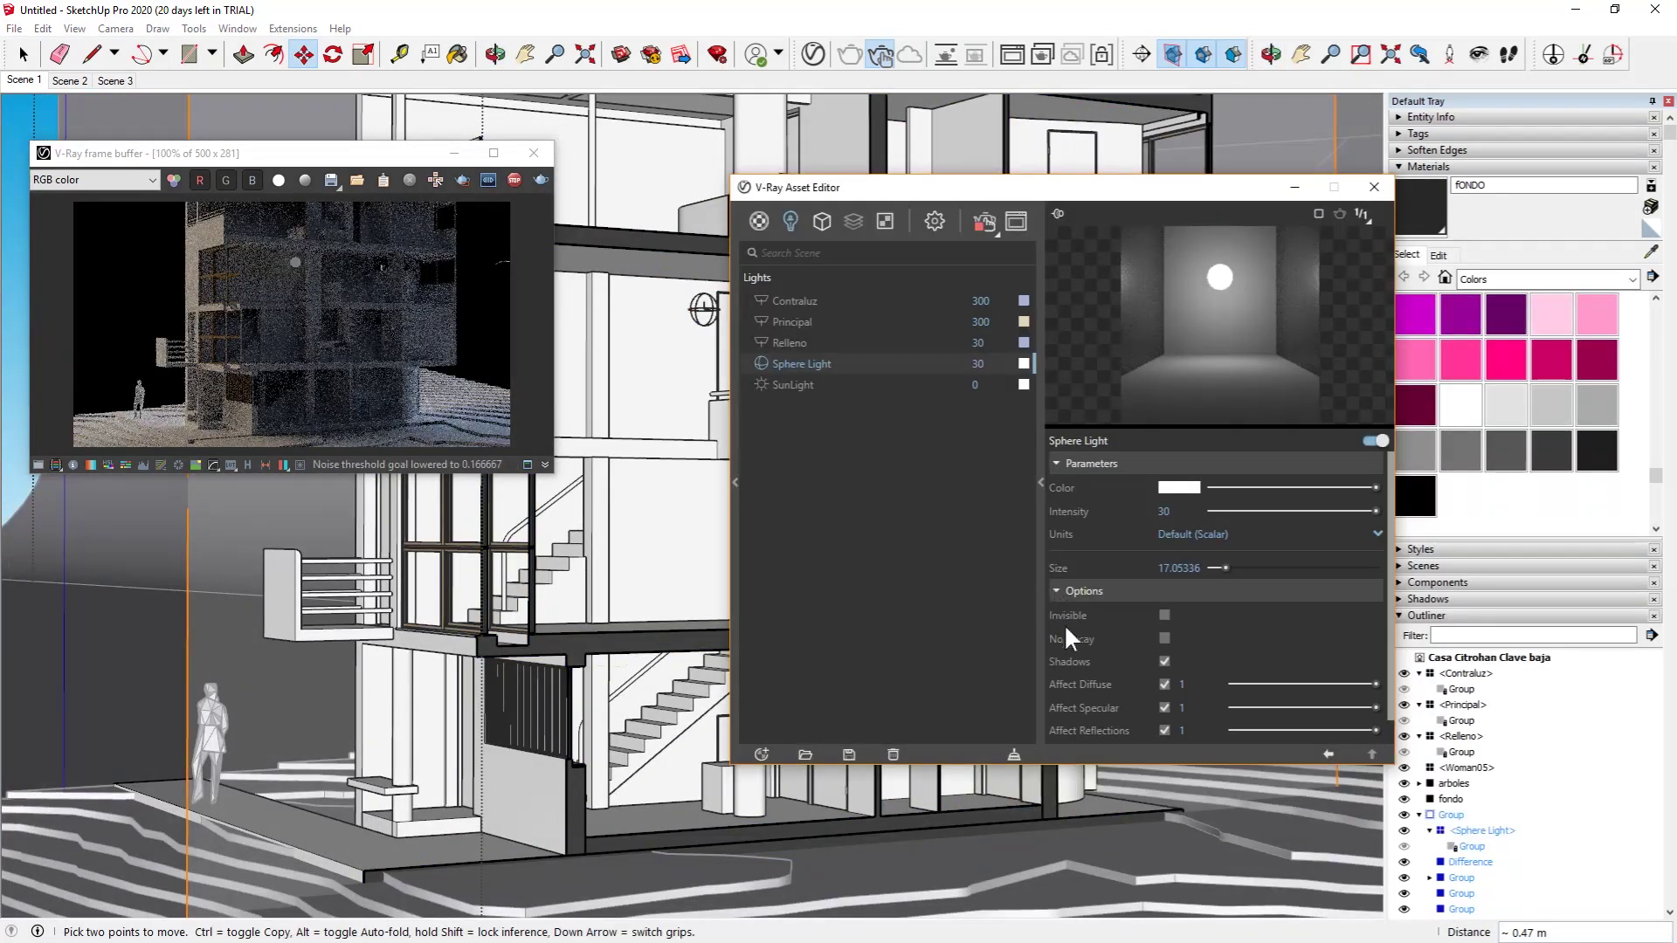
left_click(1162, 615)
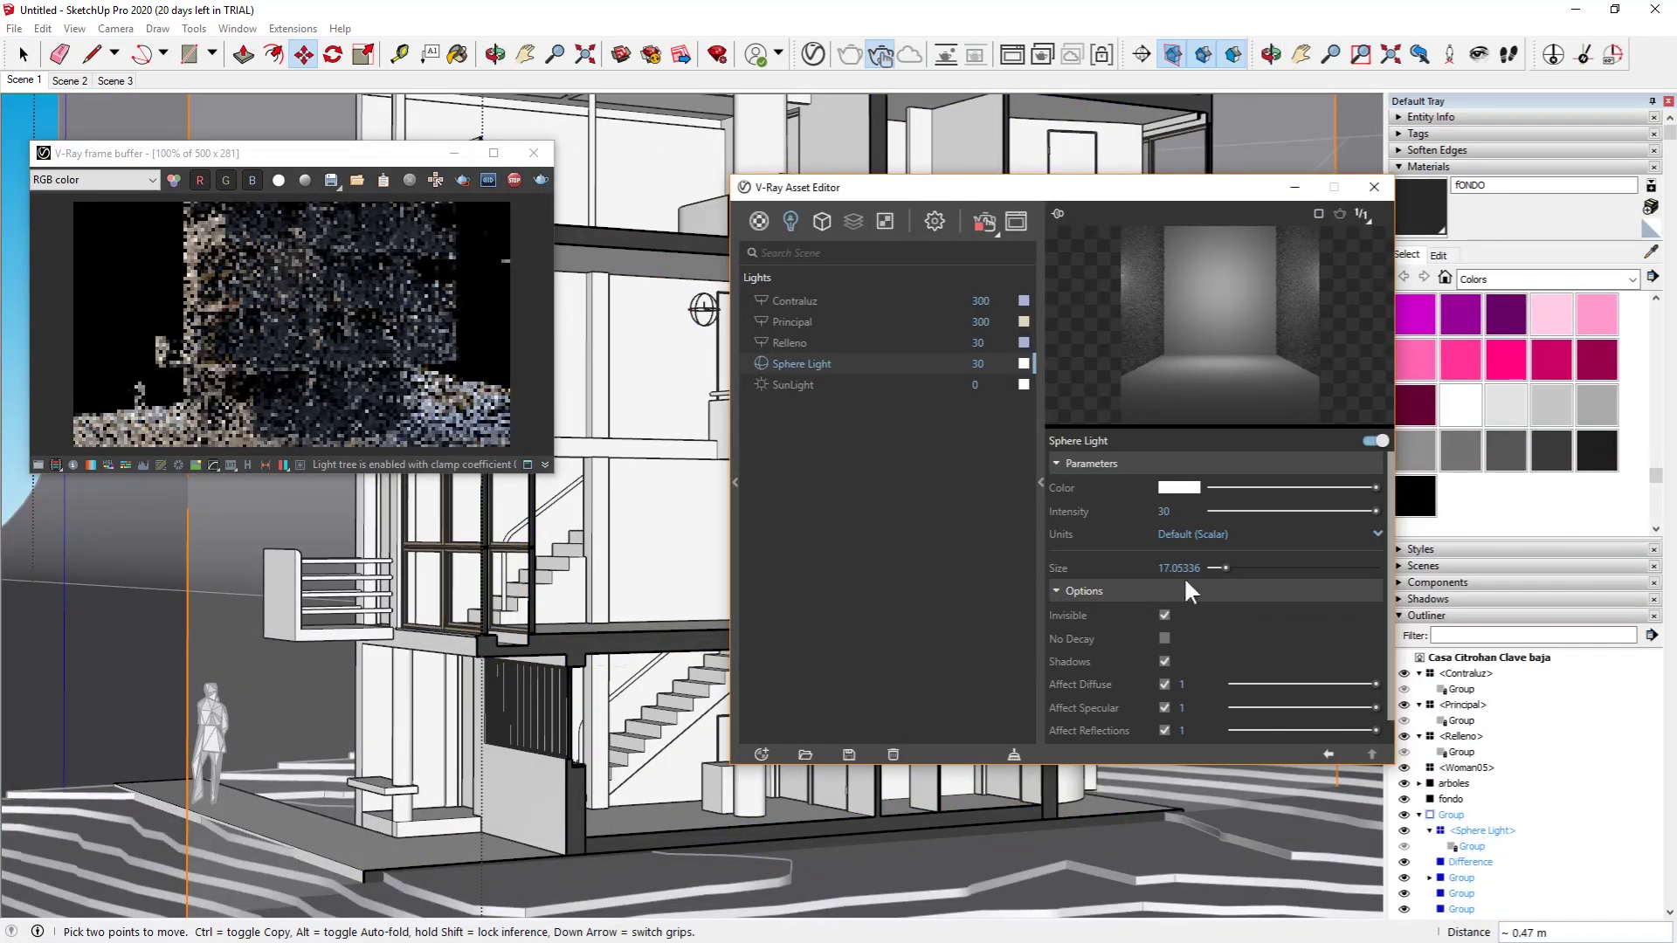
left_click(1186, 488)
left_click(919, 529)
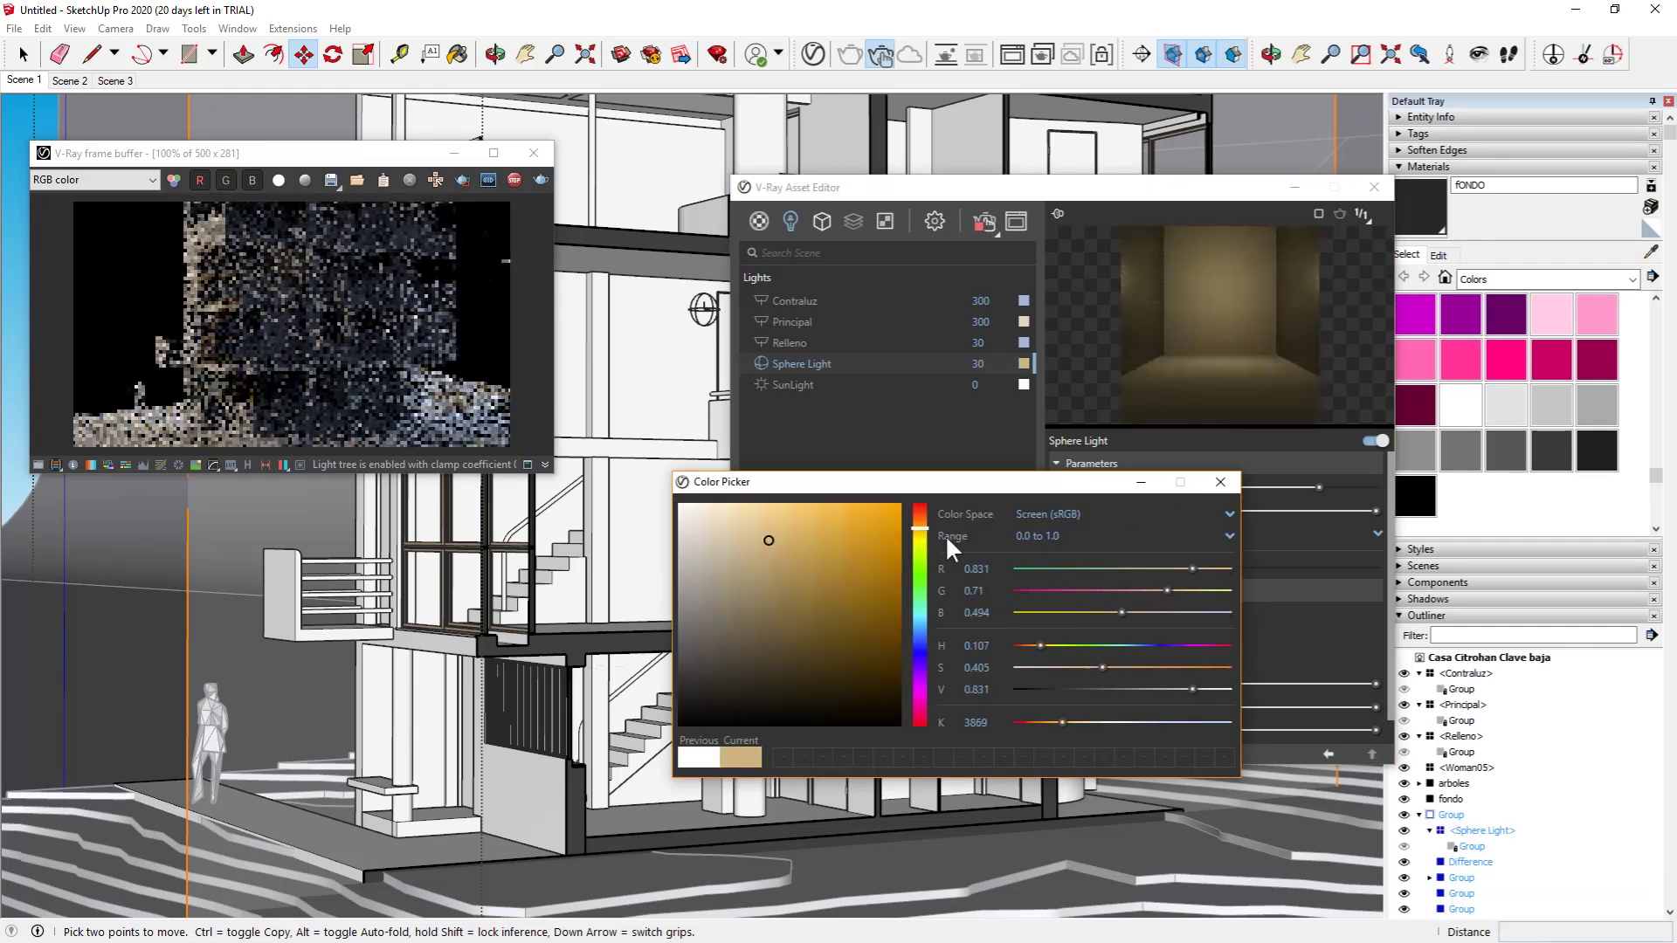
left_click(1220, 482)
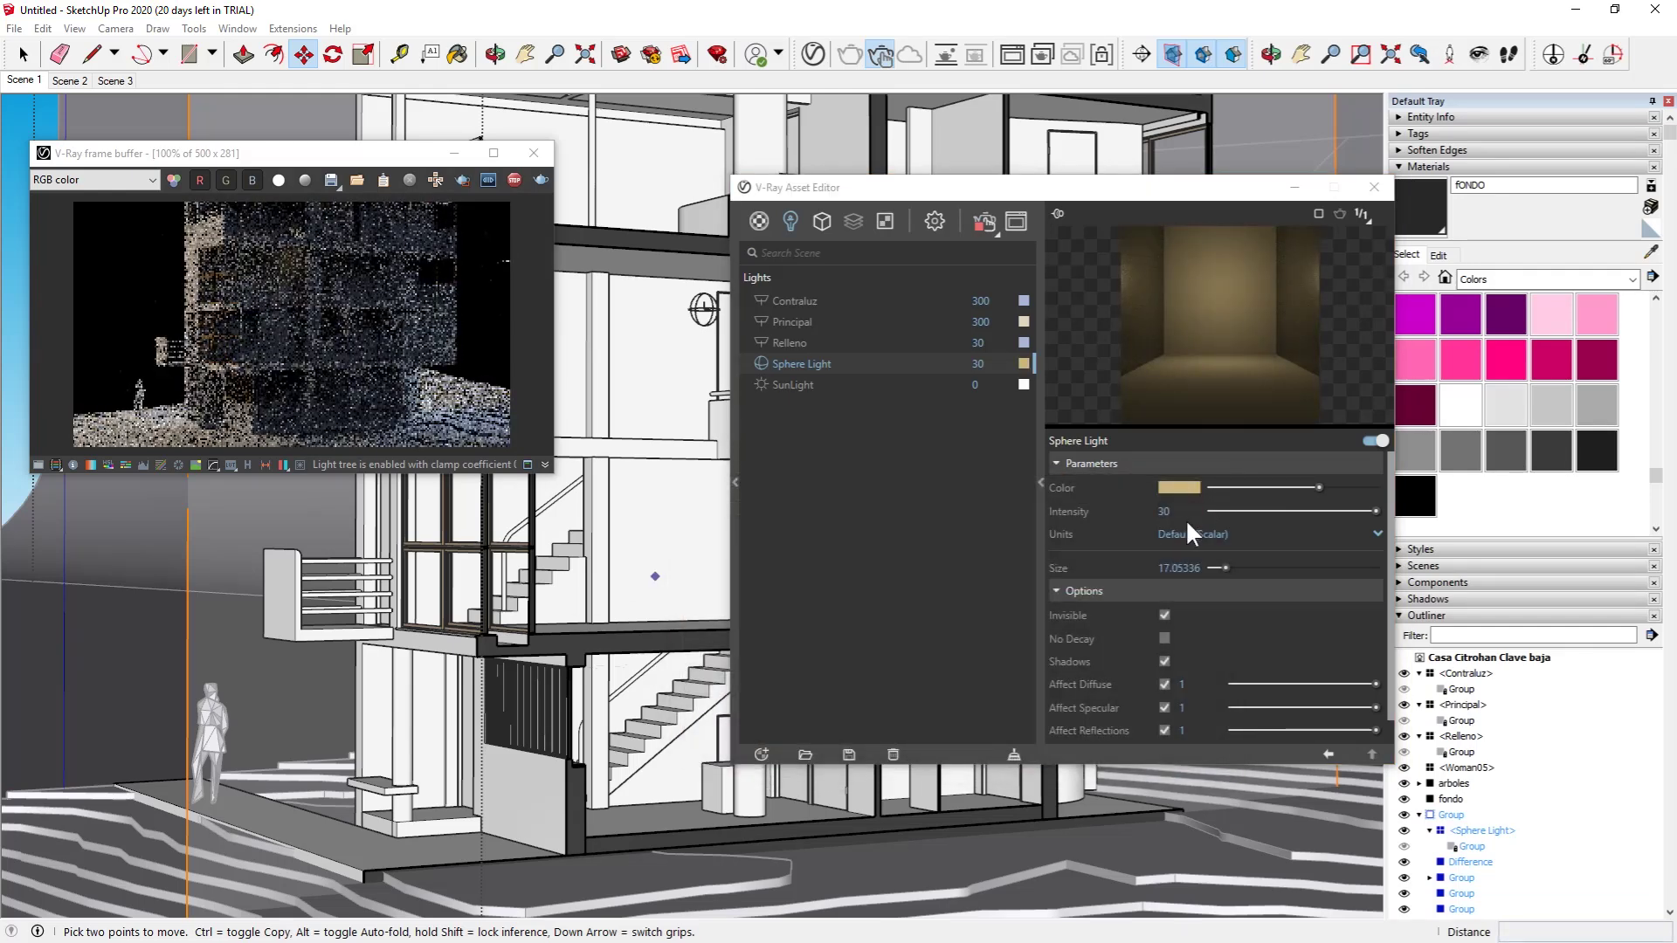
Set the sphere light's intensity to 30000.
double_click(1175, 511)
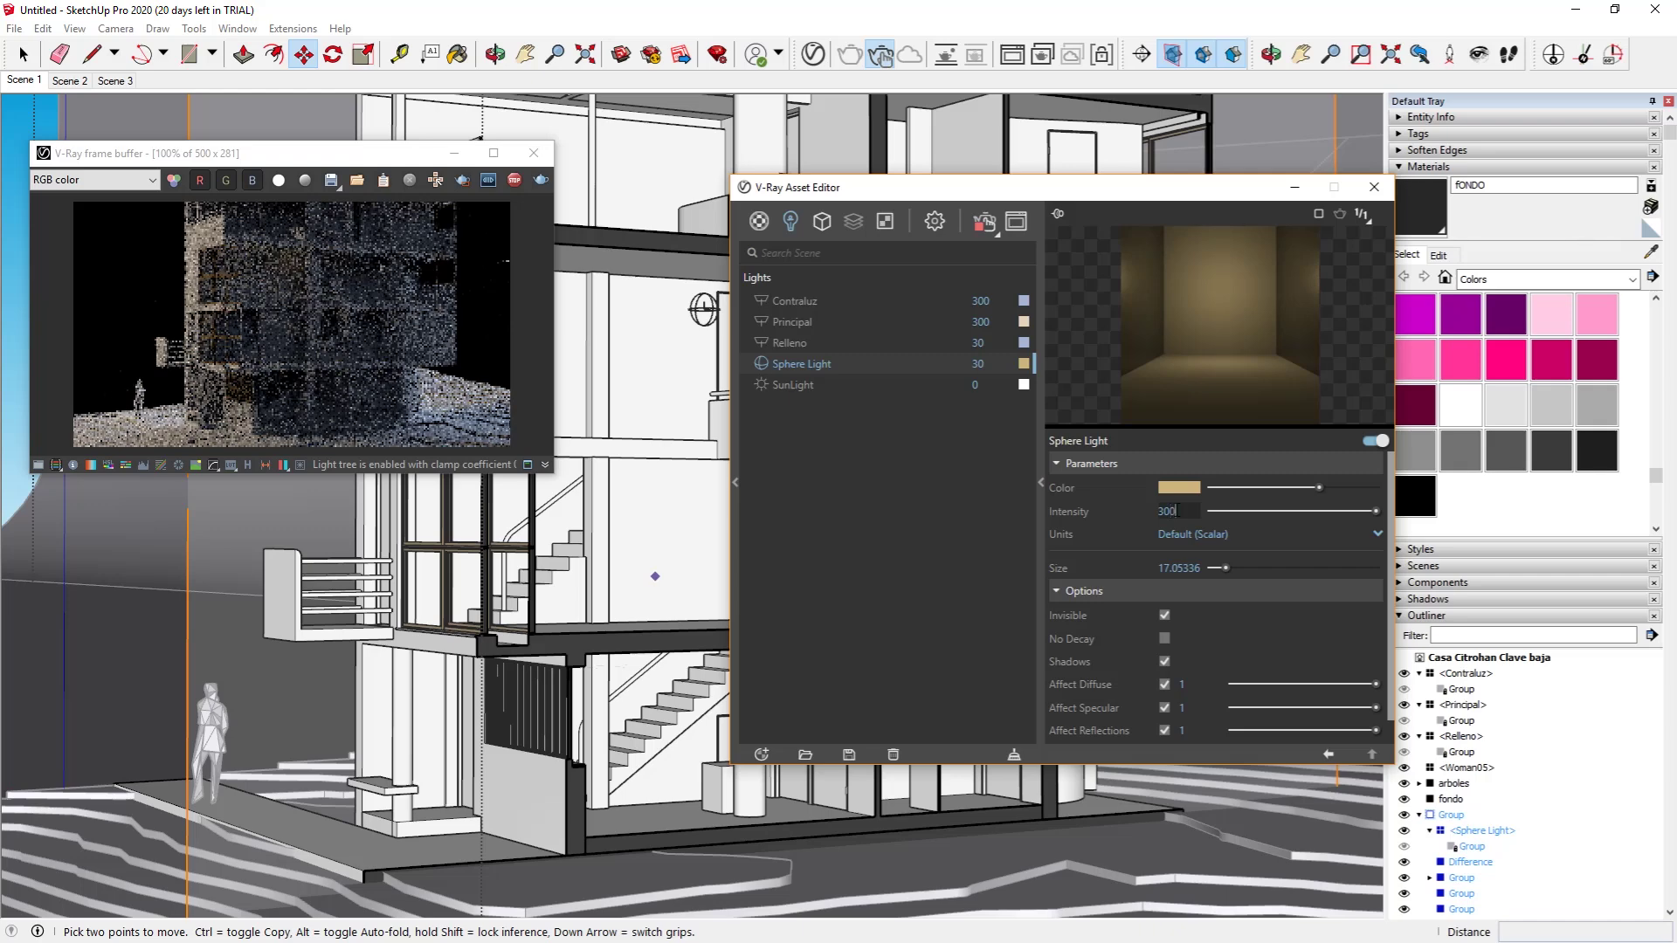
type("30000")
key("Return")
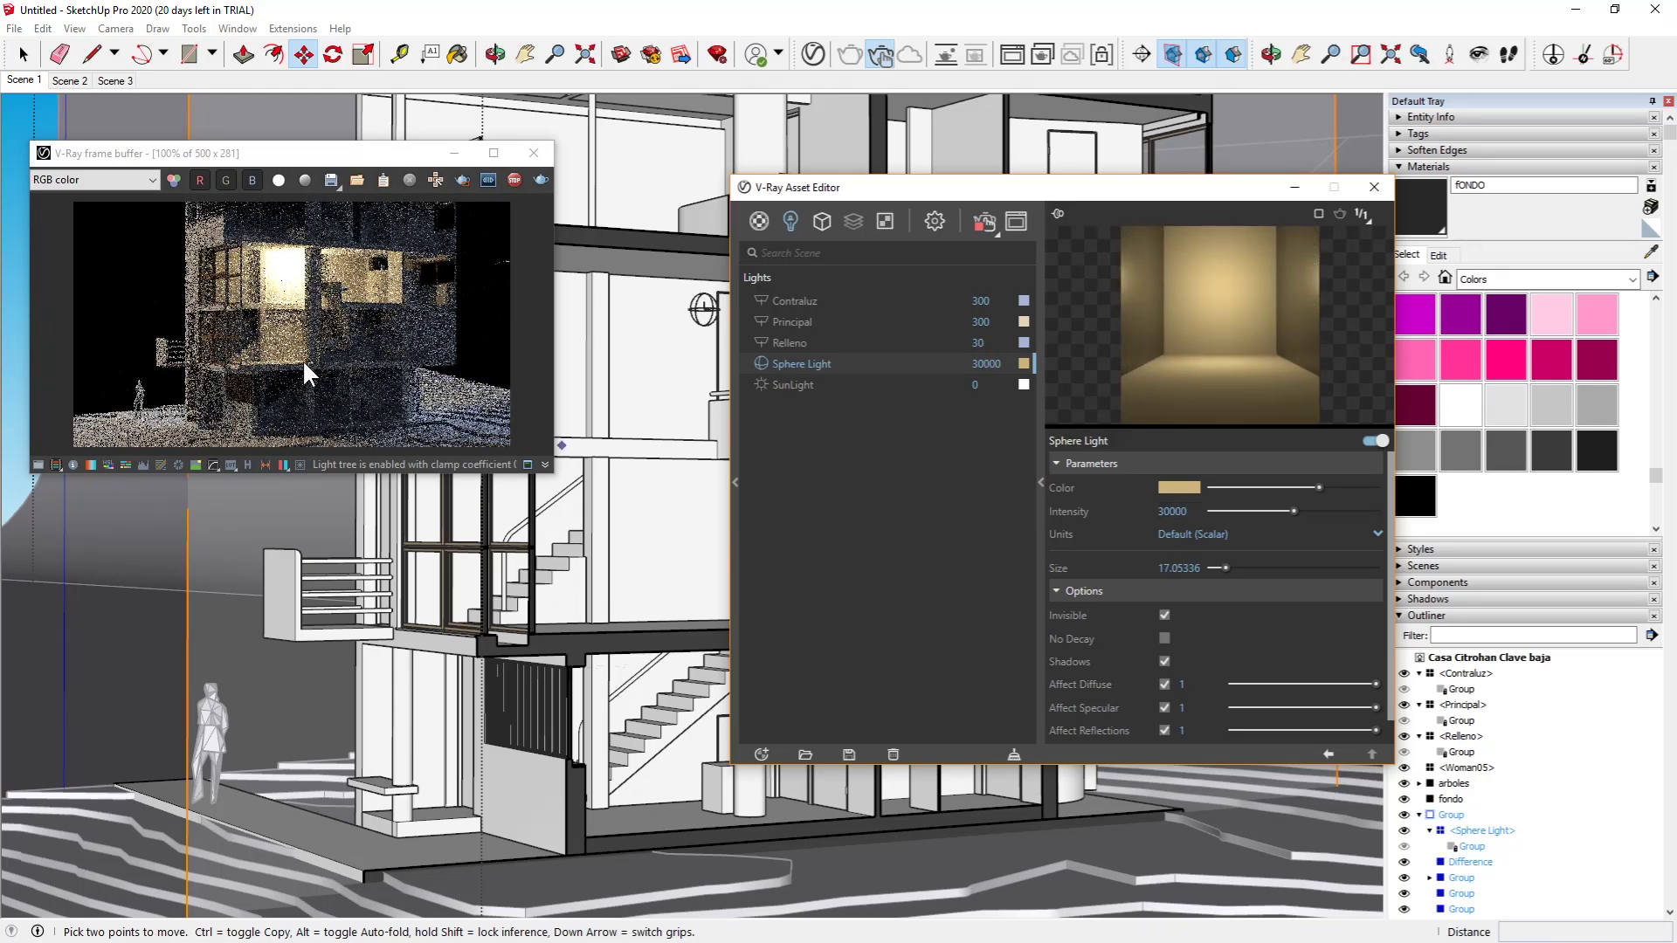
Hide the section plane outline and distribute sphere light copies to the ground-floor and middle-floor rooms.
left_click(1173, 54)
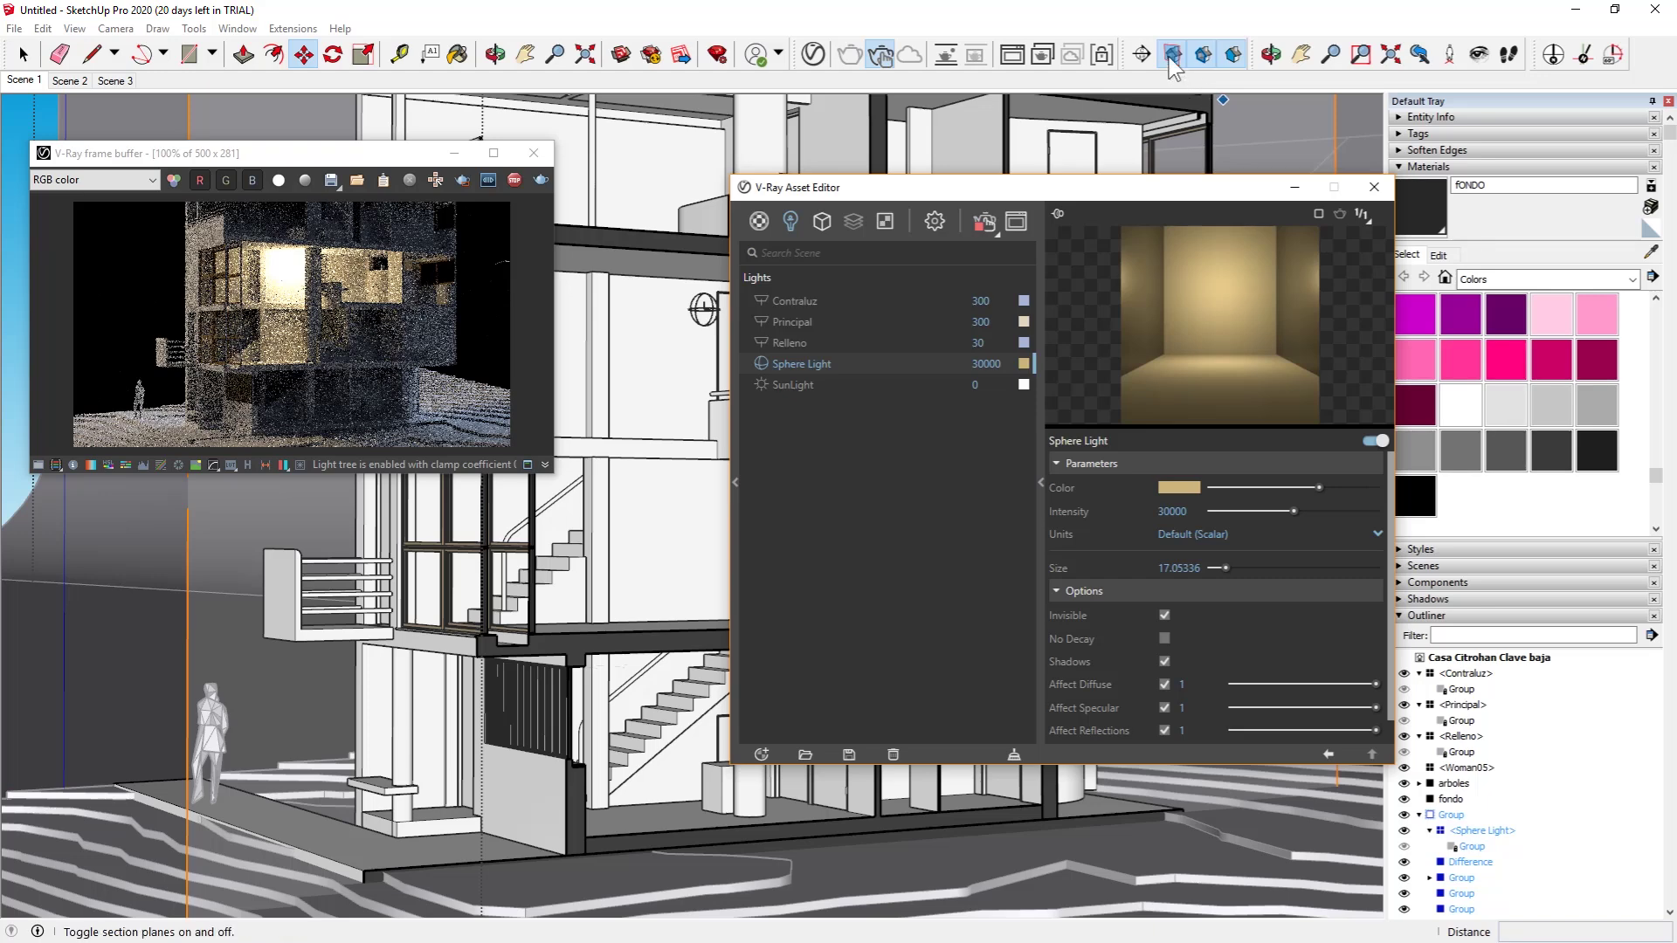
left_click(1203, 54)
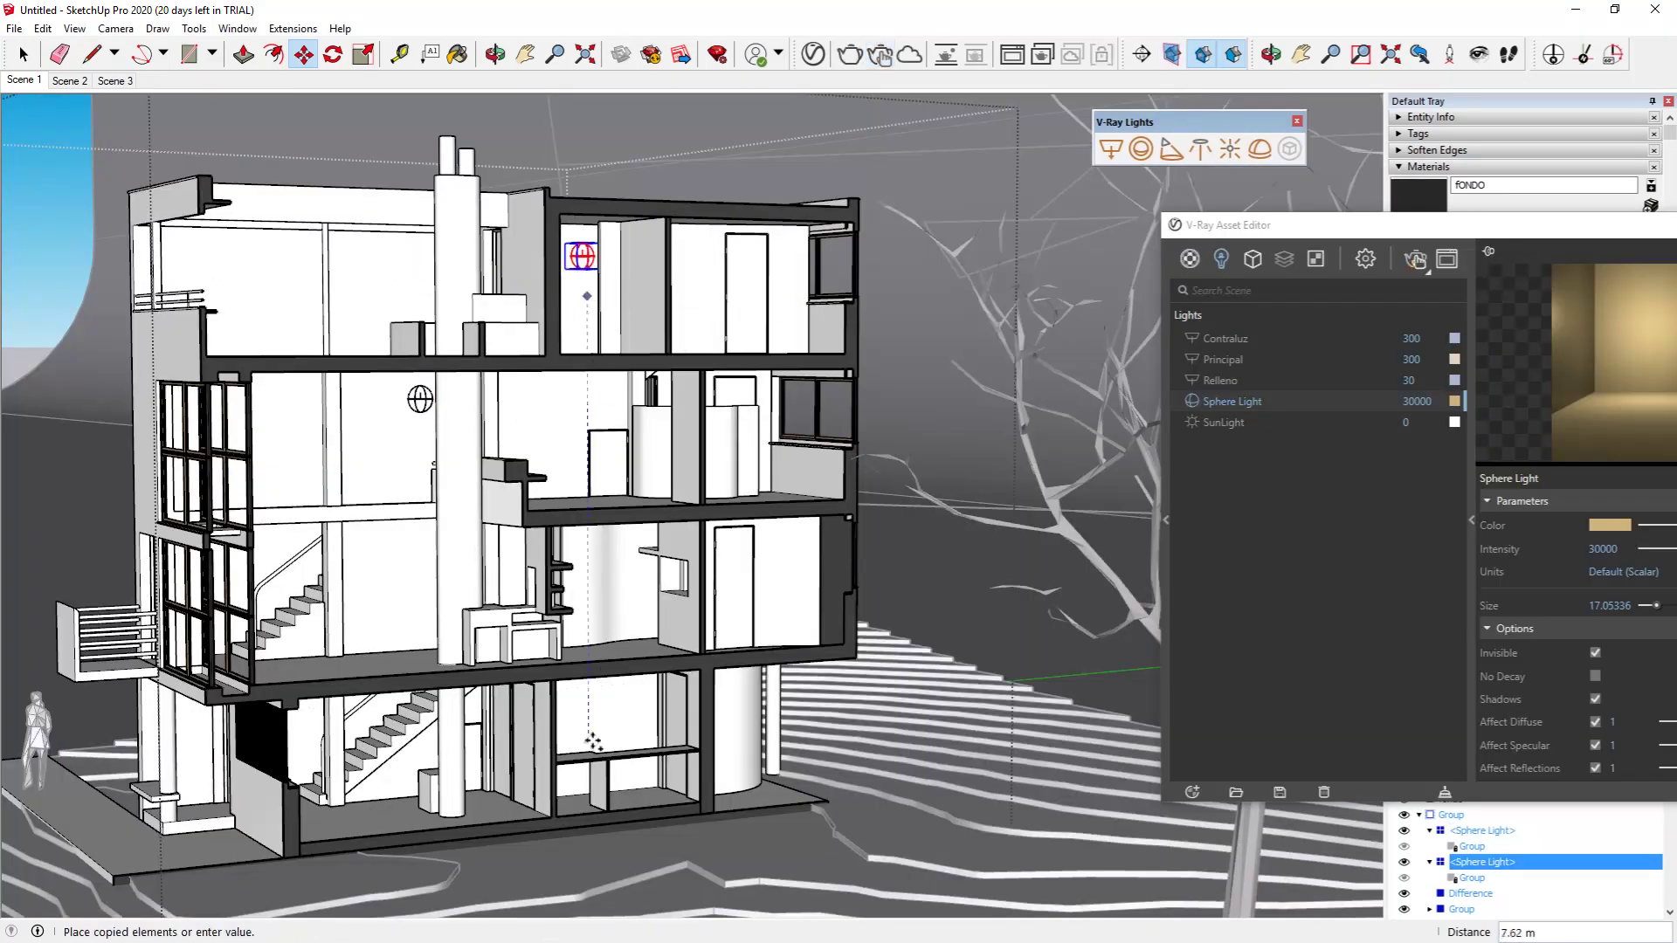
left_click(580, 804)
left_click(580, 715)
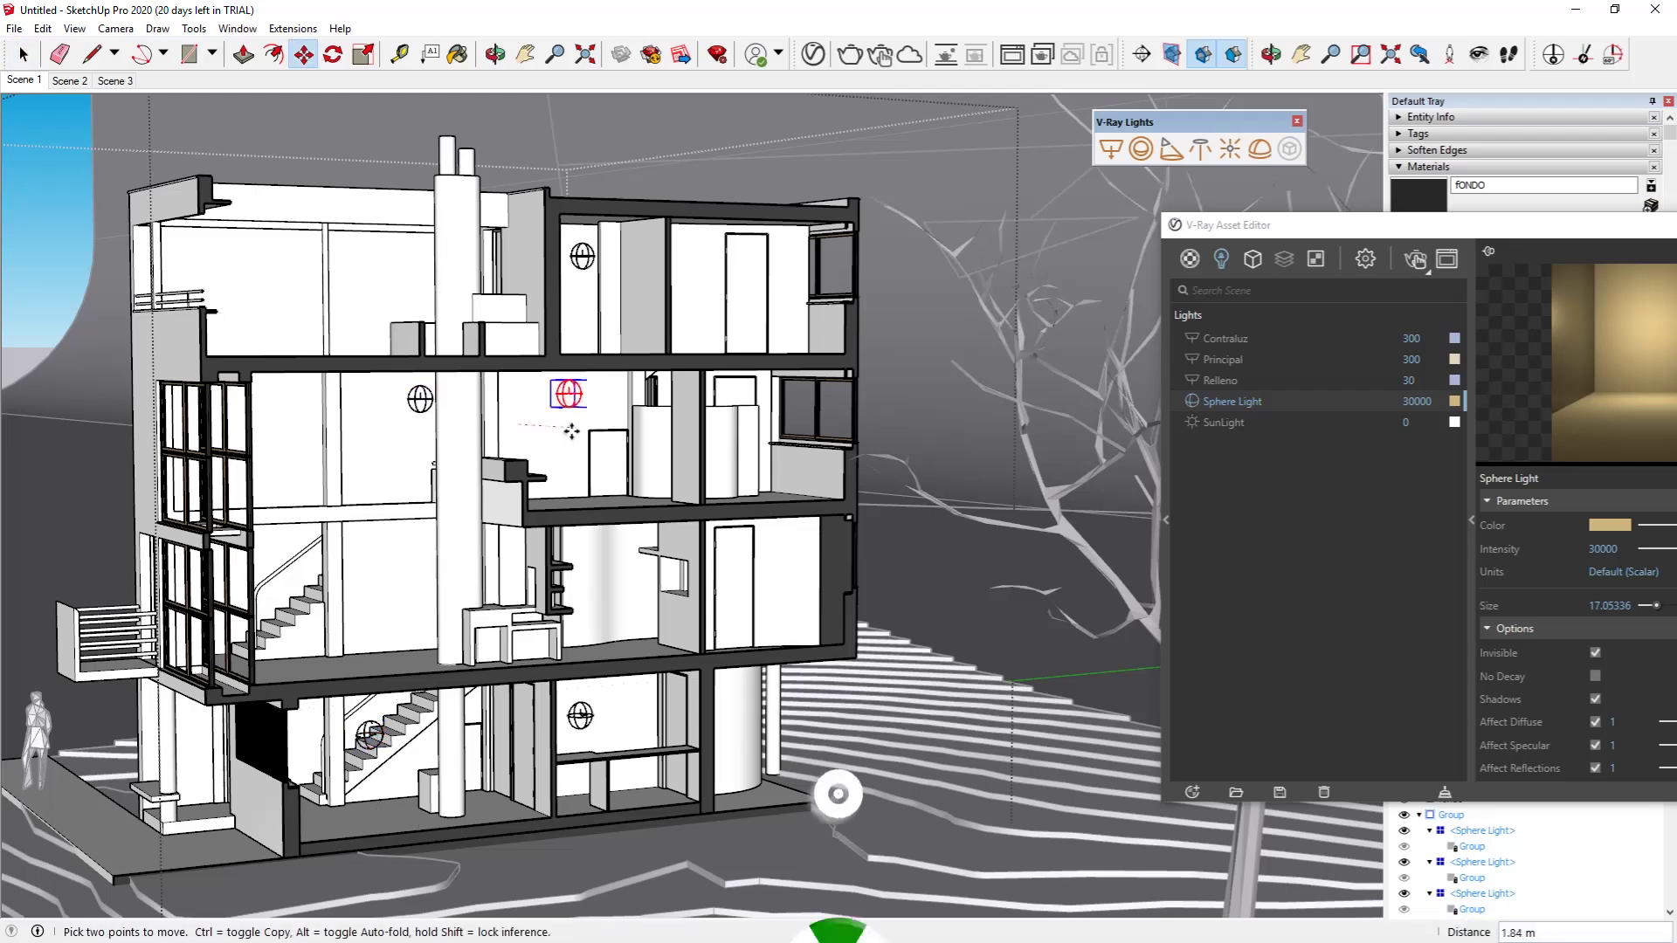
left_click(571, 444)
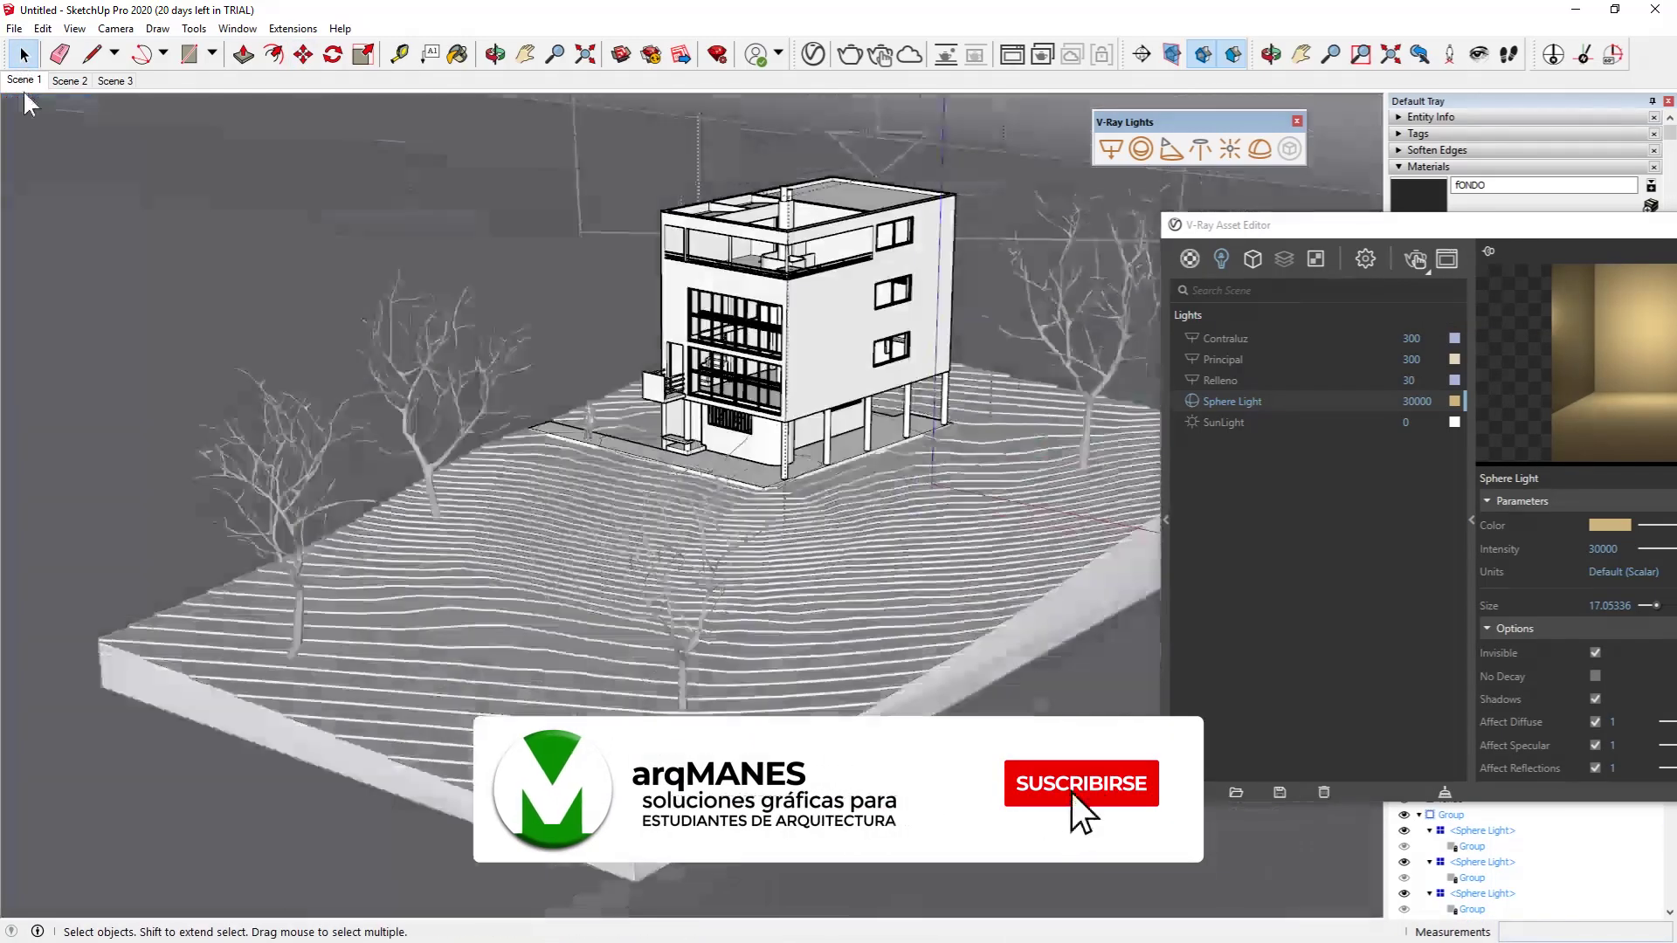
Start the interactive render and toggle the Contraluz, Principal and Relleno lights to compare their effect.
left_click(1416, 259)
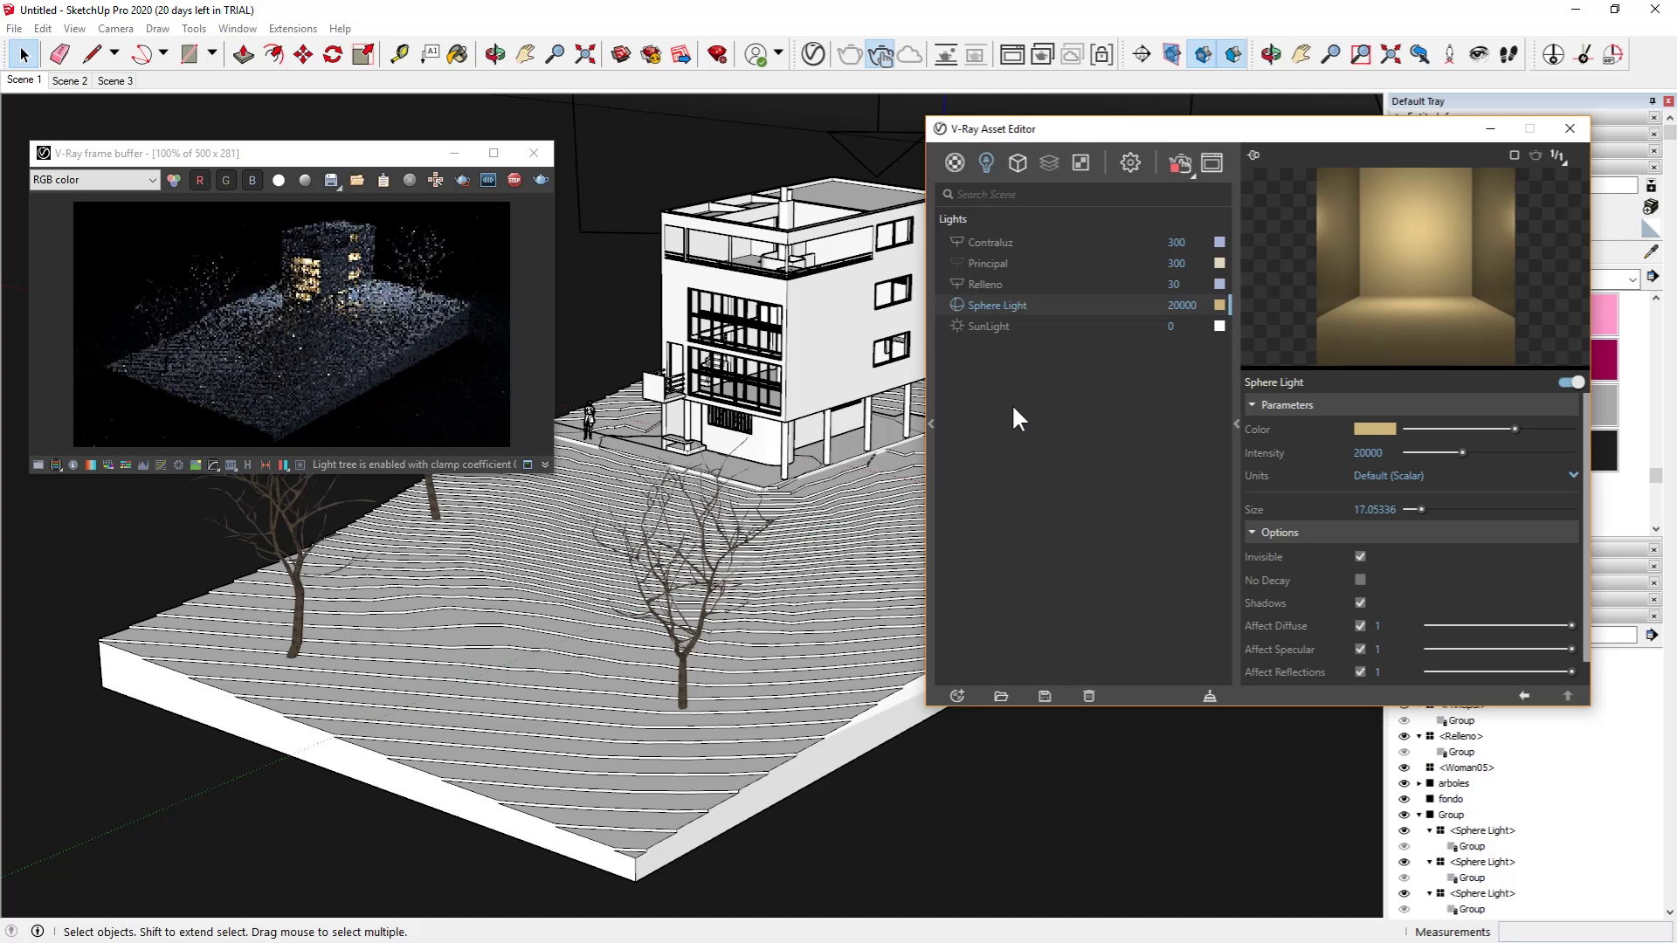
left_click(958, 243)
left_click(957, 261)
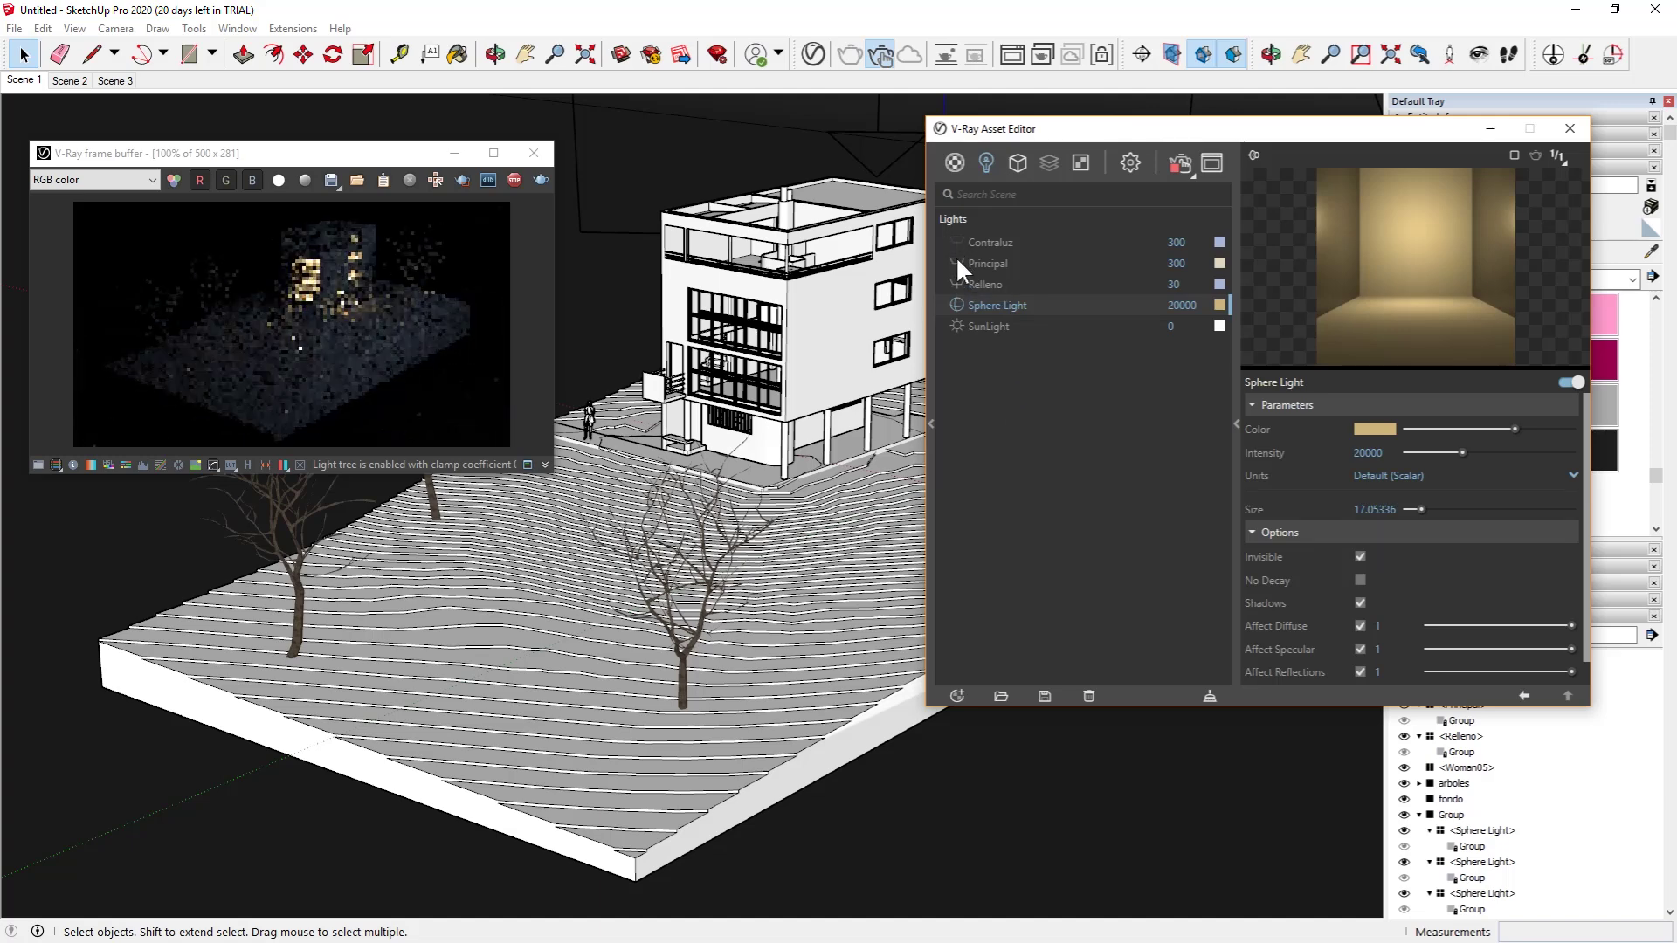
left_click(958, 284)
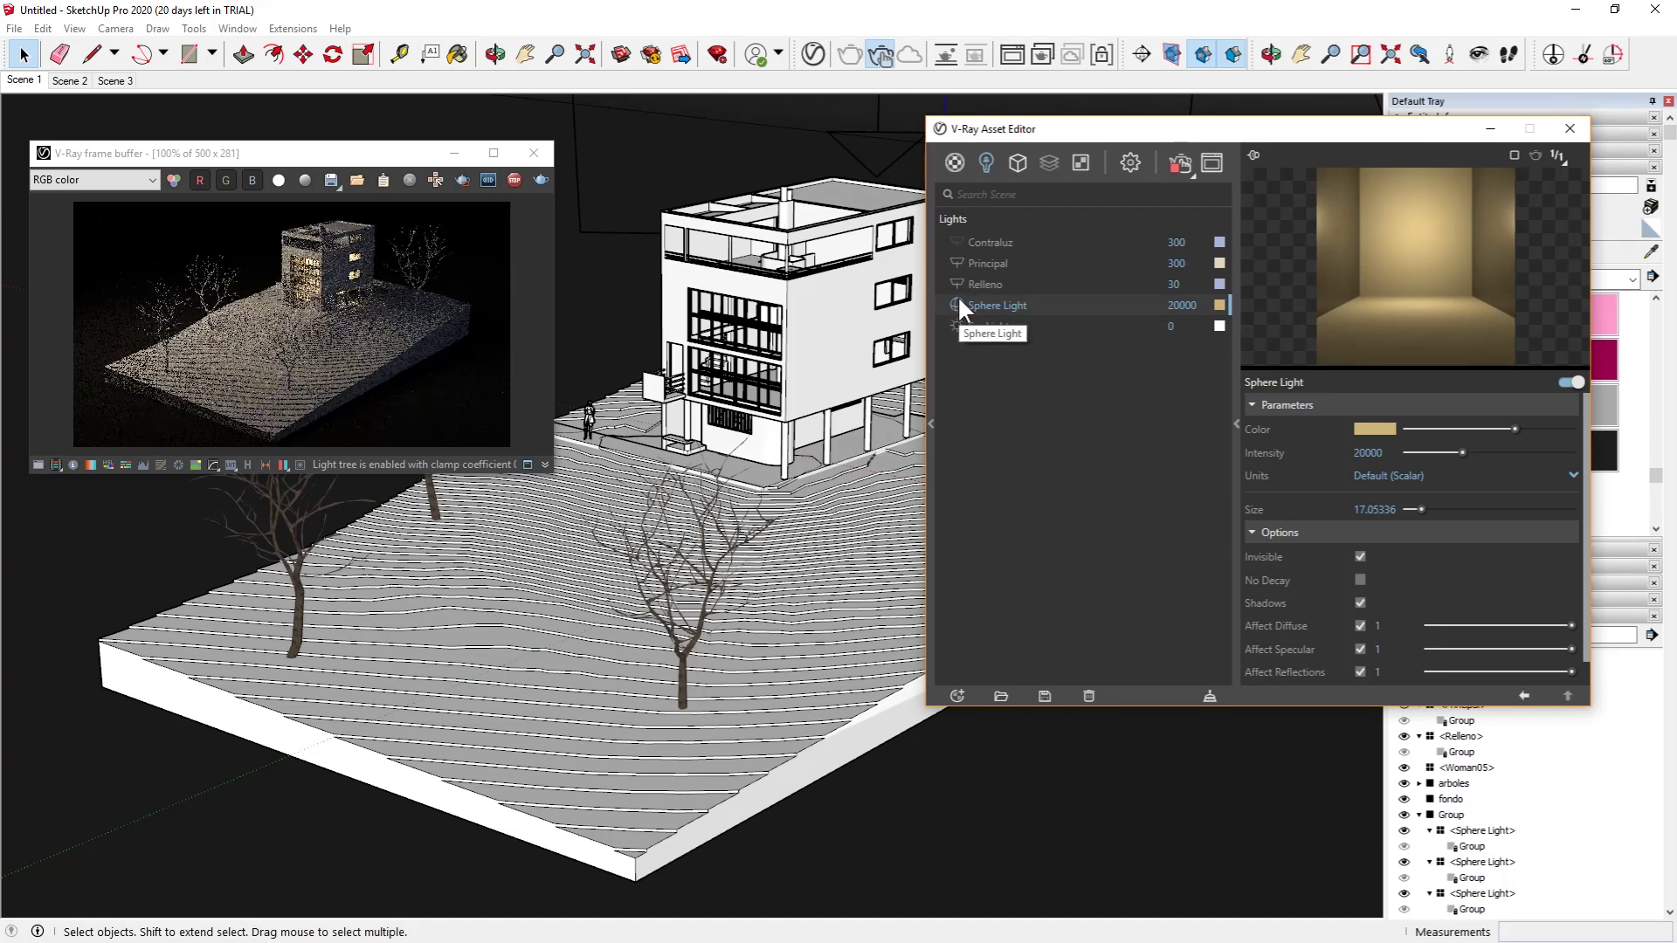